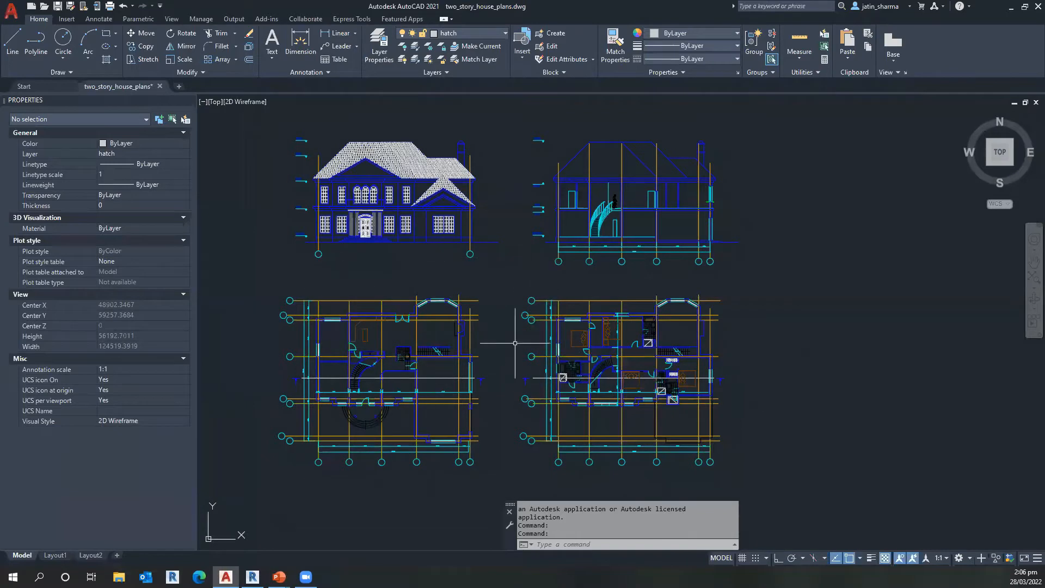
Step: Examine the elevation, section and floor plans of the two-story house drawing
{"action": "scroll", "coordinate": [408, 357], "scroll_direction": "up", "scroll_amount": 3}
{"action": "scroll", "coordinate": [409, 356], "scroll_direction": "down", "scroll_amount": 3}
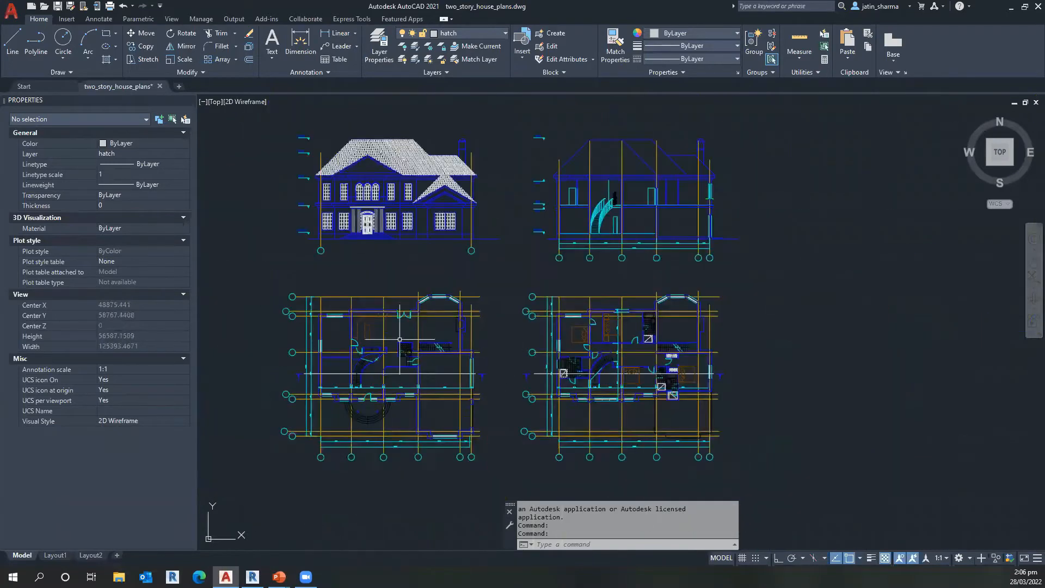
{"action": "middle_click_drag", "start_coordinate": [383, 279], "coordinate": [413, 292]}
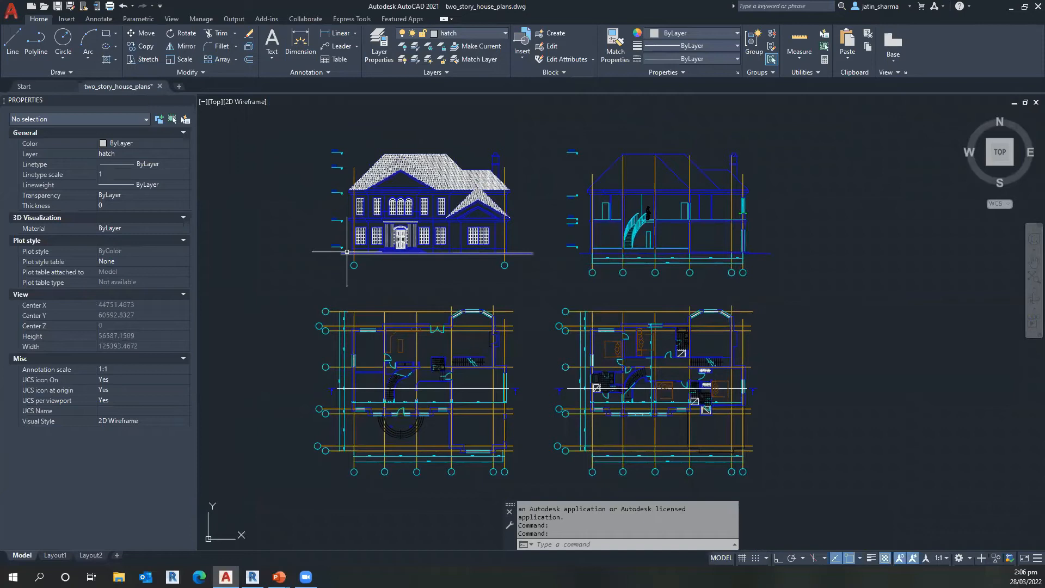
{"action": "scroll", "coordinate": [537, 312], "scroll_direction": "up", "scroll_amount": 5}
{"action": "scroll", "coordinate": [536, 312], "scroll_direction": "down", "scroll_amount": 10}
{"action": "middle_click_drag", "start_coordinate": [611, 347], "coordinate": [455, 242]}
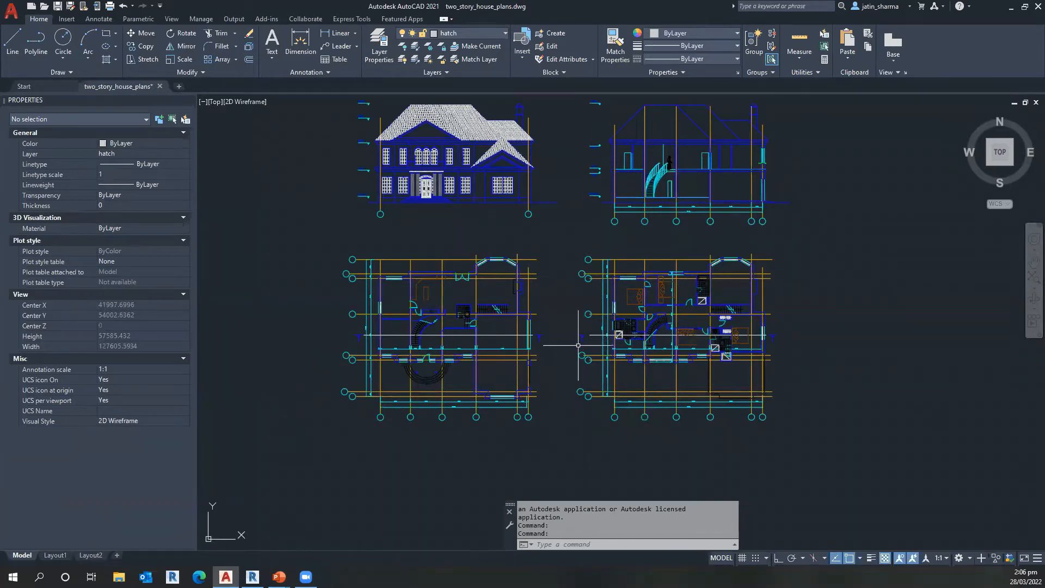
{"action": "scroll", "coordinate": [378, 301], "scroll_direction": "up", "scroll_amount": 2}
{"action": "scroll", "coordinate": [378, 300], "scroll_direction": "up", "scroll_amount": 8}
{"action": "scroll", "coordinate": [425, 306], "scroll_direction": "down", "scroll_amount": 6}
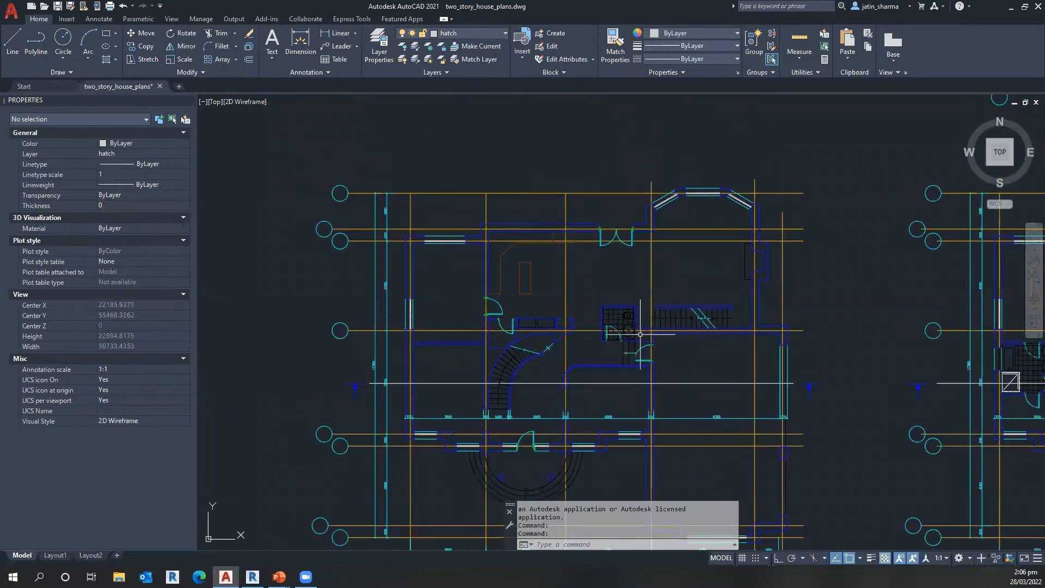
{"action": "scroll", "coordinate": [558, 338], "scroll_direction": "down", "scroll_amount": 2}
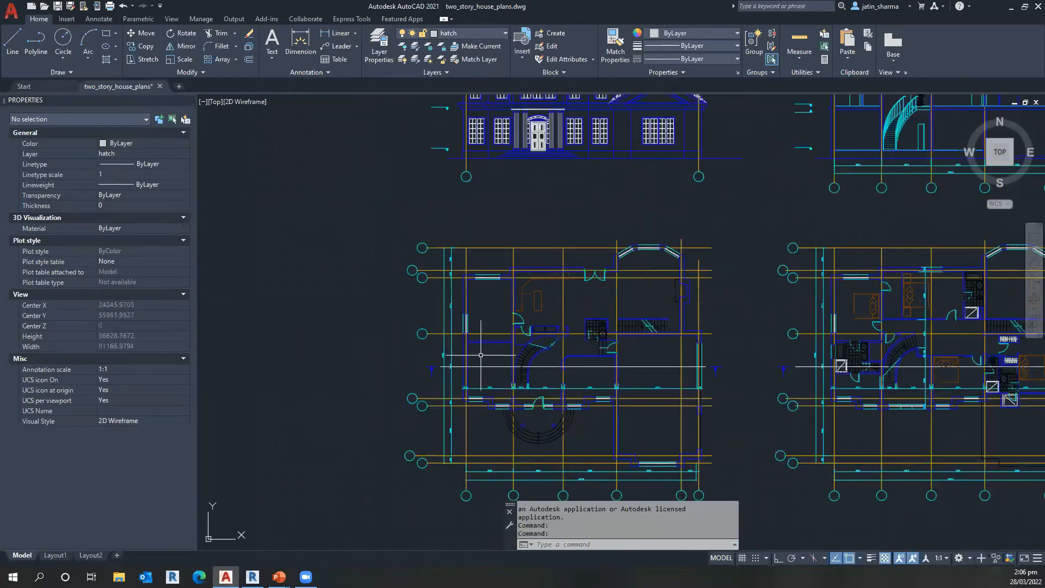
{"action": "scroll", "coordinate": [597, 358], "scroll_direction": "down", "scroll_amount": 2}
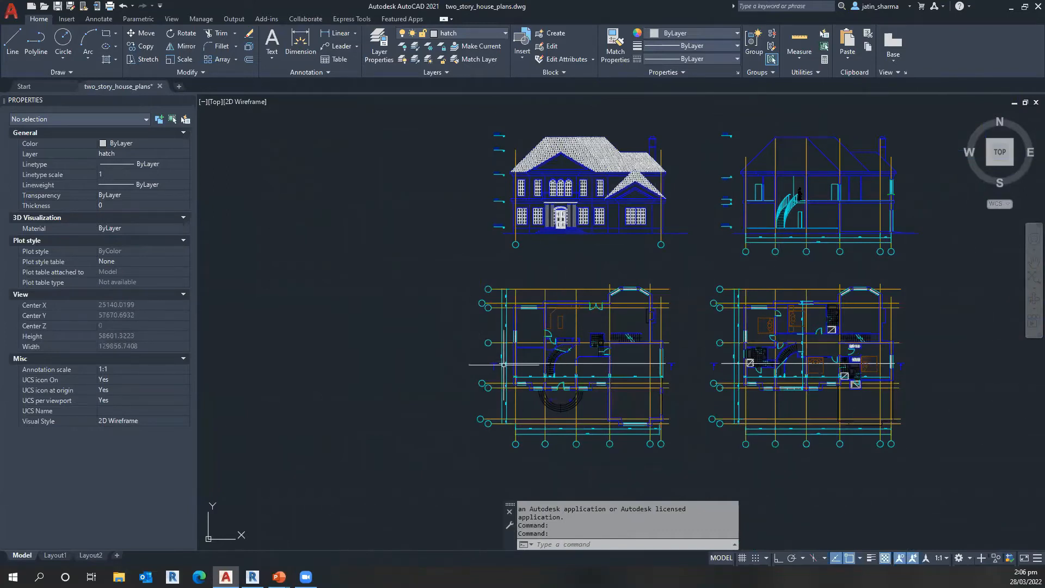
Step: Select all dimensions similar to the 17300 overall dimension beside the floor plan, and clear the selection
{"action": "scroll", "coordinate": [503, 347], "scroll_direction": "up", "scroll_amount": 6}
{"action": "scroll", "coordinate": [518, 290], "scroll_direction": "up", "scroll_amount": 4}
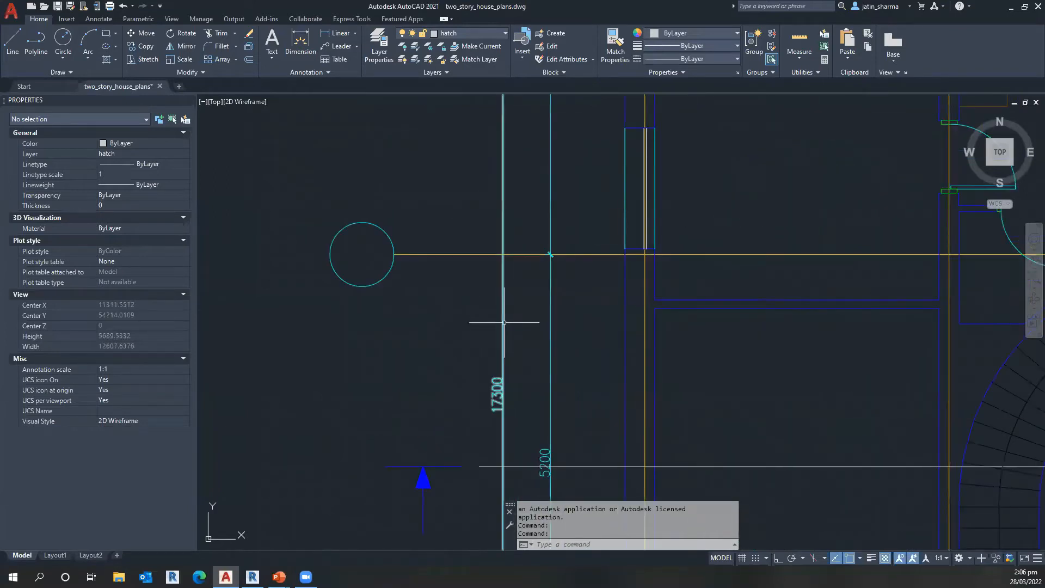
{"action": "left_click", "coordinate": [504, 323]}
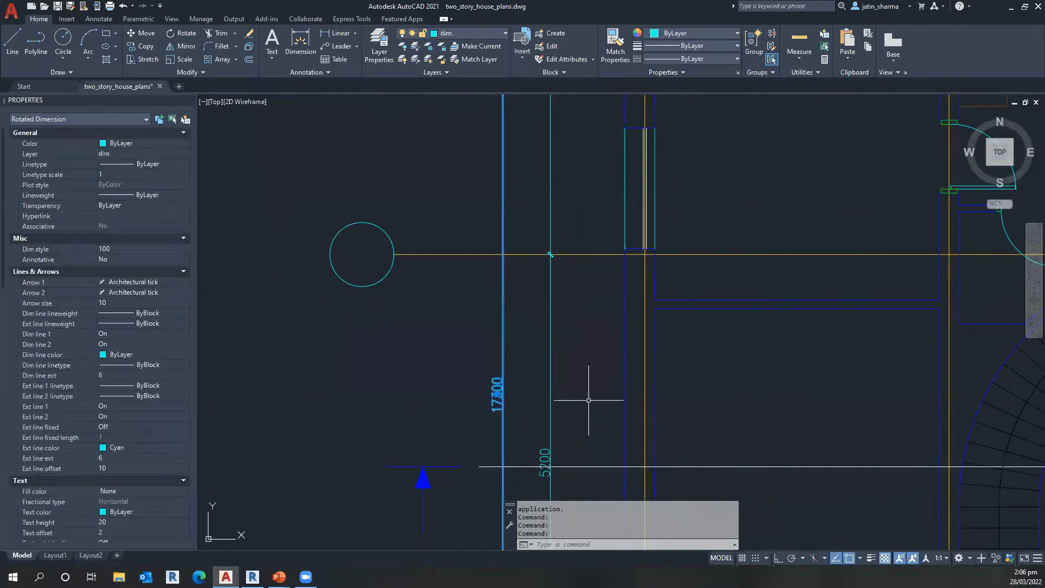
{"action": "right_click", "coordinate": [504, 322]}
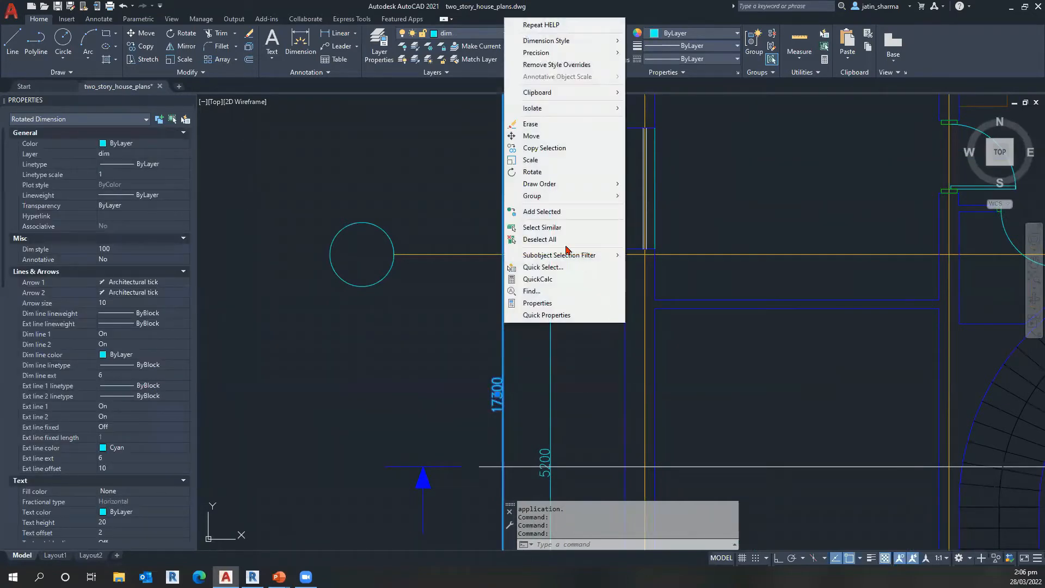
{"action": "left_click", "coordinate": [544, 227]}
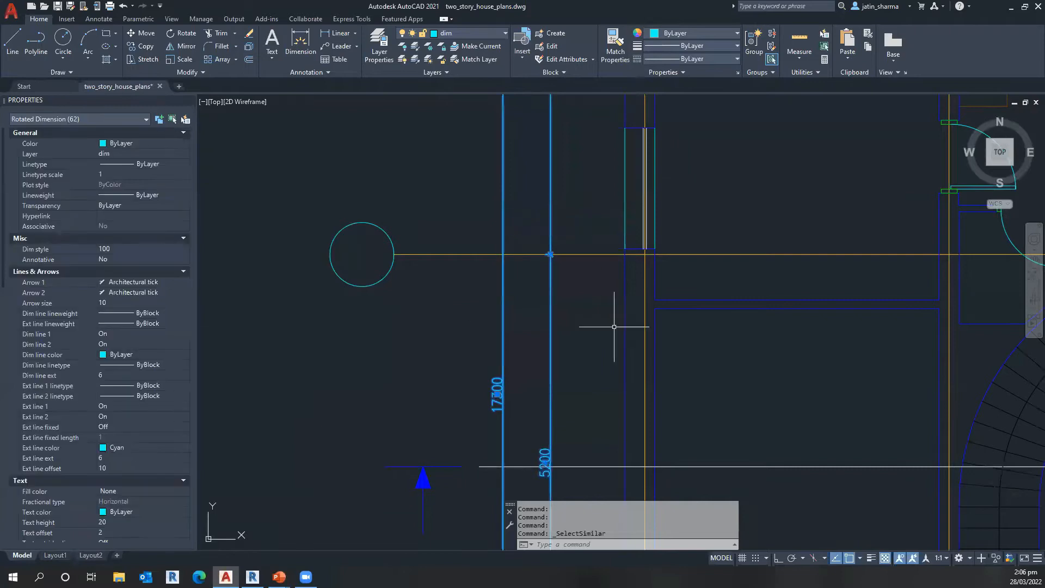
{"action": "scroll", "coordinate": [614, 330], "scroll_direction": "down", "scroll_amount": 4}
{"action": "scroll", "coordinate": [614, 328], "scroll_direction": "down", "scroll_amount": 4}
{"action": "mouse_move", "coordinate": [866, 444]}
{"action": "middle_mouse_down"}
{"action": "mouse_move", "coordinate": [882, 442]}
{"action": "mouse_move", "coordinate": [743, 433]}
{"action": "middle_mouse_up"}
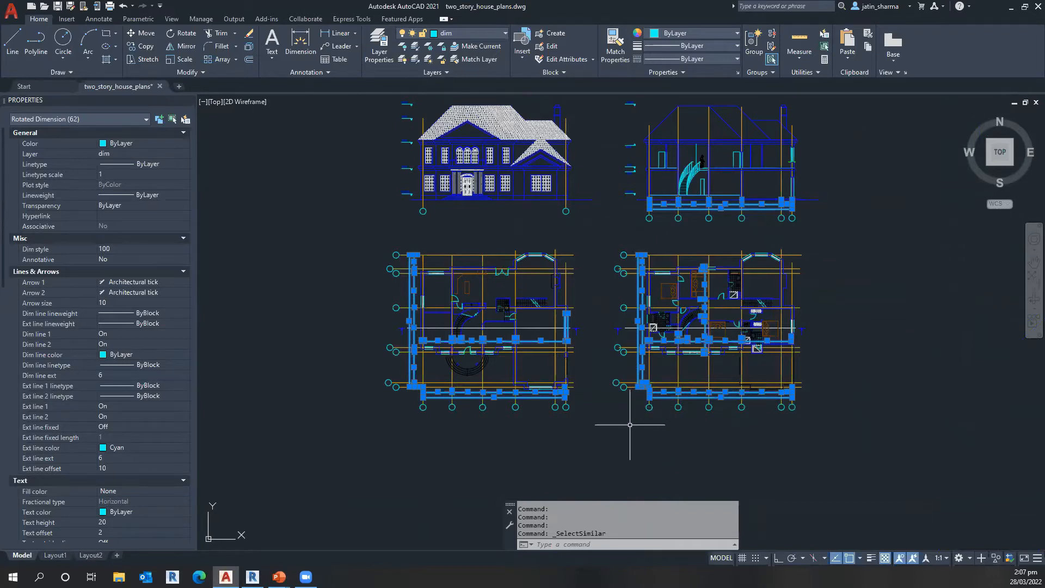
{"action": "key", "text": "Escape"}
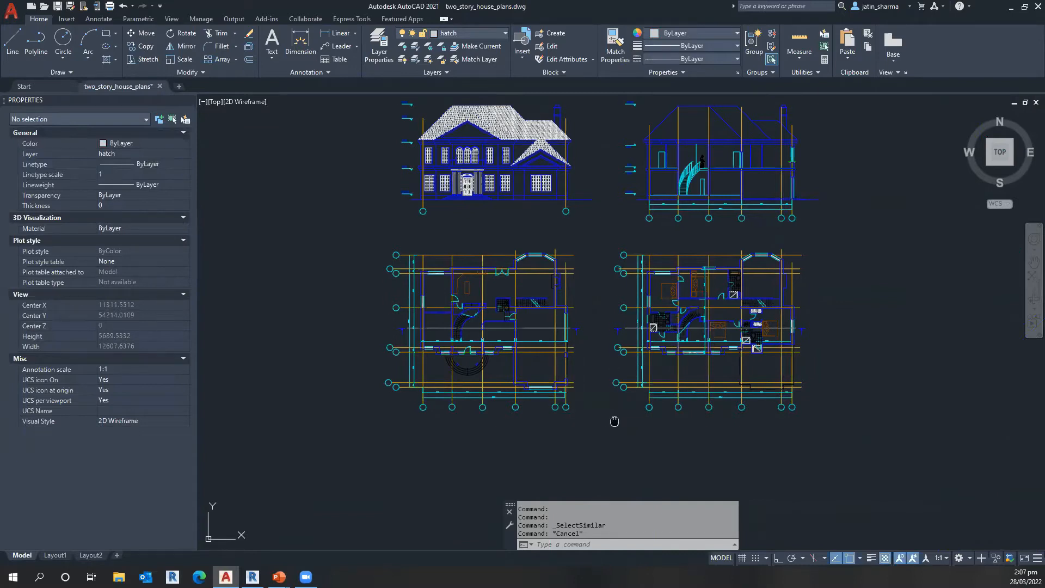
Step: Run Purge for all unused named items in the drawing and close its dialog
{"action": "middle_click_drag", "start_coordinate": [614, 423], "coordinate": [598, 422]}
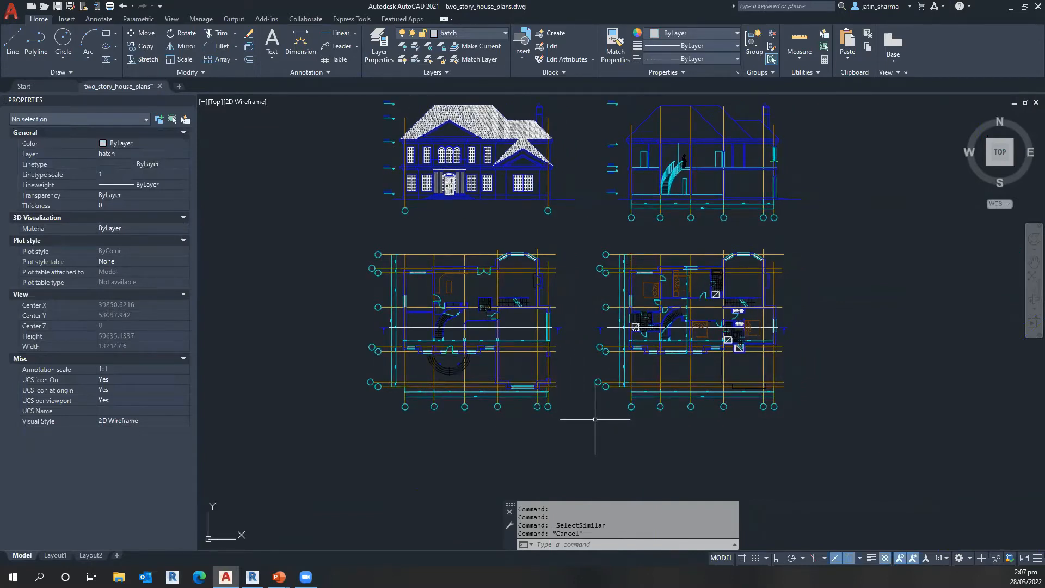
{"action": "left_click", "coordinate": [589, 544]}
{"action": "type", "text": "-PURGE"}
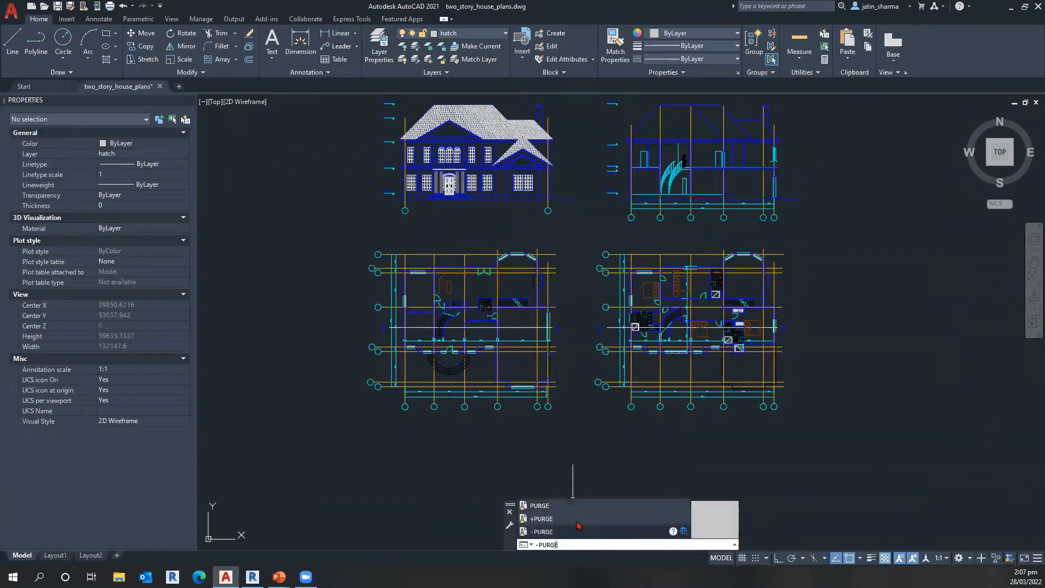
{"action": "left_click", "coordinate": [574, 511]}
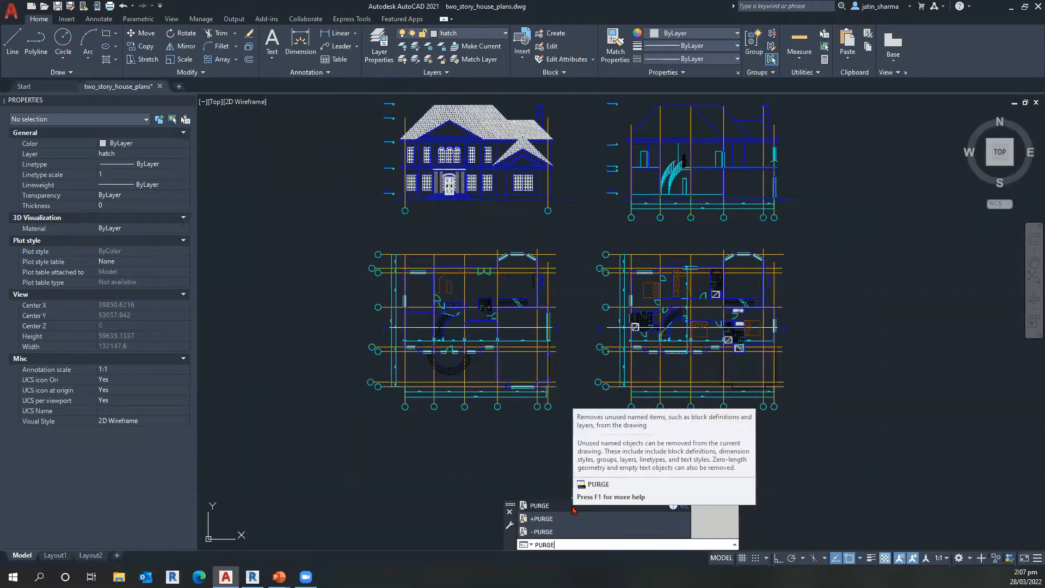
{"action": "left_click", "coordinate": [574, 511]}
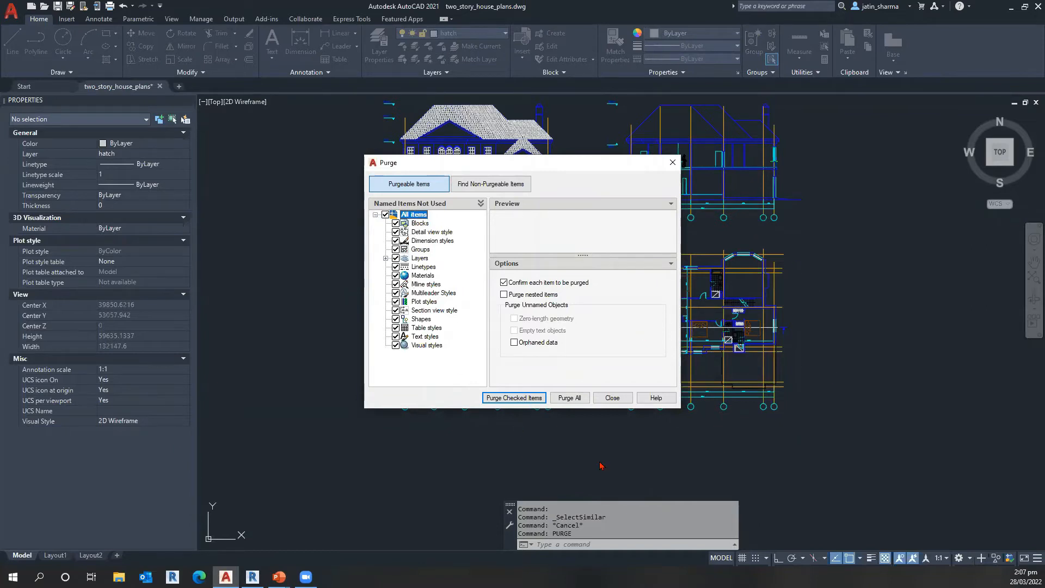
{"action": "left_click", "coordinate": [576, 398]}
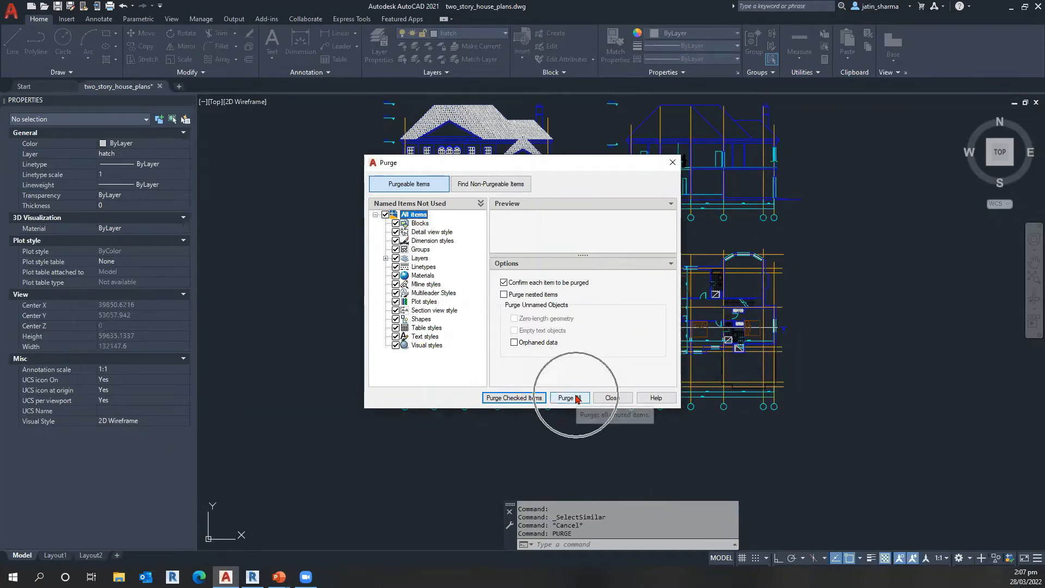
{"action": "left_click", "coordinate": [605, 398]}
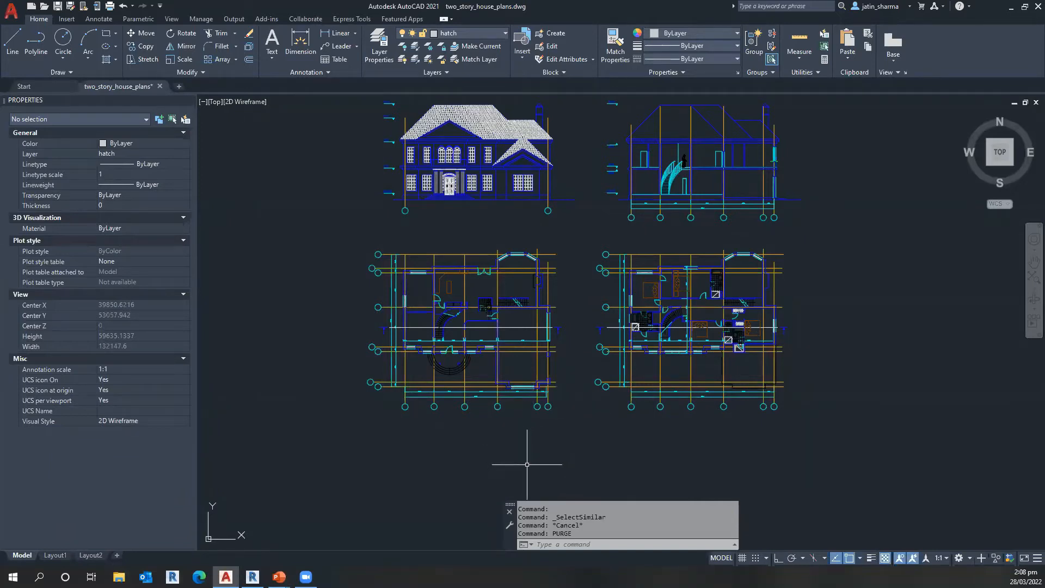
{"action": "left_click", "coordinate": [580, 543]}
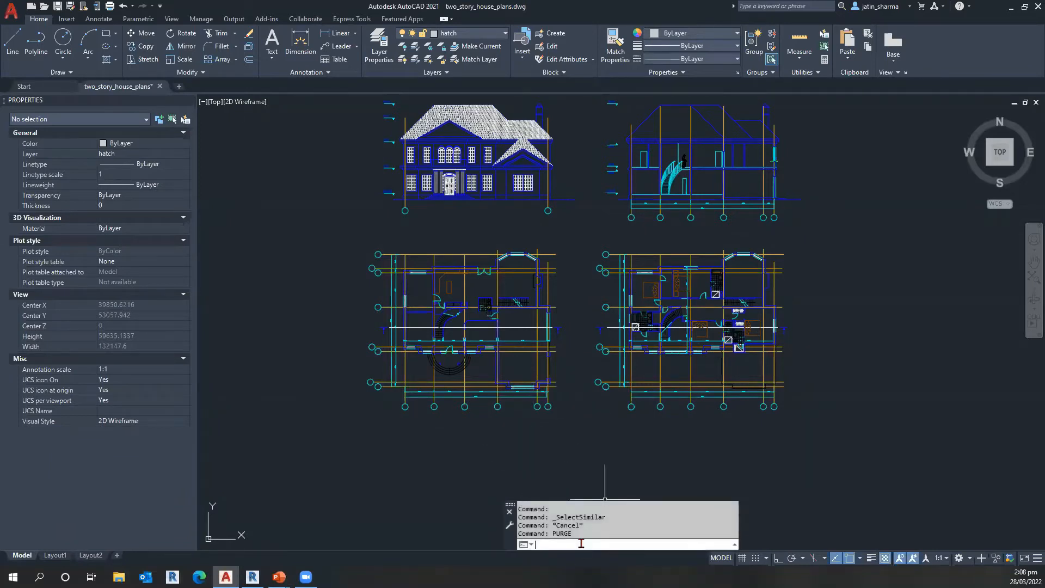
{"action": "type", "text": "overkill"}
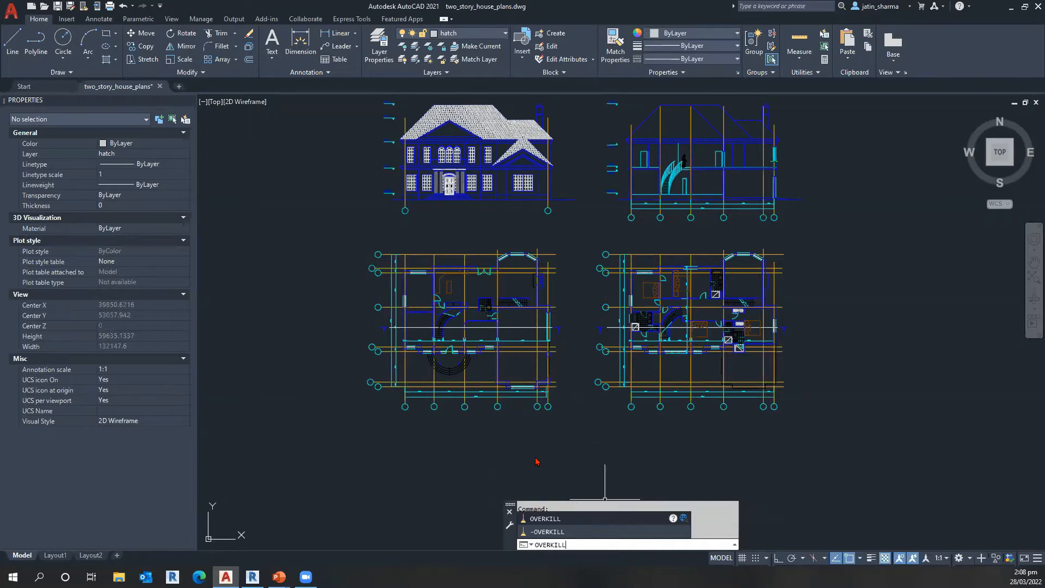
{"action": "scroll", "coordinate": [496, 357], "scroll_direction": "up", "scroll_amount": 4}
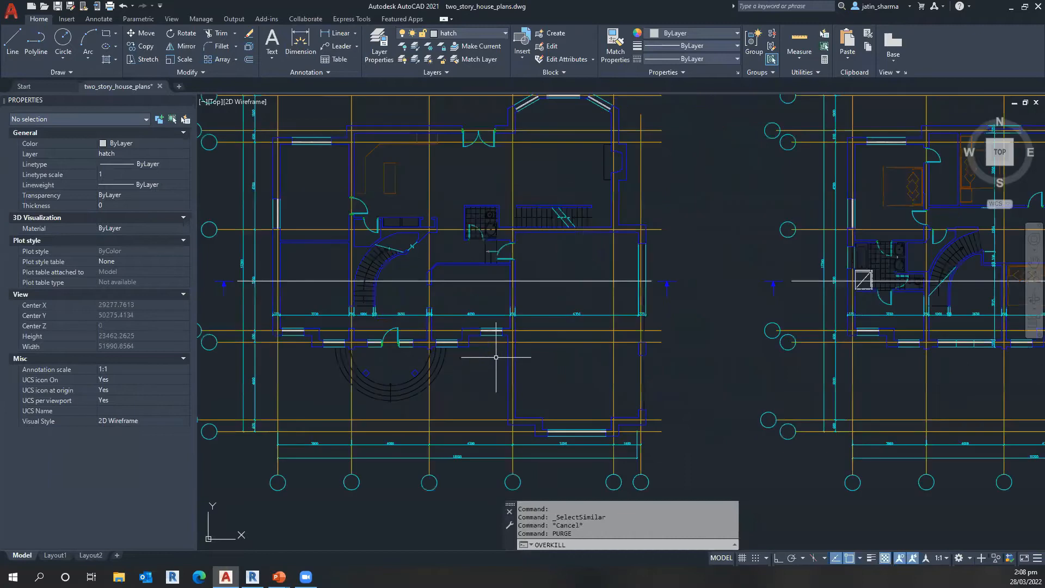
{"action": "scroll", "coordinate": [713, 434], "scroll_direction": "down", "scroll_amount": 2}
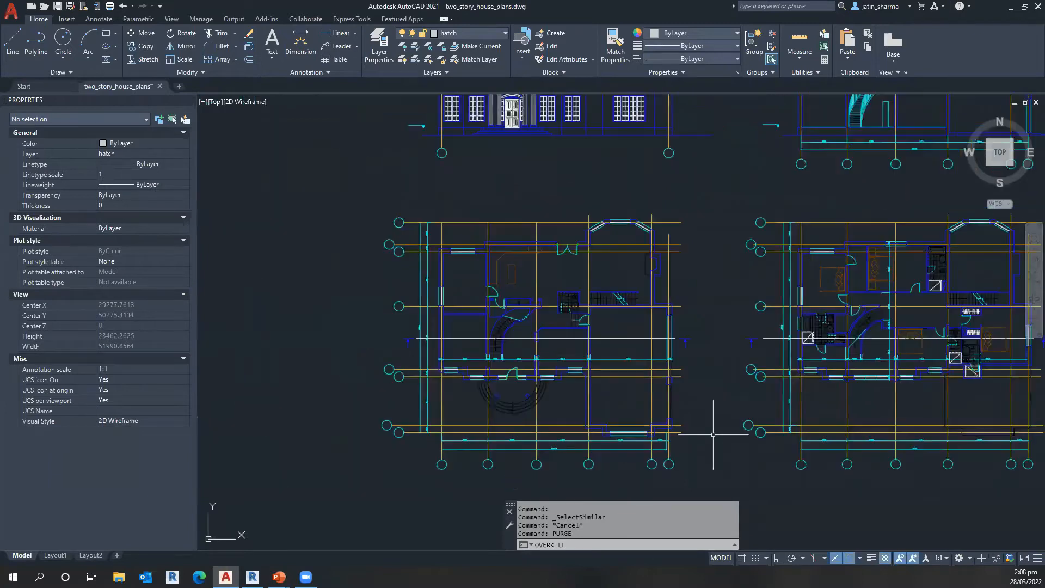
{"action": "scroll", "coordinate": [705, 435], "scroll_direction": "down", "scroll_amount": 2}
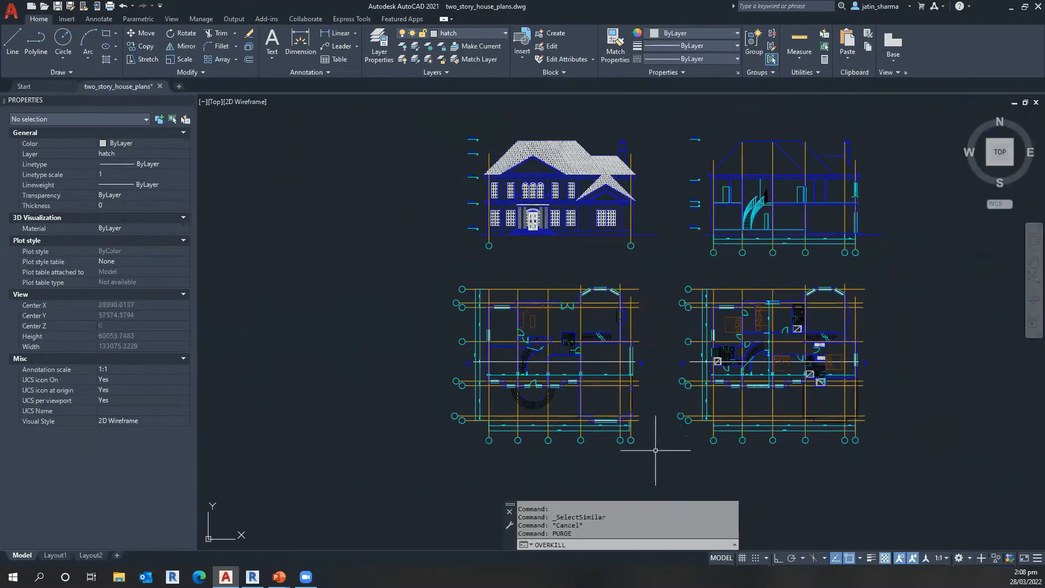
{"action": "middle_click_drag", "start_coordinate": [701, 459], "coordinate": [686, 459]}
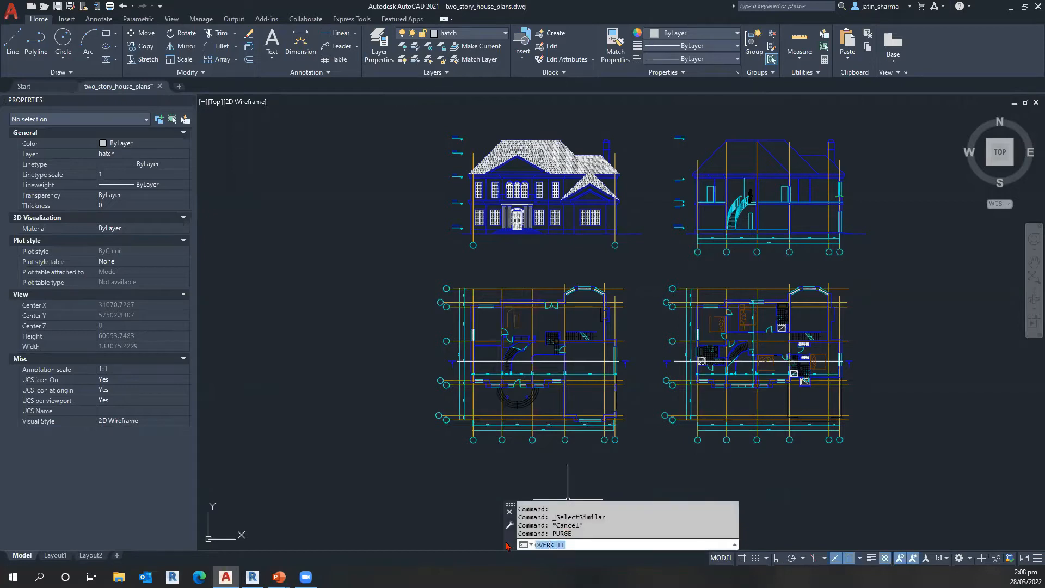
{"action": "key", "text": "Escape"}
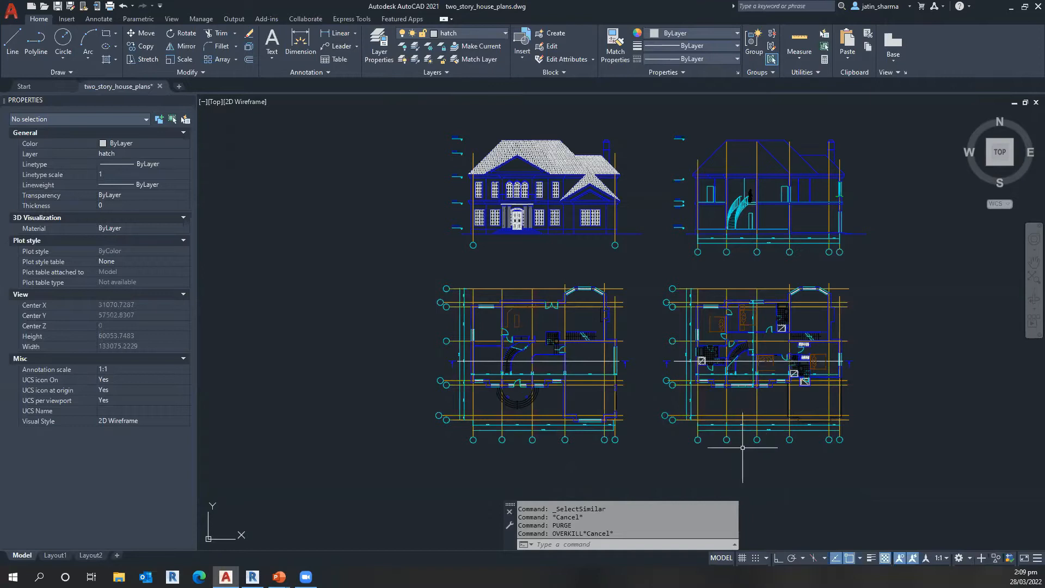
Step: Save the two_story_house_plans drawing under its existing name
{"action": "middle_click_drag", "start_coordinate": [733, 435], "coordinate": [602, 434]}
{"action": "scroll", "coordinate": [603, 434], "scroll_direction": "down", "scroll_amount": 3}
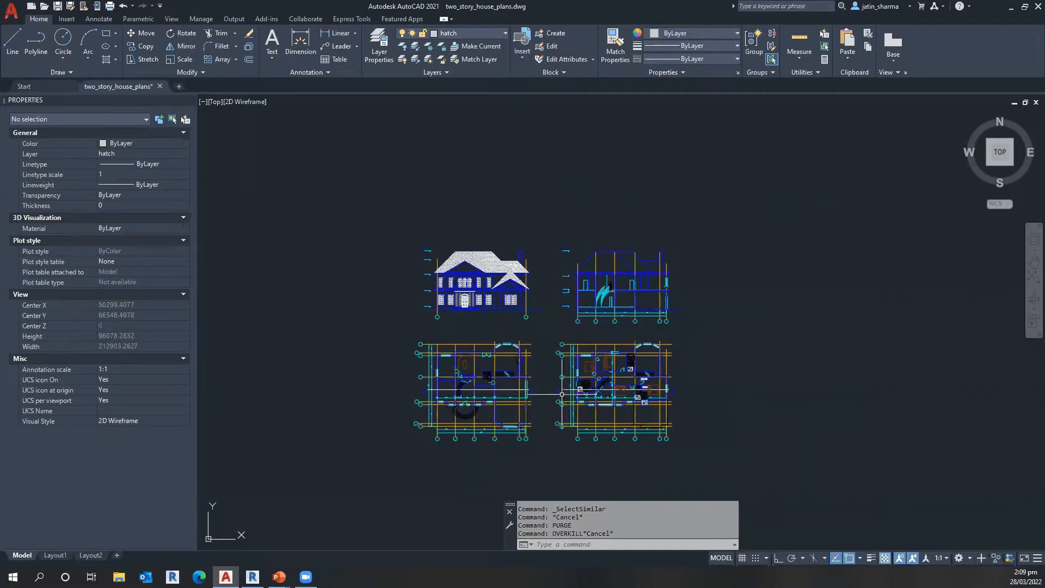
{"action": "scroll", "coordinate": [566, 392], "scroll_direction": "up", "scroll_amount": 2}
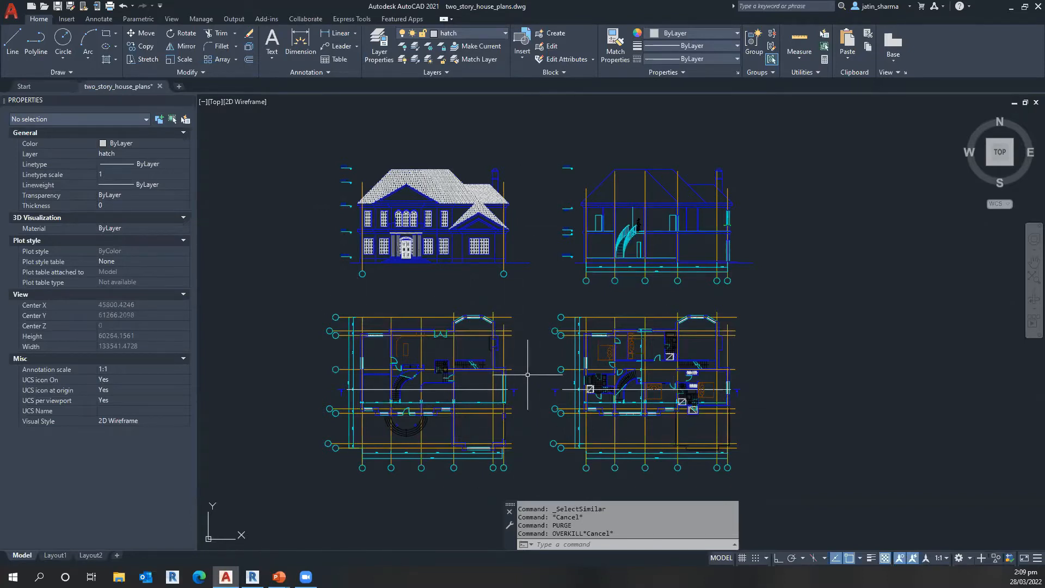
{"action": "middle_click_drag", "start_coordinate": [536, 299], "coordinate": [533, 291]}
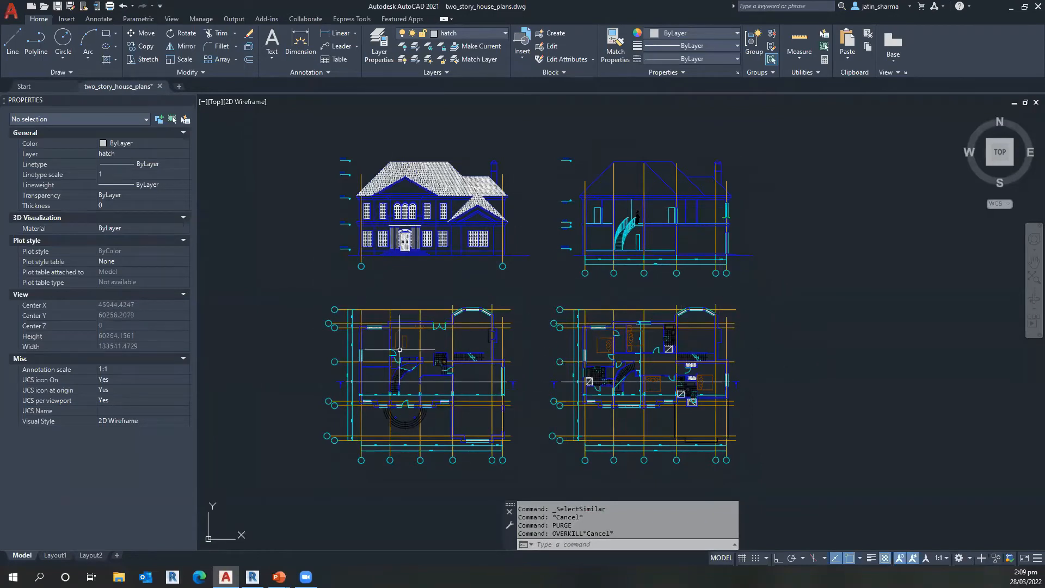
{"action": "left_click", "coordinate": [58, 7]}
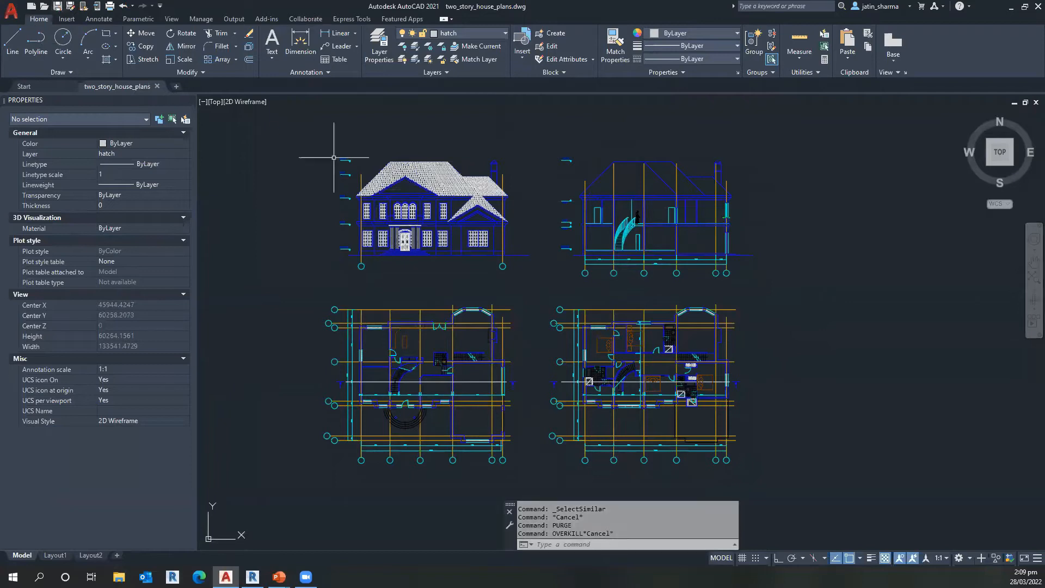
{"action": "middle_click_drag", "start_coordinate": [877, 397], "coordinate": [852, 388]}
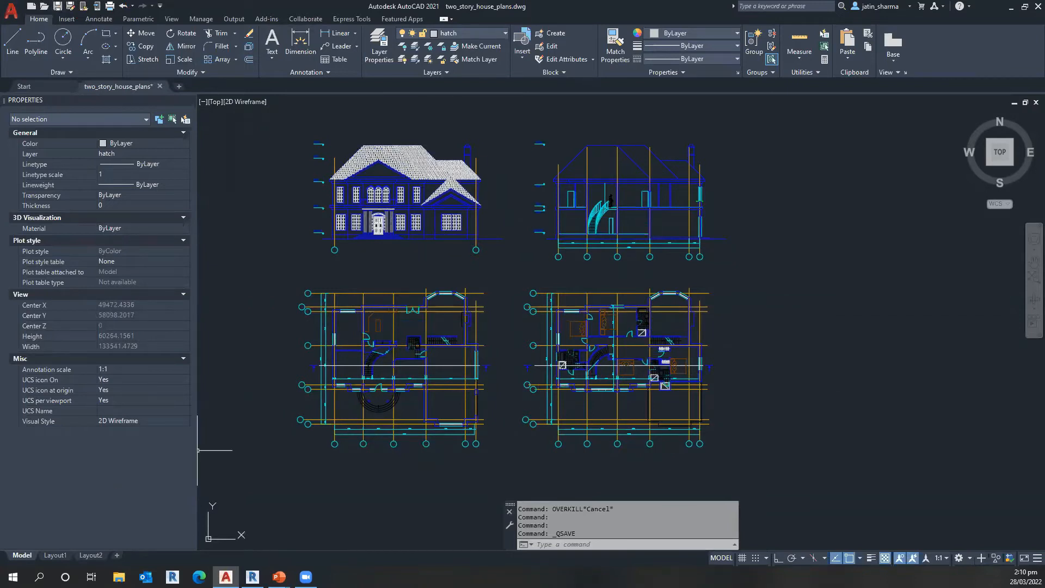
Step: Switch to Revit with the empty Level 0 floor plan of Project4 centred between its elevation markers
{"action": "left_click", "coordinate": [252, 576]}
{"action": "middle_click_drag", "start_coordinate": [717, 248], "coordinate": [662, 250]}
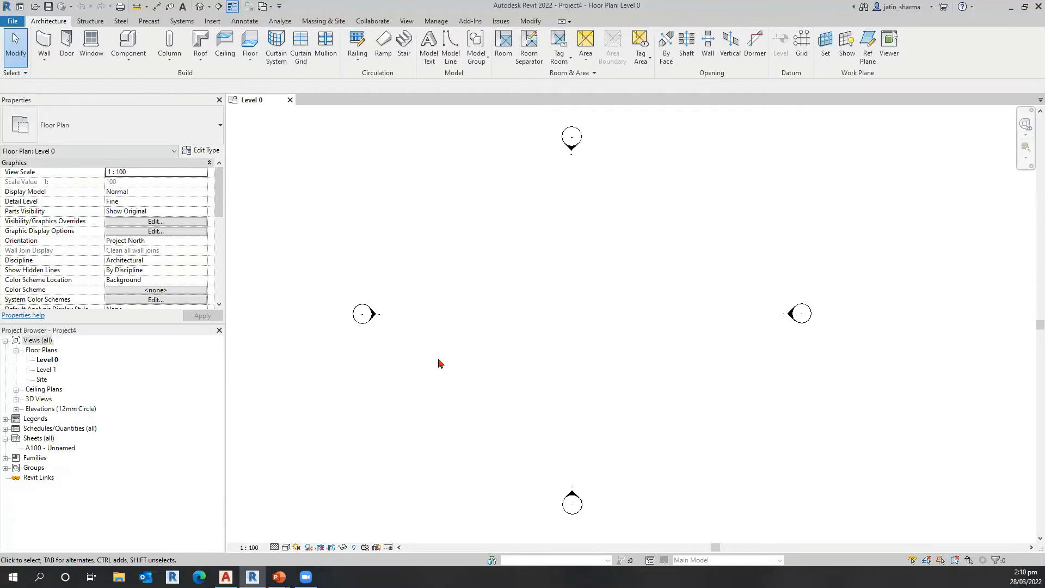
{"action": "left_click", "coordinate": [226, 576]}
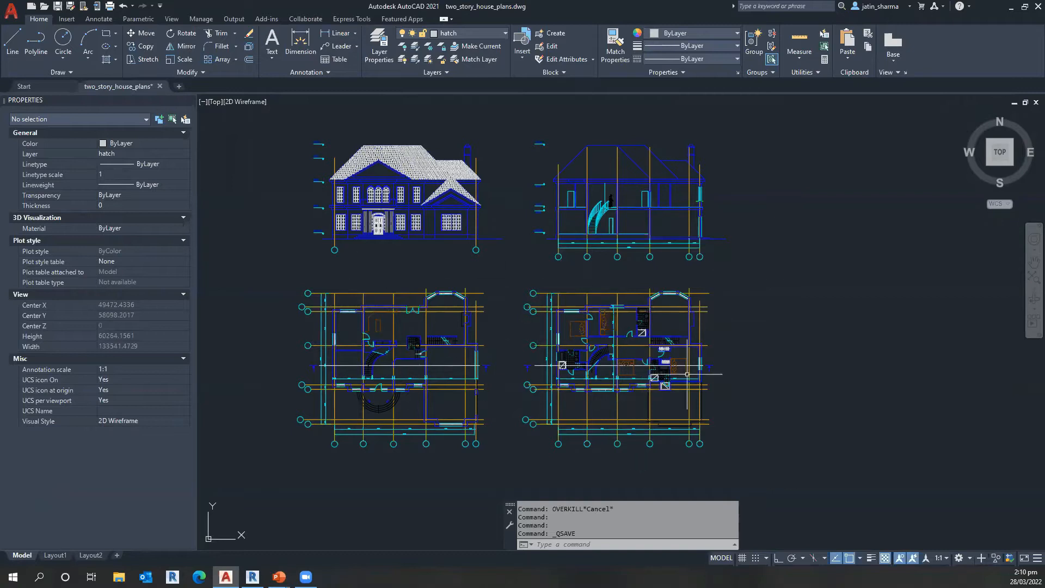
{"action": "left_click", "coordinate": [252, 577]}
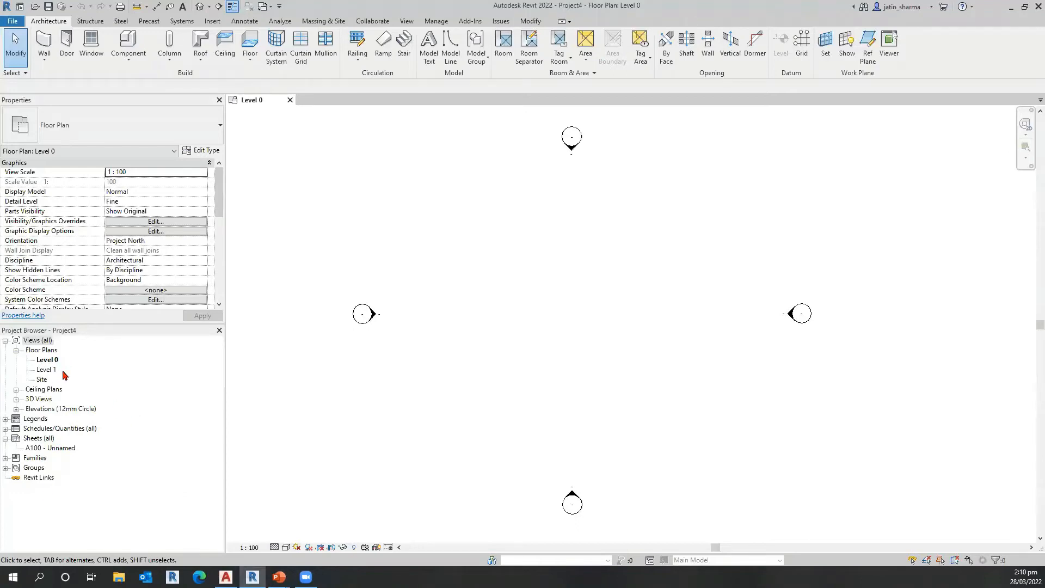
{"action": "key", "text": "ctrl"}
{"action": "key", "text": "ctrl"}
{"action": "middle_click_drag", "start_coordinate": [566, 420], "coordinate": [578, 427]}
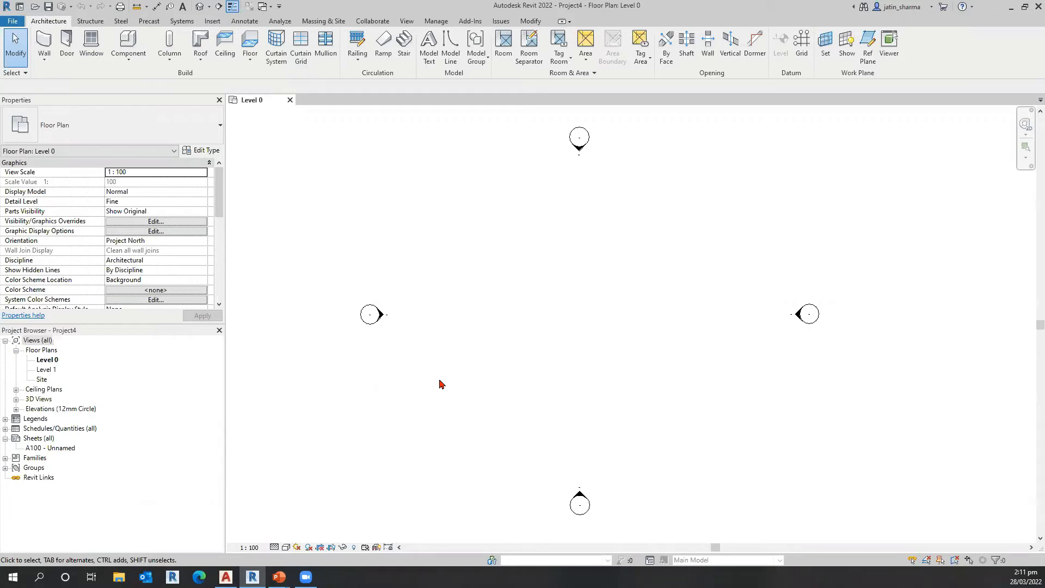
{"action": "middle_click_drag", "start_coordinate": [438, 391], "coordinate": [439, 393]}
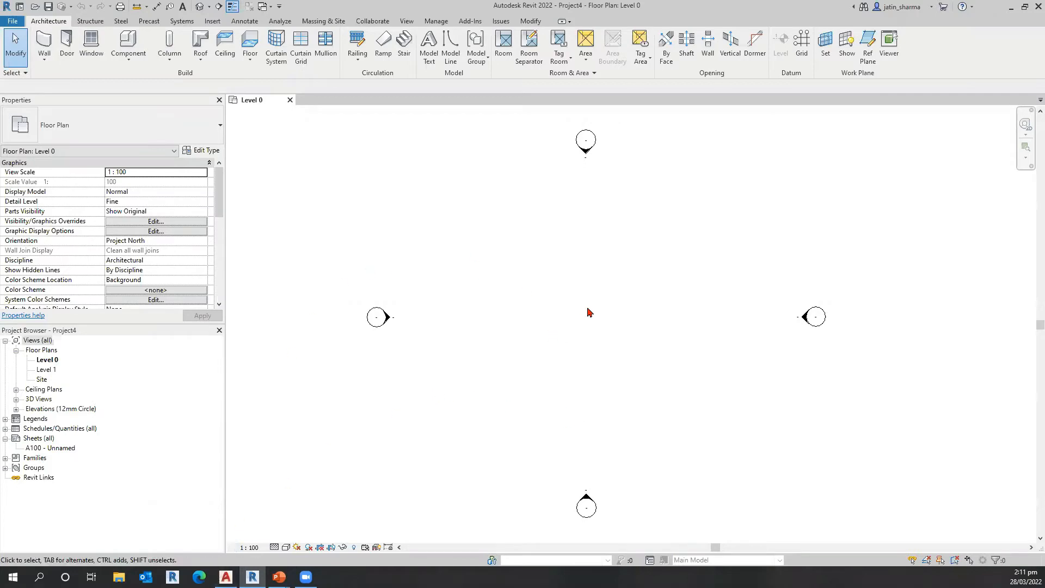
Step: Look over the Link CAD and Import CAD tools for bringing a drawing into the project
{"action": "key", "text": "ctrl"}
{"action": "key", "text": "ctrl"}
{"action": "left_click", "coordinate": [212, 22]}
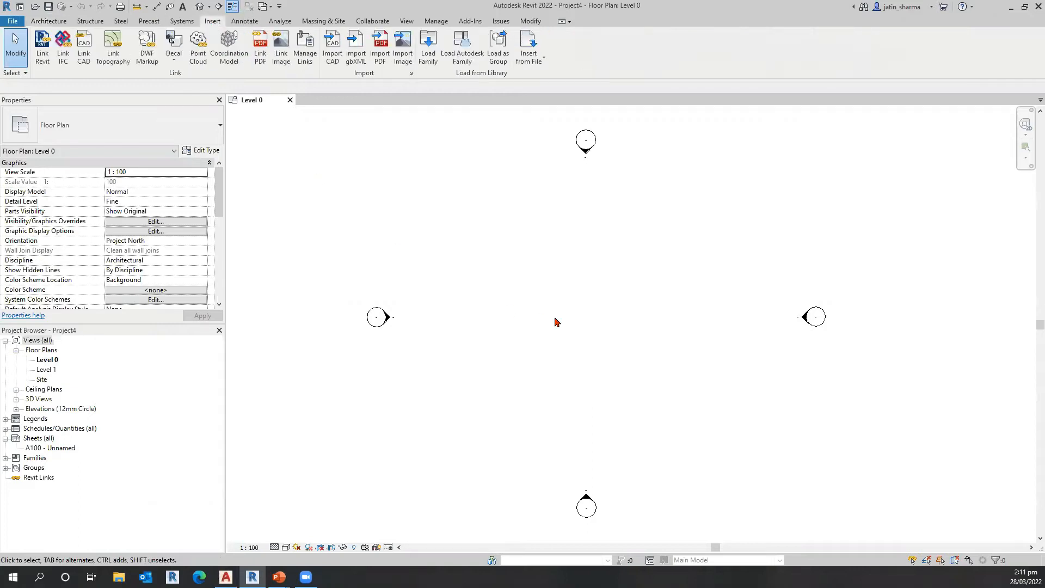
{"action": "key", "text": "ctrl"}
{"action": "key", "text": "ctrl"}
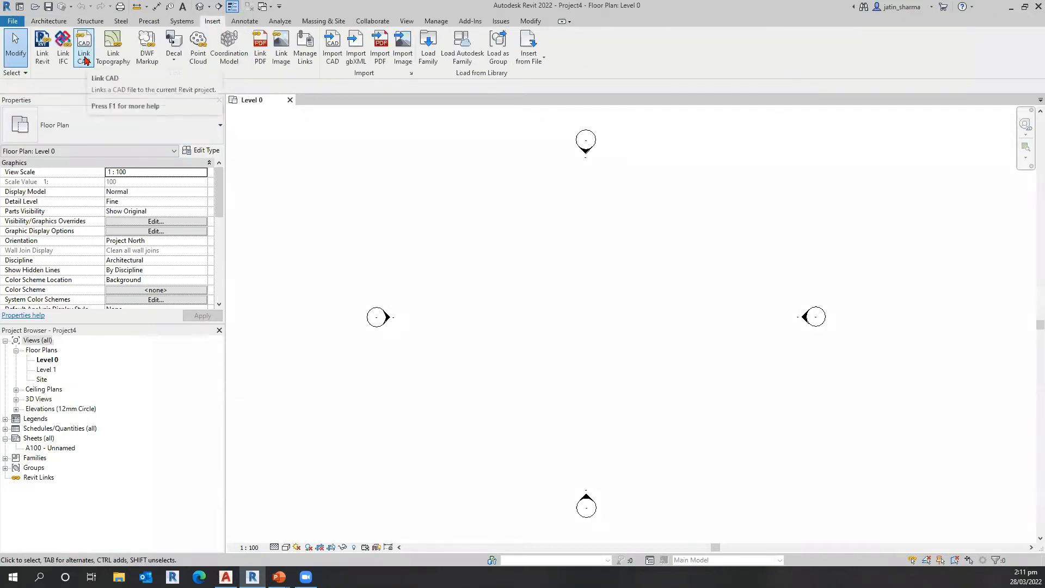
{"action": "key", "text": "ctrl"}
{"action": "key", "text": "ctrl"}
{"action": "key", "text": "ctrl"}
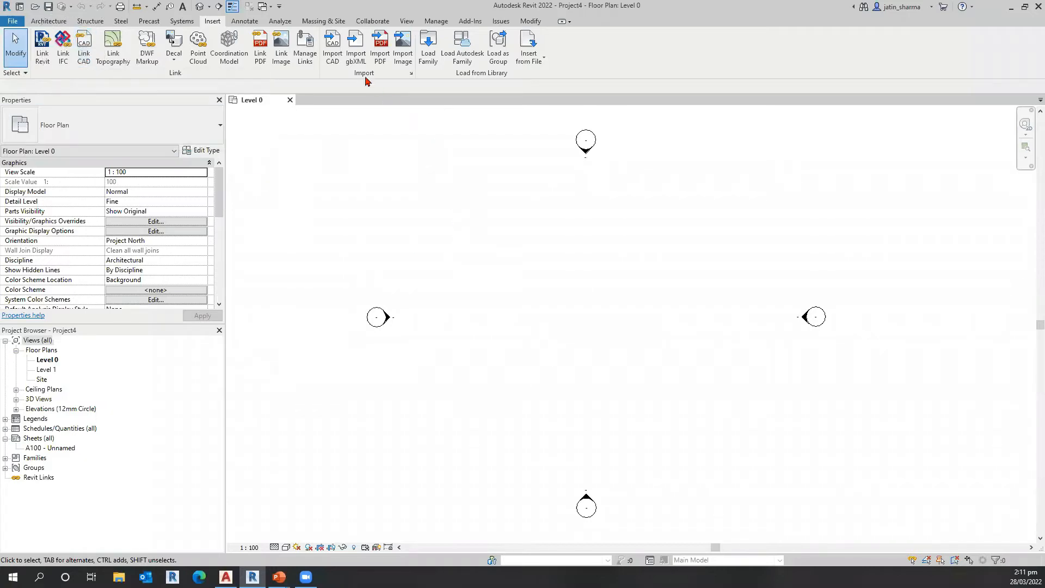
{"action": "key", "text": "ctrl"}
{"action": "key", "text": "ctrl"}
{"action": "key", "text": "ctrl"}
{"action": "key", "text": "ctrl"}
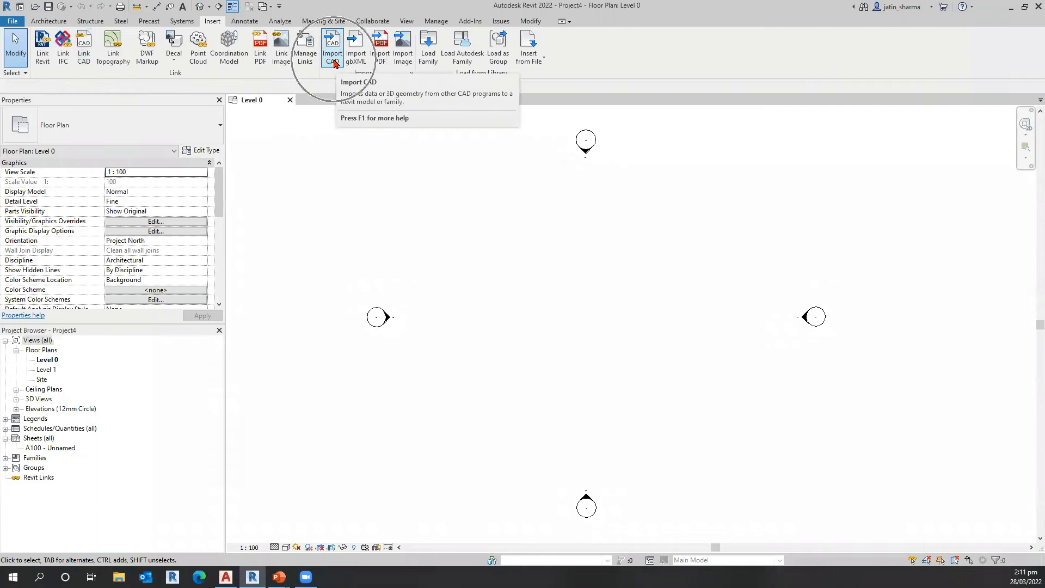
{"action": "key", "text": "ctrl"}
{"action": "key", "text": "ctrl"}
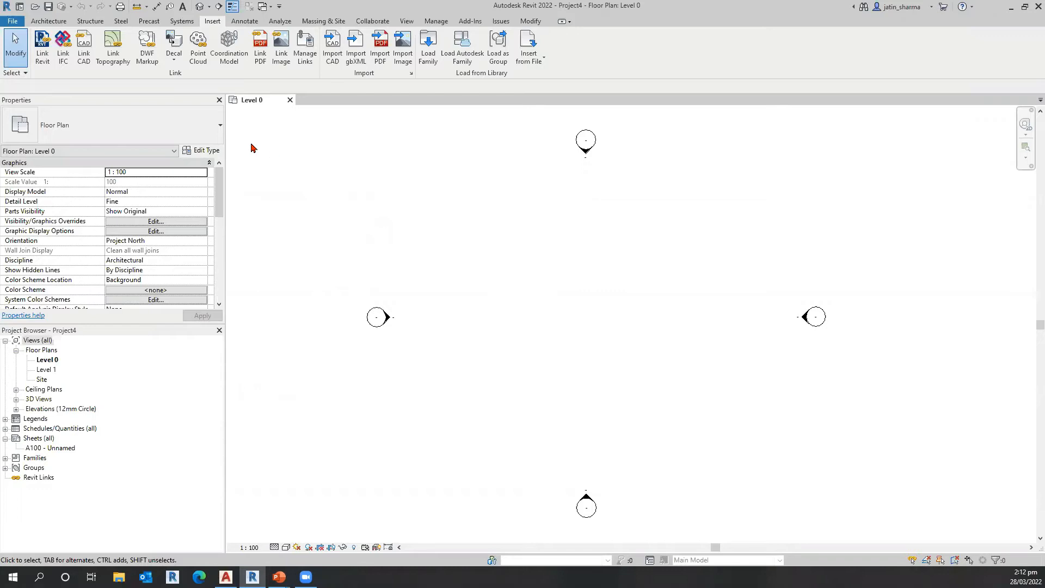
Step: Start a CAD link to two_story_house_plans.dwg from the 2D to 3D workflows Webinar folder, restricted to the current view only
{"action": "left_click", "coordinate": [88, 60]}
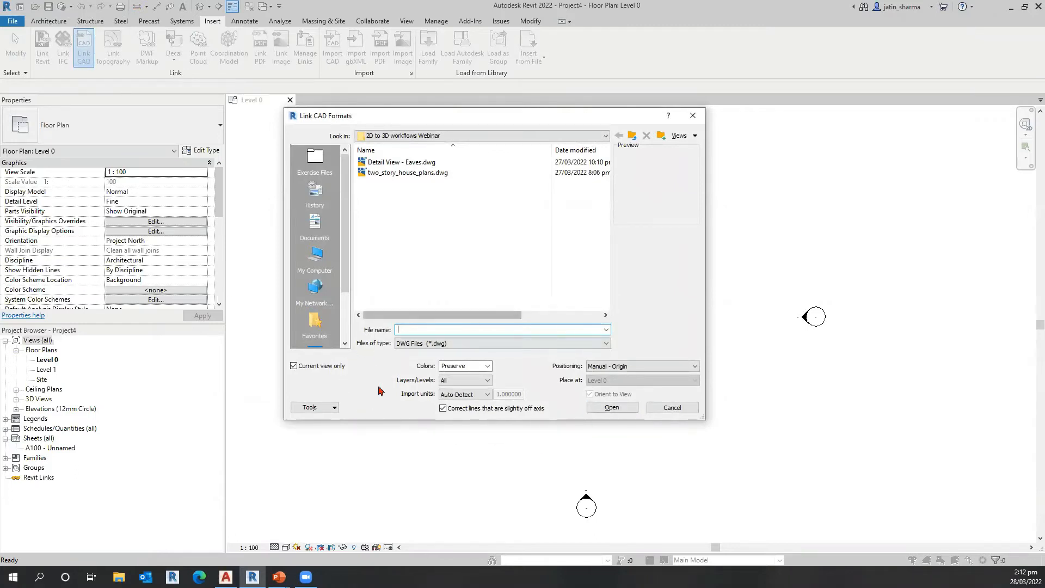
{"action": "left_click", "coordinate": [431, 174]}
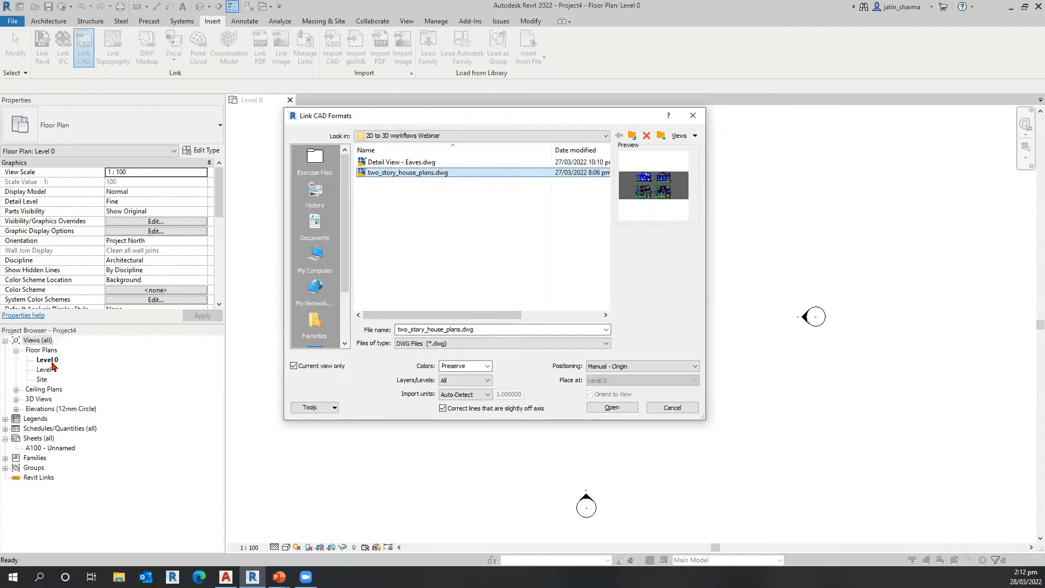
{"action": "left_click", "coordinate": [298, 366]}
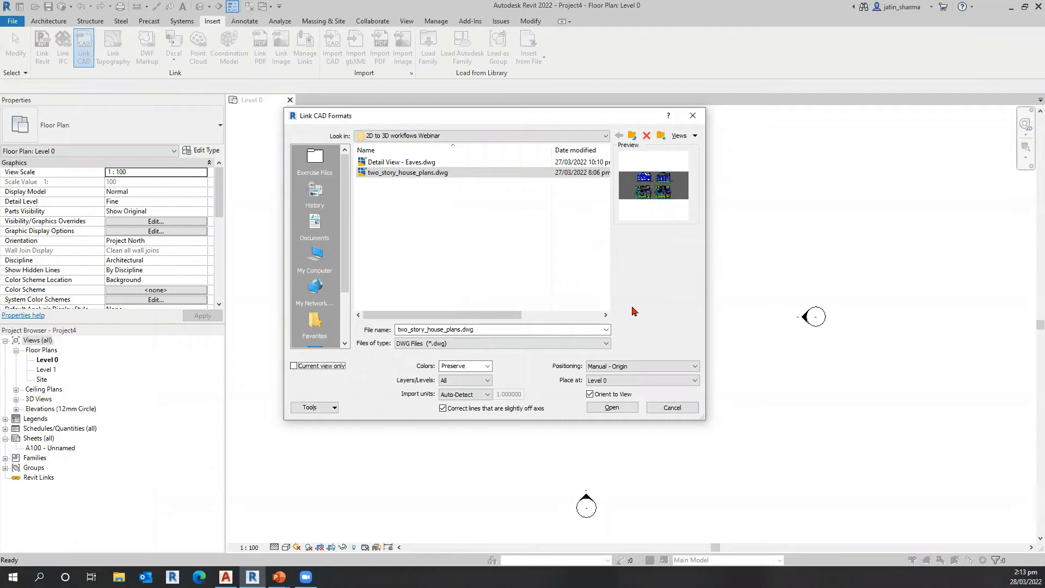
{"action": "left_click", "coordinate": [305, 367]}
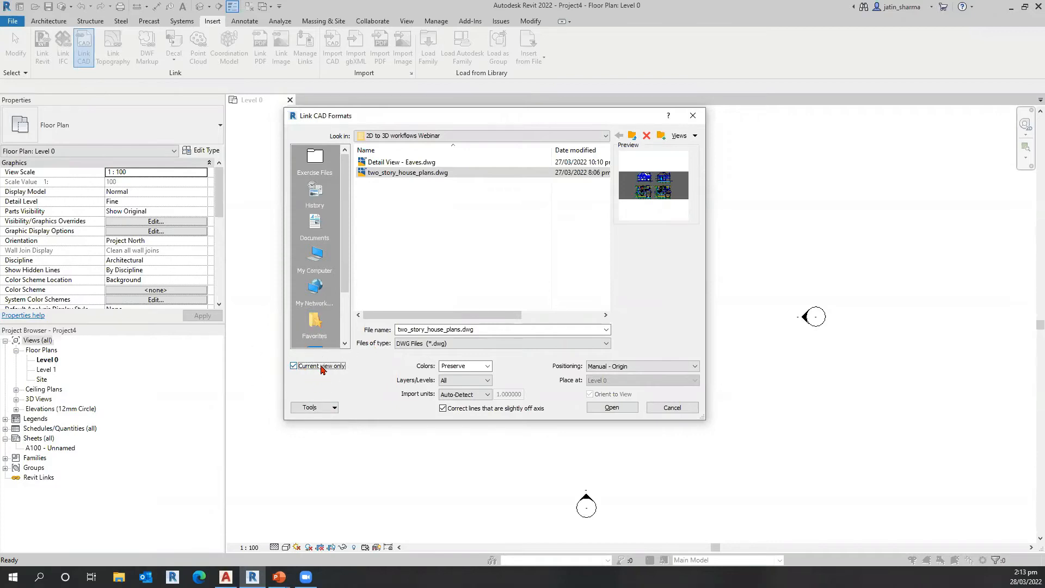
Step: Load the CAD link with colors set to Preserve, import units Auto-Detect and positioning Manual - Origin
{"action": "left_click", "coordinate": [486, 368]}
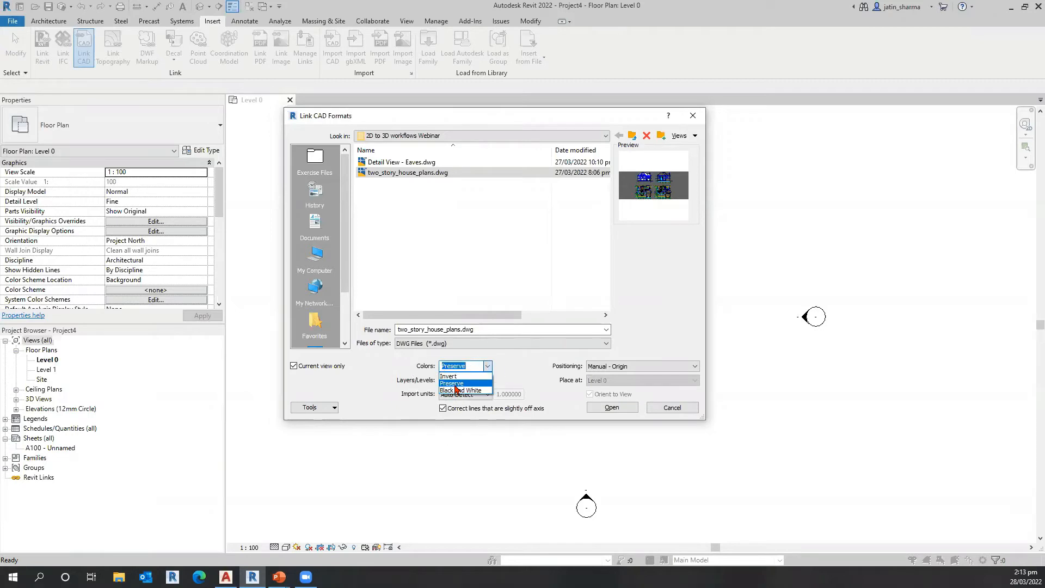
{"action": "left_click", "coordinate": [469, 383]}
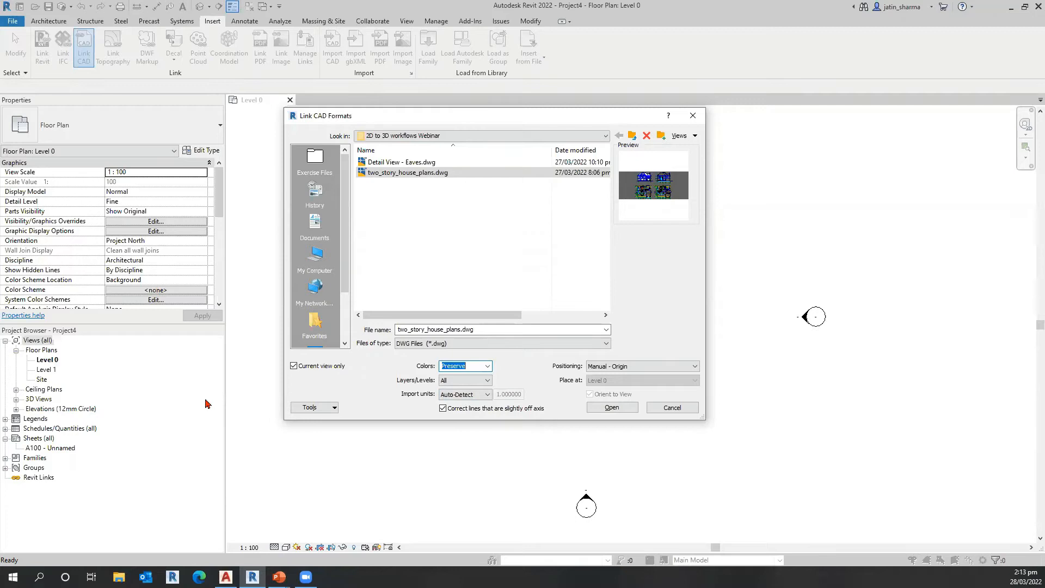
{"action": "left_click", "coordinate": [481, 401]}
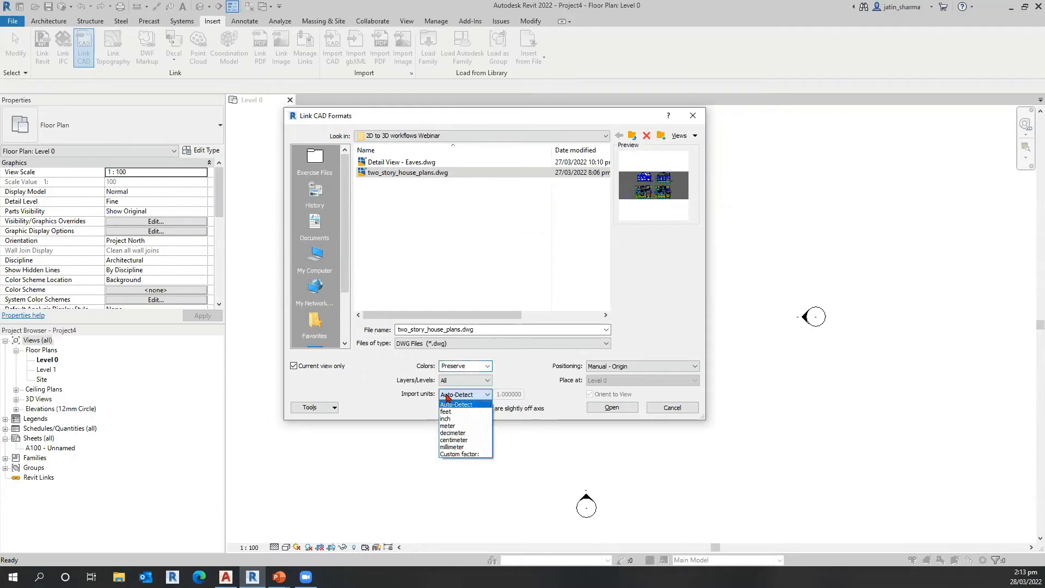
{"action": "left_click", "coordinate": [382, 380]}
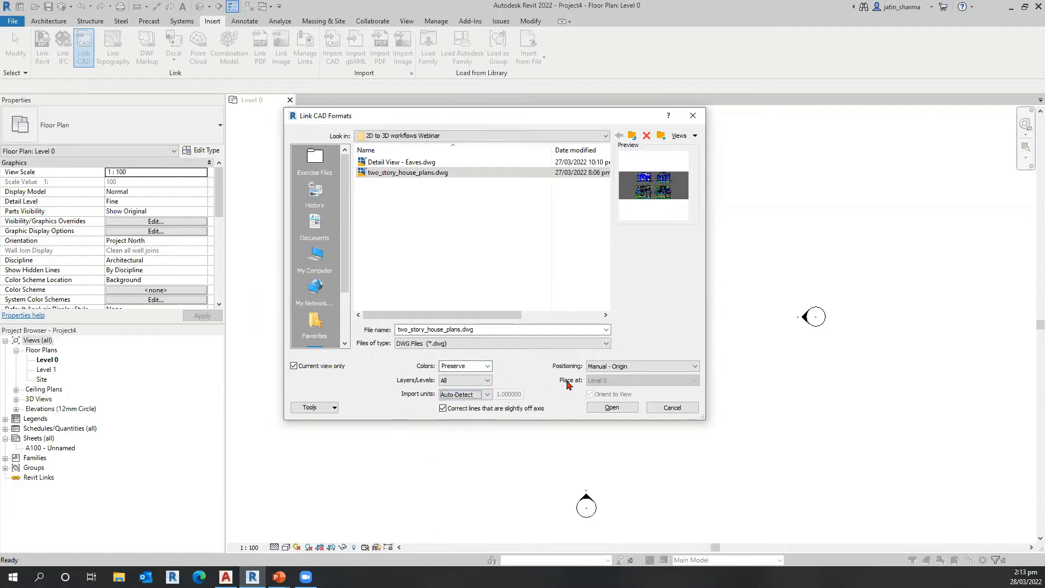
{"action": "left_click", "coordinate": [604, 371]}
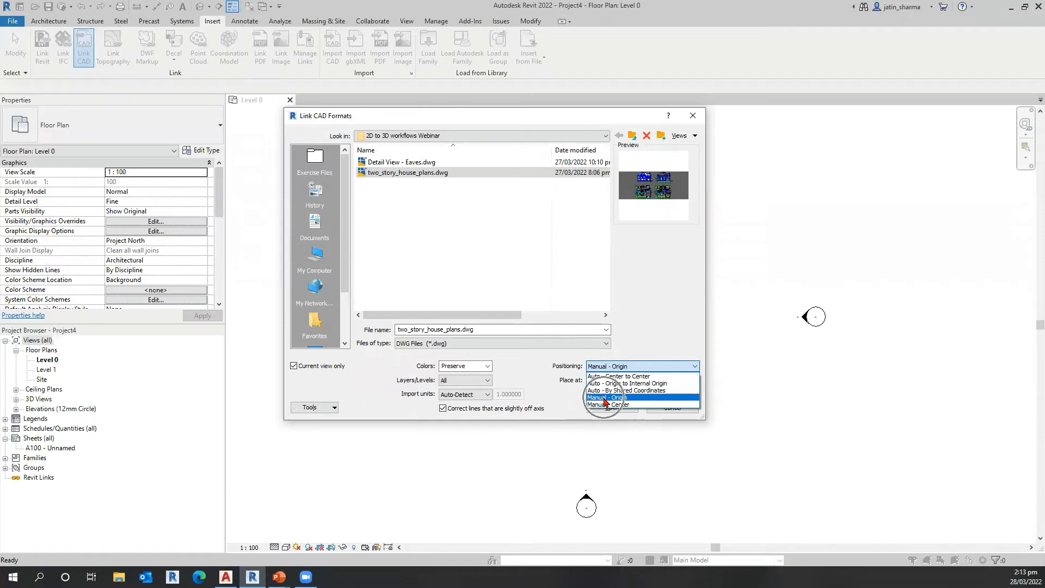
{"action": "left_click", "coordinate": [606, 399]}
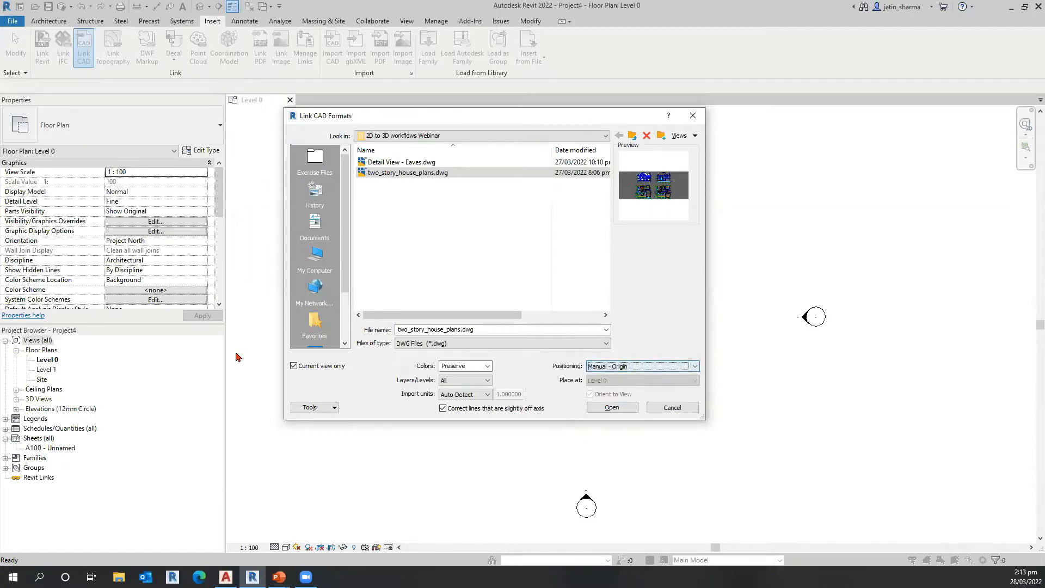
{"action": "left_click", "coordinate": [614, 412]}
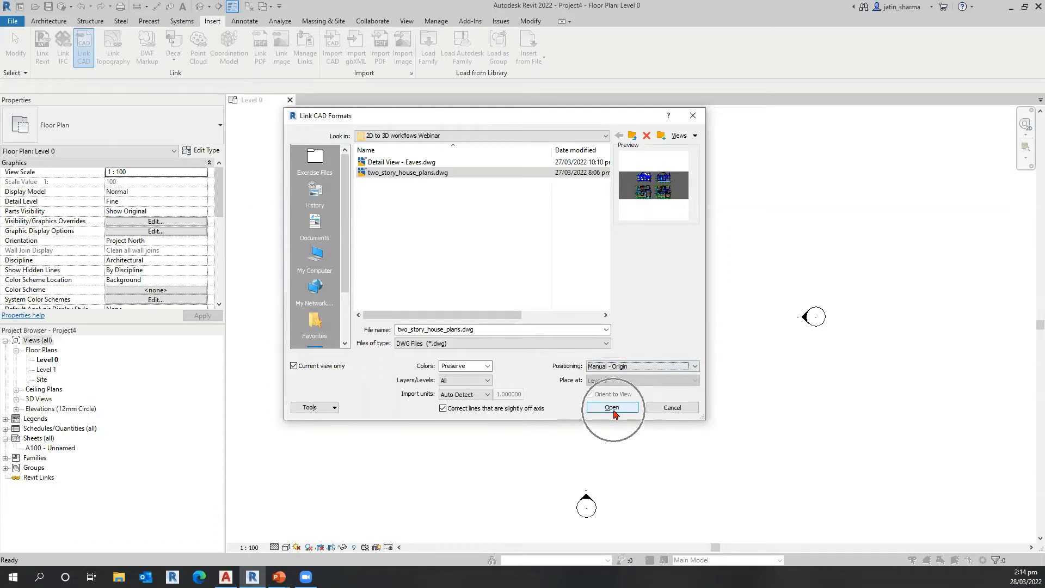
{"action": "left_click", "coordinate": [616, 412]}
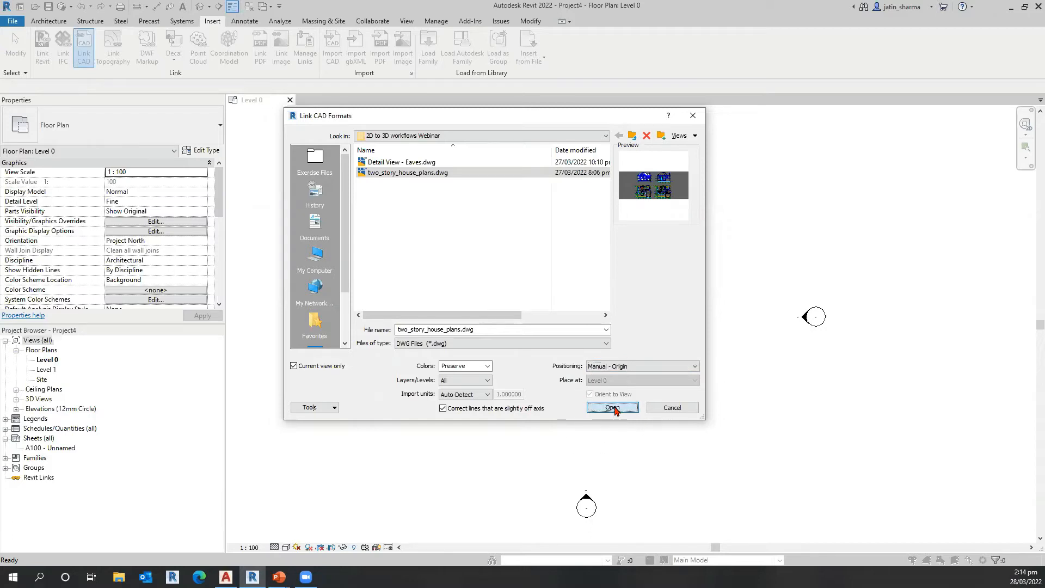
Step: Place the linked drawing so that its LEVEL1 floor plan sits between the four elevation markers
{"action": "scroll", "coordinate": [563, 418], "scroll_direction": "down", "scroll_amount": 8}
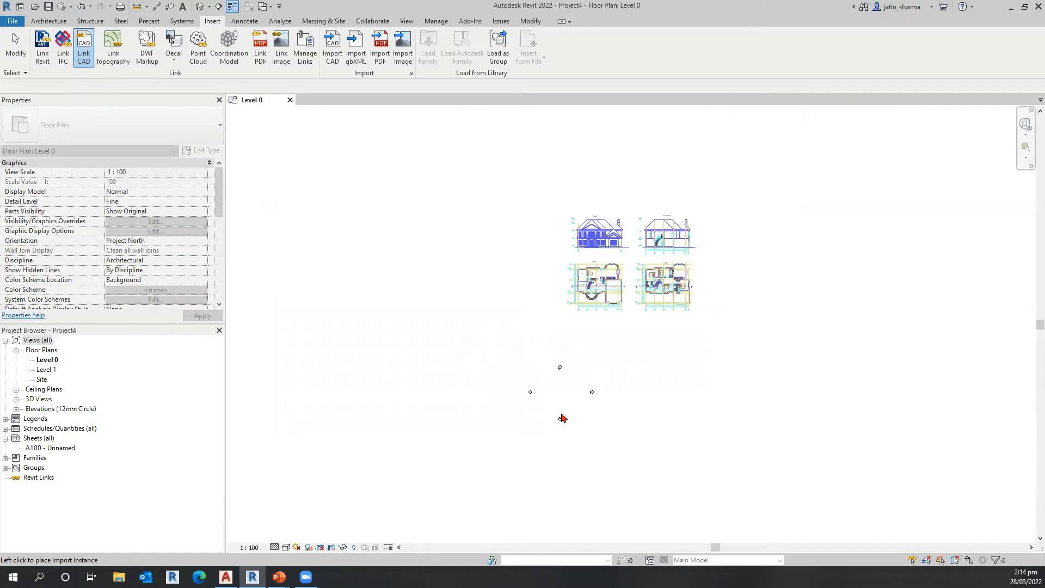
{"action": "scroll", "coordinate": [518, 422], "scroll_direction": "up", "scroll_amount": 2}
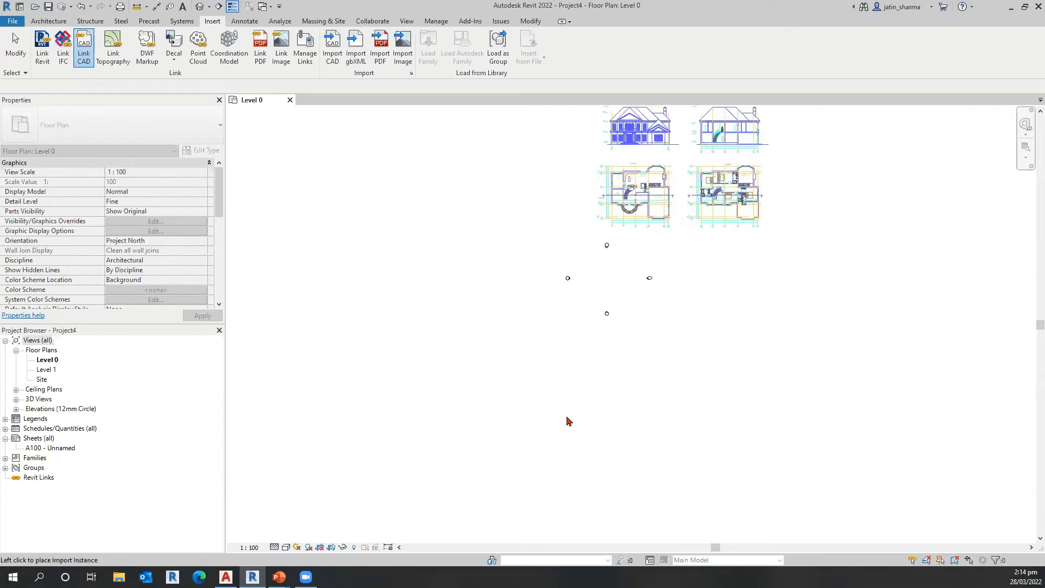
{"action": "scroll", "coordinate": [549, 447], "scroll_direction": "up", "scroll_amount": 2}
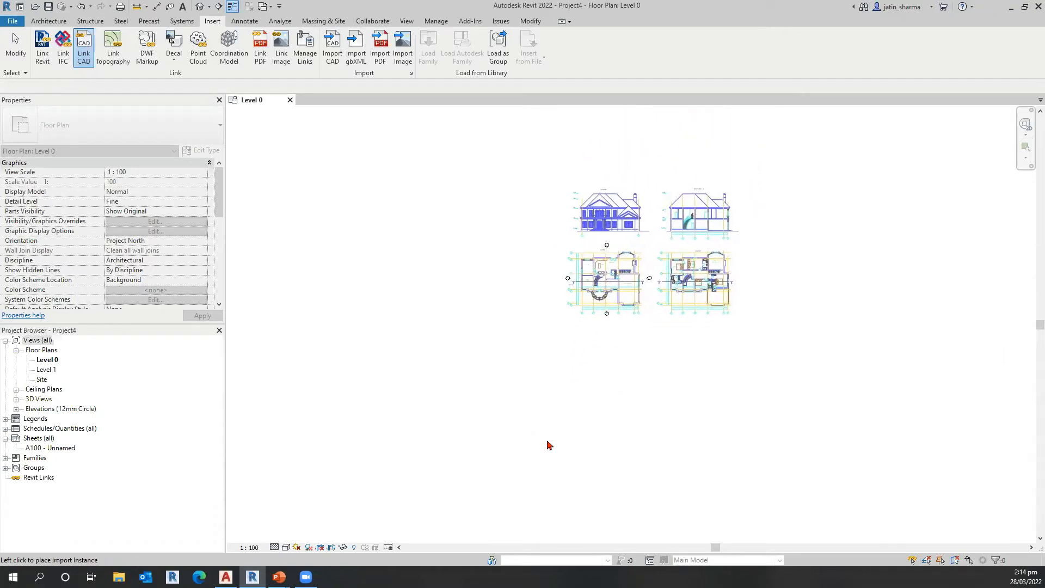
{"action": "scroll", "coordinate": [549, 447], "scroll_direction": "up", "scroll_amount": 2}
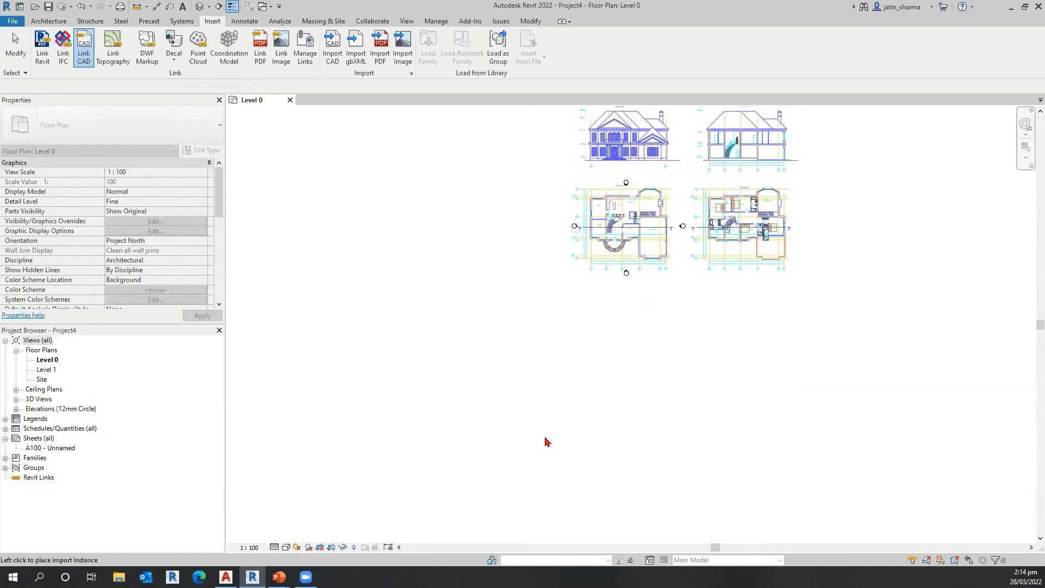
{"action": "left_click", "coordinate": [547, 441]}
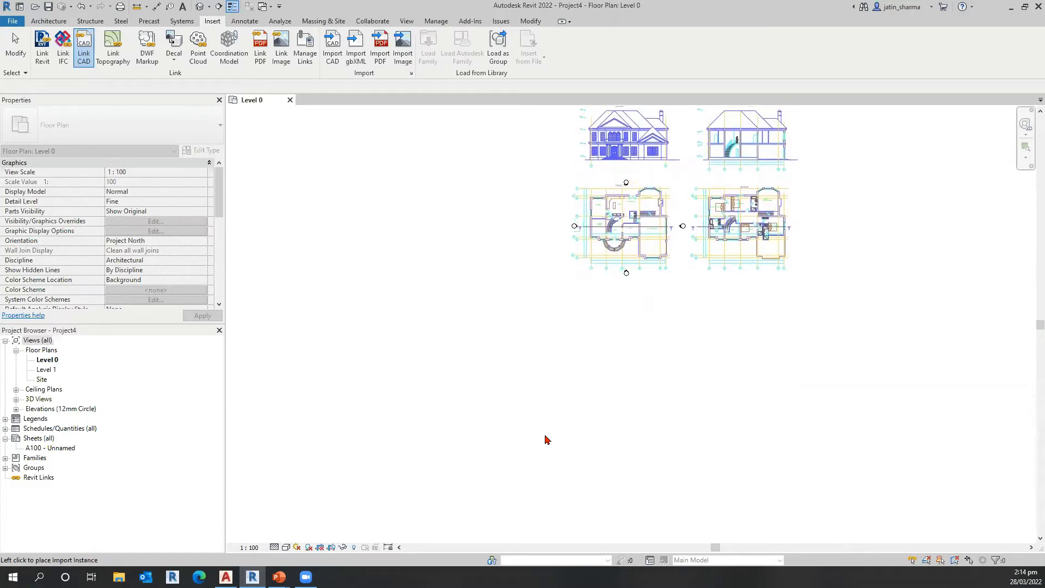
Step: Pin the linked two_story_house_plans drawing in place and clear the selection
{"action": "scroll", "coordinate": [576, 442], "scroll_direction": "up", "scroll_amount": 4}
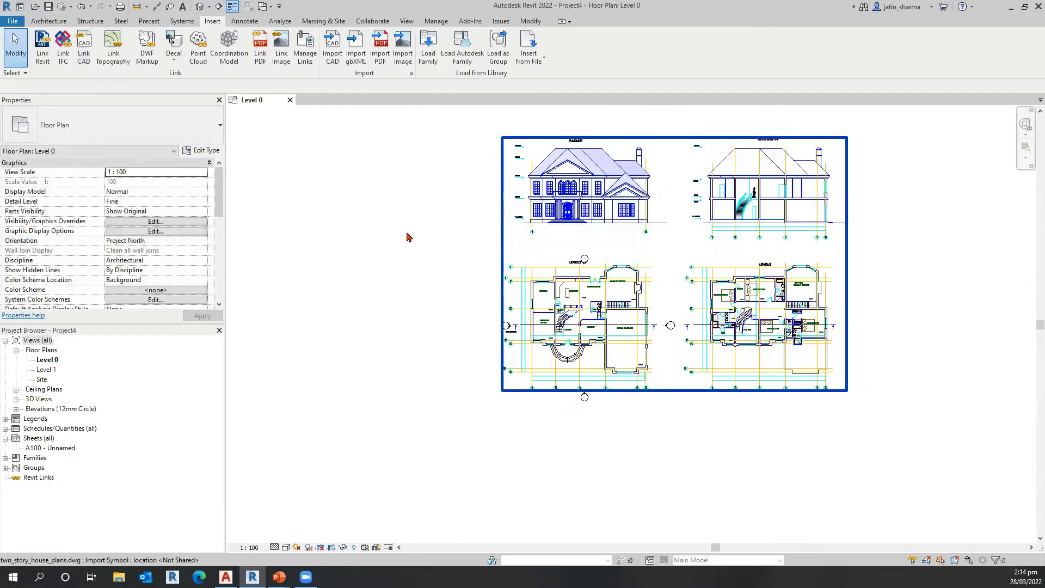
{"action": "scroll", "coordinate": [405, 250], "scroll_direction": "up", "scroll_amount": 2}
{"action": "scroll", "coordinate": [874, 364], "scroll_direction": "up", "scroll_amount": 1}
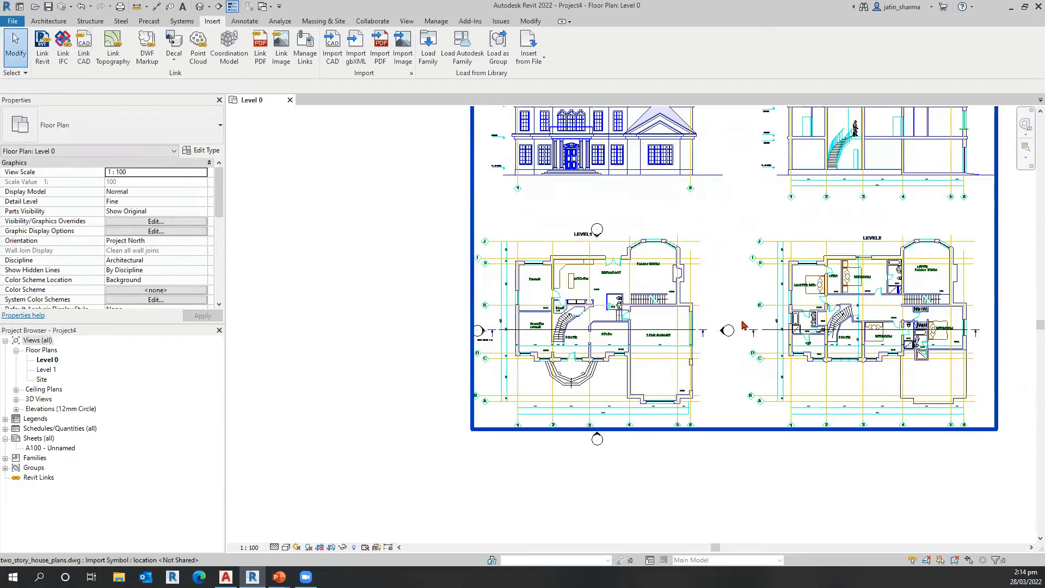
{"action": "scroll", "coordinate": [599, 326], "scroll_direction": "up", "scroll_amount": 2}
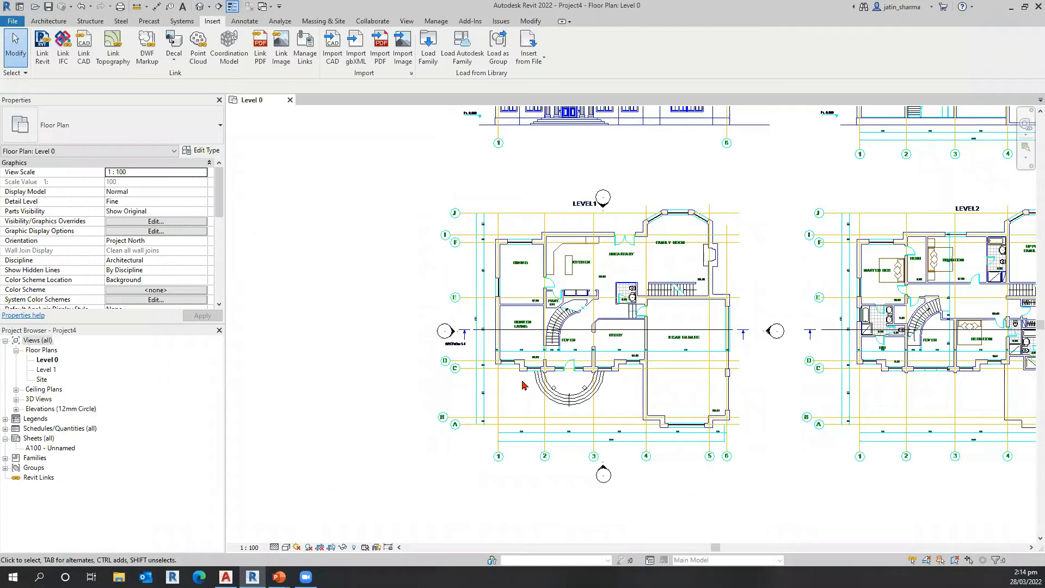
{"action": "left_click", "coordinate": [550, 378]}
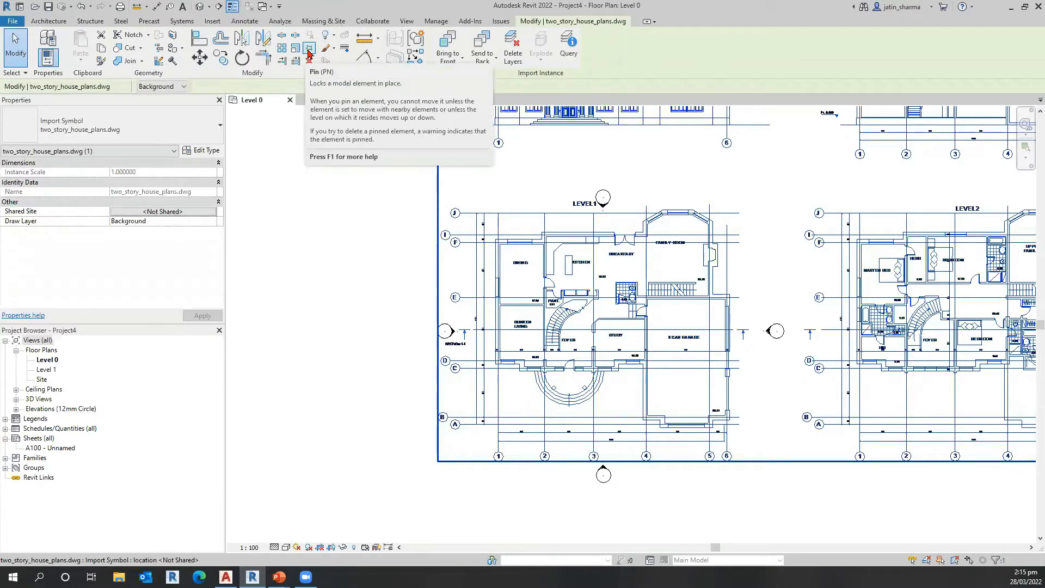
{"action": "left_click", "coordinate": [309, 53]}
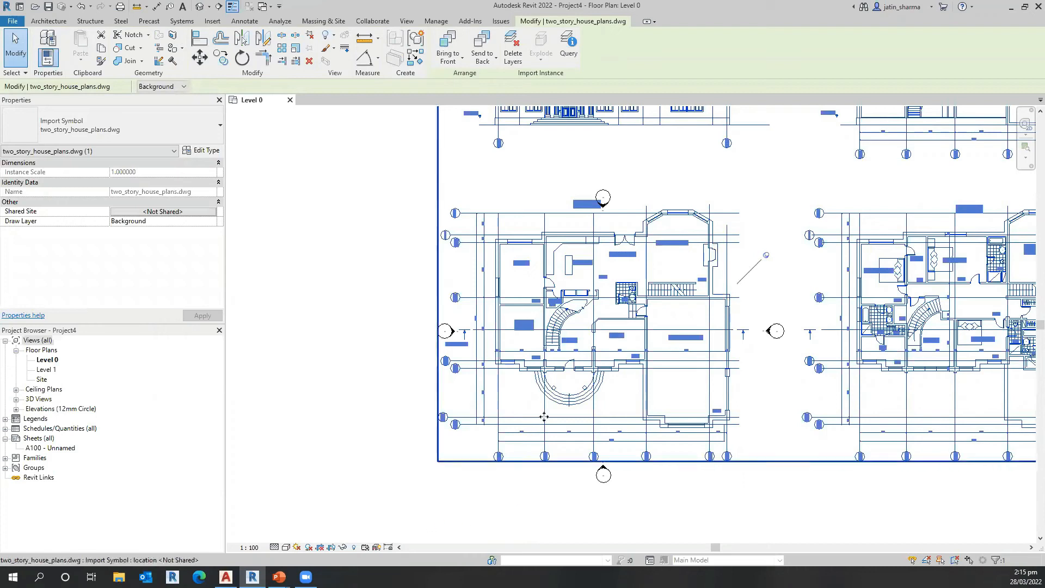
{"action": "scroll", "coordinate": [587, 477], "scroll_direction": "down", "scroll_amount": 3}
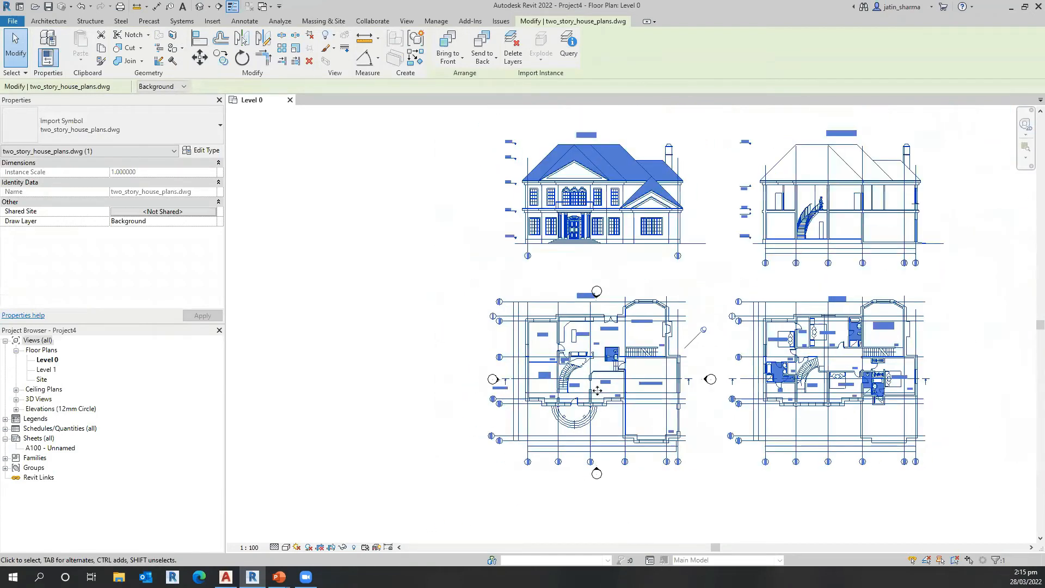
{"action": "left_click_drag", "start_coordinate": [541, 381], "coordinate": [725, 299]}
{"action": "key", "text": "ctrl"}
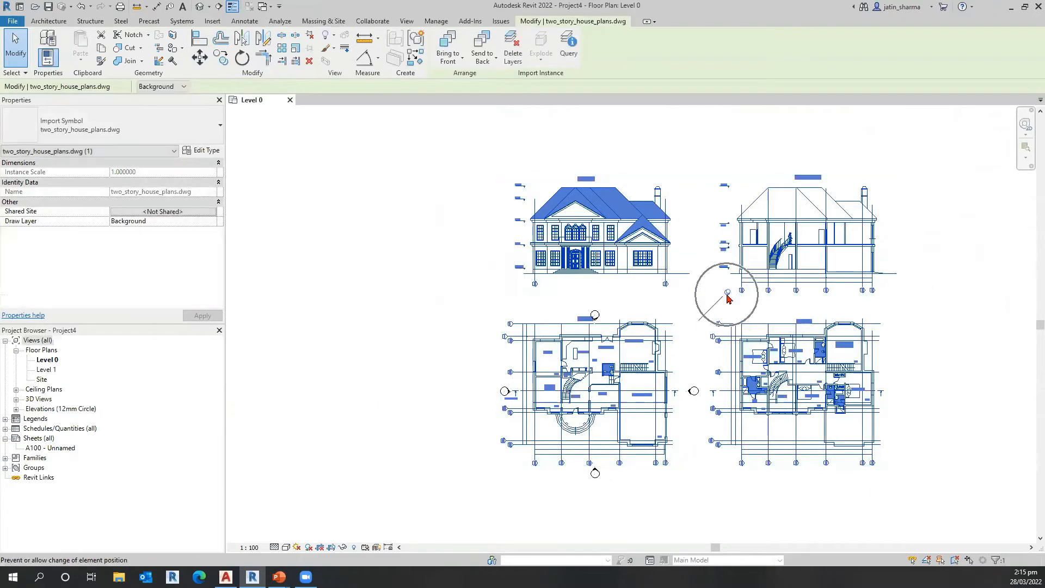
{"action": "scroll", "coordinate": [517, 471], "scroll_direction": "up", "scroll_amount": 2}
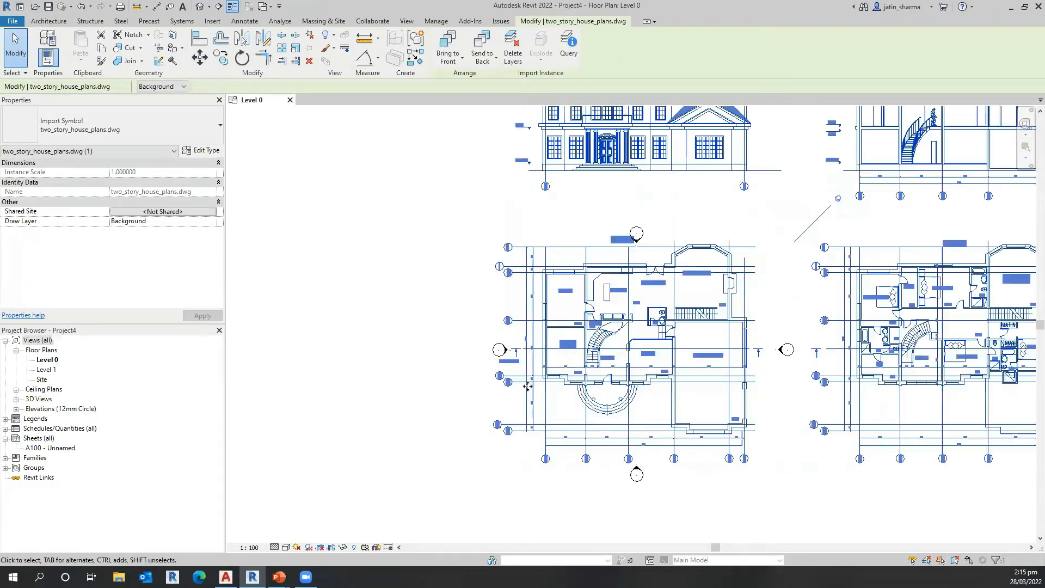
{"action": "scroll", "coordinate": [531, 425], "scroll_direction": "up", "scroll_amount": 2}
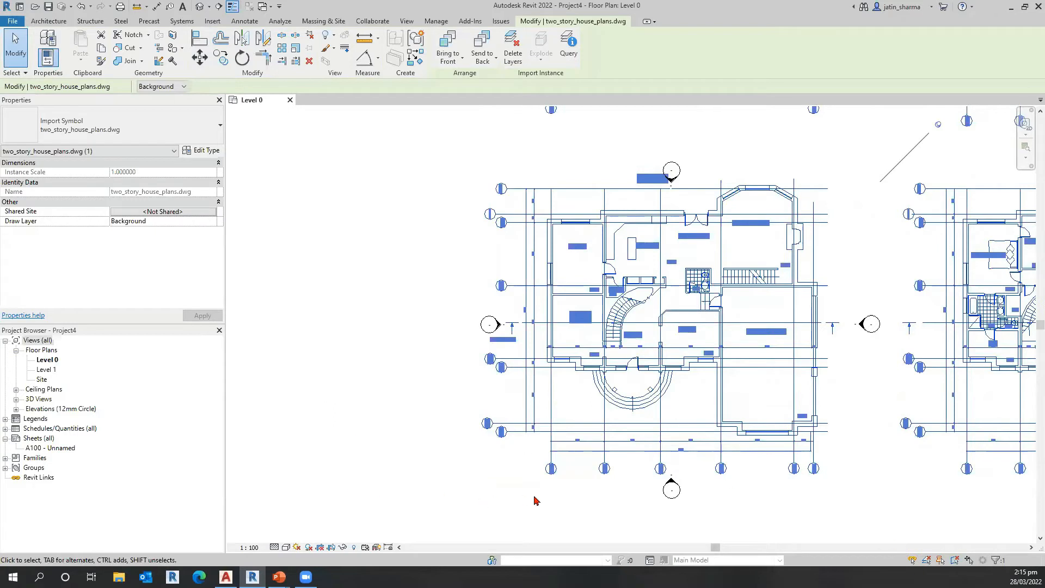
{"action": "left_click", "coordinate": [535, 500]}
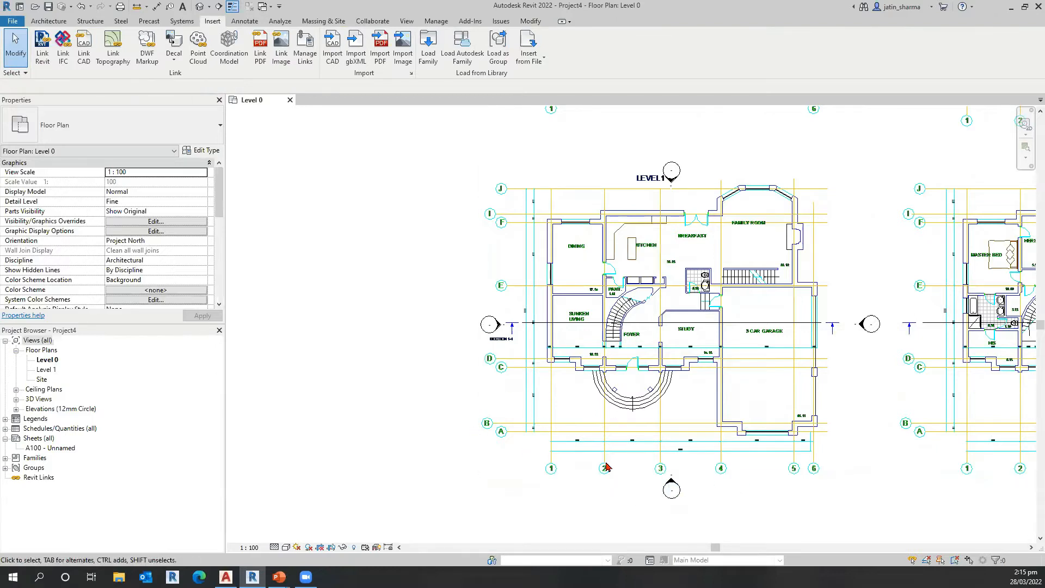
{"action": "scroll", "coordinate": [632, 508], "scroll_direction": "down", "scroll_amount": 1}
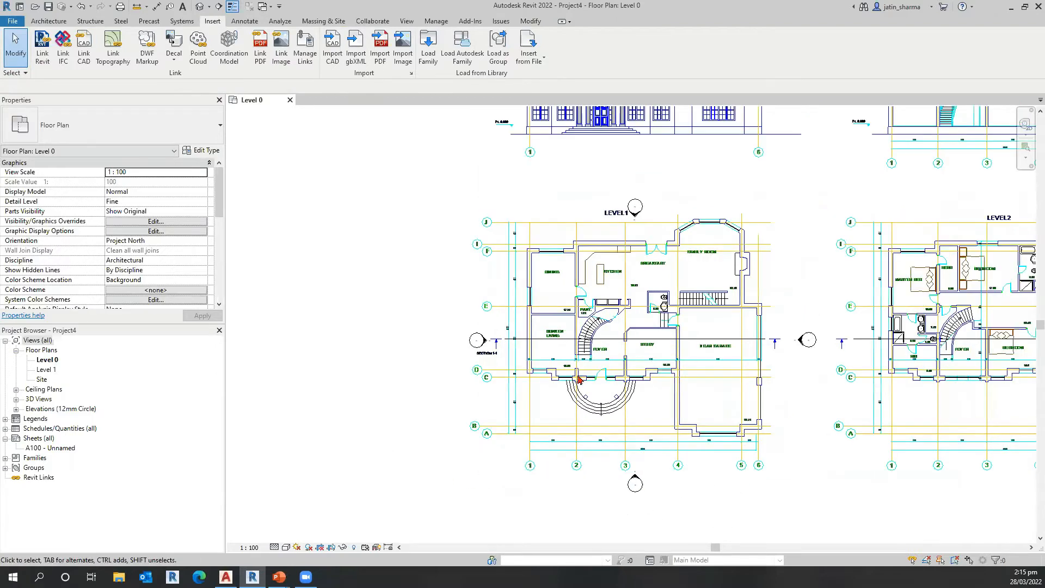
{"action": "scroll", "coordinate": [580, 381], "scroll_direction": "down", "scroll_amount": 1}
{"action": "middle_click_drag", "start_coordinate": [595, 399], "coordinate": [592, 396]}
{"action": "middle_click_drag", "start_coordinate": [704, 530], "coordinate": [667, 525]}
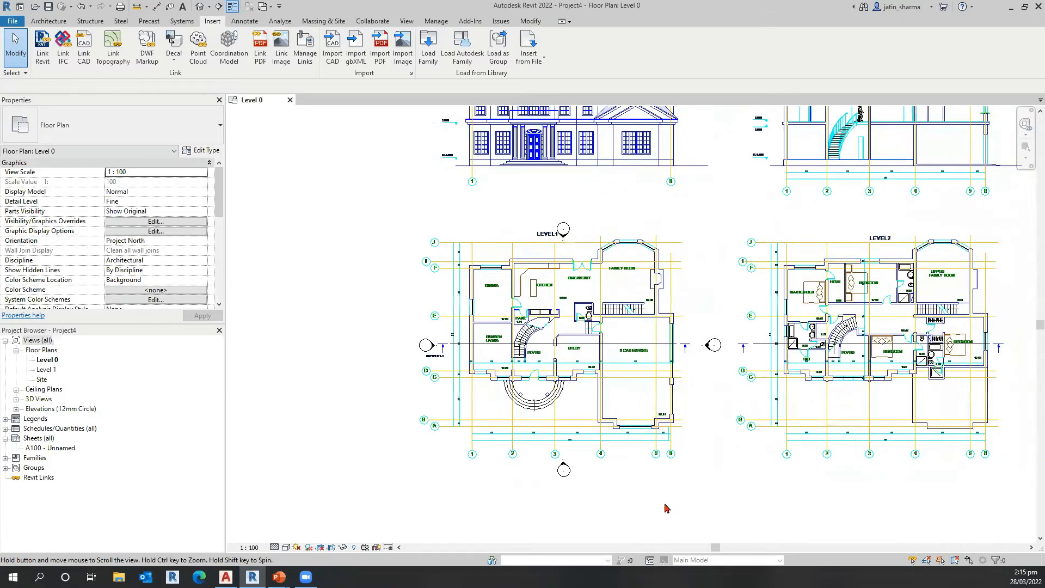
{"action": "middle_click_drag", "start_coordinate": [526, 279], "coordinate": [477, 278]}
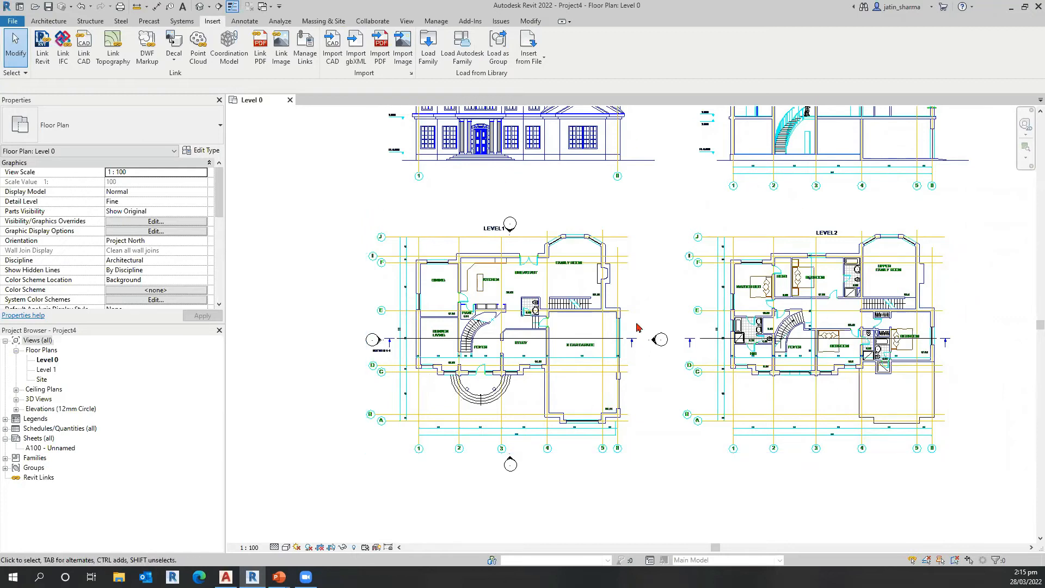
Step: Turn on Crop View in the extents properties of the Level 0 floor plan
{"action": "scroll", "coordinate": [664, 306], "scroll_direction": "up", "scroll_amount": 2}
{"action": "scroll", "coordinate": [724, 165], "scroll_direction": "down", "scroll_amount": 1}
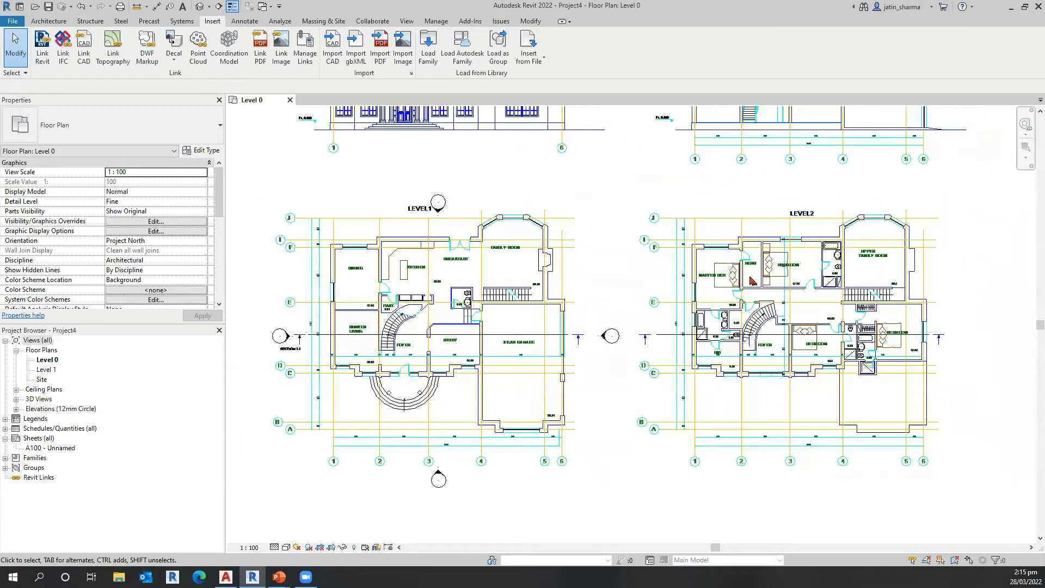
{"action": "scroll", "coordinate": [599, 158], "scroll_direction": "down", "scroll_amount": 1}
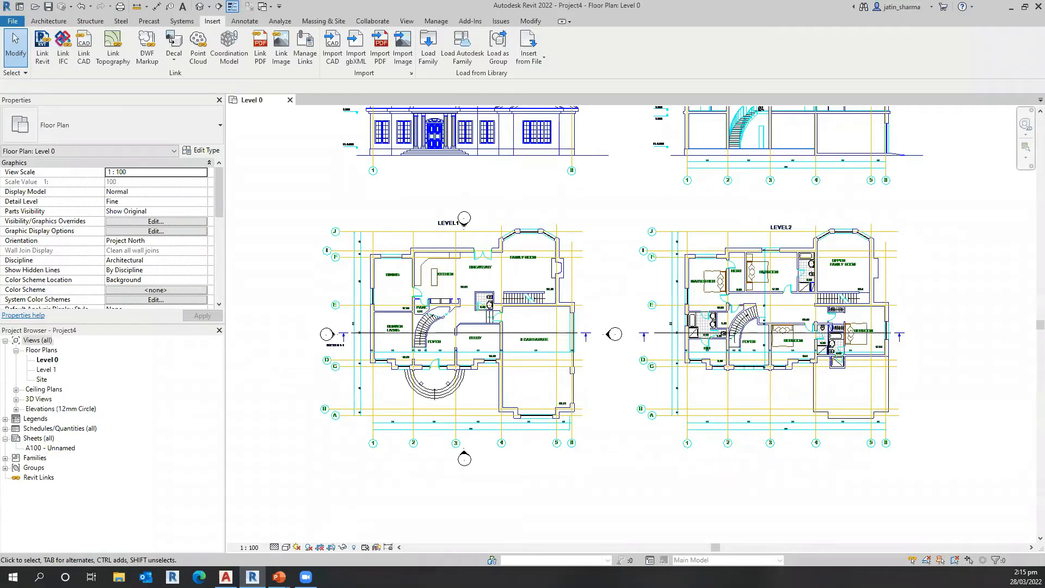
{"action": "left_click", "coordinate": [268, 240]}
{"action": "left_click", "coordinate": [267, 239]}
{"action": "scroll", "coordinate": [180, 261], "scroll_direction": "down", "scroll_amount": 5}
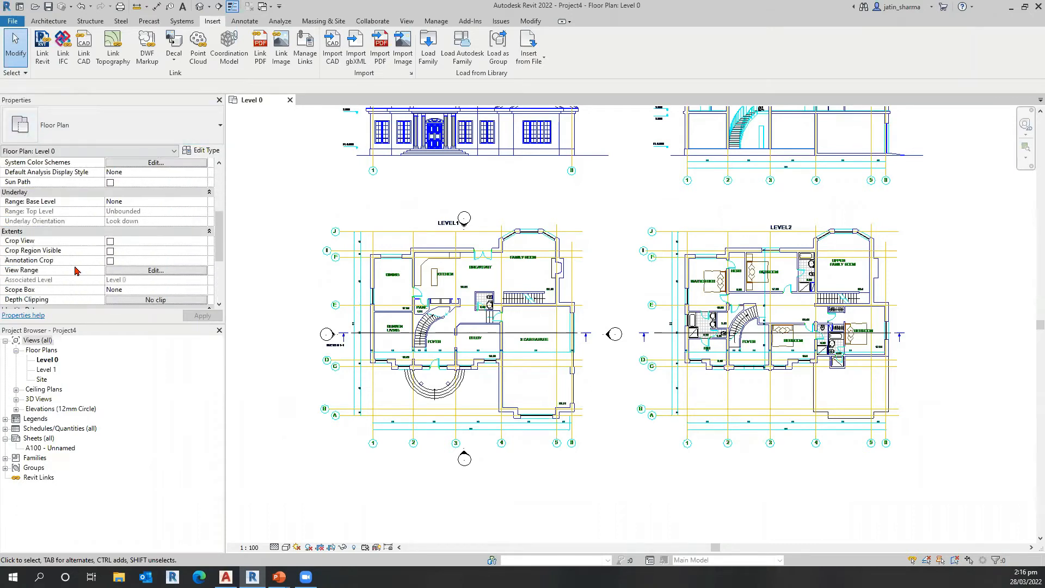
{"action": "key", "text": "ctrl"}
{"action": "key", "text": "ctrl"}
{"action": "key", "text": "ctrl"}
{"action": "key", "text": "ctrl"}
{"action": "key", "text": "ctrl"}
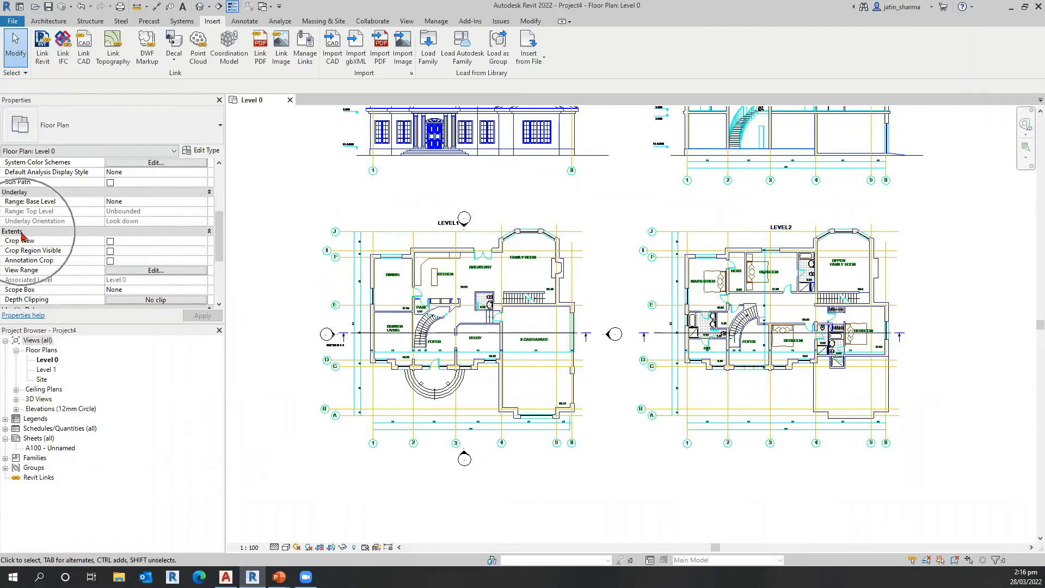
{"action": "key", "text": "ctrl"}
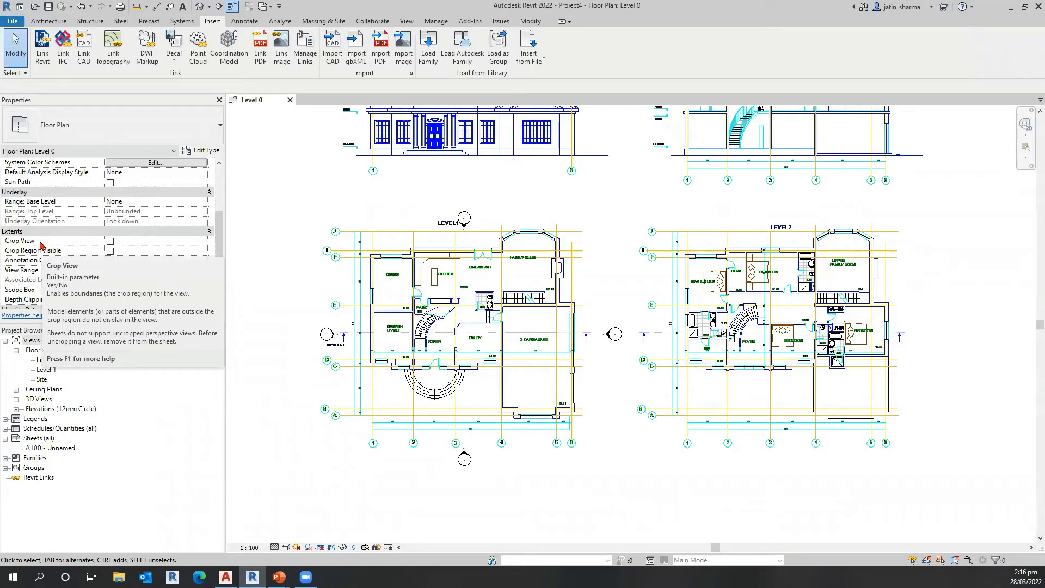
{"action": "left_click", "coordinate": [111, 242]}
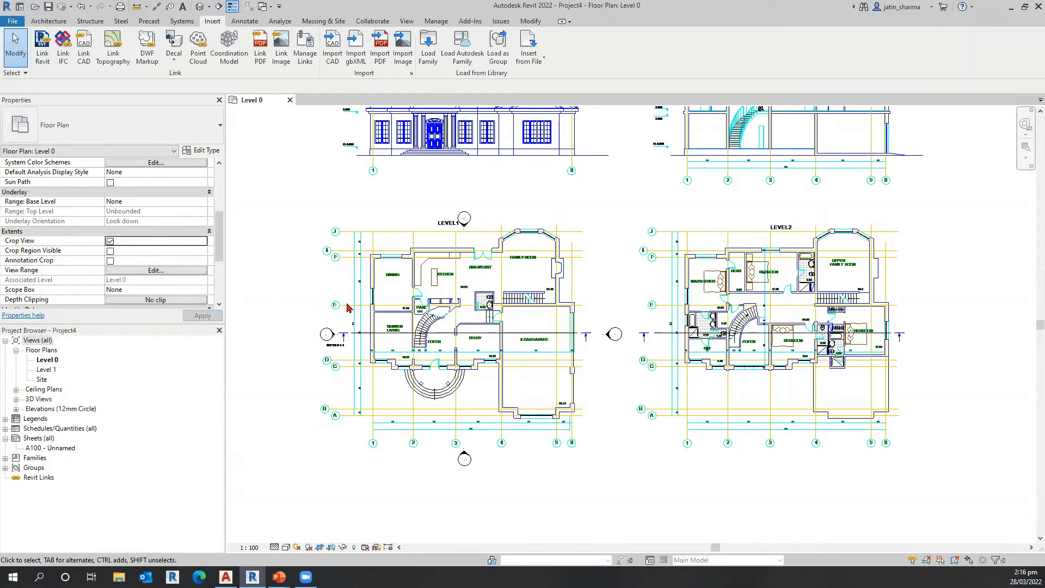
Step: Show the crop region boundary of the Level 0 floor plan
{"action": "scroll", "coordinate": [332, 361], "scroll_direction": "down", "scroll_amount": 2}
{"action": "scroll", "coordinate": [331, 360], "scroll_direction": "down", "scroll_amount": 2}
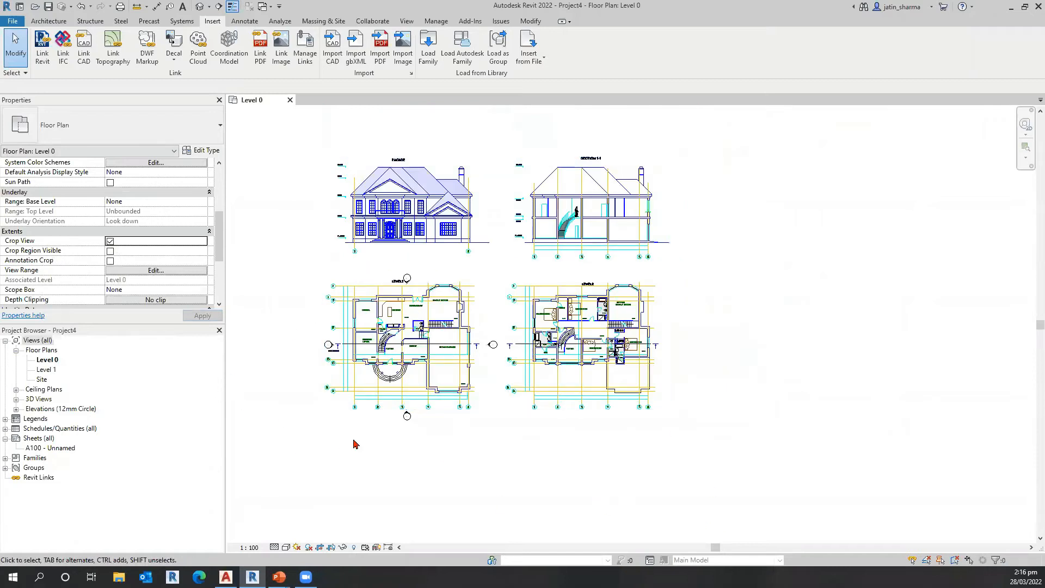
{"action": "scroll", "coordinate": [327, 439], "scroll_direction": "up", "scroll_amount": 3}
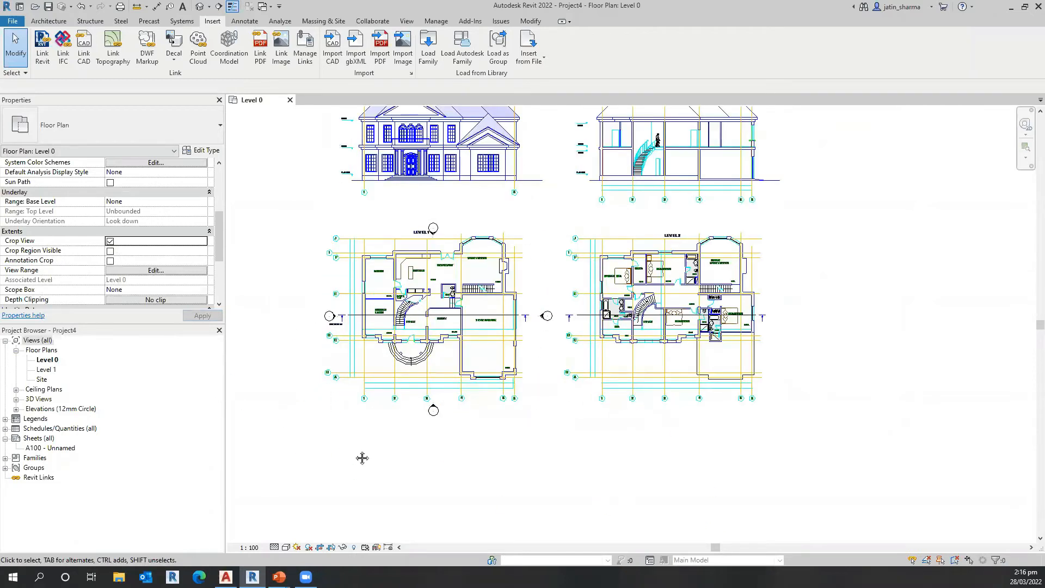
{"action": "middle_click_drag", "start_coordinate": [365, 463], "coordinate": [369, 467]}
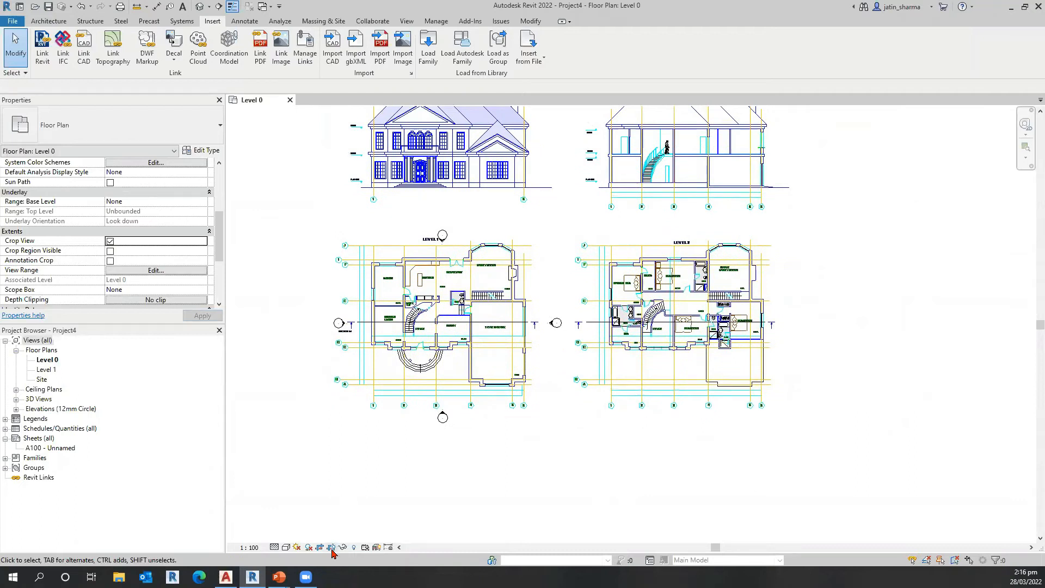
{"action": "key", "text": "ctrl"}
{"action": "key", "text": "ctrl"}
{"action": "key", "text": "ctrl"}
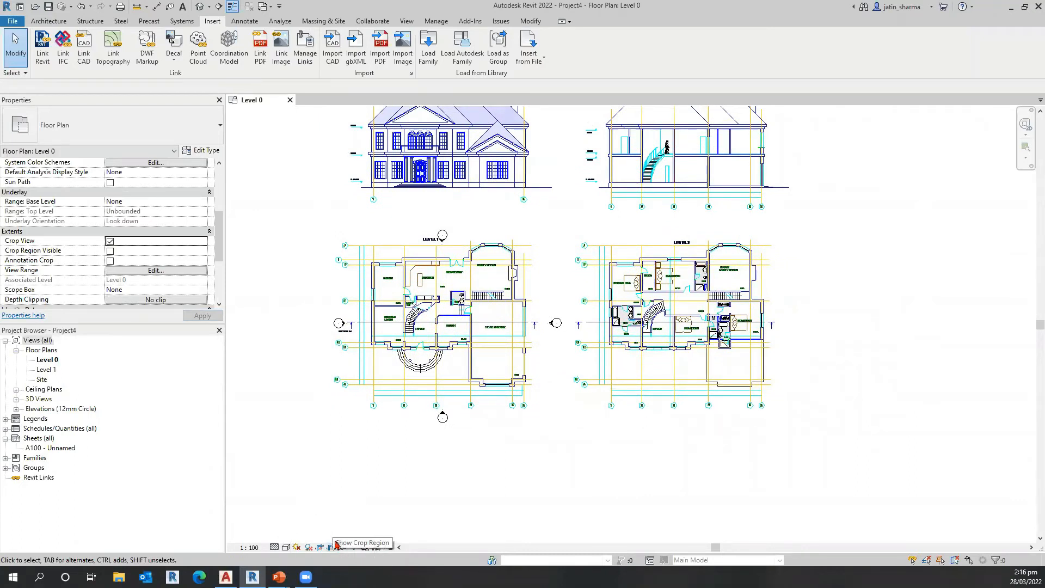
{"action": "key", "text": "ctrl"}
{"action": "left_click", "coordinate": [331, 549]}
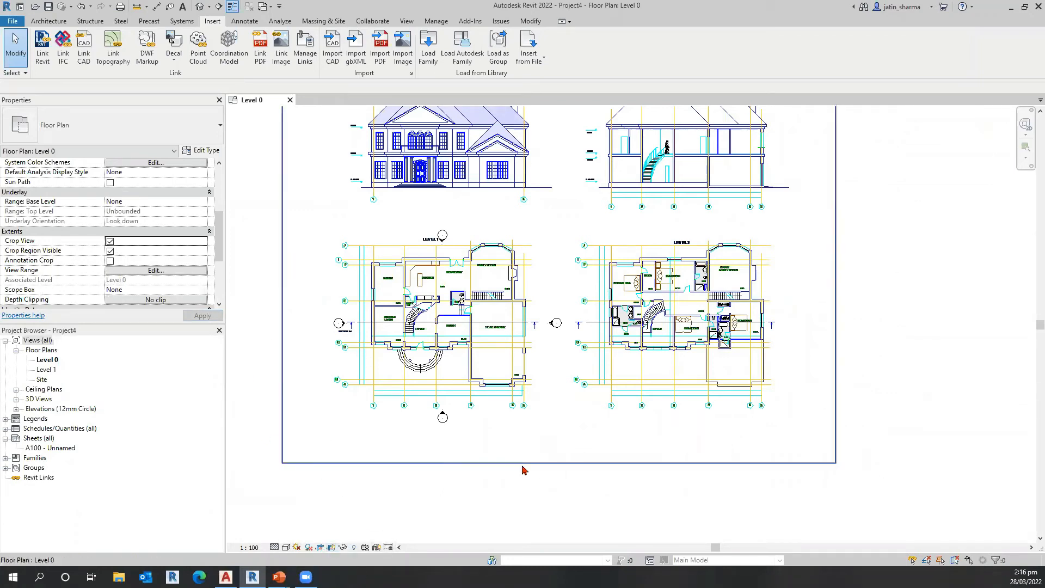
Step: Shrink the crop region to enclose only the LEVEL1 floor plan and its four elevation markers, and clear the selection
{"action": "left_click", "coordinate": [400, 463]}
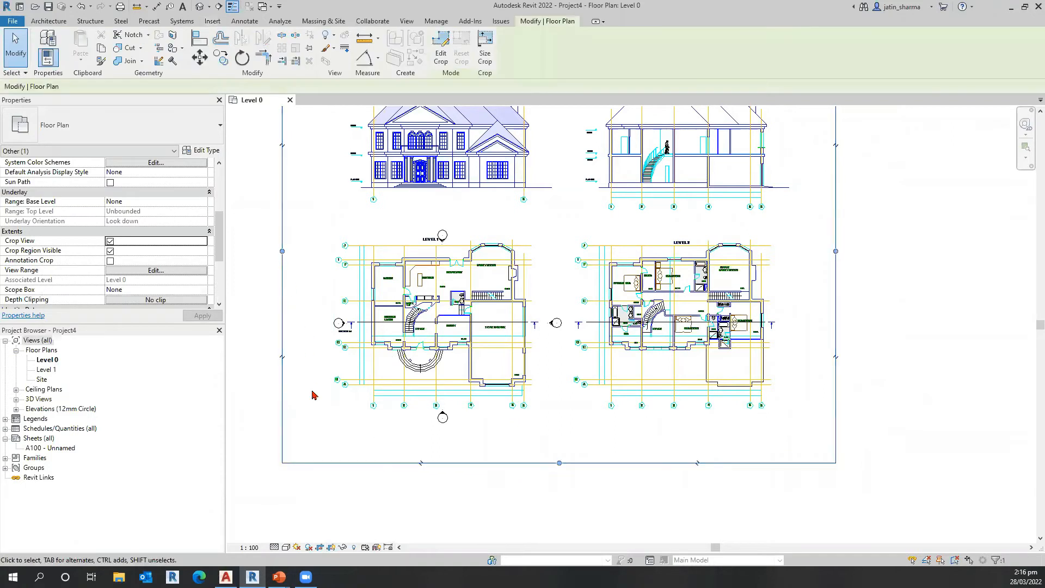
{"action": "scroll", "coordinate": [607, 528], "scroll_direction": "down", "scroll_amount": 2}
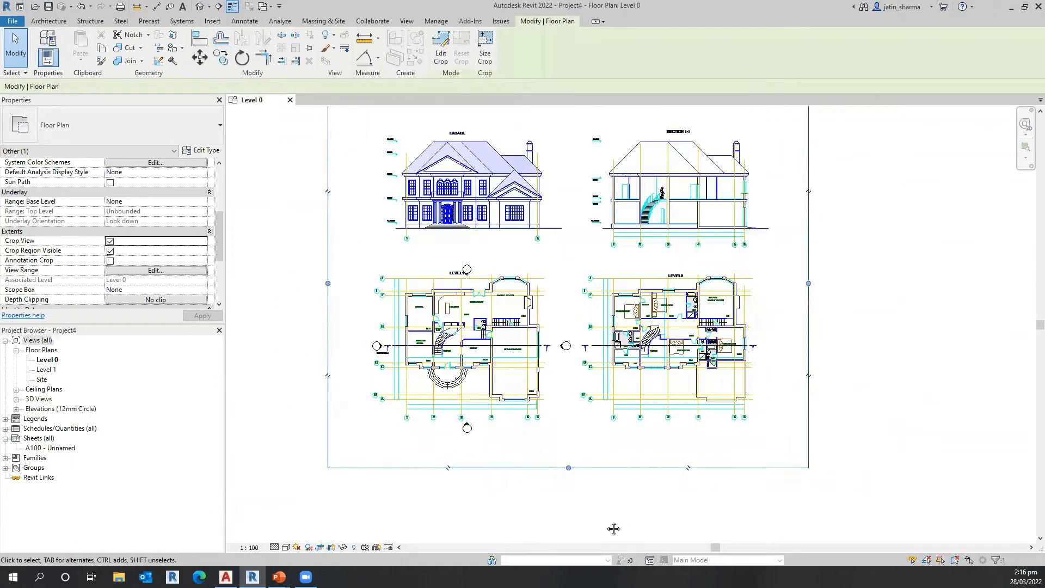
{"action": "middle_click_drag", "start_coordinate": [792, 302], "coordinate": [792, 303]}
{"action": "left_click_drag", "start_coordinate": [791, 303], "coordinate": [562, 305]}
{"action": "middle_click_drag", "start_coordinate": [474, 447], "coordinate": [515, 405]}
{"action": "left_click_drag", "start_coordinate": [473, 446], "coordinate": [476, 421]}
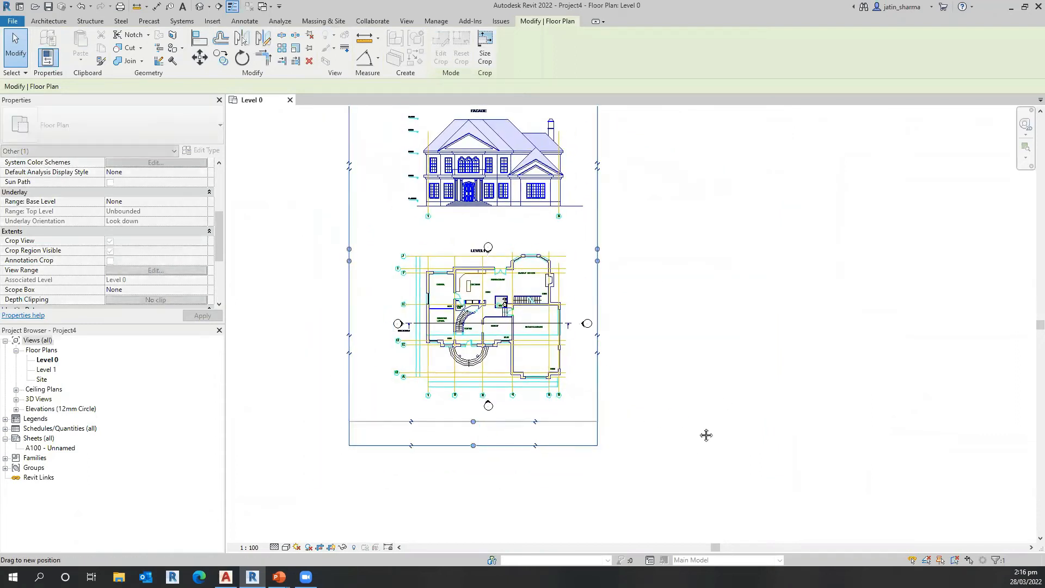
{"action": "middle_click_drag", "start_coordinate": [476, 108], "coordinate": [473, 170]}
{"action": "left_click_drag", "start_coordinate": [473, 169], "coordinate": [503, 324]}
{"action": "left_click", "coordinate": [727, 434]}
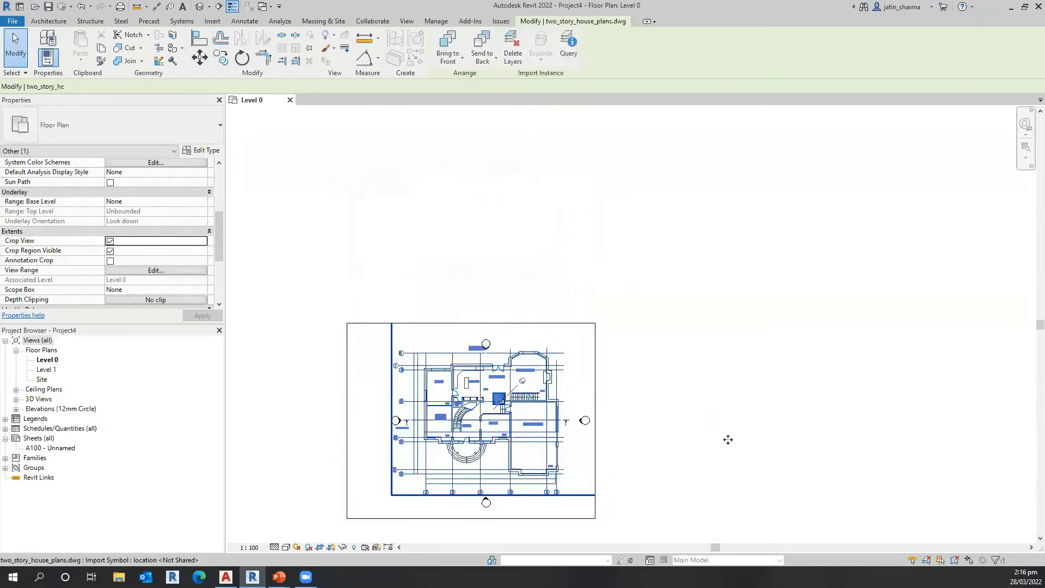
{"action": "left_click", "coordinate": [740, 329]}
Step: Move the west elevation marker outward, clear of the SECTION 1-1 label beside the plan
{"action": "middle_click_drag", "start_coordinate": [497, 267], "coordinate": [390, 291]}
{"action": "scroll", "coordinate": [484, 360], "scroll_direction": "up", "scroll_amount": 3}
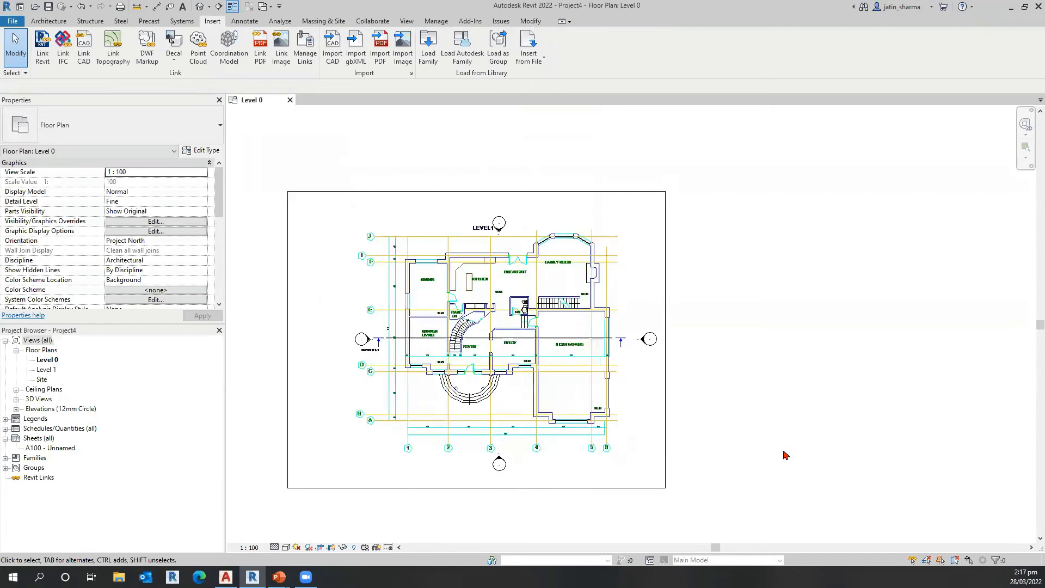
{"action": "scroll", "coordinate": [566, 462], "scroll_direction": "up", "scroll_amount": 2}
{"action": "middle_click_drag", "start_coordinate": [505, 500], "coordinate": [581, 467]}
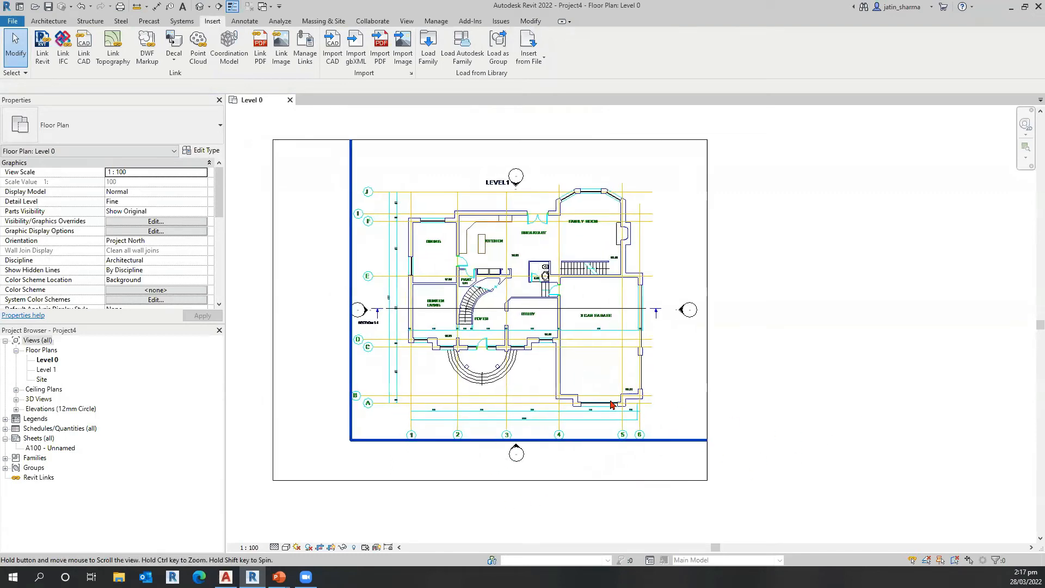
{"action": "scroll", "coordinate": [340, 294], "scroll_direction": "up", "scroll_amount": 1}
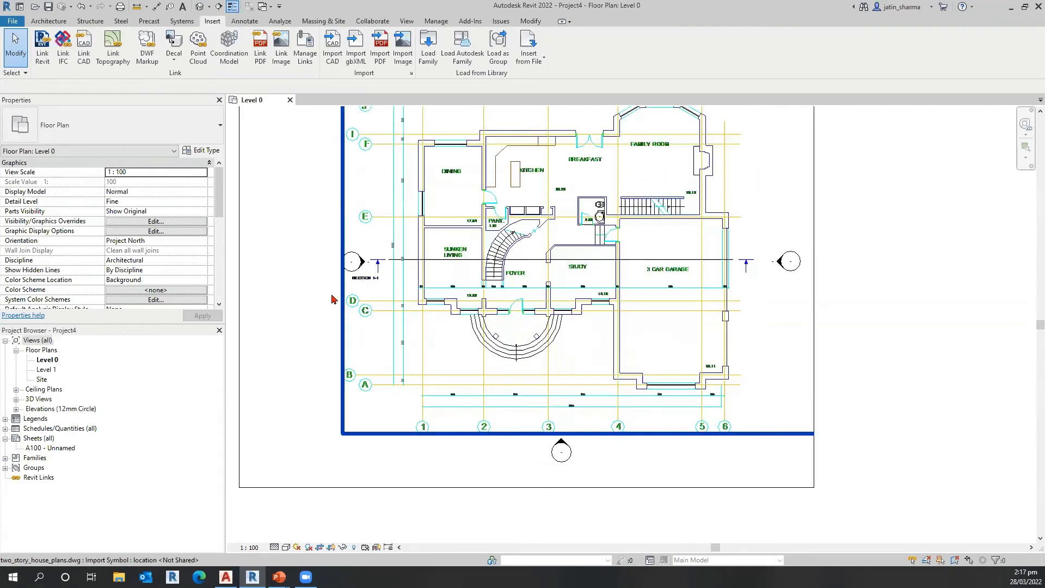
{"action": "left_click", "coordinate": [470, 285]}
{"action": "middle_click_drag", "start_coordinate": [417, 282], "coordinate": [525, 303]}
{"action": "left_click_drag", "start_coordinate": [471, 284], "coordinate": [432, 286]}
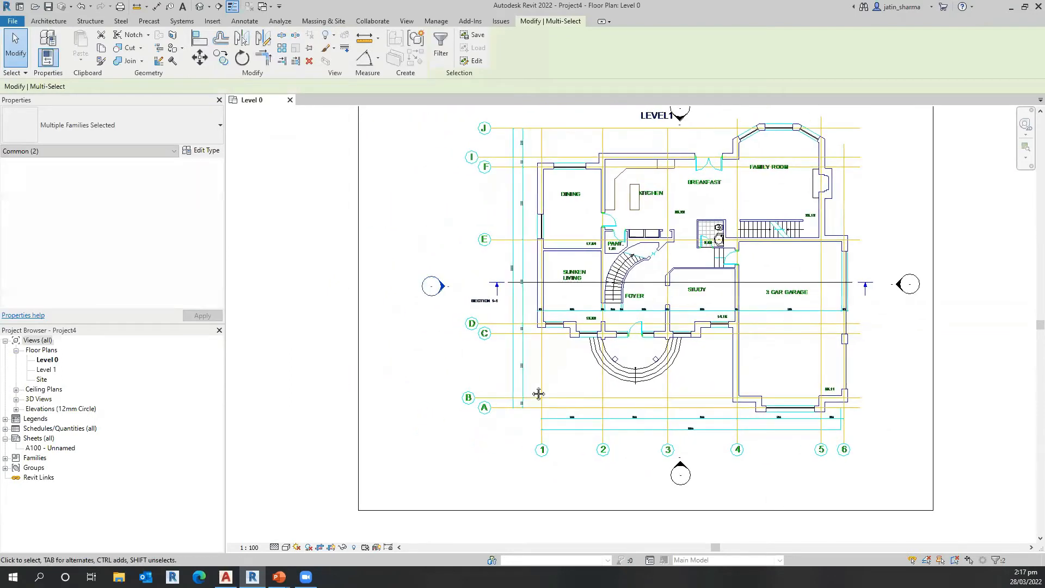
Step: Move the north elevation marker up, clear of the LEVEL1 title, and deselect it
{"action": "left_click", "coordinate": [539, 392]}
{"action": "middle_click_drag", "start_coordinate": [585, 298], "coordinate": [599, 312]}
{"action": "middle_click_drag", "start_coordinate": [564, 245], "coordinate": [456, 411]}
{"action": "left_click", "coordinate": [877, 364]}
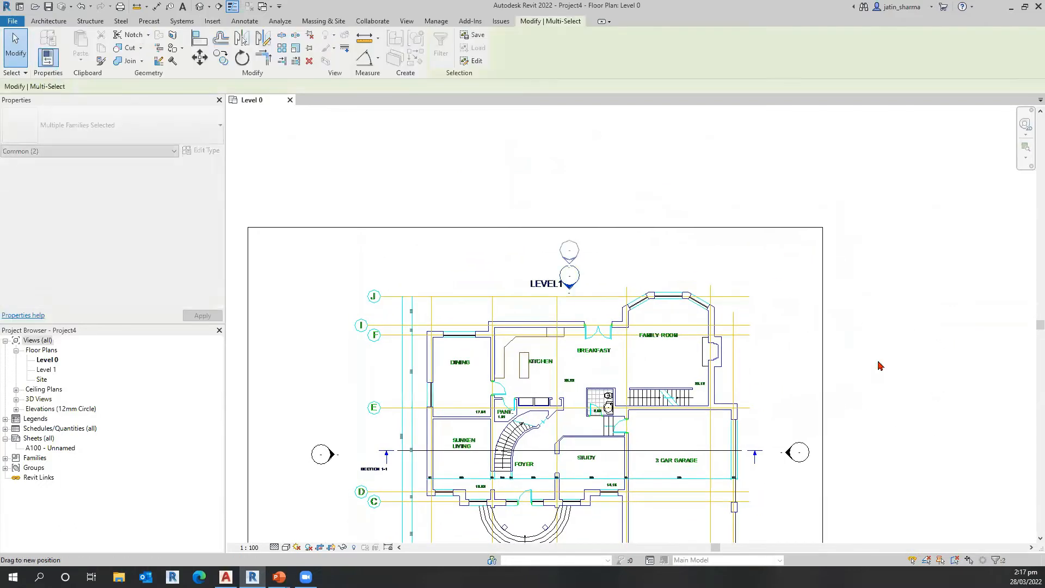
{"action": "left_click", "coordinate": [757, 421]}
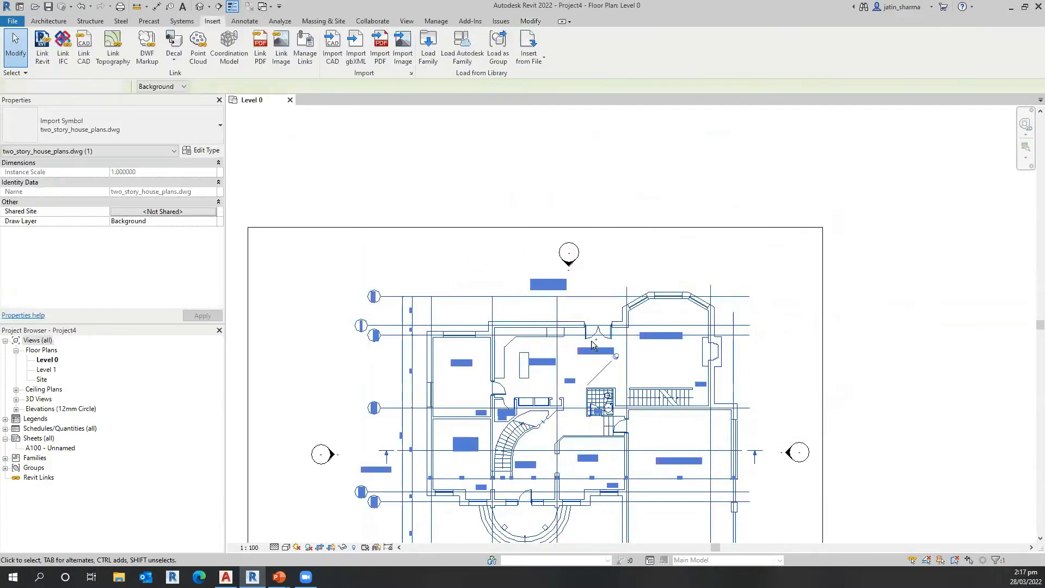
Step: Open the Level 0 visibility and graphic overrides and list the imported layers of two_story_house_plans.dwg
{"action": "middle_click_drag", "start_coordinate": [649, 443], "coordinate": [647, 302]}
{"action": "scroll", "coordinate": [762, 418], "scroll_direction": "down", "scroll_amount": 2}
{"action": "scroll", "coordinate": [653, 436], "scroll_direction": "up", "scroll_amount": 1}
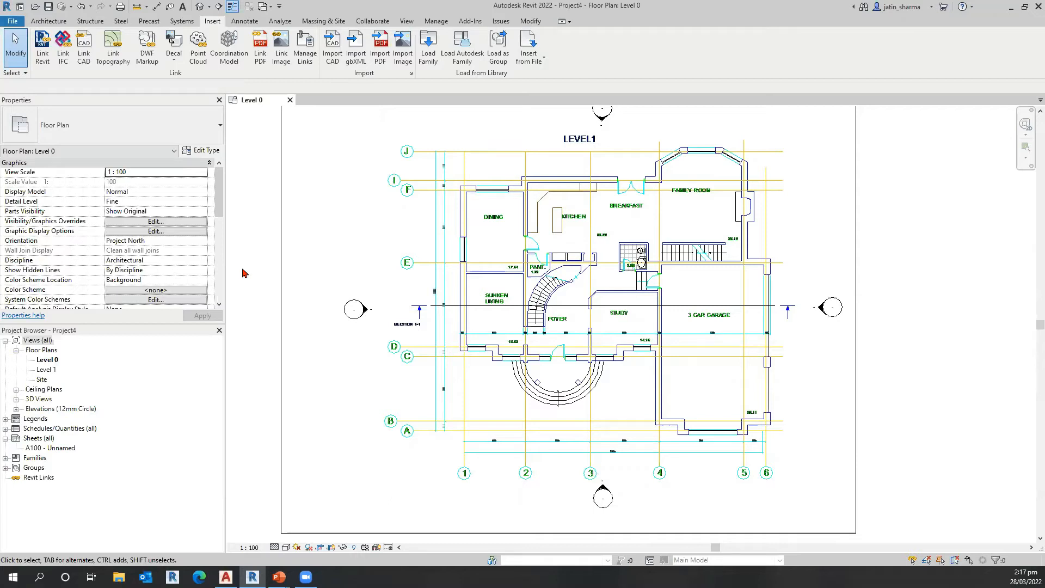
{"action": "left_click", "coordinate": [259, 249]}
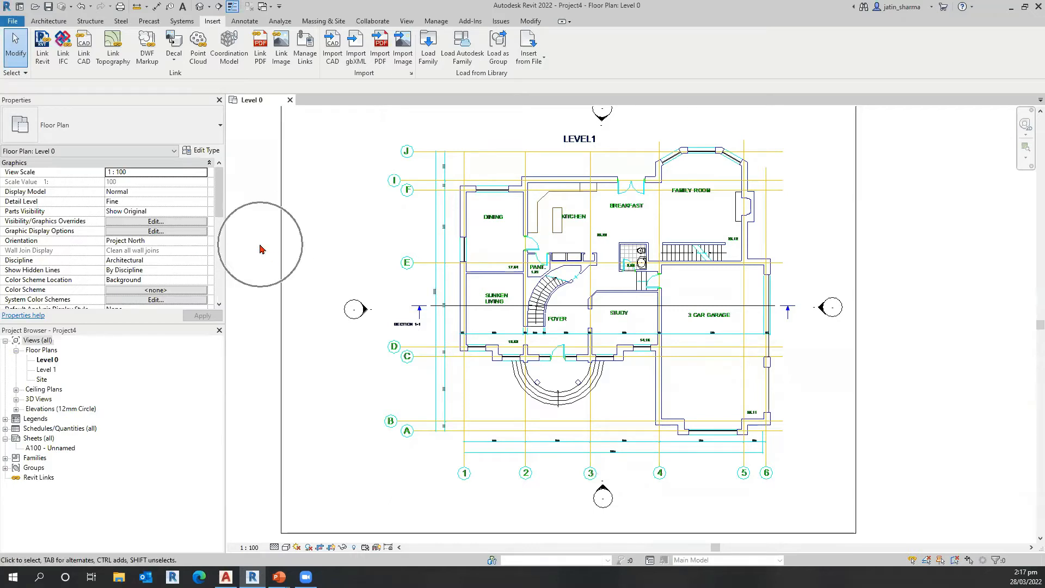
{"action": "left_click", "coordinate": [259, 245]}
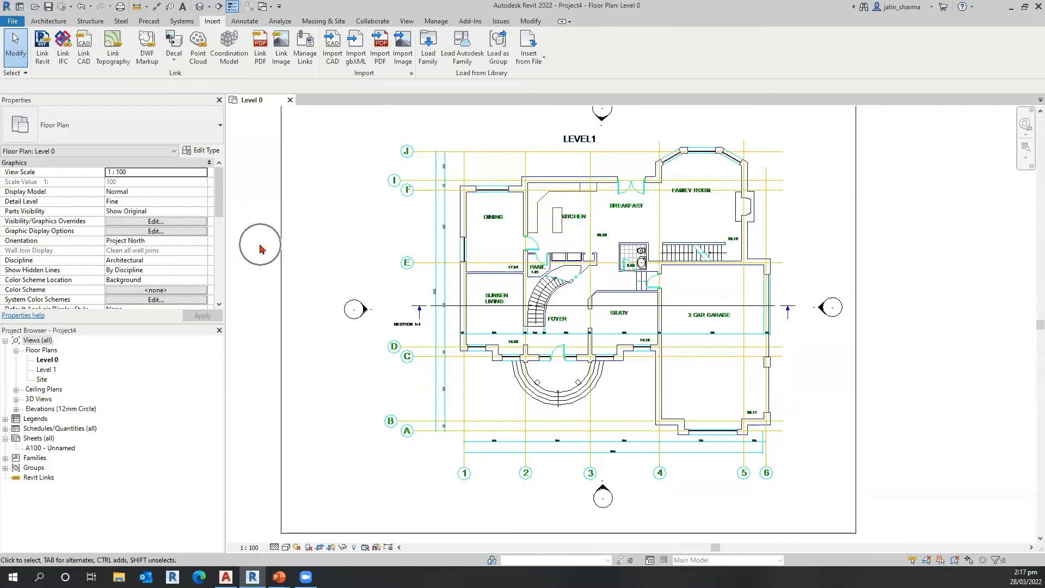
{"action": "left_click", "coordinate": [61, 225]}
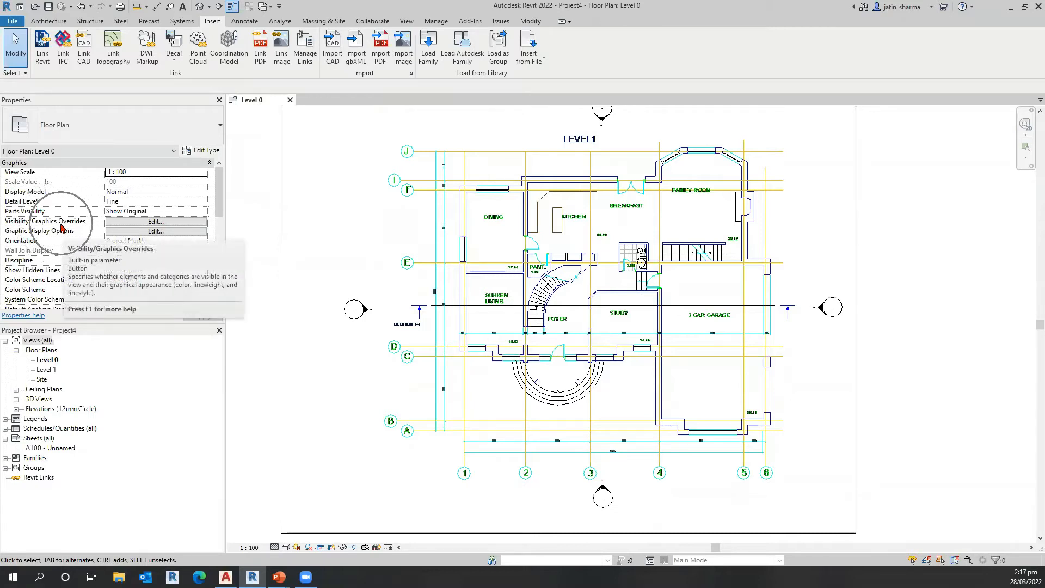
{"action": "left_click", "coordinate": [134, 223]}
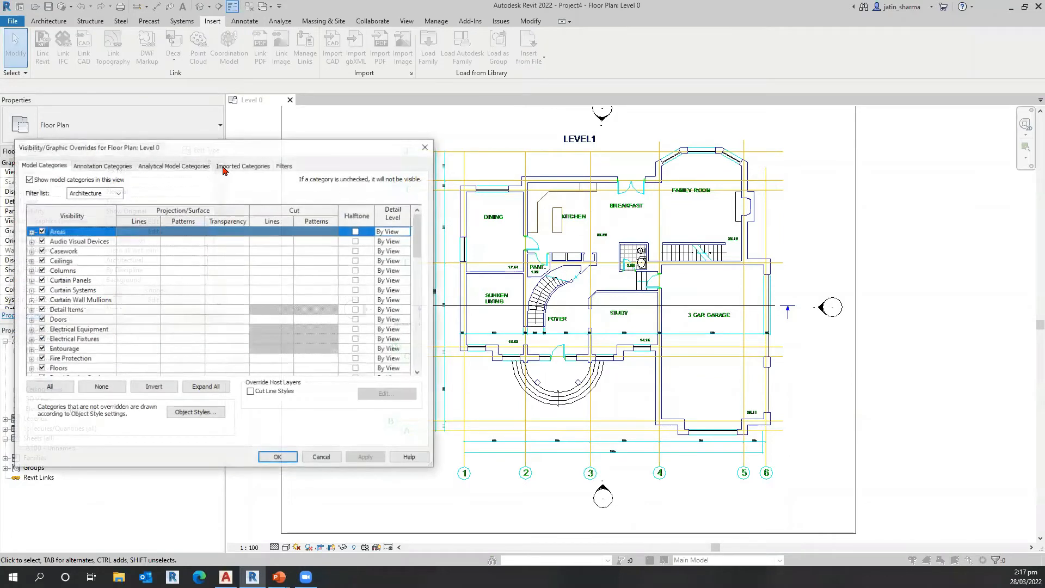
{"action": "left_click_drag", "start_coordinate": [220, 165], "coordinate": [113, 86]}
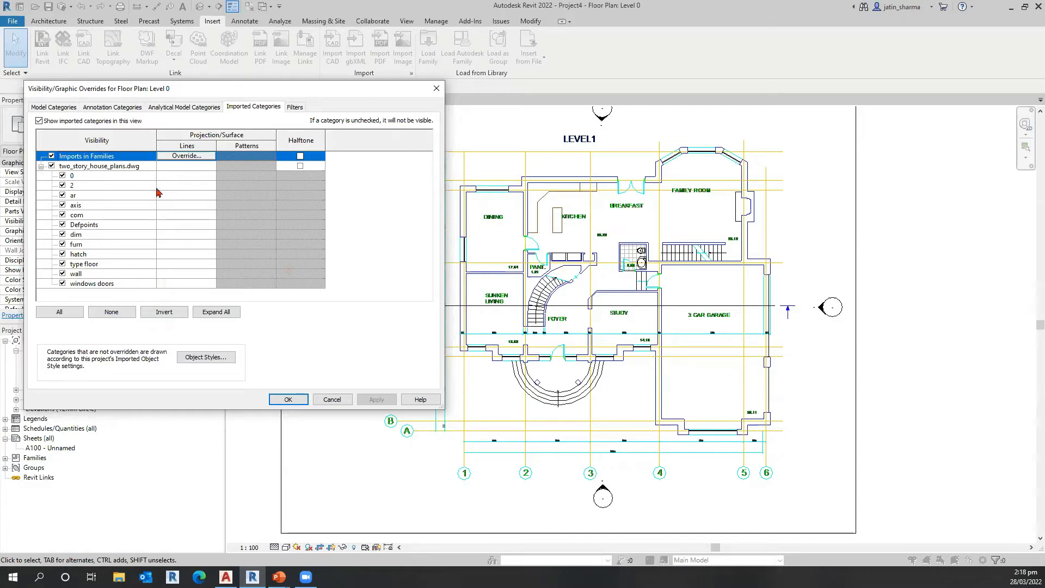
Step: Set the whole two_story_house_plans.dwg import to halftone and apply the overrides to the view
{"action": "key", "text": "ctrl"}
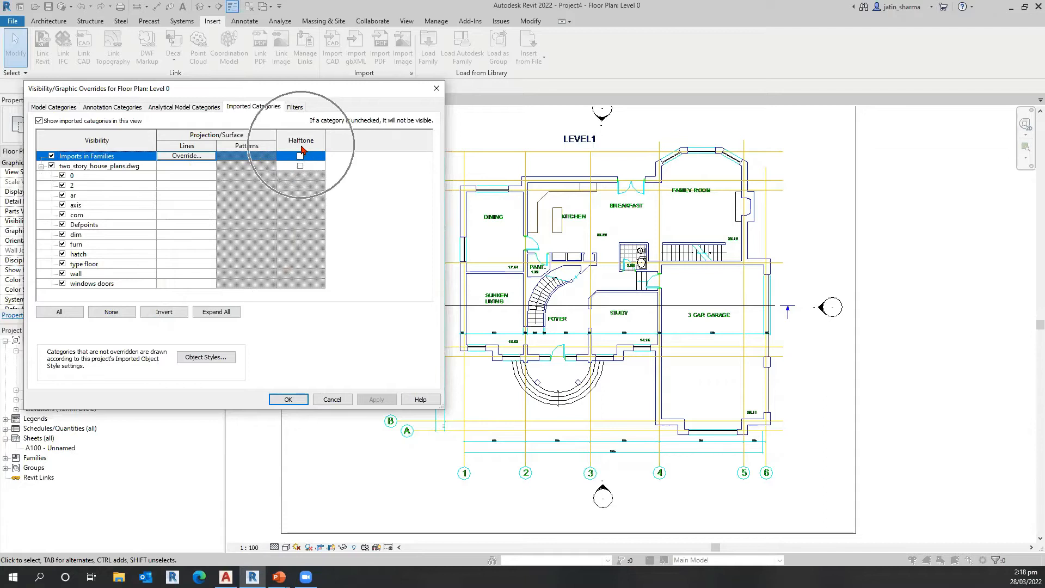
{"action": "key", "text": "ctrl"}
{"action": "key", "text": "ctrl"}
{"action": "key", "text": "ctrl"}
{"action": "key", "text": "ctrl"}
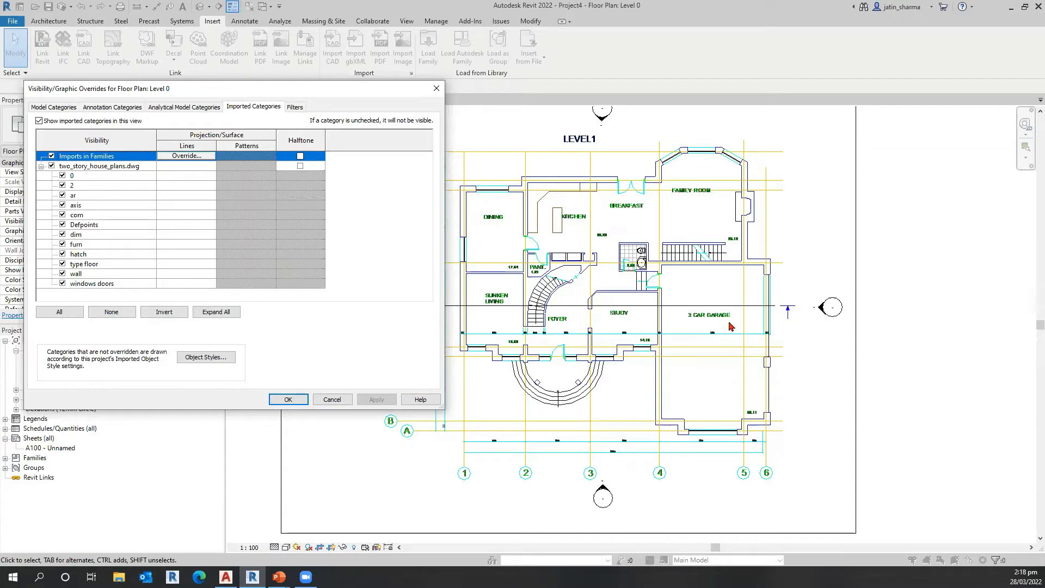
{"action": "left_click", "coordinate": [300, 171]}
{"action": "left_click", "coordinate": [301, 170]}
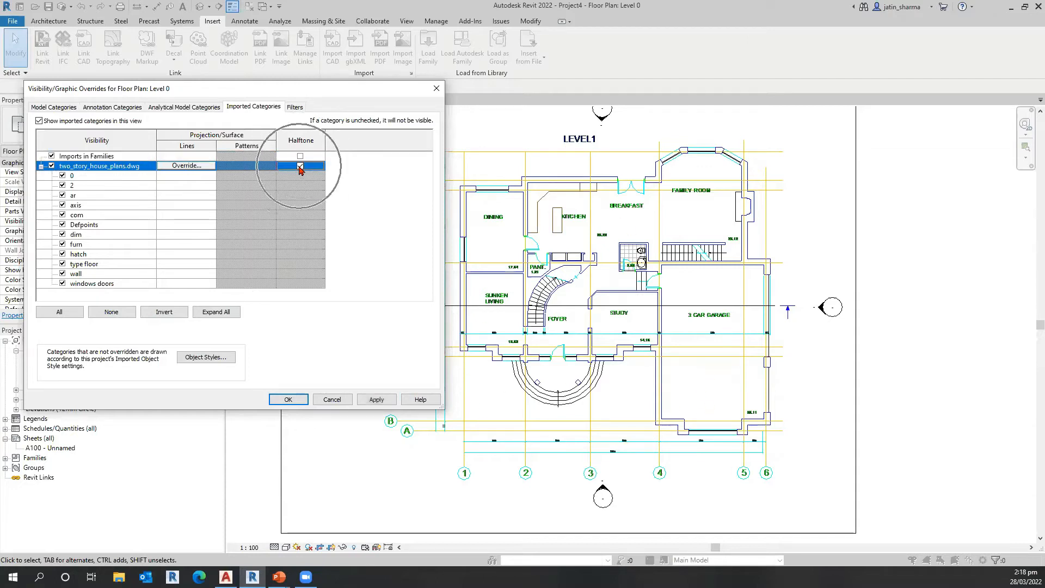
{"action": "left_click", "coordinate": [376, 402]}
{"action": "left_click", "coordinate": [675, 242]}
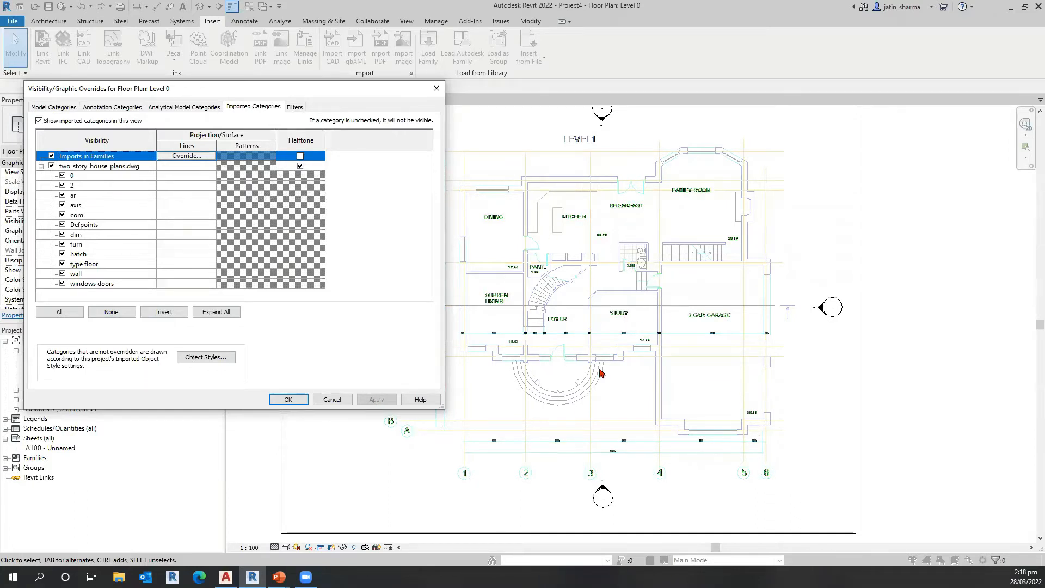
{"action": "left_click", "coordinate": [295, 402]}
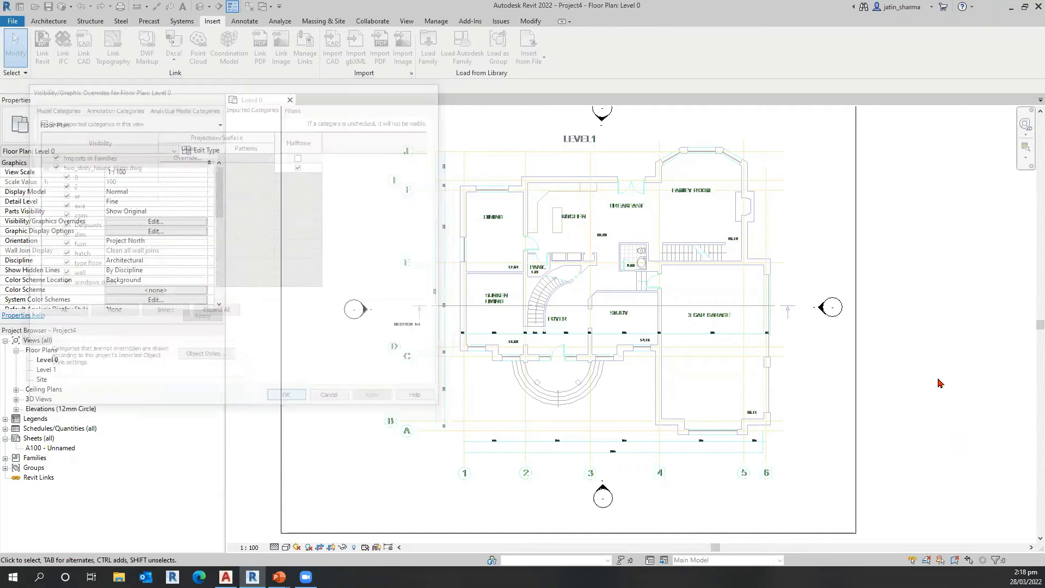
{"action": "scroll", "coordinate": [558, 434], "scroll_direction": "up", "scroll_amount": 1}
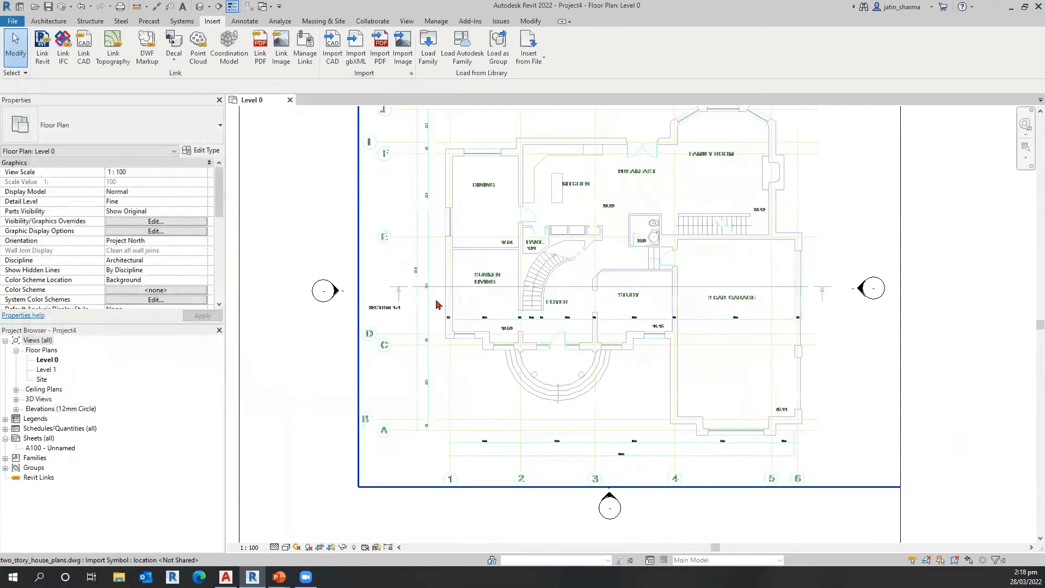
{"action": "scroll", "coordinate": [436, 304], "scroll_direction": "up", "scroll_amount": 1}
{"action": "scroll", "coordinate": [420, 392], "scroll_direction": "up", "scroll_amount": 1}
{"action": "scroll", "coordinate": [529, 440], "scroll_direction": "down", "scroll_amount": 3}
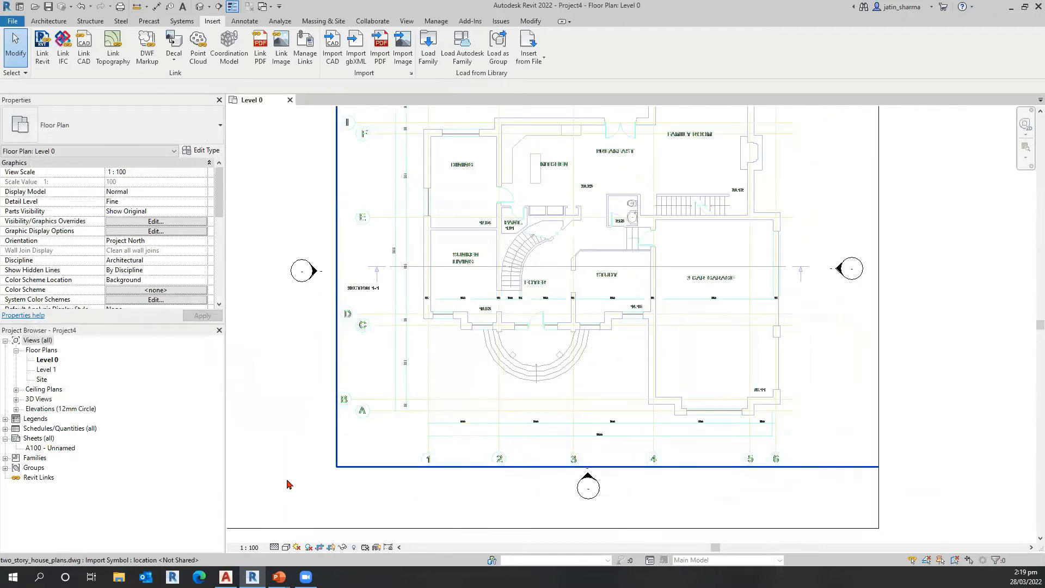
{"action": "scroll", "coordinate": [305, 451], "scroll_direction": "down", "scroll_amount": 1}
{"action": "scroll", "coordinate": [305, 450], "scroll_direction": "up", "scroll_amount": 2}
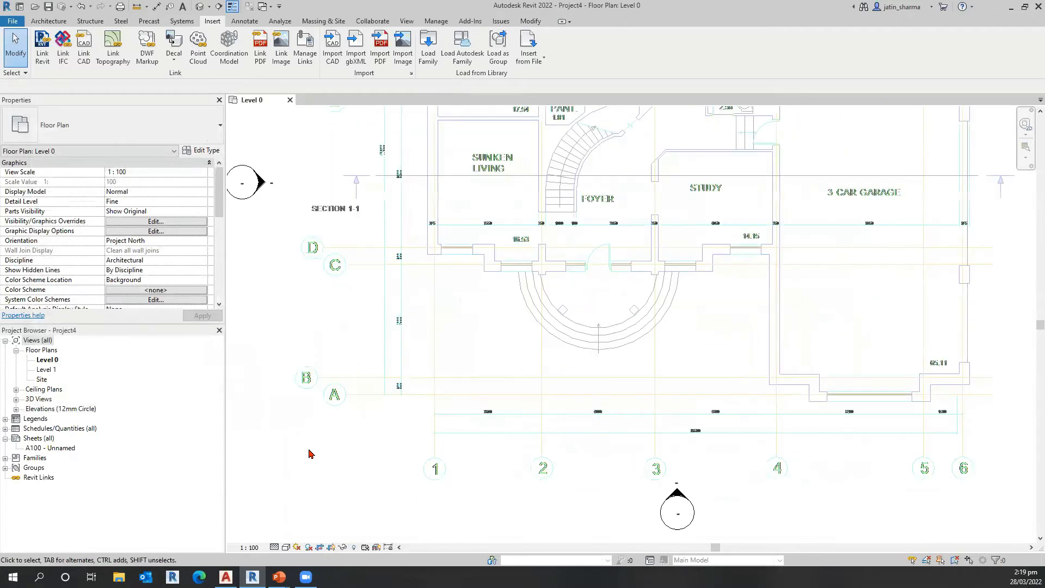
Step: Draw a short horizontal grid line along the linked drawing's axis A, with its bubble over the drawing's A bubble
{"action": "scroll", "coordinate": [309, 453], "scroll_direction": "down", "scroll_amount": 2}
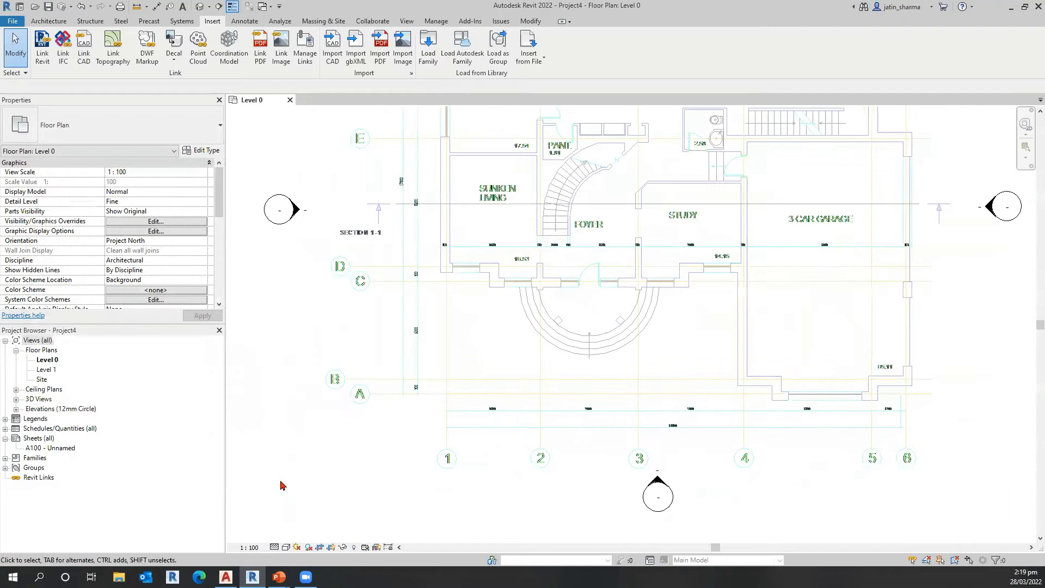
{"action": "scroll", "coordinate": [282, 485], "scroll_direction": "down", "scroll_amount": 1}
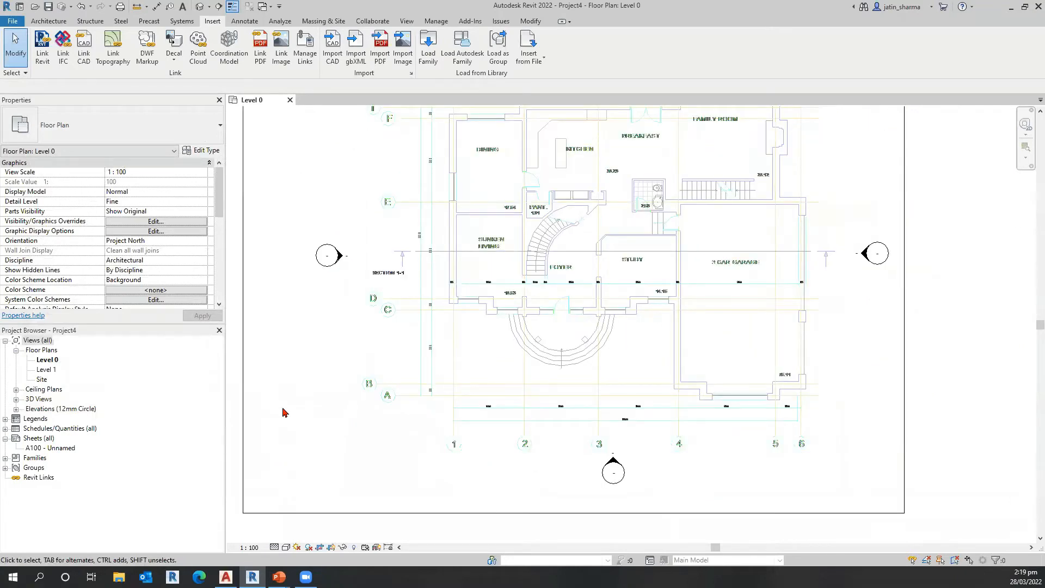
{"action": "left_click", "coordinate": [48, 21]}
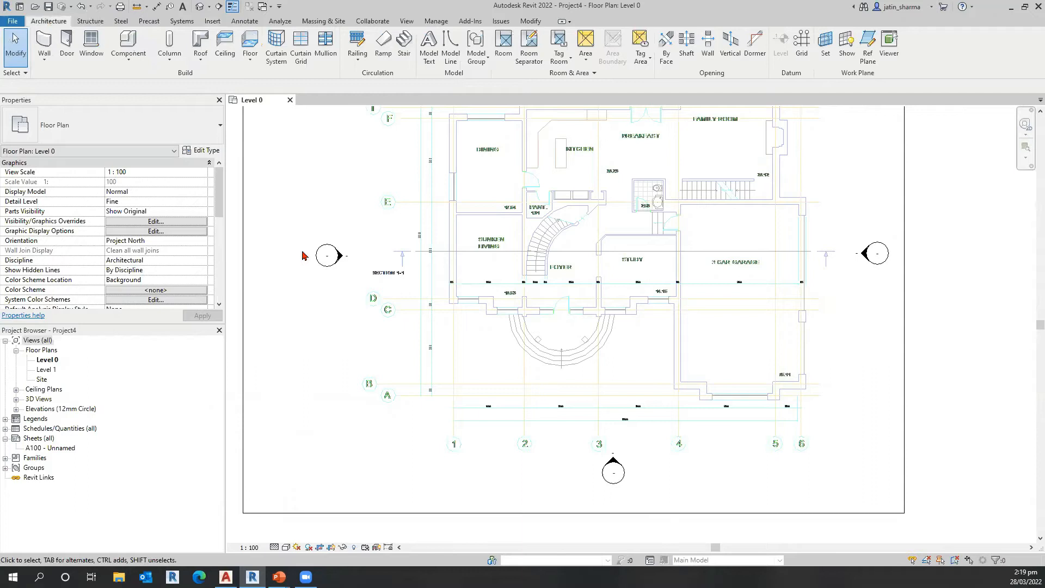
{"action": "left_click", "coordinate": [803, 64]}
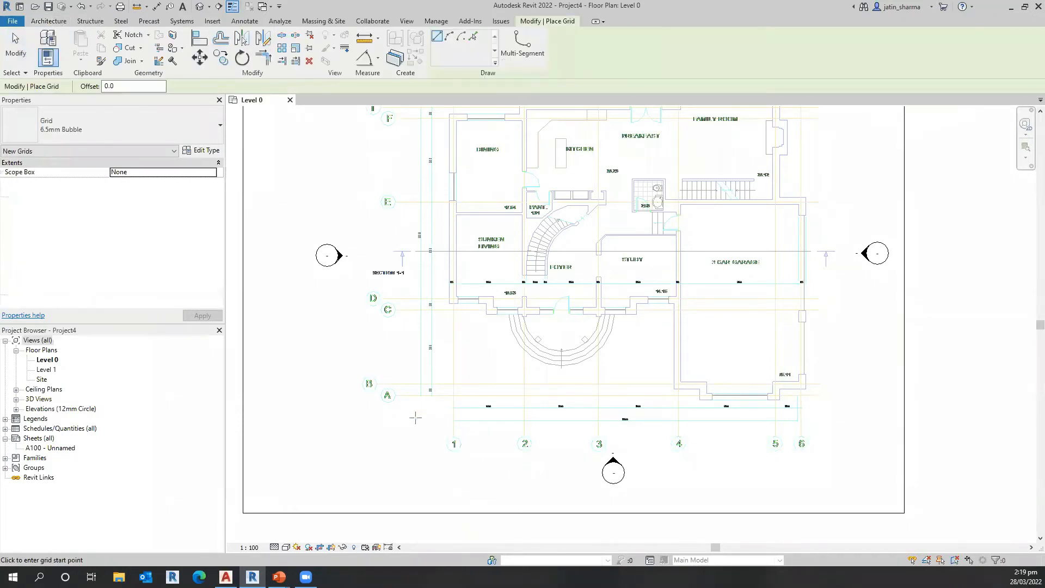
{"action": "scroll", "coordinate": [423, 408], "scroll_direction": "up", "scroll_amount": 5}
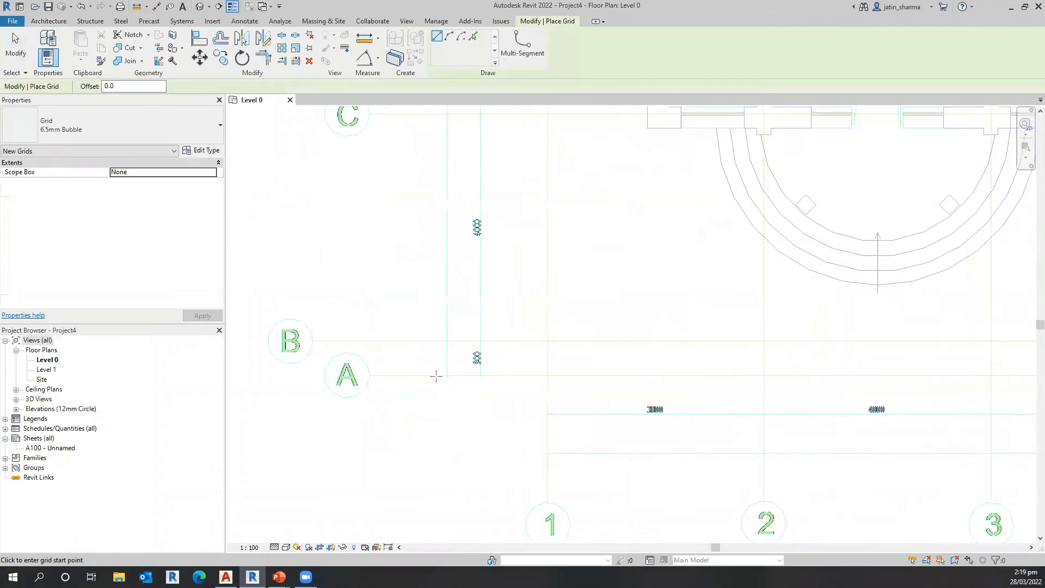
{"action": "left_click", "coordinate": [417, 395]}
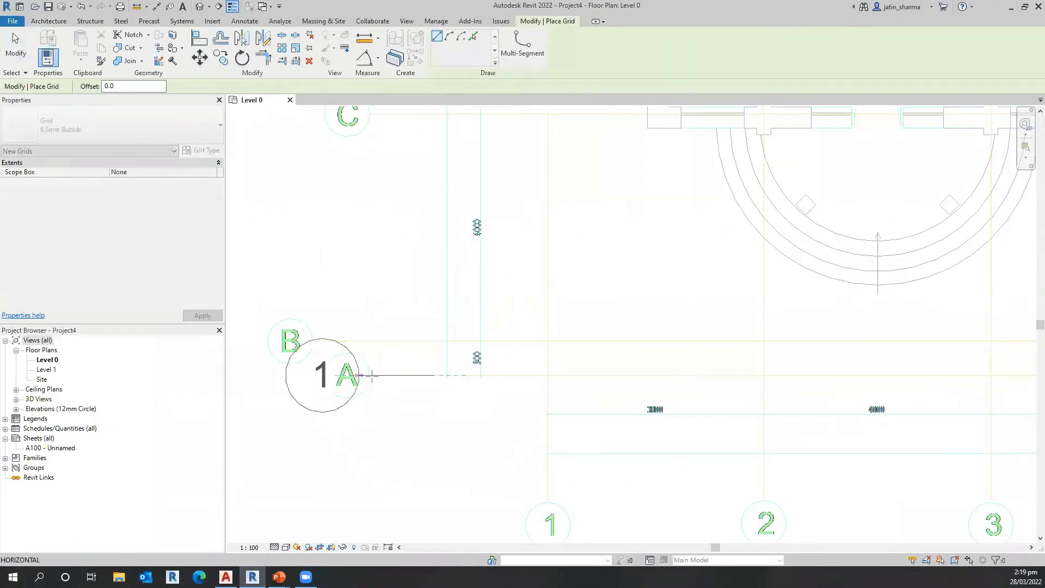
{"action": "left_click", "coordinate": [372, 375]}
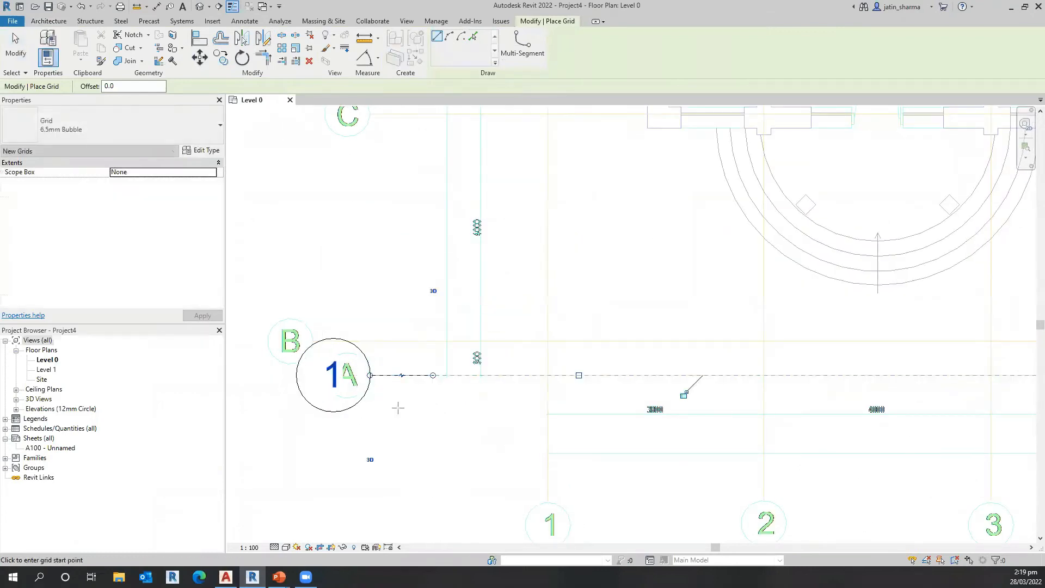
{"action": "key", "text": "Escape"}
{"action": "key", "text": "Escape"}
Step: Rename the horizontal grid on the drawing's axis A as A
{"action": "left_click", "coordinate": [338, 386]}
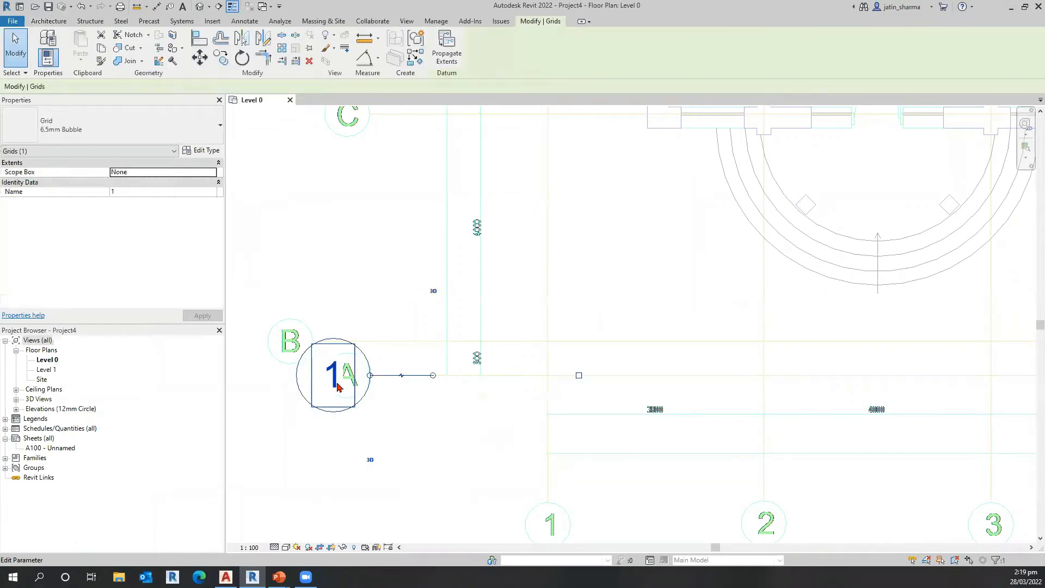
{"action": "left_click", "coordinate": [421, 409]}
{"action": "left_click", "coordinate": [431, 409]}
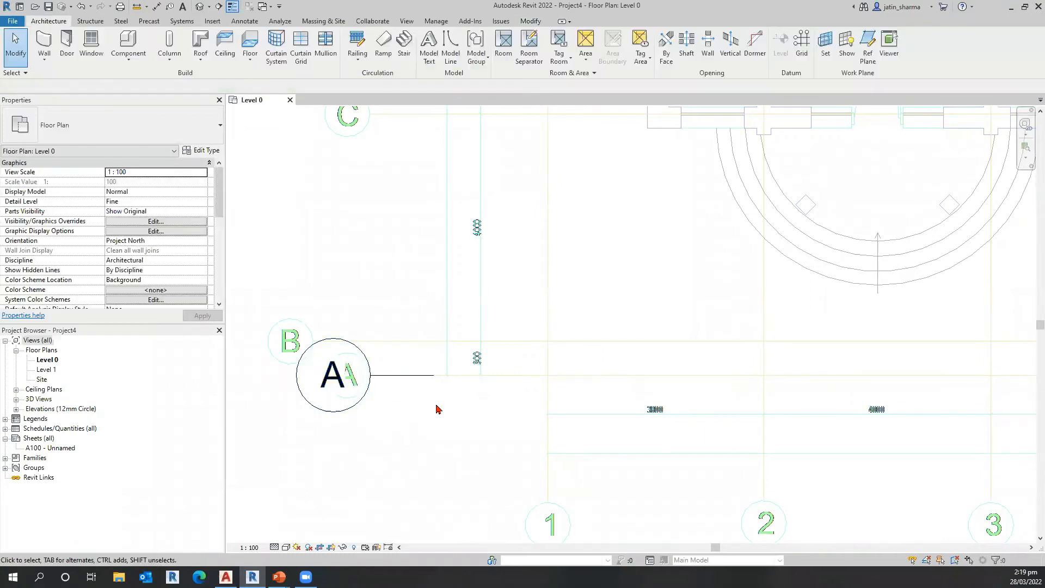
Step: Start a multiple copy of grid A and place copies on the drawing's axes B, C and D
{"action": "left_click", "coordinate": [408, 383]}
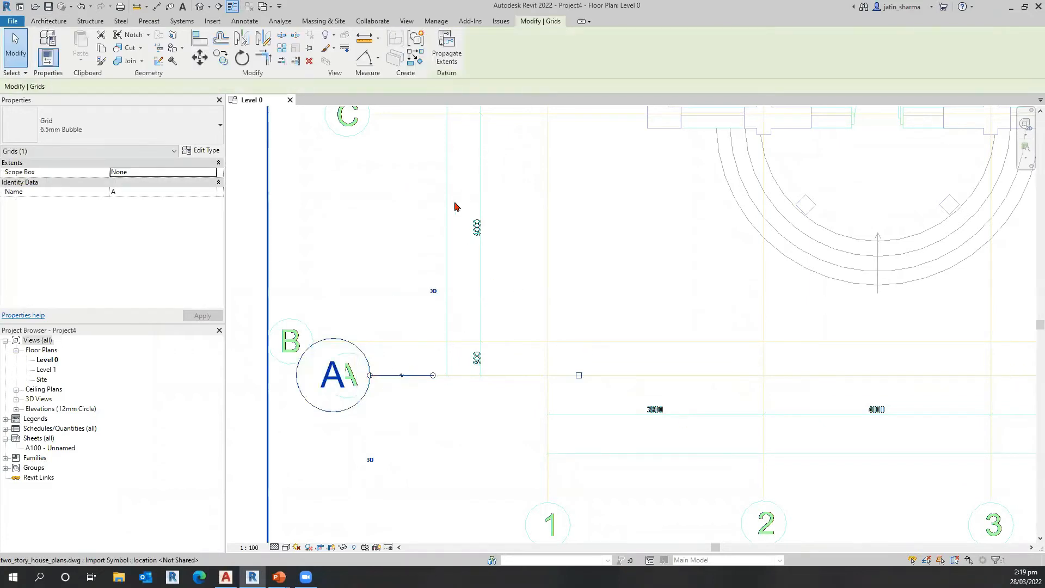
{"action": "left_click", "coordinate": [222, 59]}
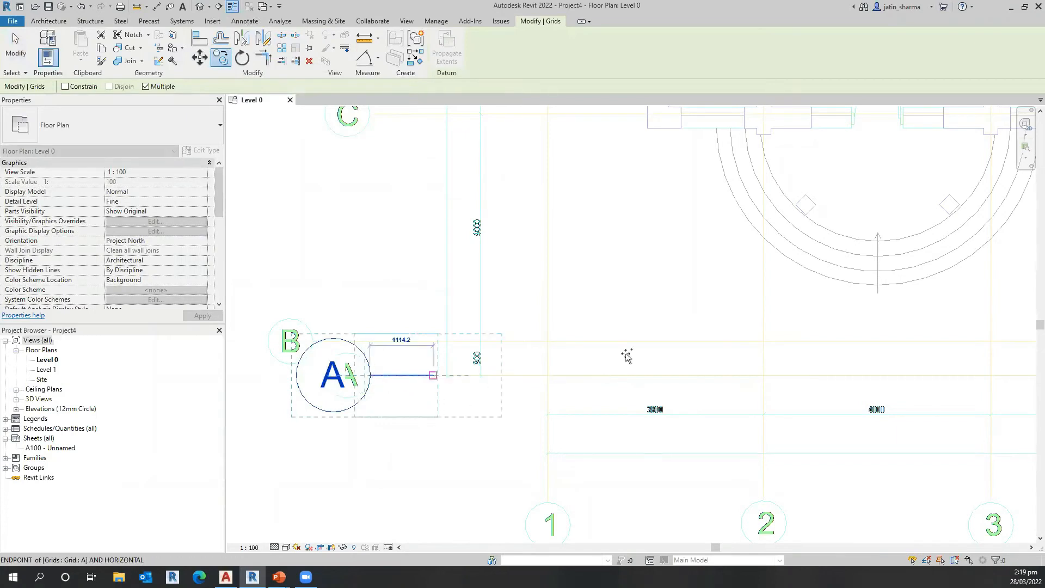
{"action": "left_click", "coordinate": [313, 341]}
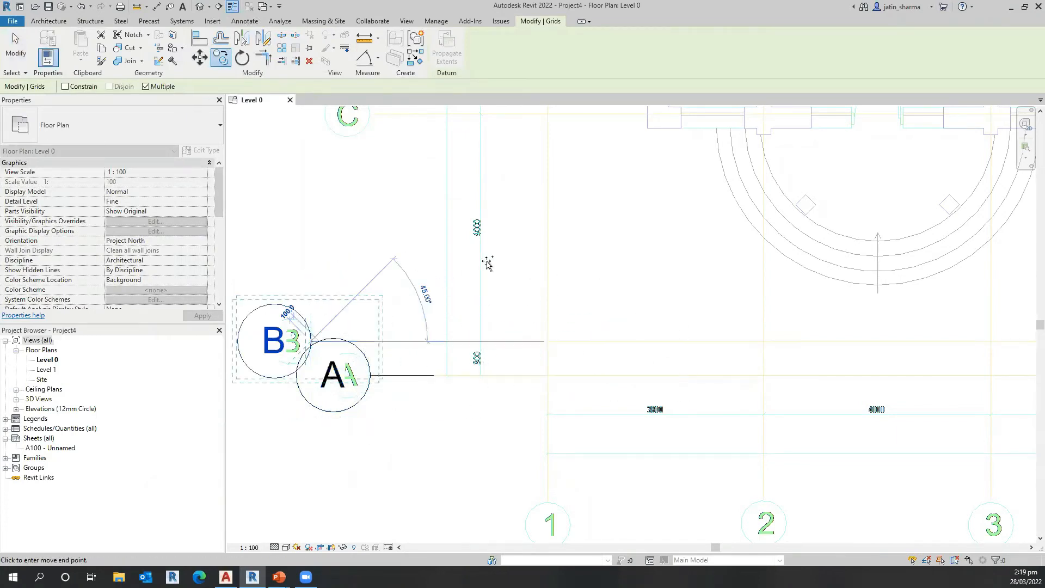
{"action": "middle_click_drag", "start_coordinate": [311, 273], "coordinate": [262, 342]}
{"action": "mouse_move", "coordinate": [417, 357]}
{"action": "middle_mouse_down"}
{"action": "mouse_move", "coordinate": [409, 418]}
{"action": "mouse_move", "coordinate": [424, 422]}
{"action": "middle_mouse_up"}
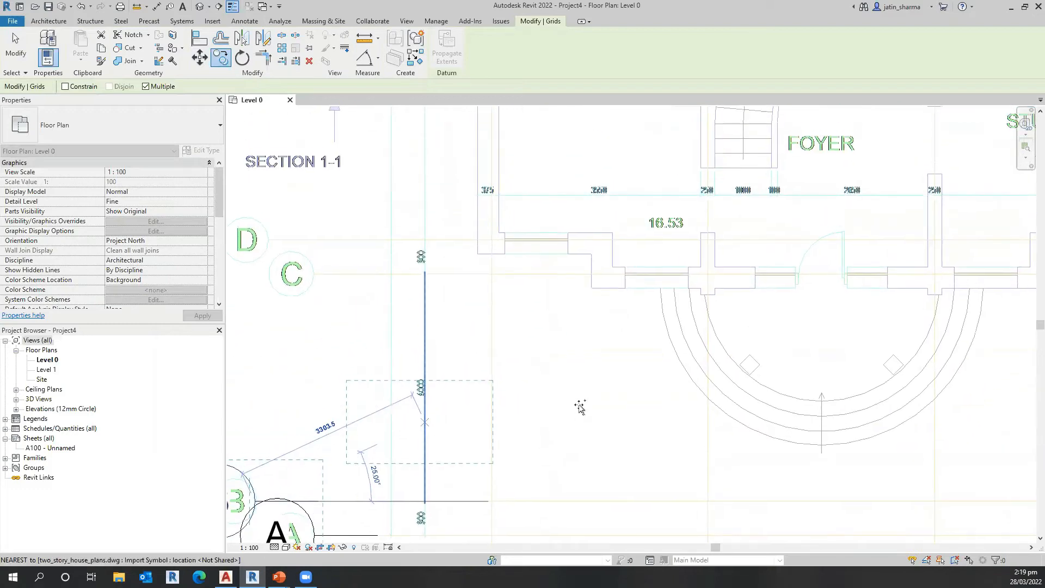
{"action": "left_click", "coordinate": [308, 274]}
{"action": "left_click", "coordinate": [271, 240]}
Step: Place further grid copies on the drawing's axes E, F, I and J and end the multiple copy
{"action": "middle_click_drag", "start_coordinate": [308, 138], "coordinate": [519, 423]}
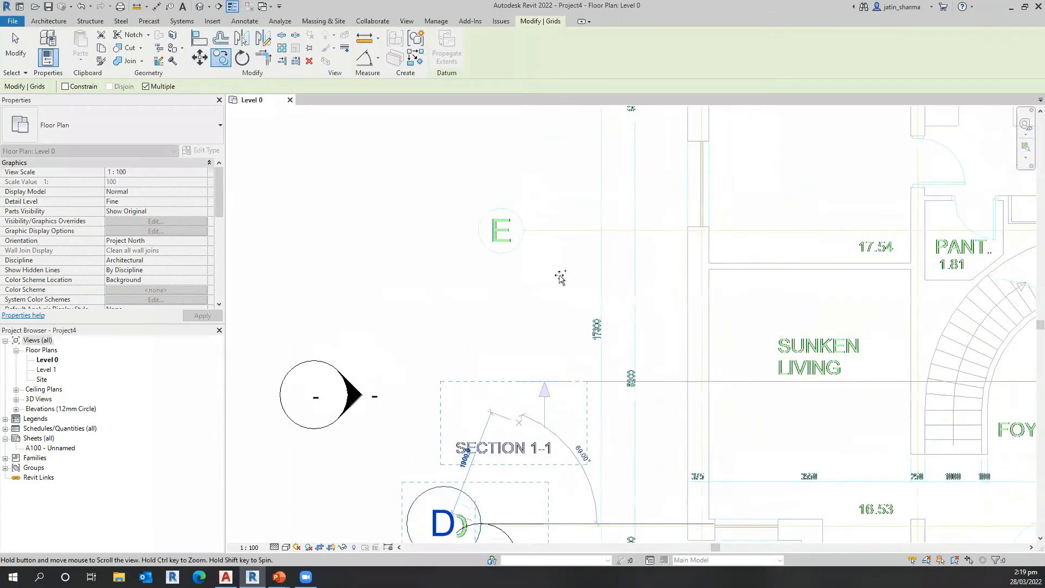
{"action": "middle_click_drag", "start_coordinate": [561, 278], "coordinate": [556, 288]}
{"action": "left_click", "coordinate": [515, 206]}
{"action": "middle_click_drag", "start_coordinate": [515, 206], "coordinate": [485, 394]}
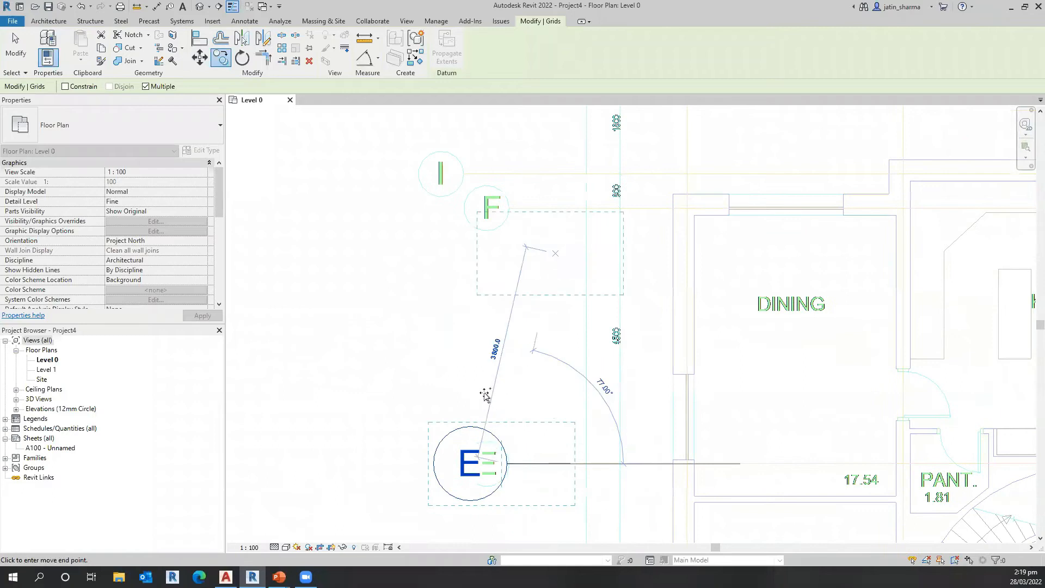
{"action": "left_click", "coordinate": [485, 408]}
{"action": "middle_click_drag", "start_coordinate": [521, 182], "coordinate": [559, 414]}
{"action": "scroll", "coordinate": [544, 414], "scroll_direction": "up", "scroll_amount": 1}
{"action": "left_click", "coordinate": [542, 415]}
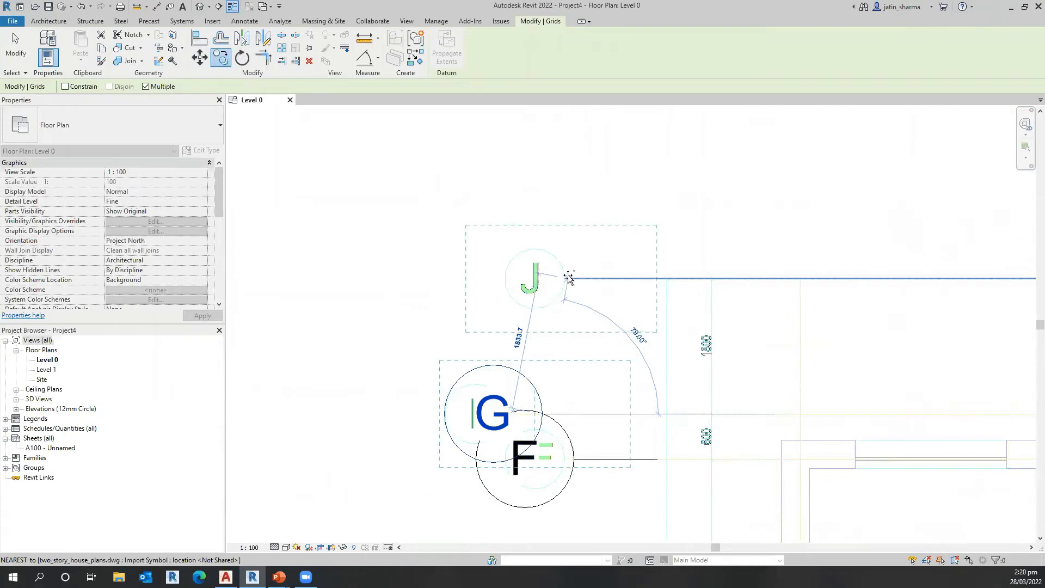
{"action": "left_click", "coordinate": [569, 278]}
{"action": "key", "text": "Escape"}
{"action": "key", "text": "Escape"}
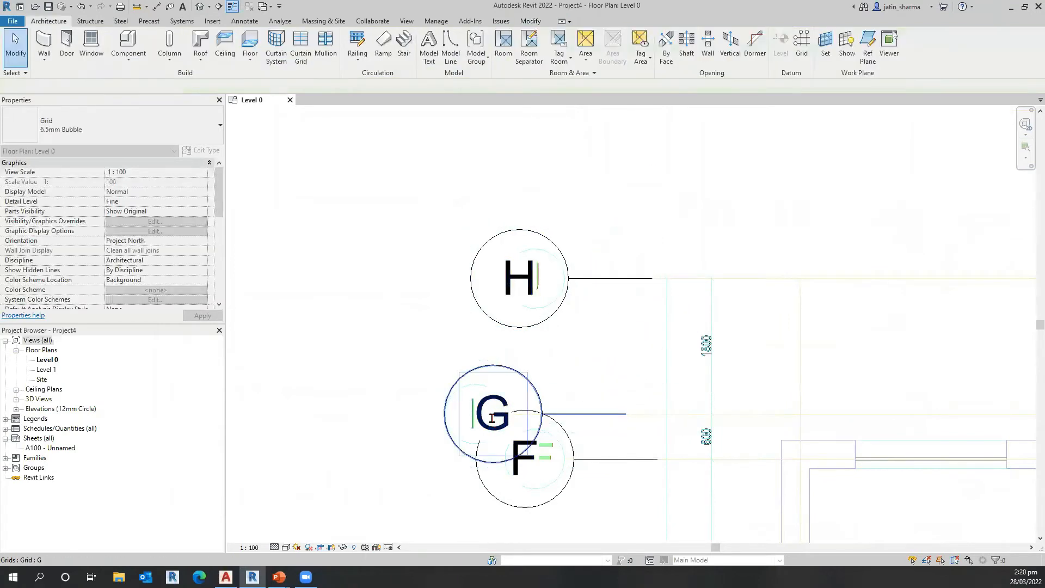
Step: Rename the grids on the drawing's two uppermost horizontal axes as I and J to match their bubbles
{"action": "left_click", "coordinate": [492, 418]}
{"action": "left_click", "coordinate": [492, 418]}
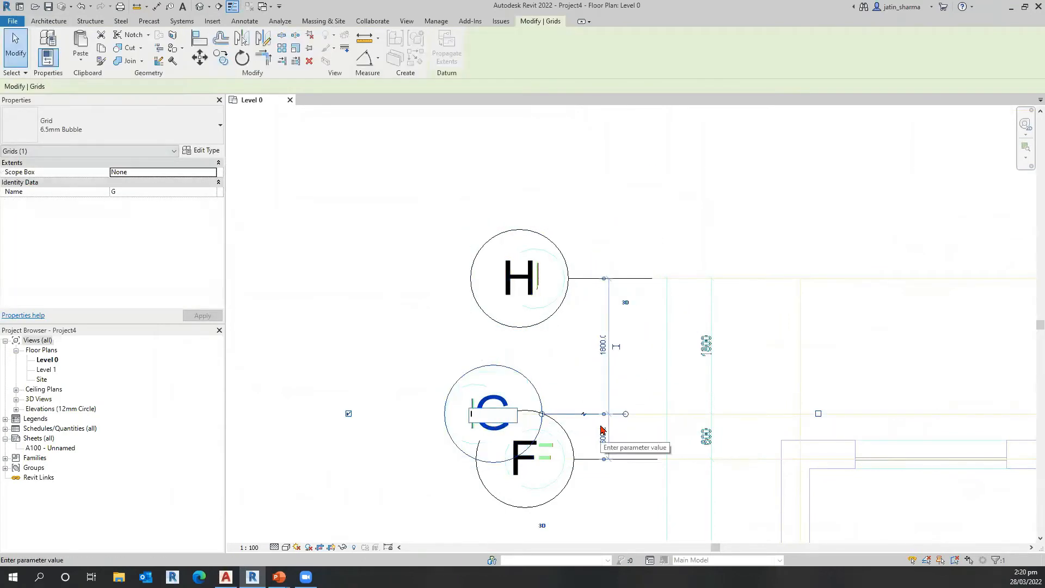
{"action": "type", "text": "I"}
{"action": "key", "text": "Return"}
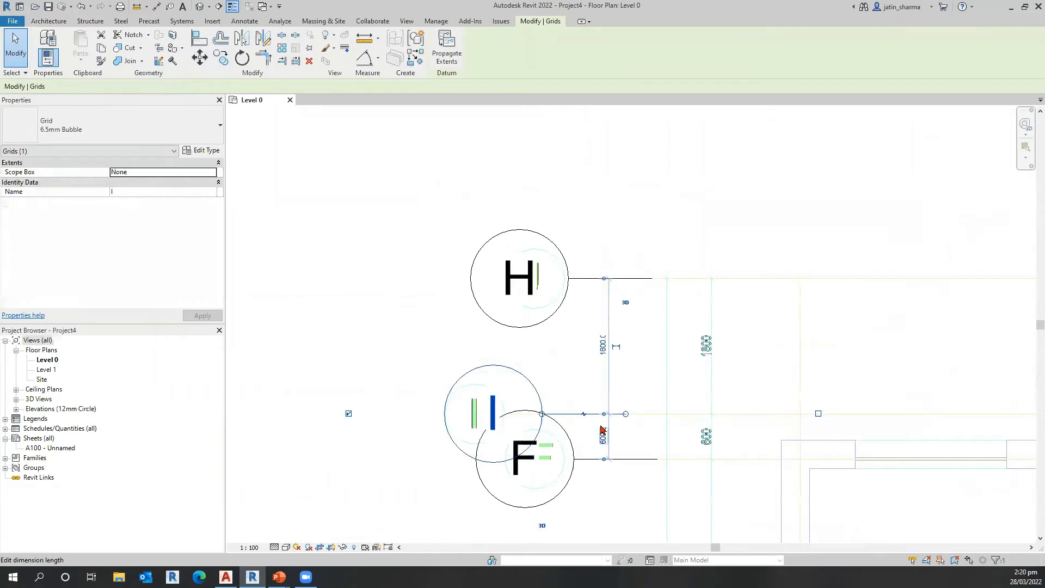
{"action": "left_click", "coordinate": [521, 284]}
{"action": "left_click", "coordinate": [522, 284]}
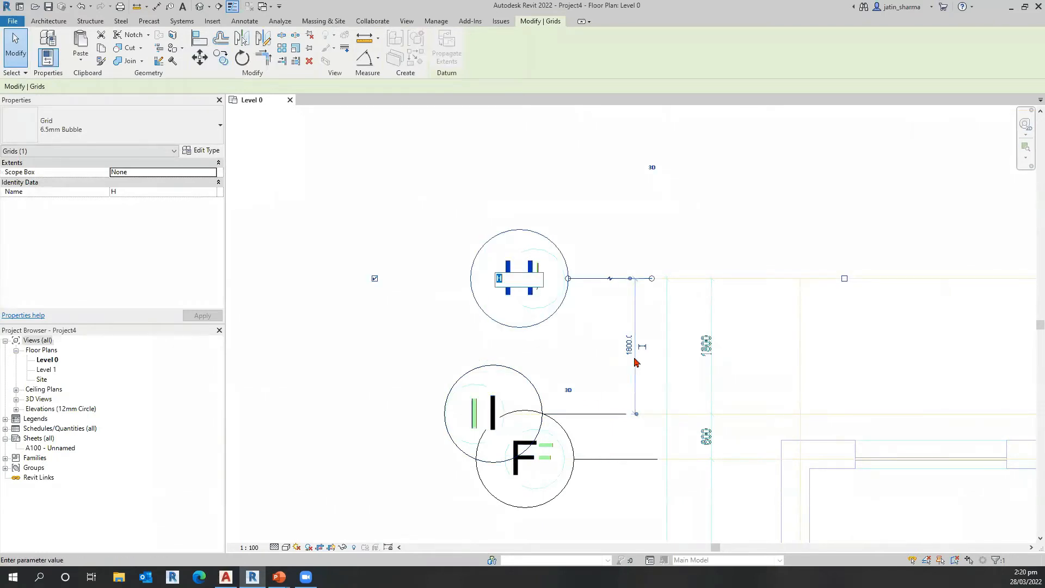
{"action": "type", "text": "J"}
{"action": "key", "text": "Return"}
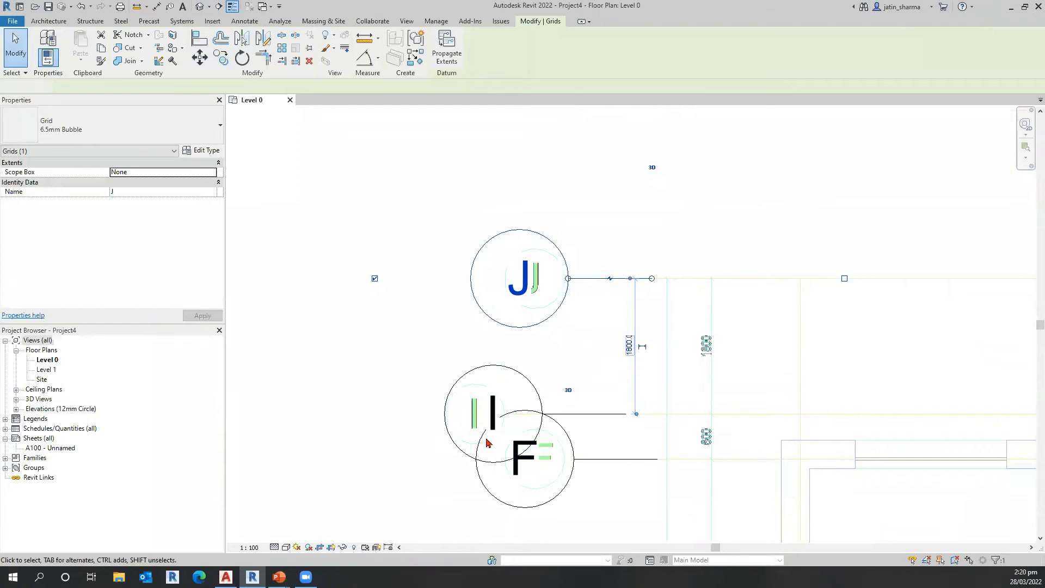
{"action": "key", "text": "Escape"}
Step: Use Create Similar on grid A to draw a short vertical grid line over the drawing's axis 1 below the plan
{"action": "scroll", "coordinate": [385, 381], "scroll_direction": "down", "scroll_amount": 5}
{"action": "scroll", "coordinate": [338, 397], "scroll_direction": "down", "scroll_amount": 2}
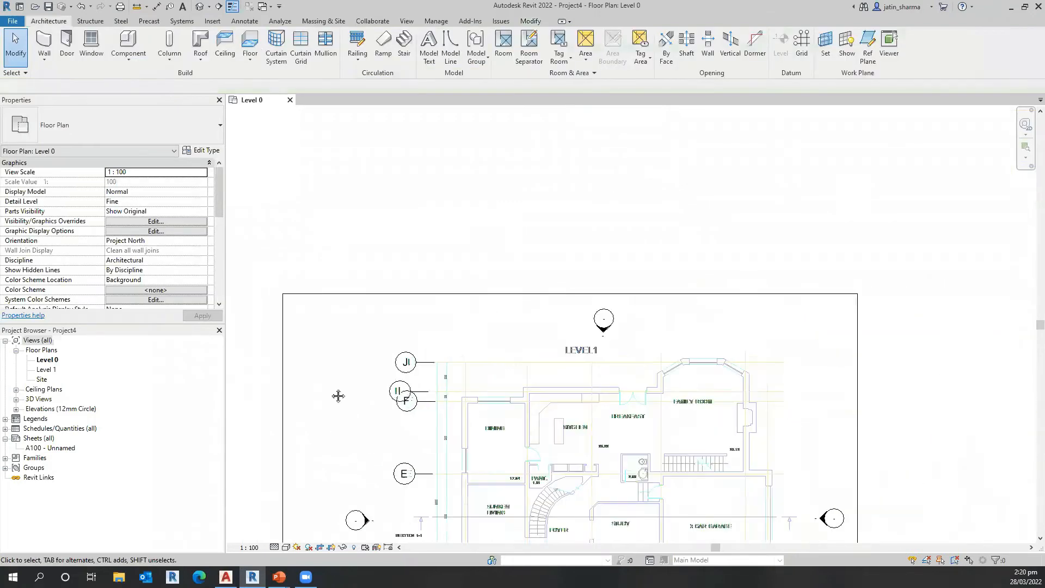
{"action": "middle_click_drag", "start_coordinate": [398, 307], "coordinate": [422, 230]}
{"action": "middle_click_drag", "start_coordinate": [400, 387], "coordinate": [397, 293]}
{"action": "middle_click_drag", "start_coordinate": [453, 417], "coordinate": [445, 380]}
{"action": "middle_click_drag", "start_coordinate": [477, 442], "coordinate": [469, 396]}
{"action": "scroll", "coordinate": [626, 432], "scroll_direction": "up", "scroll_amount": 3}
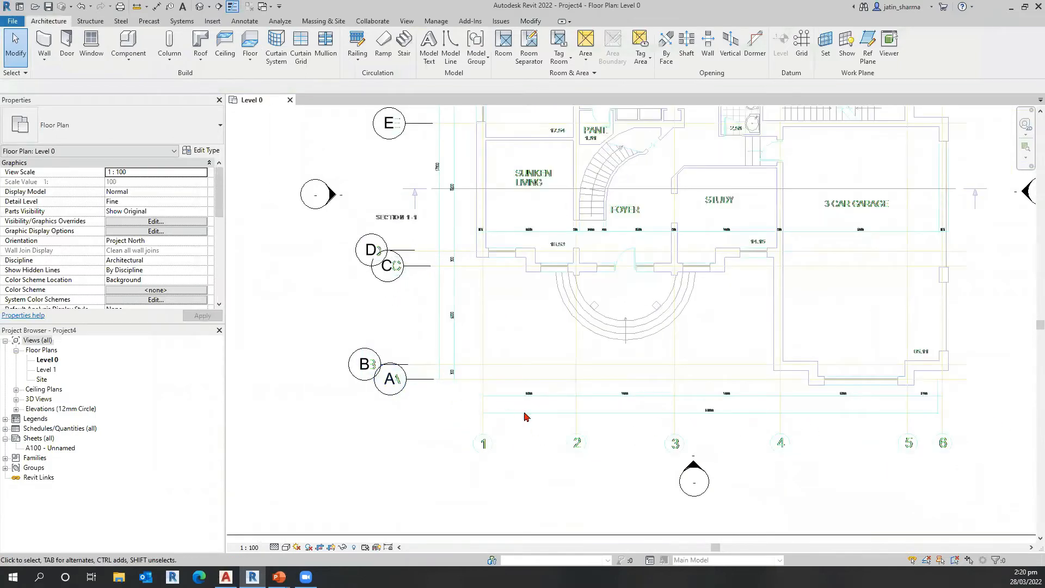
{"action": "scroll", "coordinate": [417, 360], "scroll_direction": "up", "scroll_amount": 3}
{"action": "left_click", "coordinate": [417, 360]}
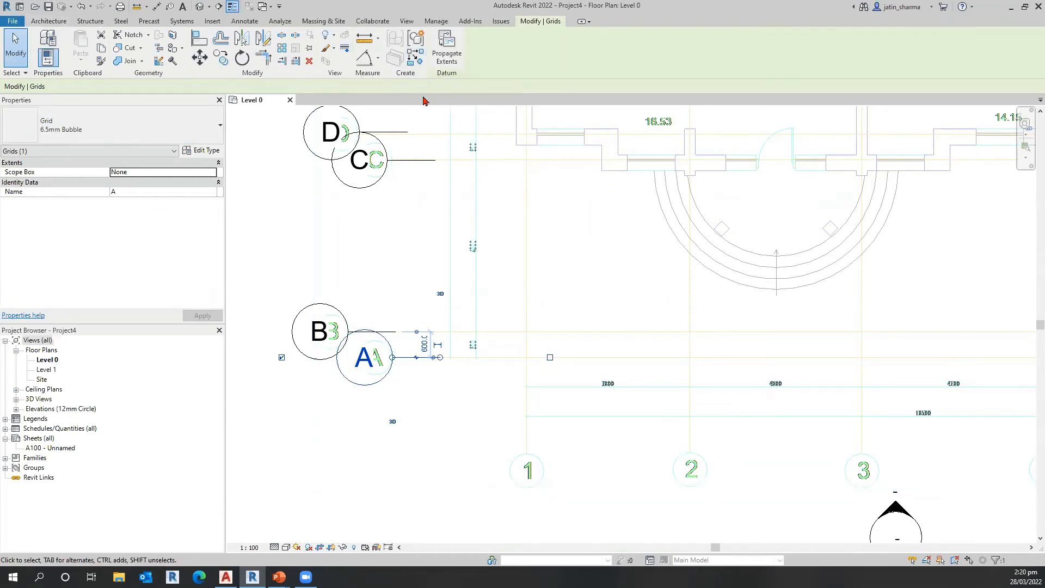
{"action": "left_click", "coordinate": [417, 62]}
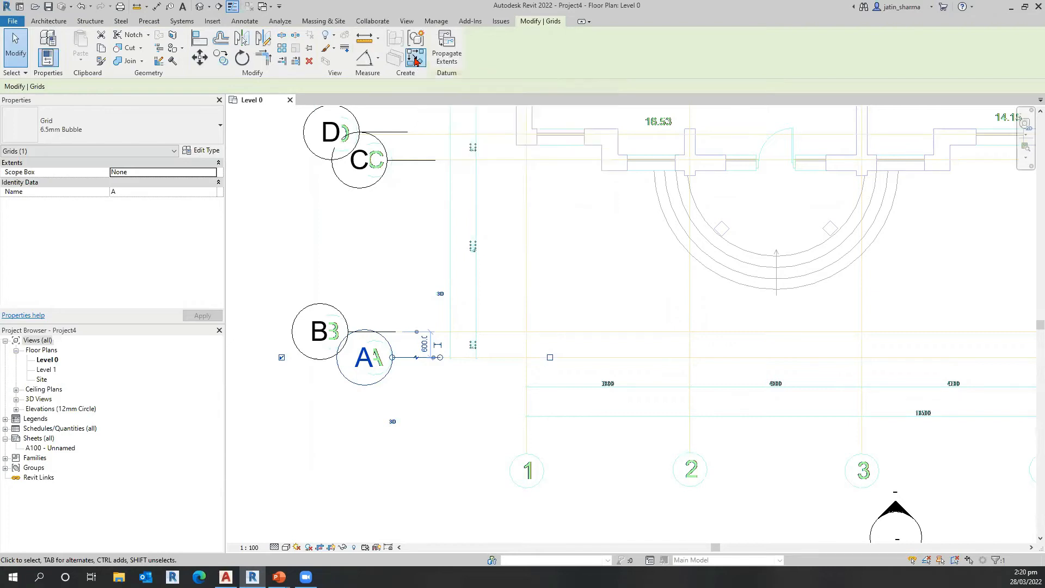
{"action": "left_click", "coordinate": [527, 397]}
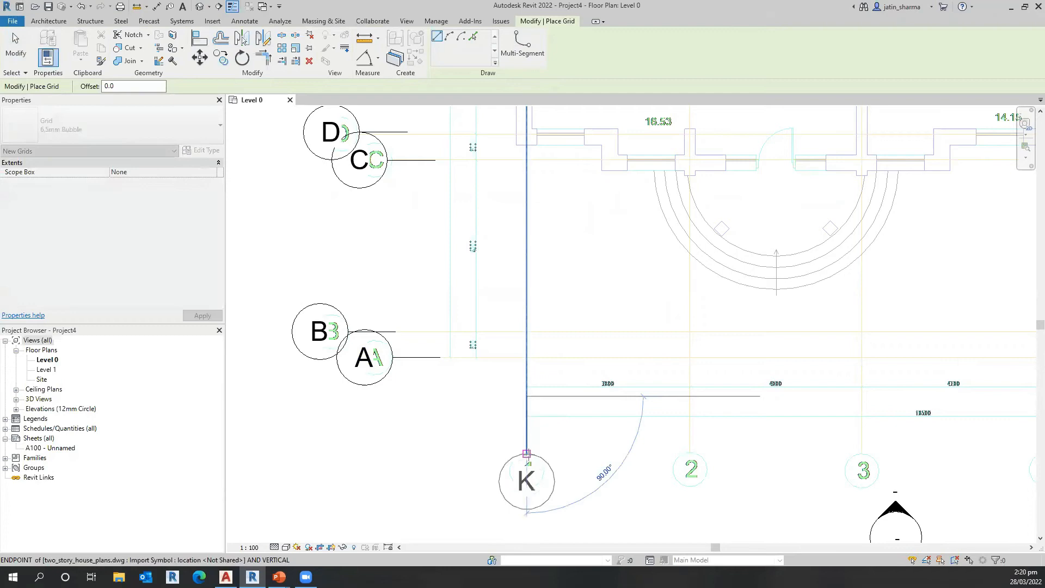
{"action": "left_click", "coordinate": [526, 453]}
{"action": "key", "text": "Escape"}
{"action": "key", "text": "Escape"}
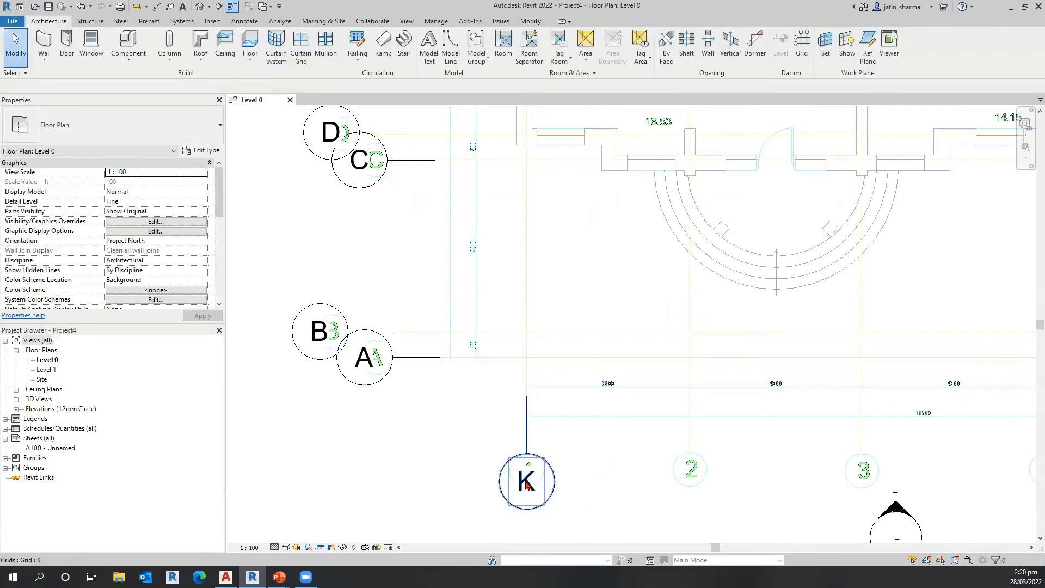
Step: Rename the vertical grid on the drawing's axis 1 as 1
{"action": "left_click", "coordinate": [526, 479]}
{"action": "left_click", "coordinate": [525, 479]}
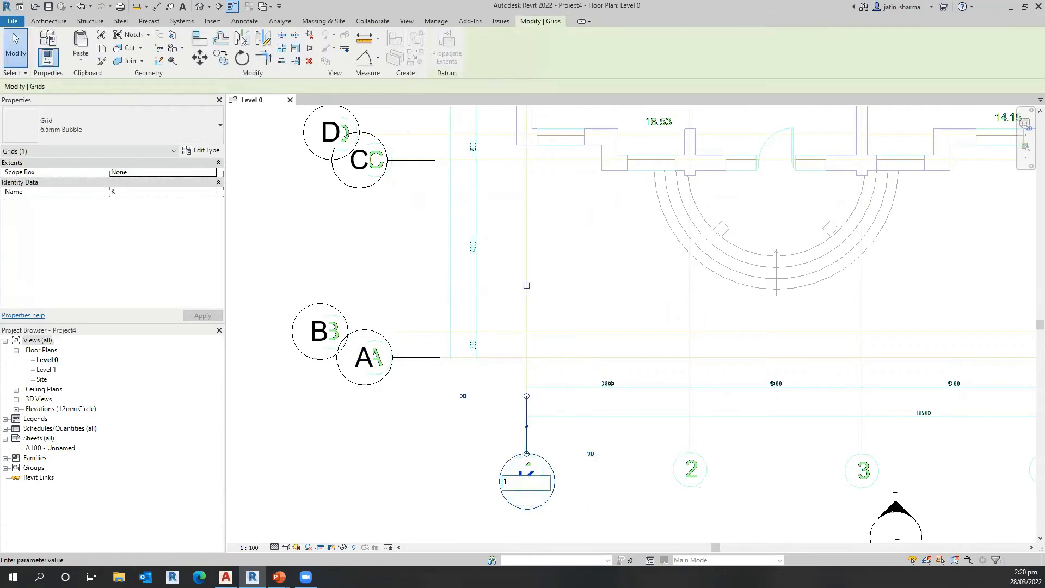
{"action": "type", "text": "1"}
{"action": "key", "text": "Return"}
{"action": "key", "text": "Escape"}
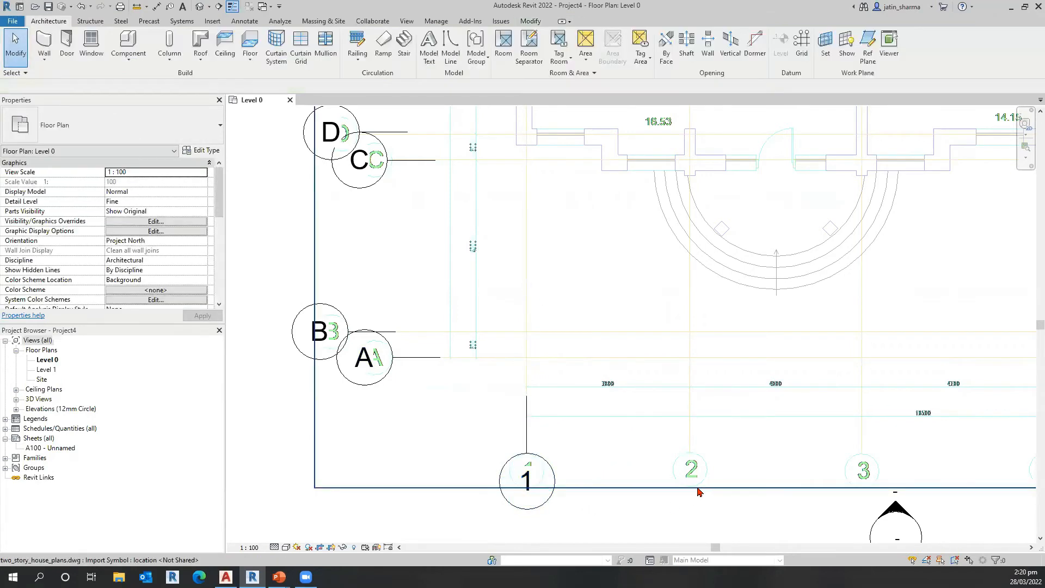
Step: Copy grid 1 in multiple mode onto the drawing's axes 2, 3, 4, 5 and 6
{"action": "left_click", "coordinate": [528, 445]}
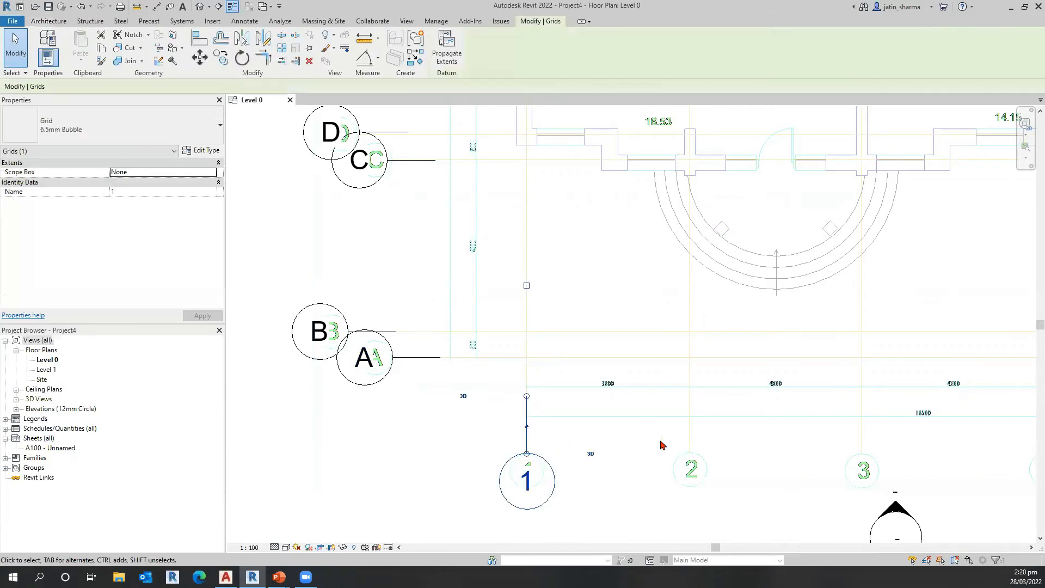
{"action": "left_click", "coordinate": [222, 59]}
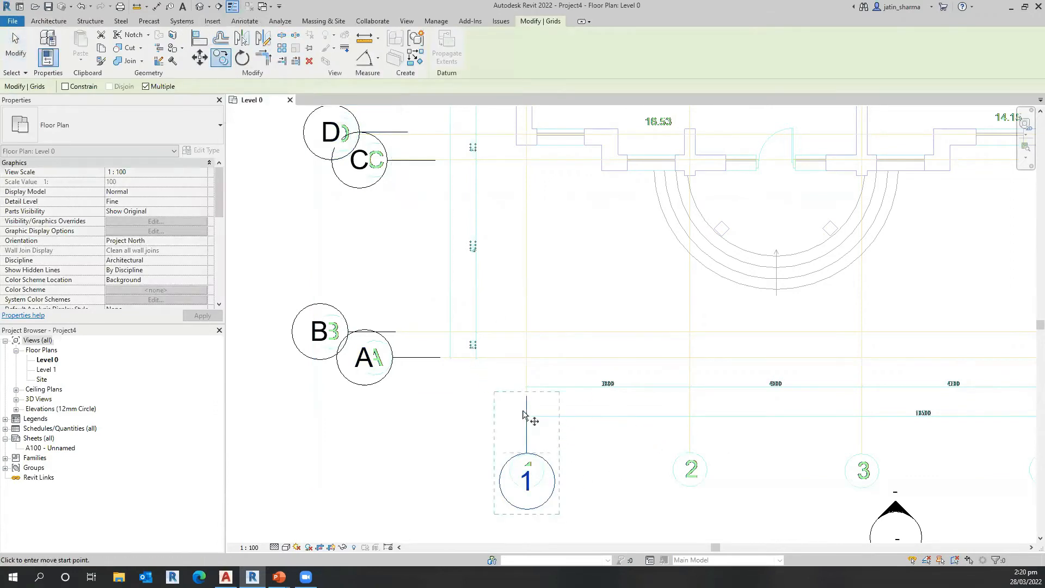
{"action": "scroll", "coordinate": [641, 401], "scroll_direction": "down", "scroll_amount": 1}
{"action": "middle_click_drag", "start_coordinate": [647, 401], "coordinate": [563, 404]}
{"action": "left_click", "coordinate": [645, 398]}
{"action": "left_click", "coordinate": [648, 402]}
{"action": "left_click", "coordinate": [648, 397]}
{"action": "middle_click_drag", "start_coordinate": [754, 407], "coordinate": [471, 390]}
{"action": "left_click", "coordinate": [598, 394]}
{"action": "left_click", "coordinate": [650, 394]}
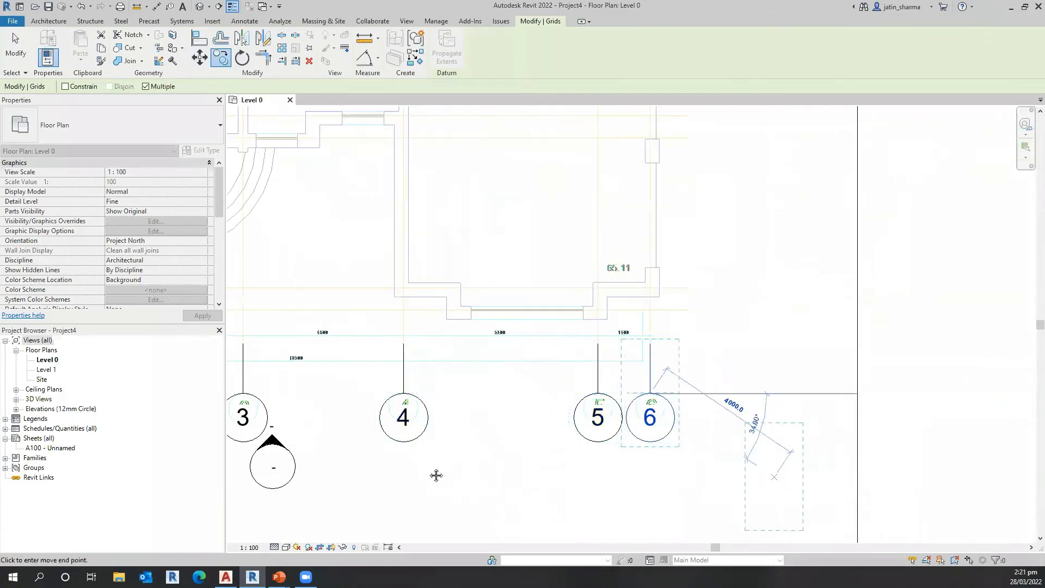
{"action": "key", "text": "Escape"}
{"action": "key", "text": "Escape"}
Step: Stretch the upper end of grid 1 upward so the aligned vertical grids 1–6 extend across the whole plan and above grid J
{"action": "middle_click_drag", "start_coordinate": [312, 433], "coordinate": [513, 439]}
{"action": "scroll", "coordinate": [408, 406], "scroll_direction": "down", "scroll_amount": 2}
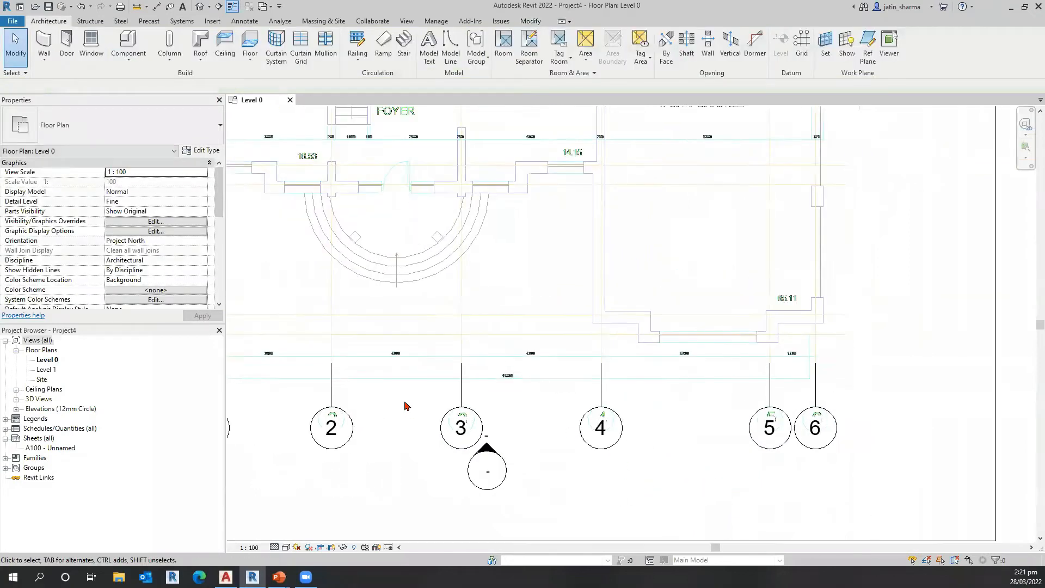
{"action": "middle_click_drag", "start_coordinate": [416, 386], "coordinate": [483, 372]}
{"action": "middle_click_drag", "start_coordinate": [293, 457], "coordinate": [326, 452]}
{"action": "scroll", "coordinate": [360, 464], "scroll_direction": "down", "scroll_amount": 1}
{"action": "left_click", "coordinate": [378, 389]}
{"action": "scroll", "coordinate": [381, 388], "scroll_direction": "down", "scroll_amount": 1}
{"action": "middle_click_drag", "start_coordinate": [381, 388], "coordinate": [414, 394]}
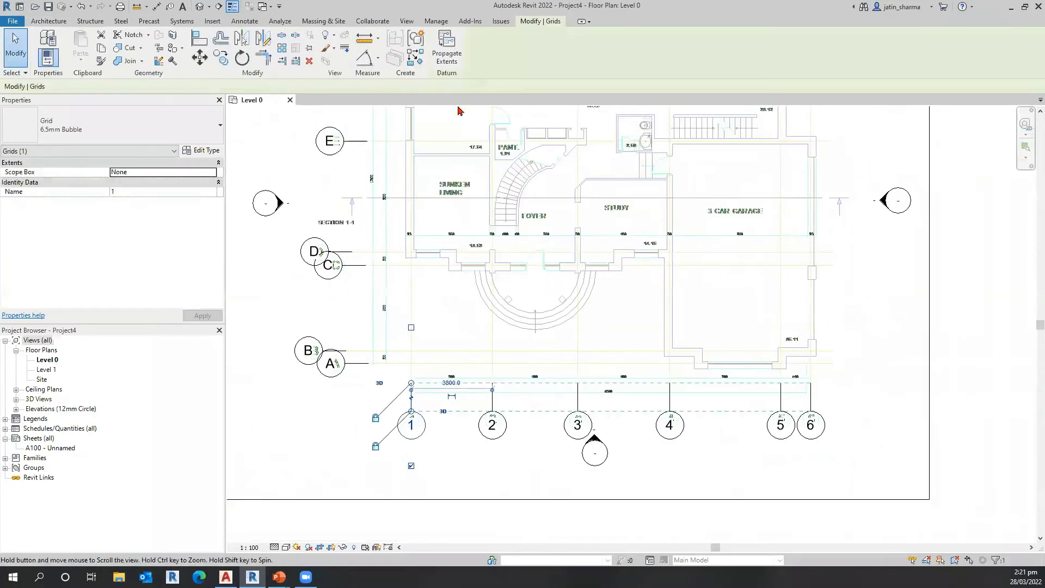
{"action": "middle_click_drag", "start_coordinate": [250, 322], "coordinate": [312, 336]}
{"action": "middle_click_drag", "start_coordinate": [317, 434], "coordinate": [326, 435]}
{"action": "scroll", "coordinate": [439, 488], "scroll_direction": "down", "scroll_amount": 1}
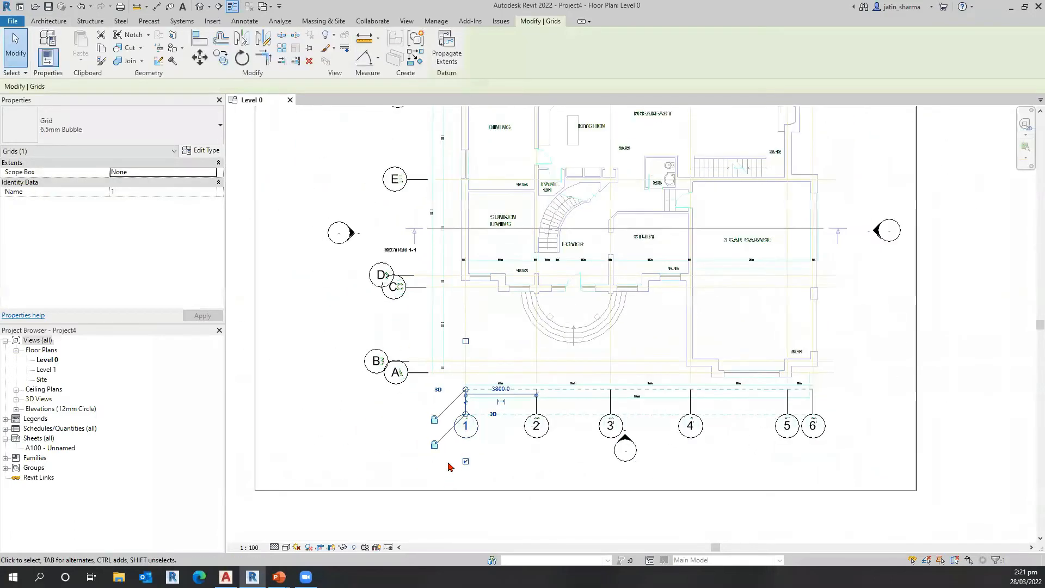
{"action": "scroll", "coordinate": [448, 463], "scroll_direction": "down", "scroll_amount": 1}
{"action": "middle_click_drag", "start_coordinate": [442, 458], "coordinate": [449, 459]}
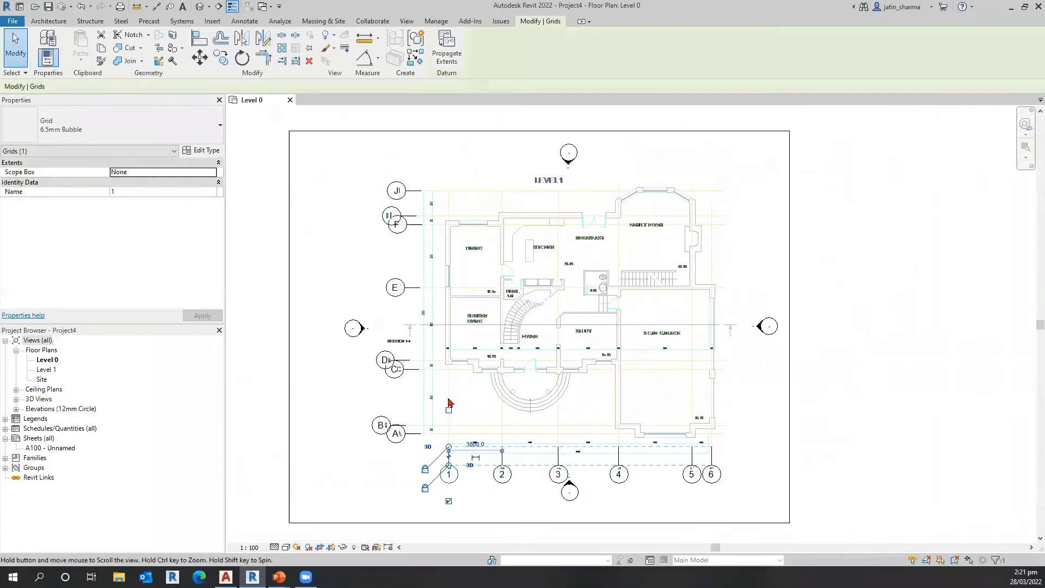
{"action": "scroll", "coordinate": [444, 459], "scroll_direction": "up", "scroll_amount": 1}
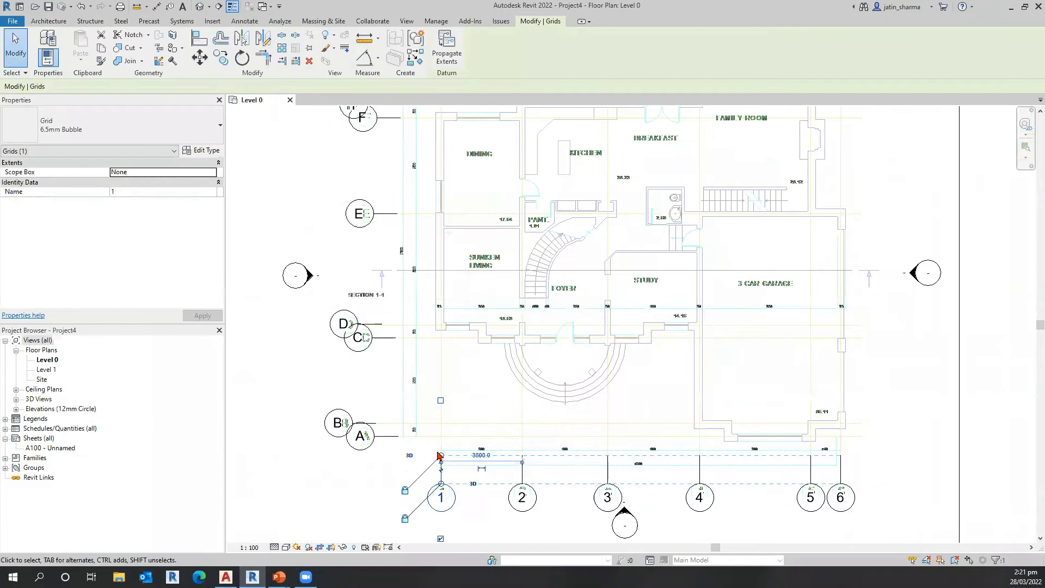
{"action": "scroll", "coordinate": [442, 457], "scroll_direction": "up", "scroll_amount": 2}
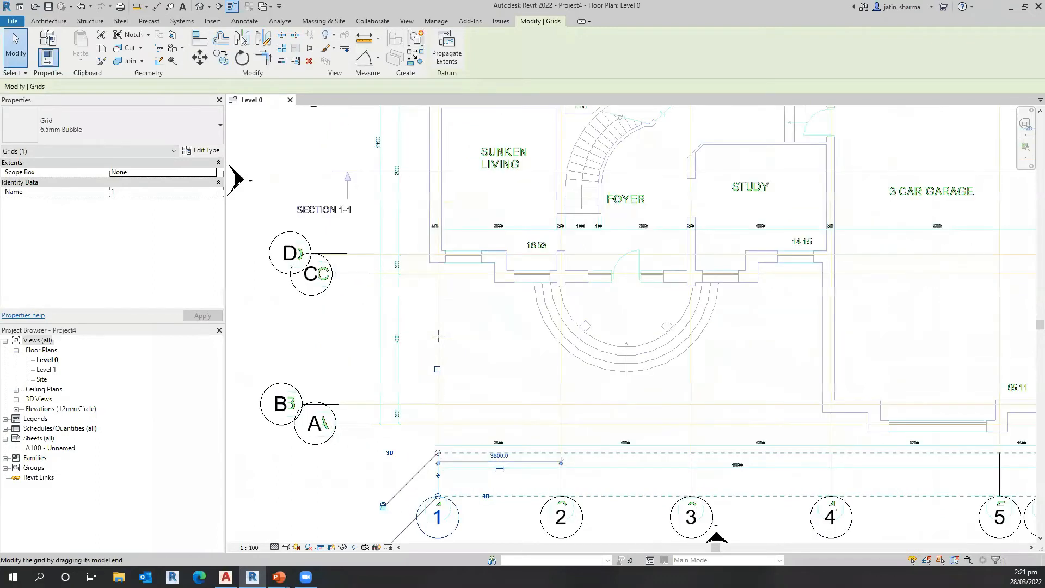
{"action": "scroll", "coordinate": [438, 326], "scroll_direction": "down", "scroll_amount": 1}
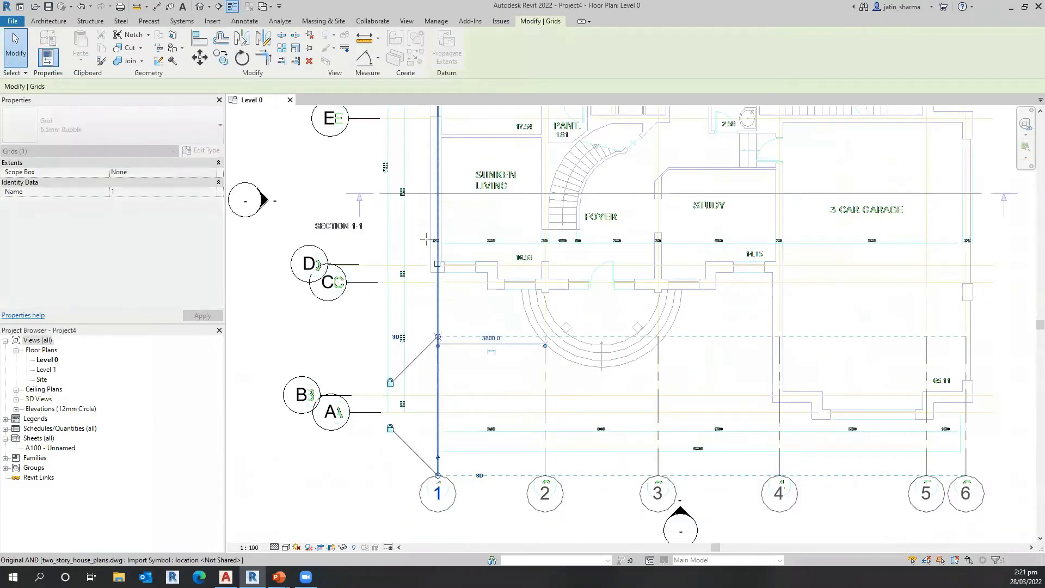
{"action": "scroll", "coordinate": [427, 238], "scroll_direction": "down", "scroll_amount": 2}
{"action": "scroll", "coordinate": [426, 232], "scroll_direction": "down", "scroll_amount": 3}
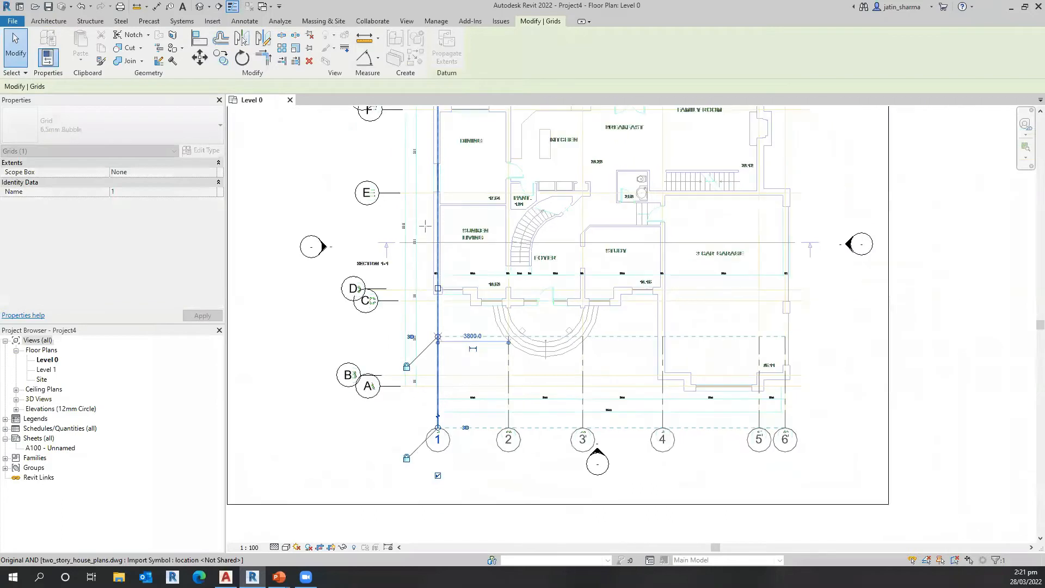
{"action": "middle_click_drag", "start_coordinate": [393, 303], "coordinate": [387, 358]}
{"action": "left_click_drag", "start_coordinate": [387, 358], "coordinate": [391, 335]}
{"action": "key", "text": "Escape"}
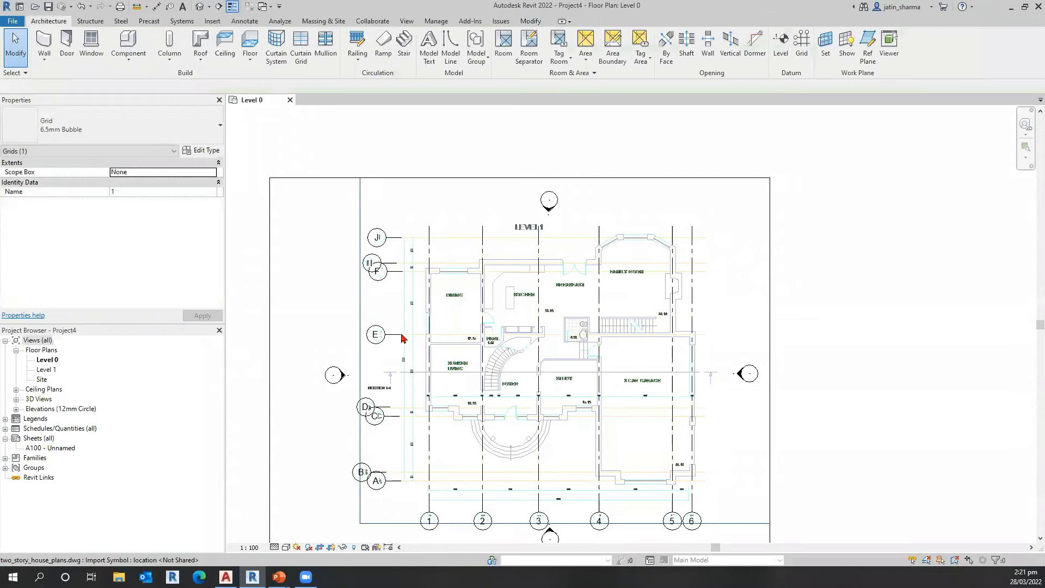
Step: Extend the free end of grid E horizontally across the plan to beyond grid 6
{"action": "left_click", "coordinate": [402, 335]}
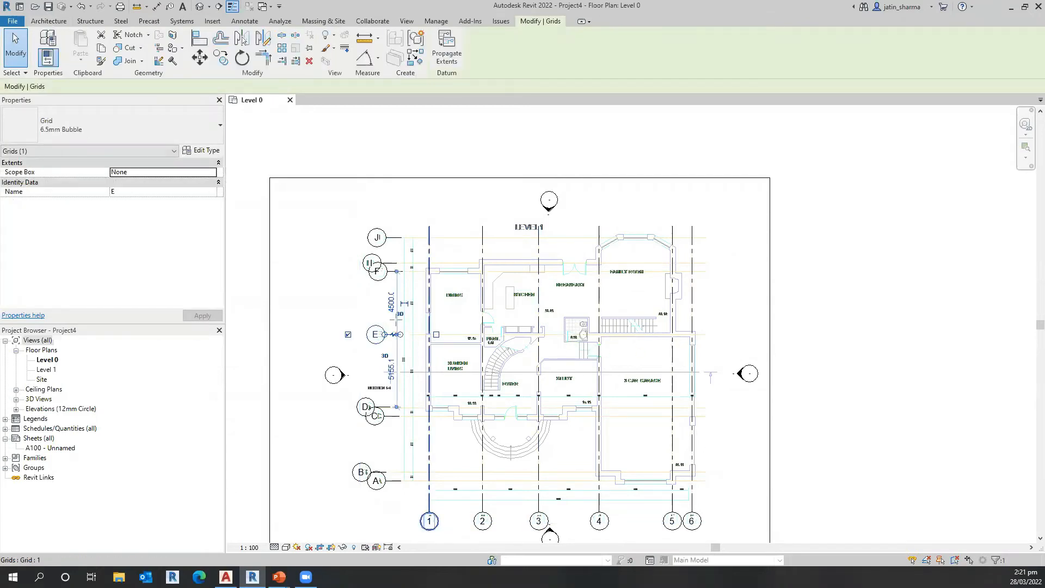
{"action": "scroll", "coordinate": [403, 354], "scroll_direction": "up", "scroll_amount": 4}
{"action": "left_click_drag", "start_coordinate": [915, 327], "coordinate": [937, 321]}
{"action": "scroll", "coordinate": [931, 324], "scroll_direction": "down", "scroll_amount": 1}
{"action": "key", "text": "Escape"}
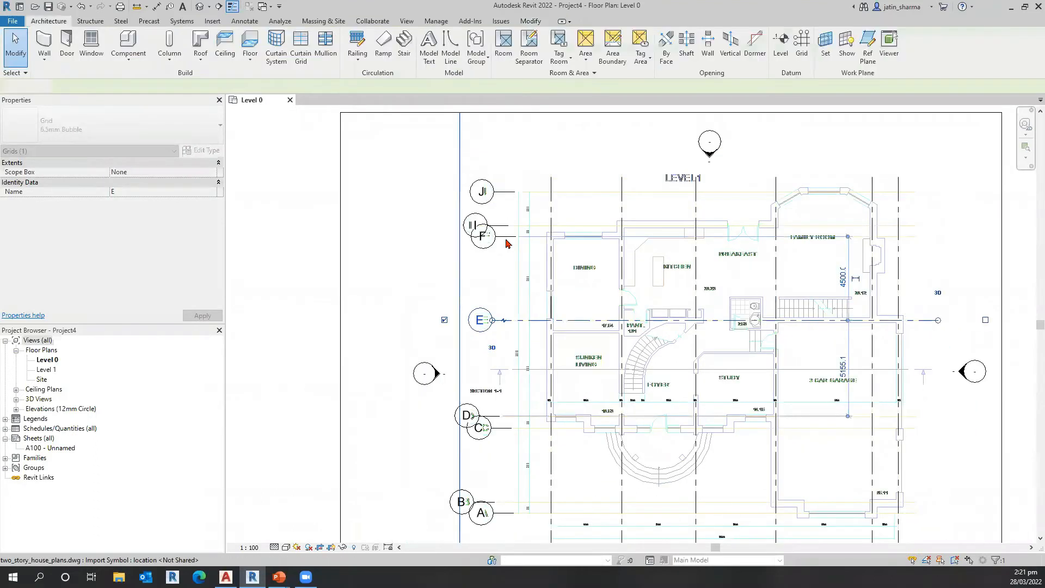
Step: Check the grids in the Level 1 floor plan and return to the Level 0 plan
{"action": "scroll", "coordinate": [418, 426], "scroll_direction": "down", "scroll_amount": 2}
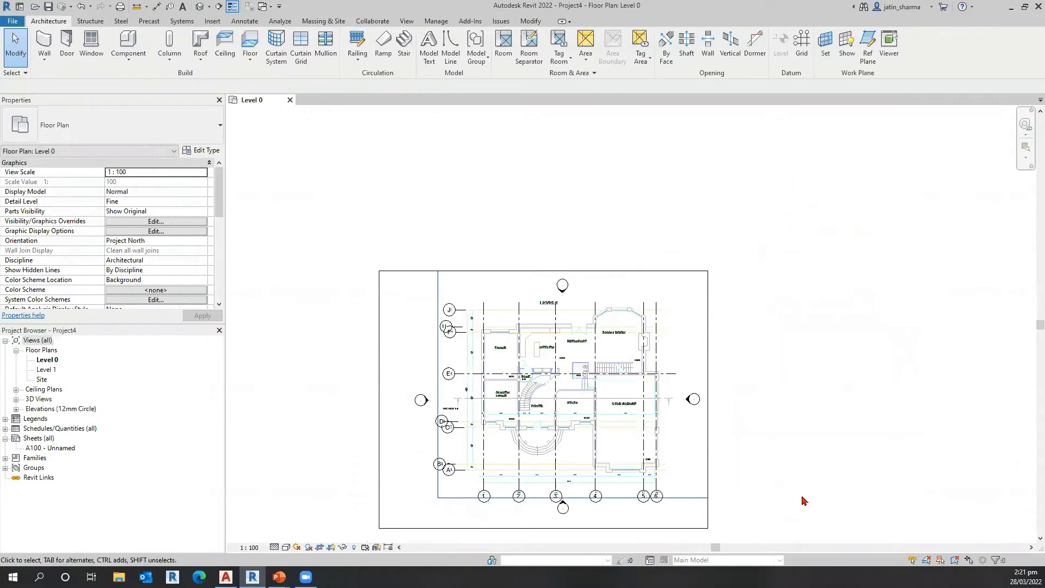
{"action": "scroll", "coordinate": [545, 452], "scroll_direction": "up", "scroll_amount": 1}
{"action": "middle_click_drag", "start_coordinate": [545, 452], "coordinate": [409, 435]}
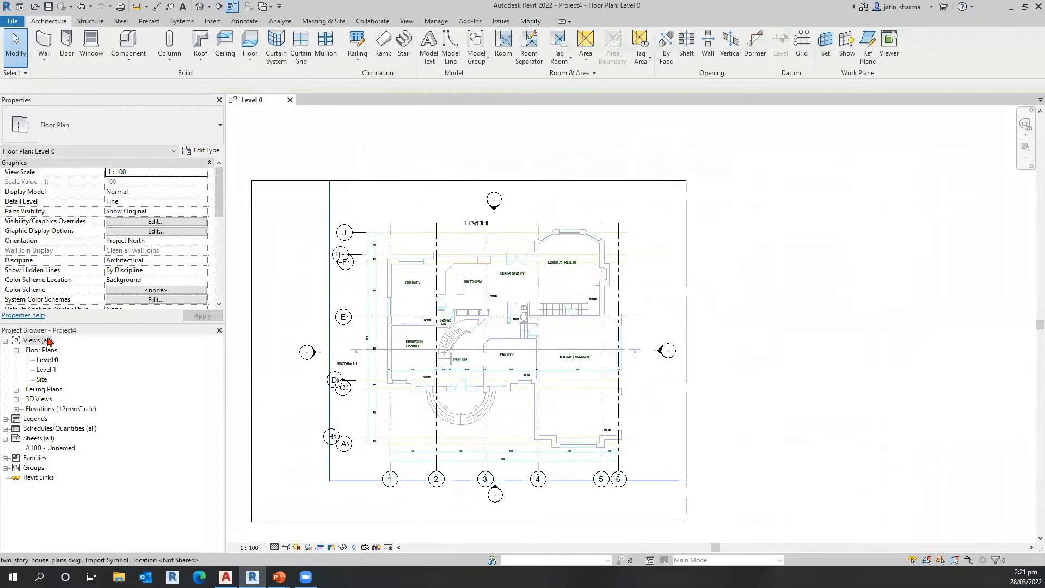
{"action": "double_click", "coordinate": [46, 369]}
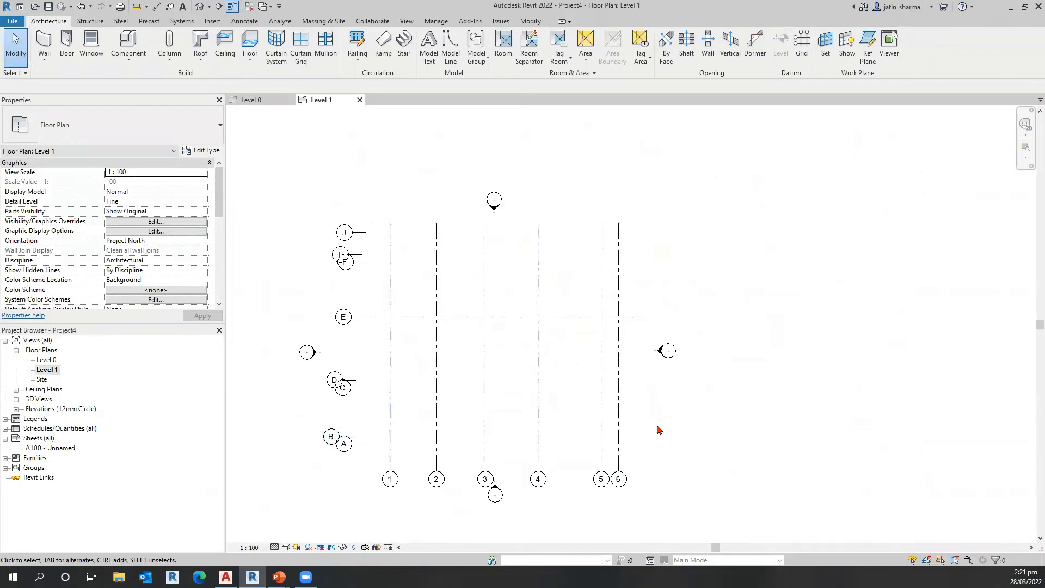
{"action": "double_click", "coordinate": [47, 360]}
Step: Extend the free end of grid A horizontally across the plan to just beyond grid 6
{"action": "left_click", "coordinate": [356, 449]}
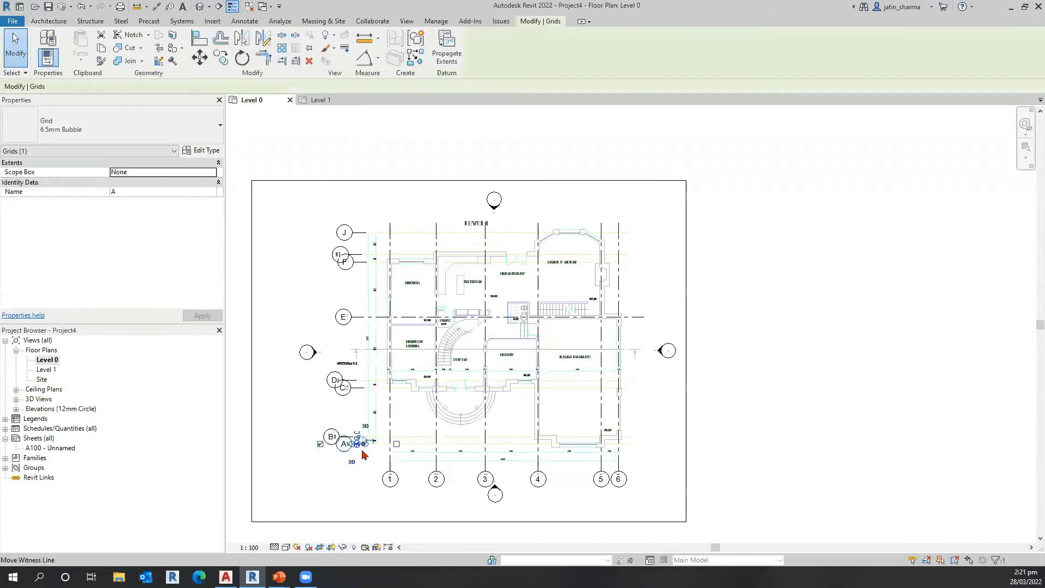
{"action": "scroll", "coordinate": [360, 447], "scroll_direction": "up", "scroll_amount": 5}
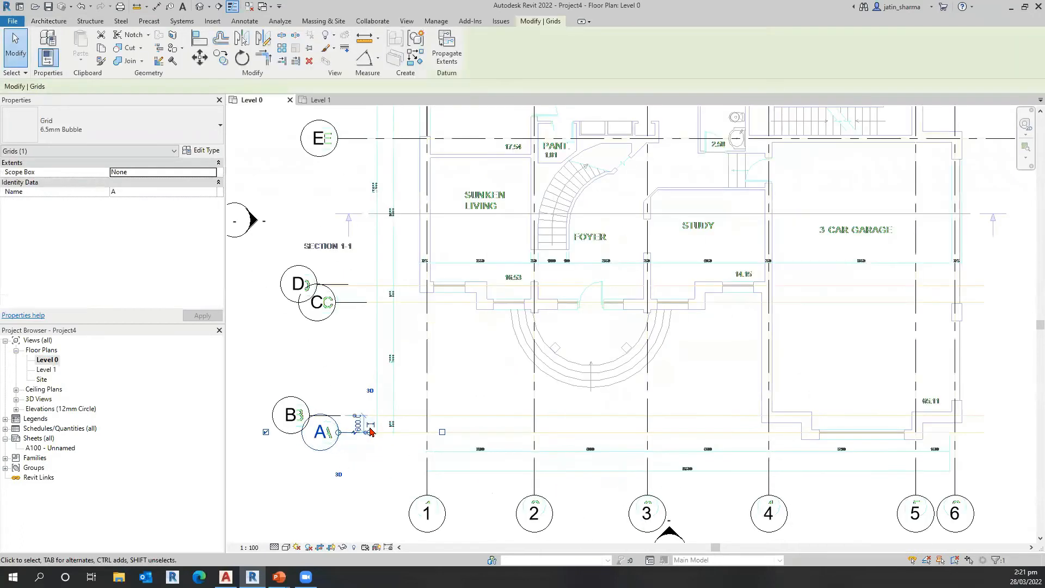
{"action": "scroll", "coordinate": [370, 432], "scroll_direction": "up", "scroll_amount": 2}
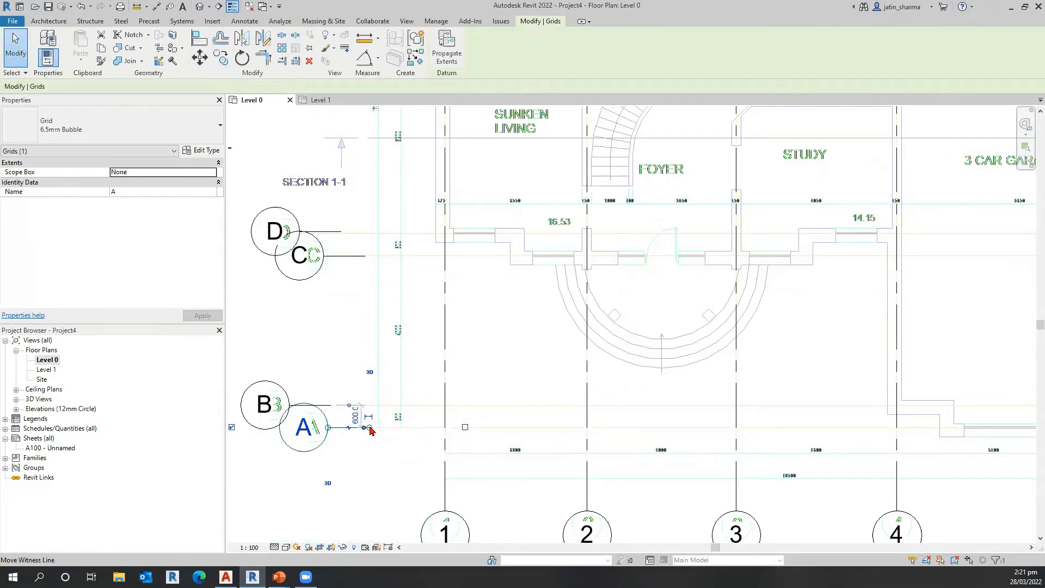
{"action": "scroll", "coordinate": [370, 432], "scroll_direction": "up", "scroll_amount": 2}
{"action": "scroll", "coordinate": [593, 430], "scroll_direction": "down", "scroll_amount": 2}
{"action": "scroll", "coordinate": [950, 433], "scroll_direction": "down", "scroll_amount": 3}
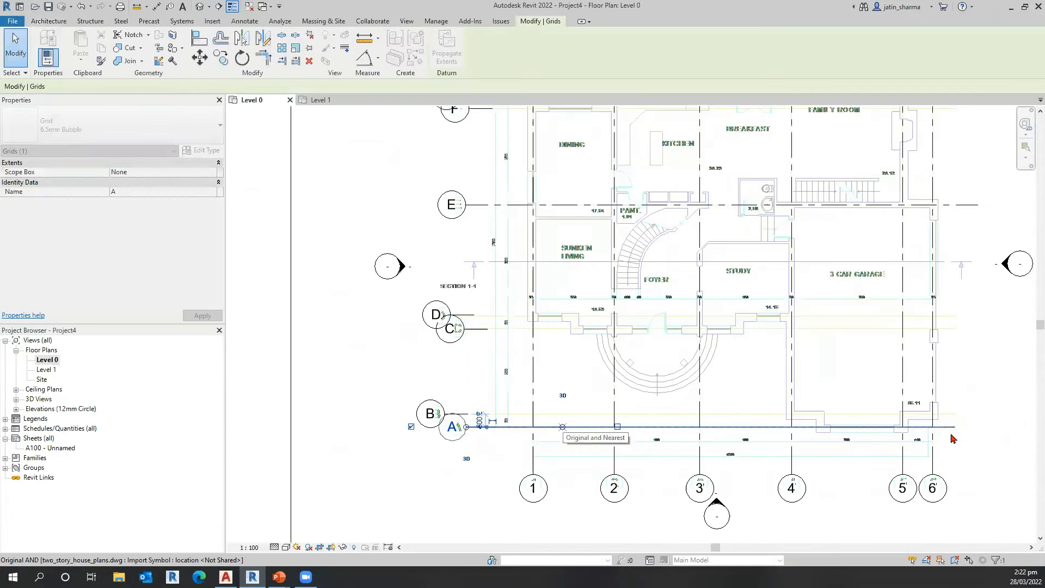
Step: Extend the free end of grid B across the plan to line up with the end of grid A beyond grid 6
{"action": "left_click", "coordinate": [463, 415]}
{"action": "left_click_drag", "start_coordinate": [582, 413], "coordinate": [999, 418]}
{"action": "scroll", "coordinate": [471, 415], "scroll_direction": "up", "scroll_amount": 2}
{"action": "scroll", "coordinate": [773, 418], "scroll_direction": "down", "scroll_amount": 3}
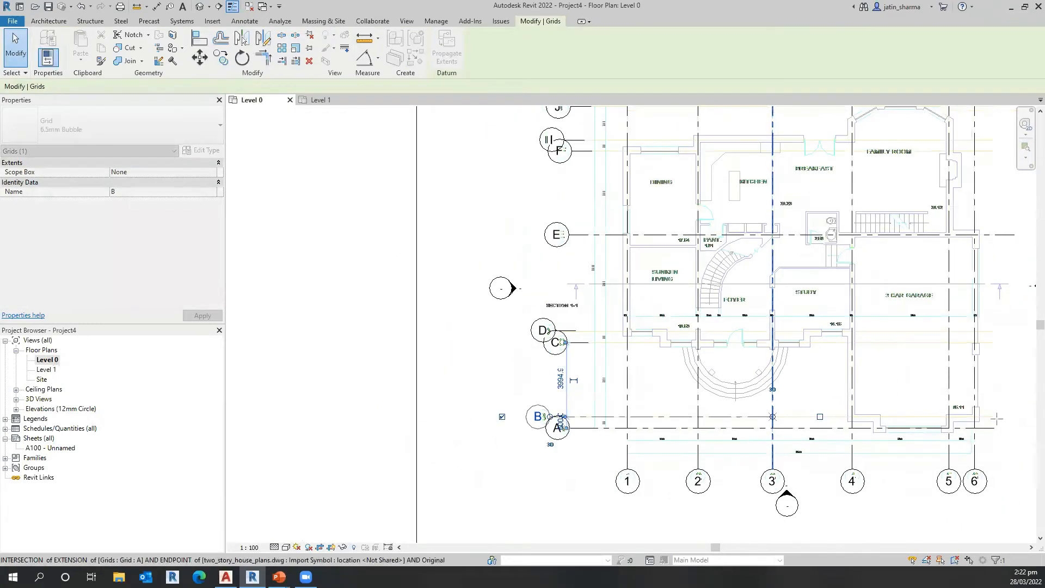
{"action": "key", "text": "Escape"}
Step: Select grid C and turn its temporary spacing dimensions to grids B and D into a permanent dimension
{"action": "left_click", "coordinate": [588, 345]}
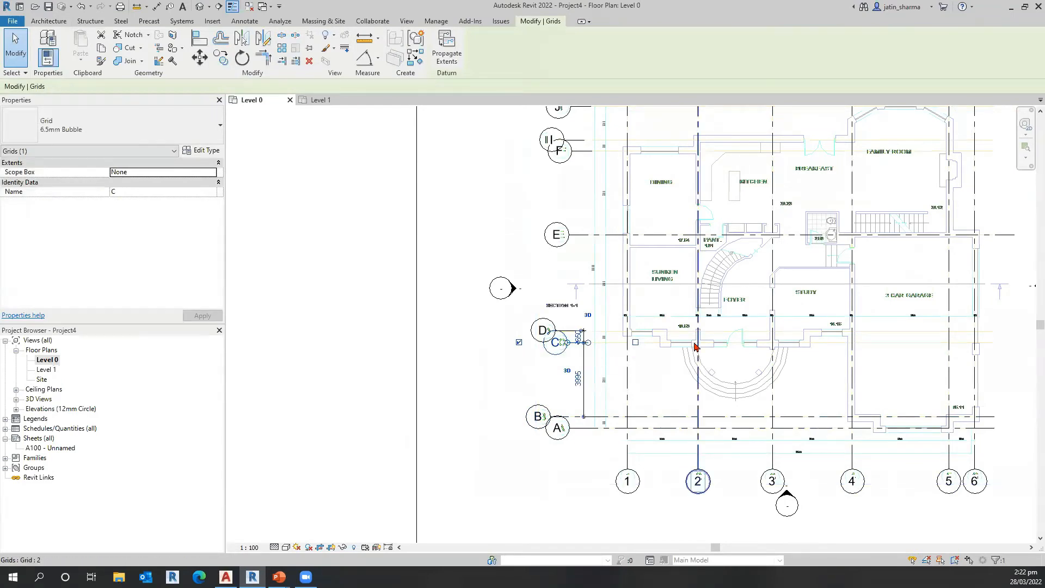
{"action": "scroll", "coordinate": [585, 348], "scroll_direction": "up", "scroll_amount": 1}
{"action": "scroll", "coordinate": [580, 365], "scroll_direction": "up", "scroll_amount": 2}
{"action": "key", "text": "Escape"}
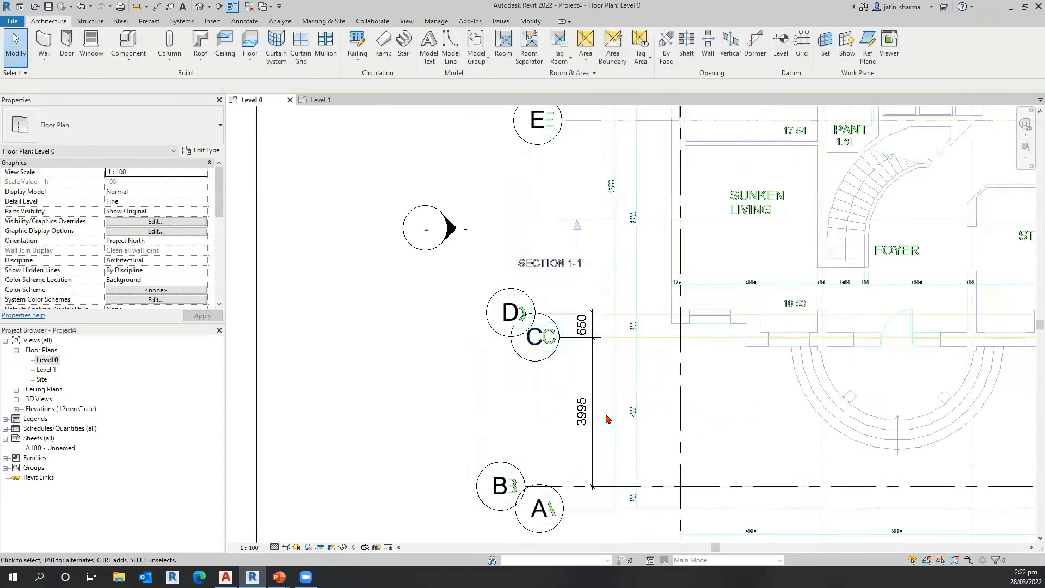
{"action": "scroll", "coordinate": [587, 402], "scroll_direction": "down", "scroll_amount": 2}
{"action": "left_click", "coordinate": [587, 402]}
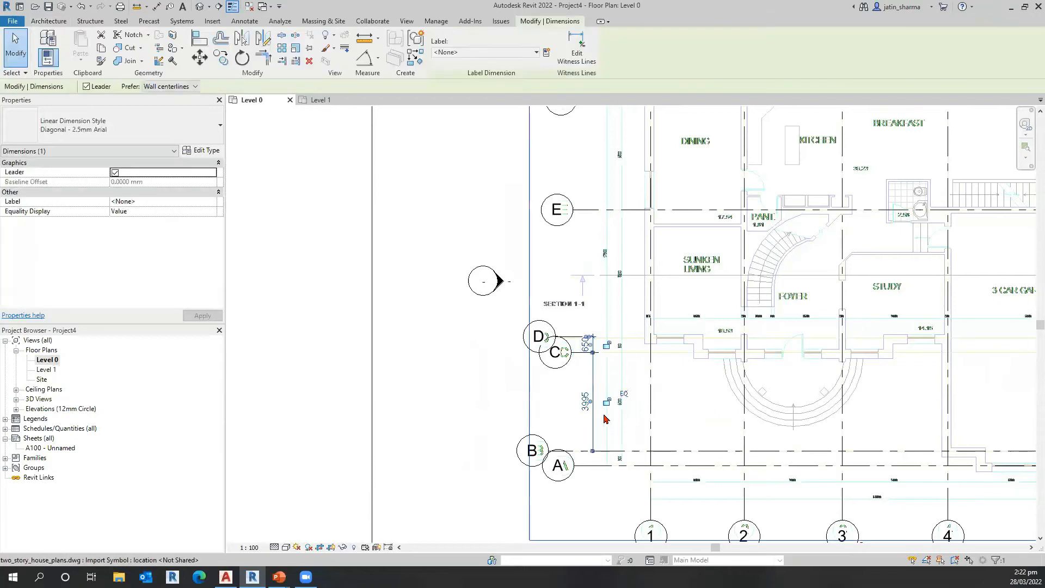
{"action": "key", "text": "Escape"}
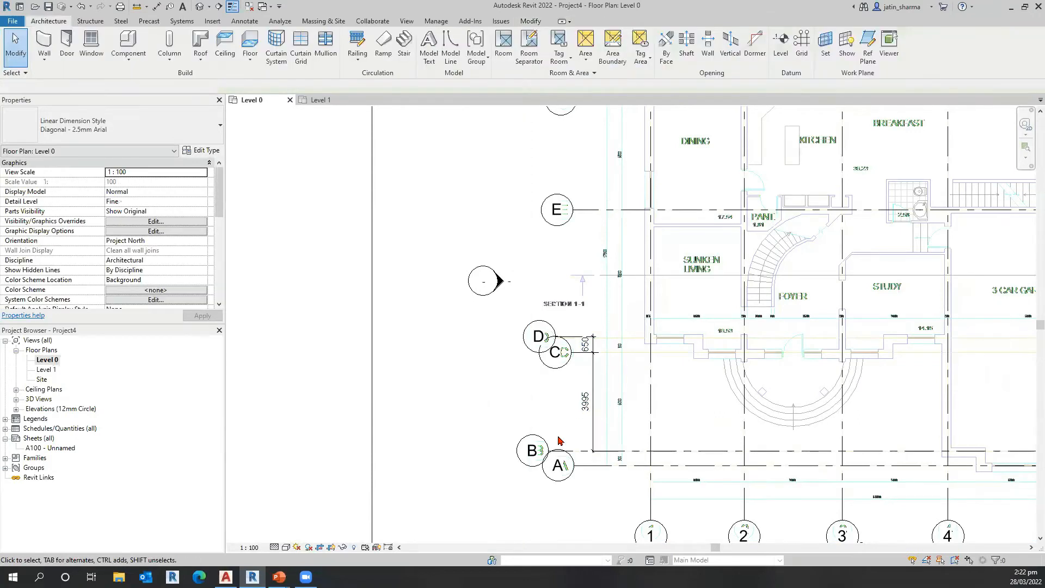
Step: Extend the free end of grid I horizontally across the plan to just beyond grid 6
{"action": "scroll", "coordinate": [566, 427], "scroll_direction": "down", "scroll_amount": 4}
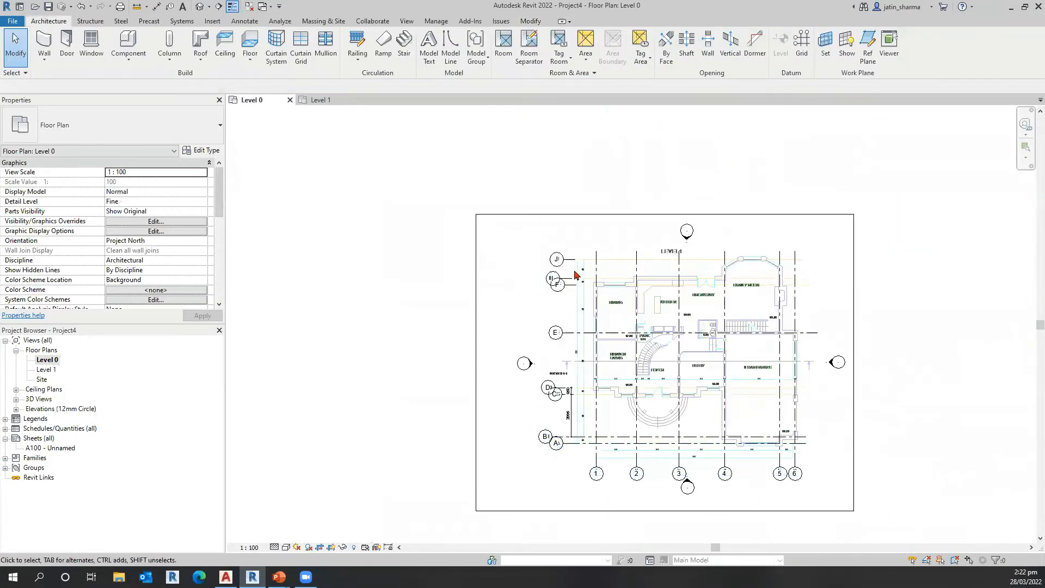
{"action": "scroll", "coordinate": [572, 277], "scroll_direction": "up", "scroll_amount": 1}
{"action": "scroll", "coordinate": [571, 281], "scroll_direction": "up", "scroll_amount": 2}
{"action": "left_click", "coordinate": [584, 282]}
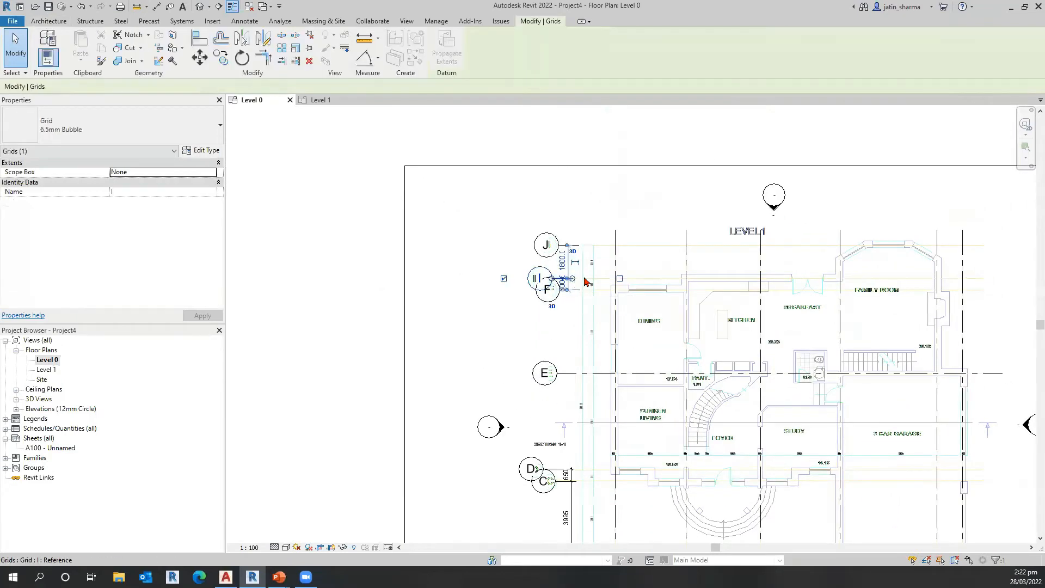
{"action": "scroll", "coordinate": [572, 280], "scroll_direction": "up", "scroll_amount": 2}
{"action": "left_click_drag", "start_coordinate": [570, 279], "coordinate": [981, 287]}
{"action": "scroll", "coordinate": [670, 282], "scroll_direction": "down", "scroll_amount": 3}
{"action": "middle_click_drag", "start_coordinate": [801, 283], "coordinate": [594, 292]}
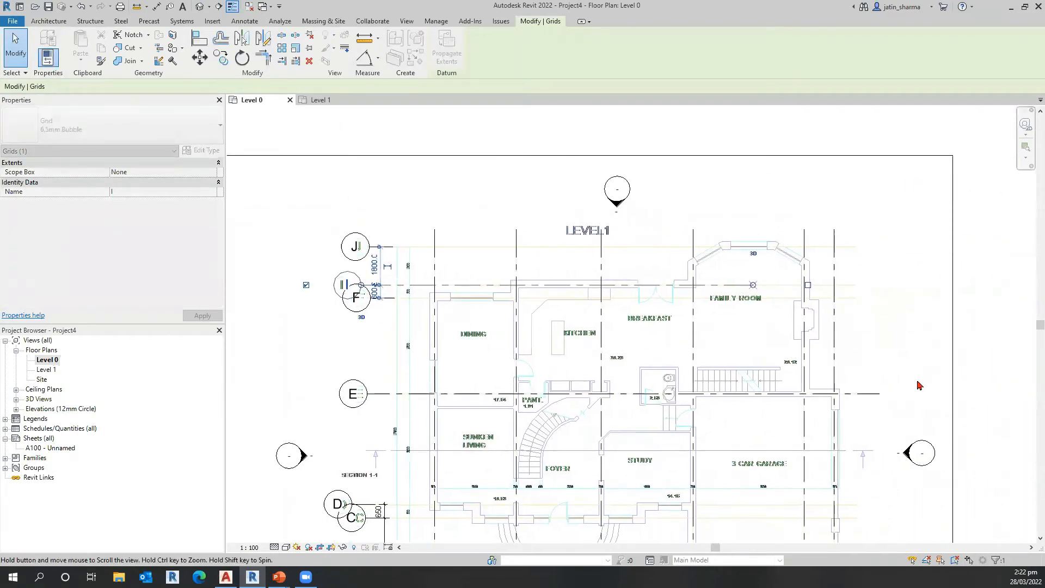
{"action": "middle_click_drag", "start_coordinate": [918, 381], "coordinate": [887, 379]}
Step: Select grid F and turn its temporary spacing dimensions to grids E and I into a permanent dimension
{"action": "left_click", "coordinate": [355, 299]}
{"action": "left_click", "coordinate": [365, 297]}
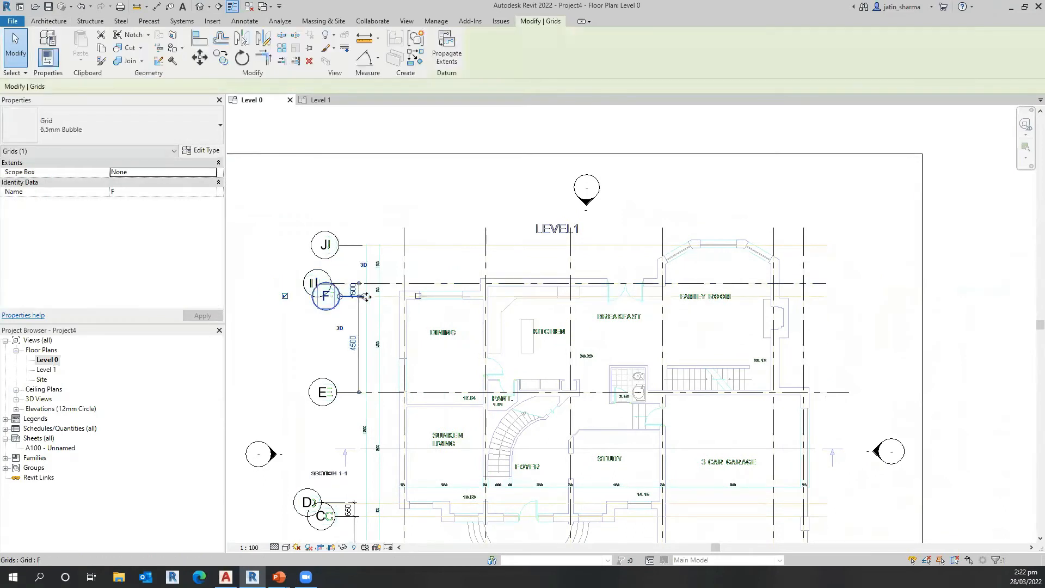
{"action": "key", "text": "Escape"}
Step: Review the extended grids in Level 0, compare them with the Level 1 floor plan, and return to Level 0
{"action": "scroll", "coordinate": [497, 422], "scroll_direction": "down", "scroll_amount": 2}
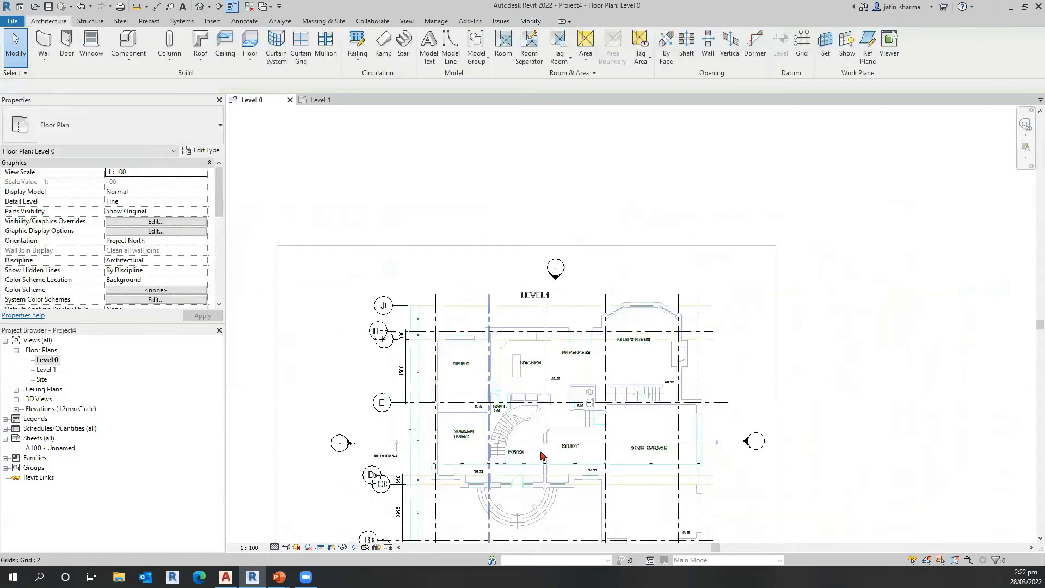
{"action": "scroll", "coordinate": [762, 416], "scroll_direction": "down", "scroll_amount": 2}
{"action": "middle_click_drag", "start_coordinate": [762, 417], "coordinate": [644, 417]}
{"action": "middle_click_drag", "start_coordinate": [495, 461], "coordinate": [566, 399]}
{"action": "scroll", "coordinate": [561, 400], "scroll_direction": "up", "scroll_amount": 3}
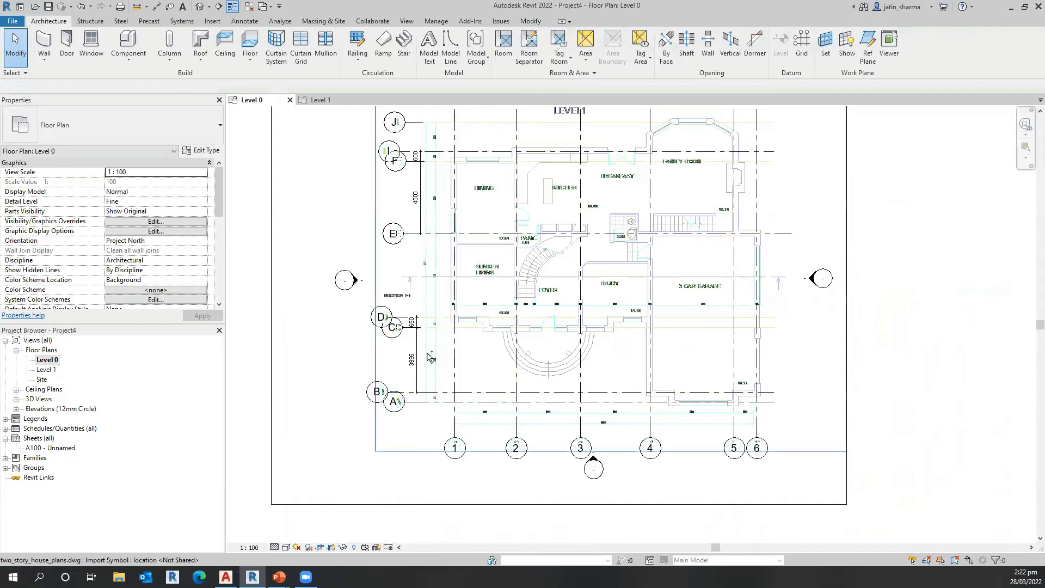
{"action": "double_click", "coordinate": [46, 369]}
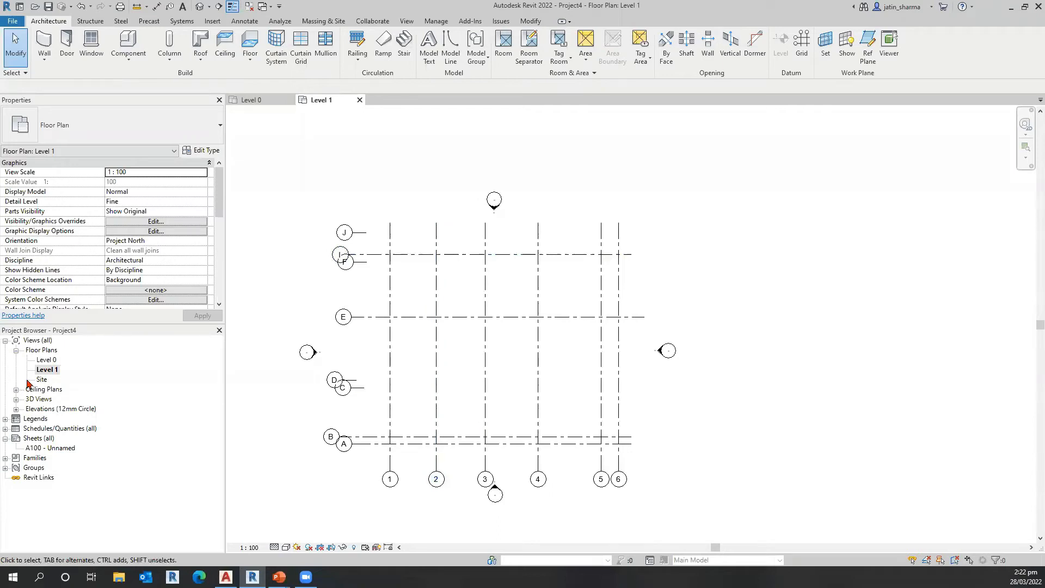
{"action": "double_click", "coordinate": [47, 360]}
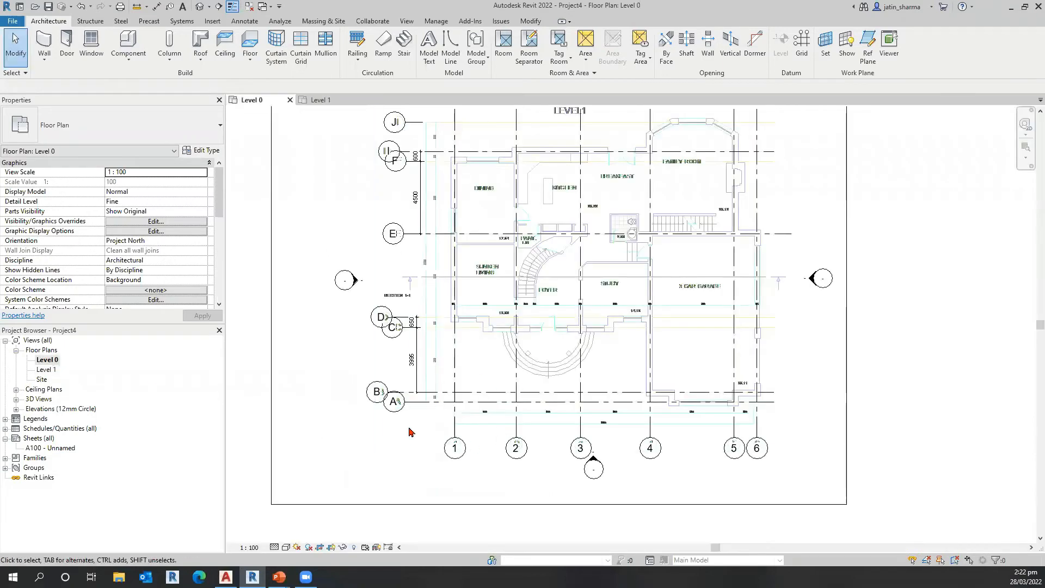
Step: Select the imported two_story_house_plans.dwg drawing in Level 0 and copy it to the clipboard
{"action": "left_click", "coordinate": [440, 376]}
{"action": "left_click", "coordinate": [512, 358]}
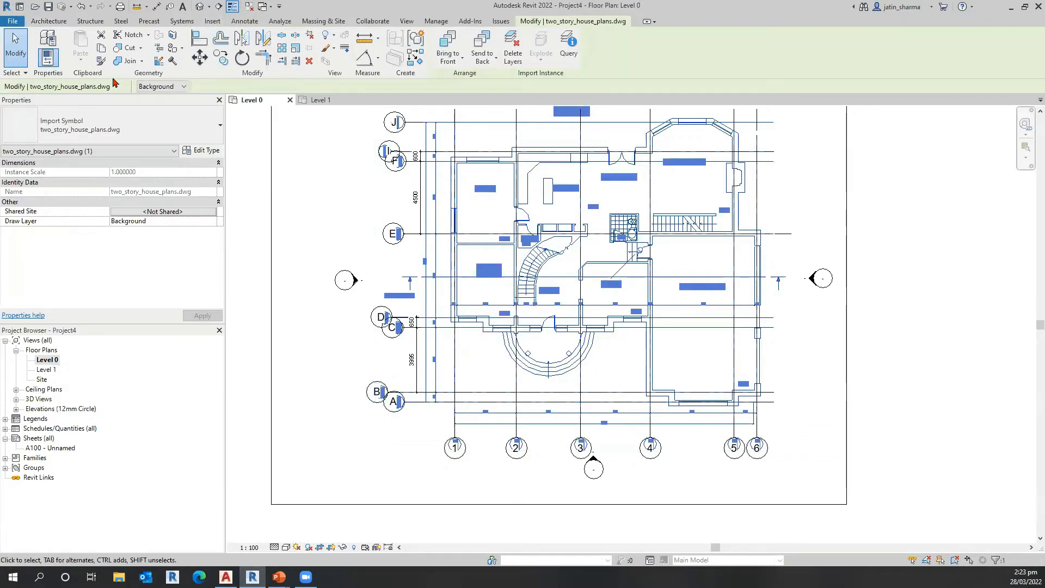
{"action": "key", "text": "ctrl"}
{"action": "key", "text": "ctrl"}
{"action": "key", "text": "ctrl"}
{"action": "key", "text": "ctrl"}
{"action": "key", "text": "ctrl"}
{"action": "key", "text": "ctrl"}
{"action": "key", "text": "ctrl"}
{"action": "key", "text": "ctrl"}
{"action": "key", "text": "ctrl"}
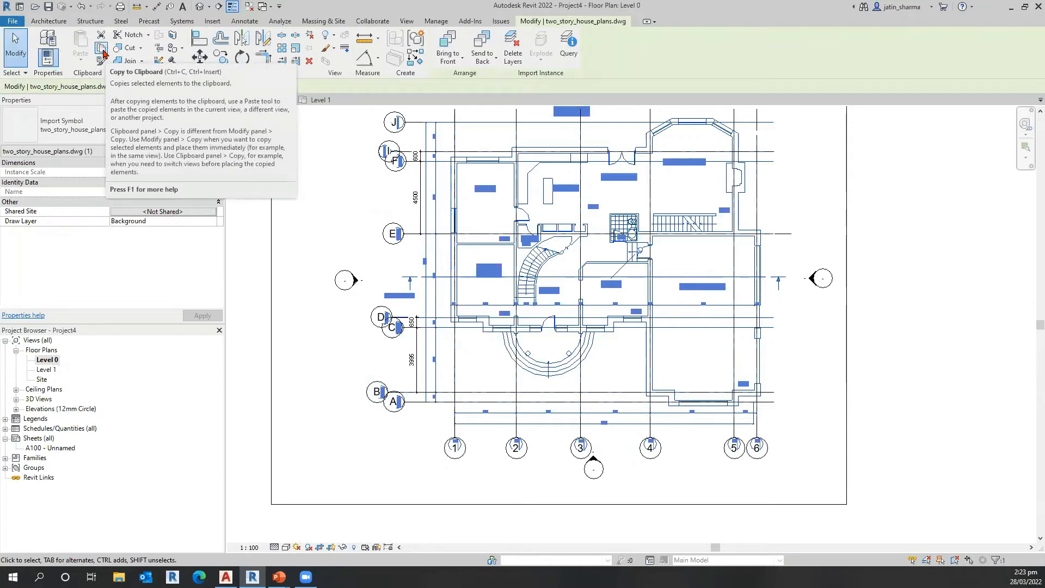
{"action": "left_click", "coordinate": [102, 50]}
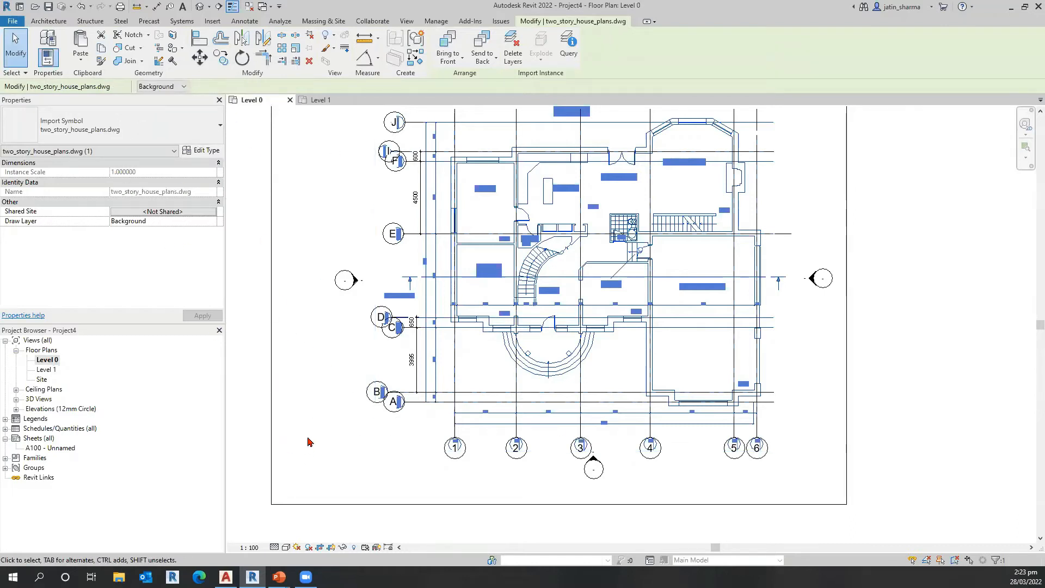
Step: Paste the copied two_story_house_plans.dwg drawing into the Level 1 floor plan over the grids and finish the paste
{"action": "double_click", "coordinate": [47, 370]}
{"action": "middle_click_drag", "start_coordinate": [303, 427], "coordinate": [370, 419]}
{"action": "scroll", "coordinate": [336, 396], "scroll_direction": "down", "scroll_amount": 1}
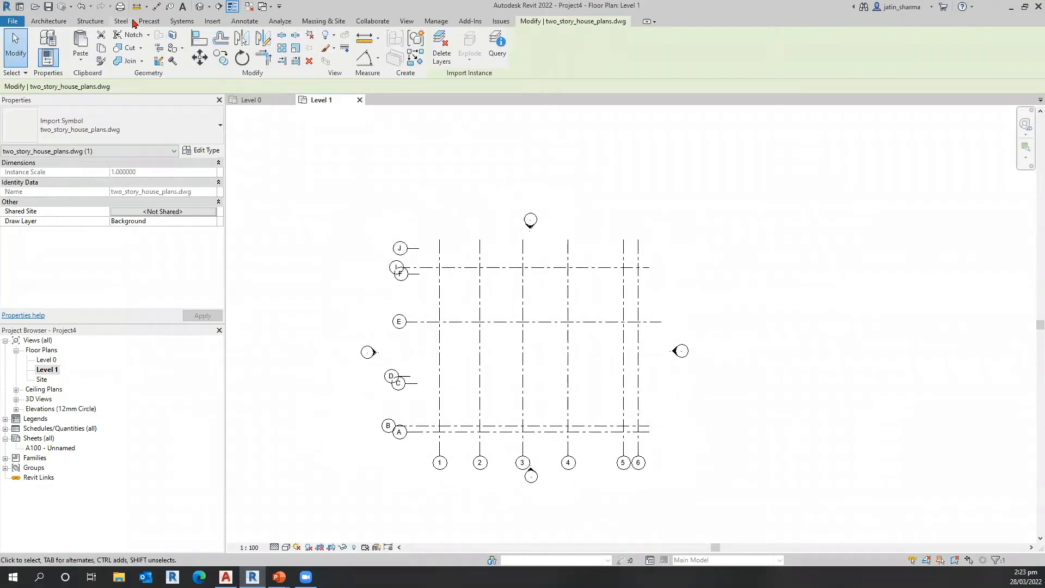
{"action": "left_click", "coordinate": [81, 43]}
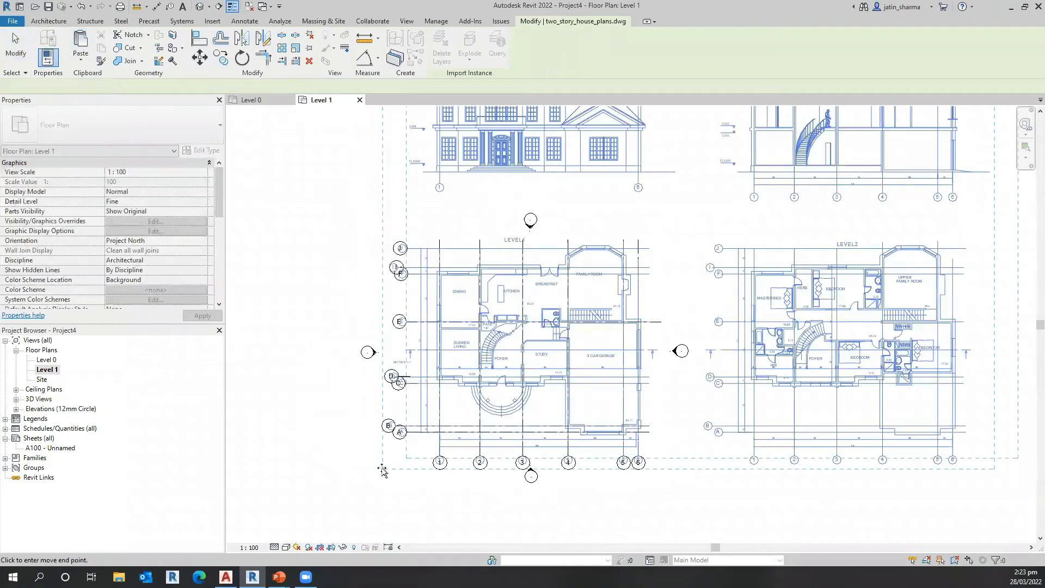
{"action": "left_click", "coordinate": [380, 469]}
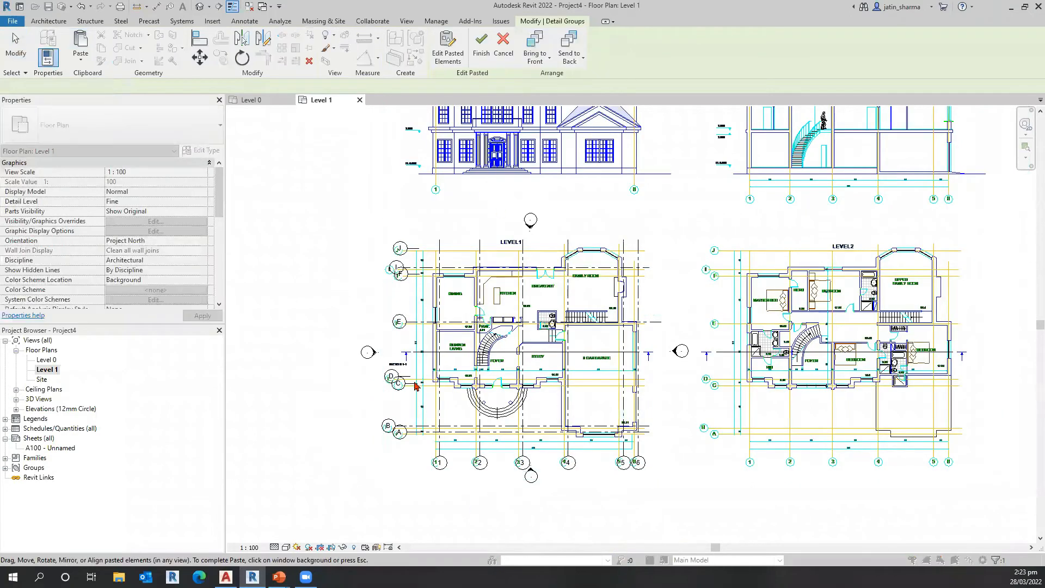
{"action": "left_click", "coordinate": [744, 484]}
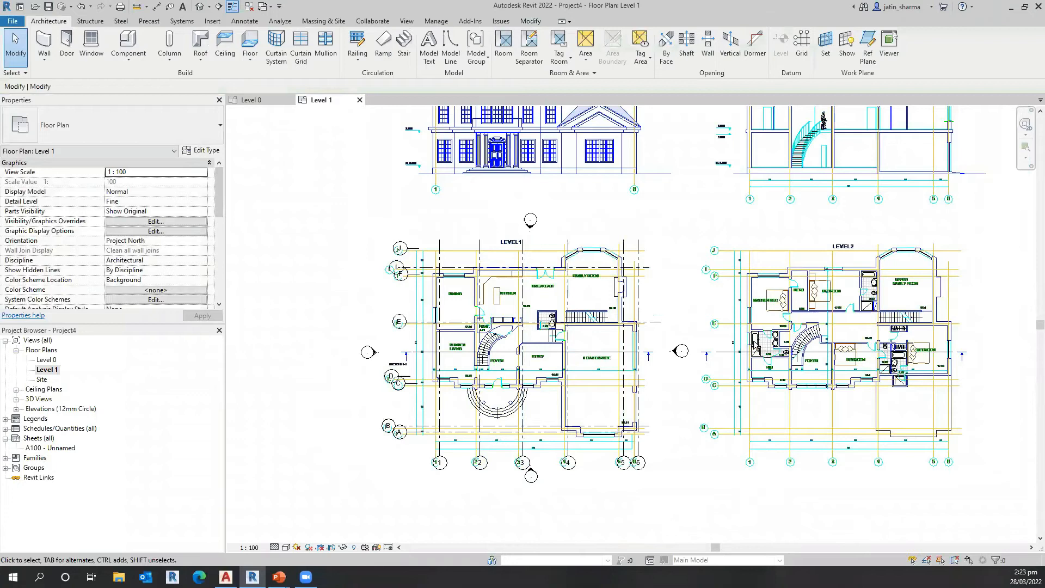
{"action": "scroll", "coordinate": [665, 489], "scroll_direction": "down", "scroll_amount": 1}
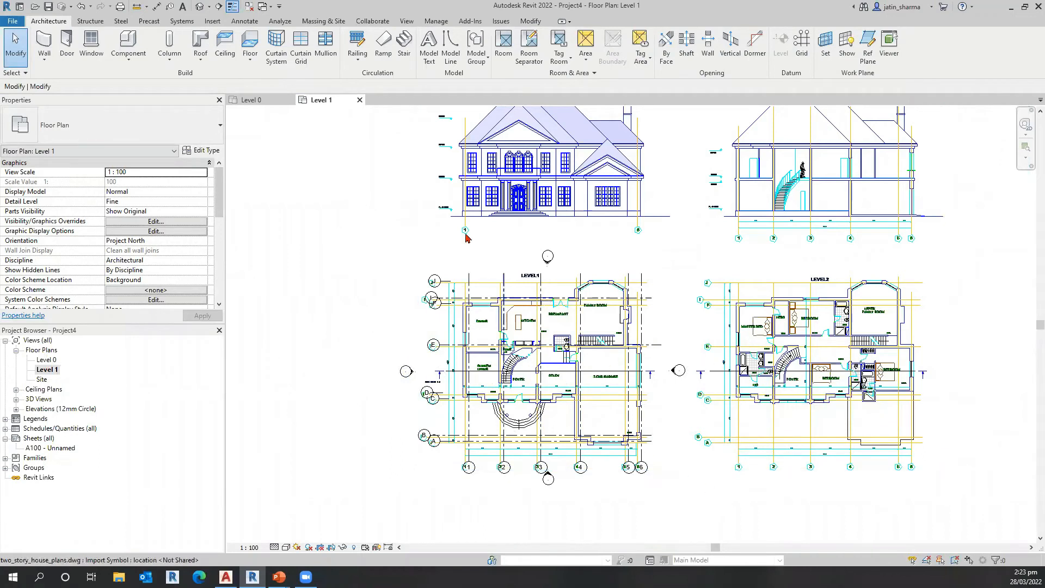
Step: Align line 1 of the drawing's LEVEL2 plan with Revit grid 1
{"action": "left_click", "coordinate": [532, 22]}
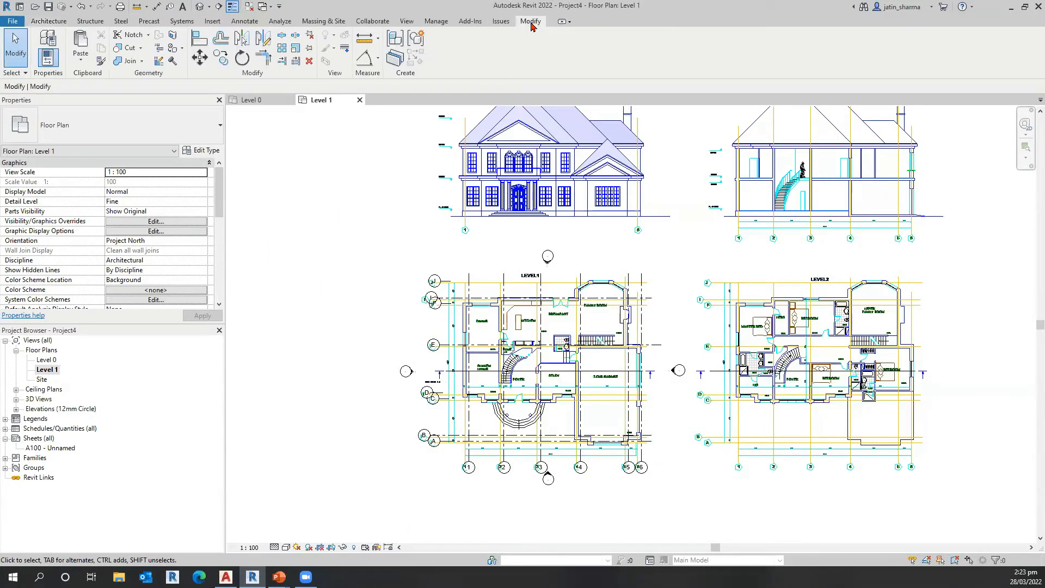
{"action": "left_click", "coordinate": [201, 42]}
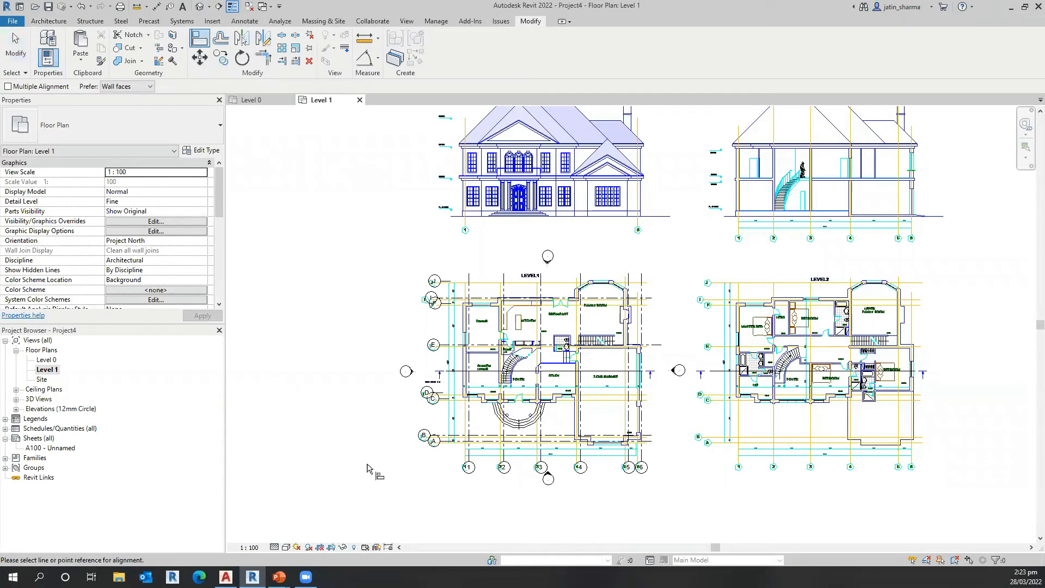
{"action": "scroll", "coordinate": [376, 466], "scroll_direction": "up", "scroll_amount": 1}
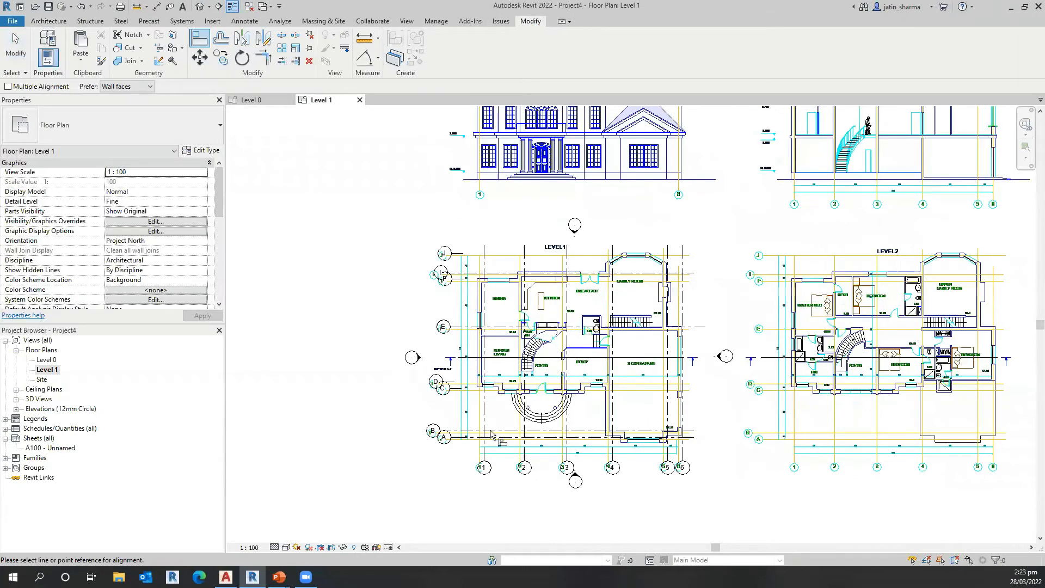
{"action": "scroll", "coordinate": [491, 434], "scroll_direction": "up", "scroll_amount": 1}
{"action": "scroll", "coordinate": [637, 338], "scroll_direction": "up", "scroll_amount": 1}
{"action": "middle_click_drag", "start_coordinate": [637, 339], "coordinate": [386, 388]}
{"action": "scroll", "coordinate": [396, 388], "scroll_direction": "down", "scroll_amount": 1}
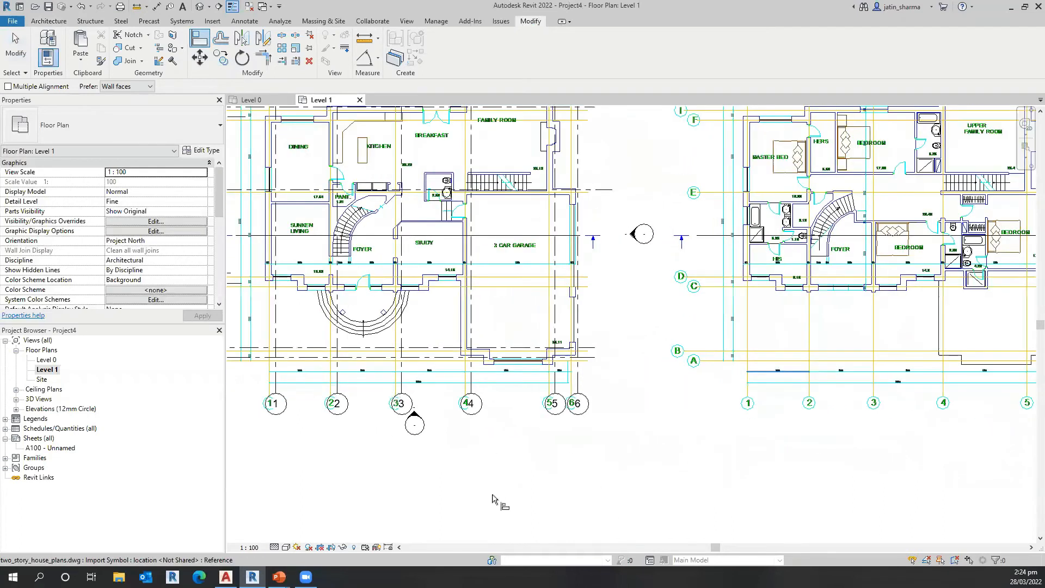
{"action": "scroll", "coordinate": [392, 411], "scroll_direction": "down", "scroll_amount": 1}
{"action": "middle_click_drag", "start_coordinate": [752, 375], "coordinate": [798, 380]}
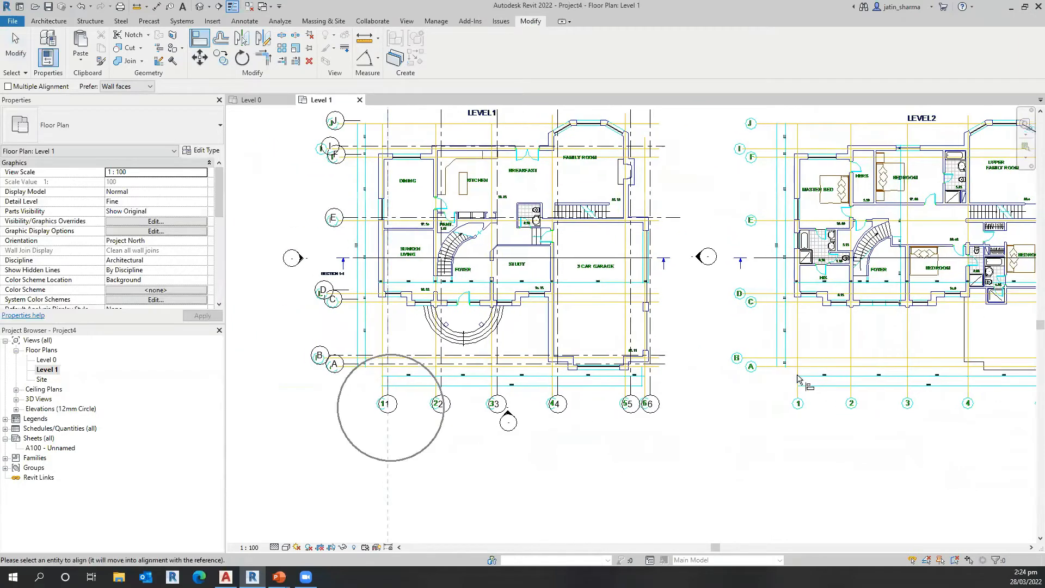
{"action": "left_click", "coordinate": [798, 379]}
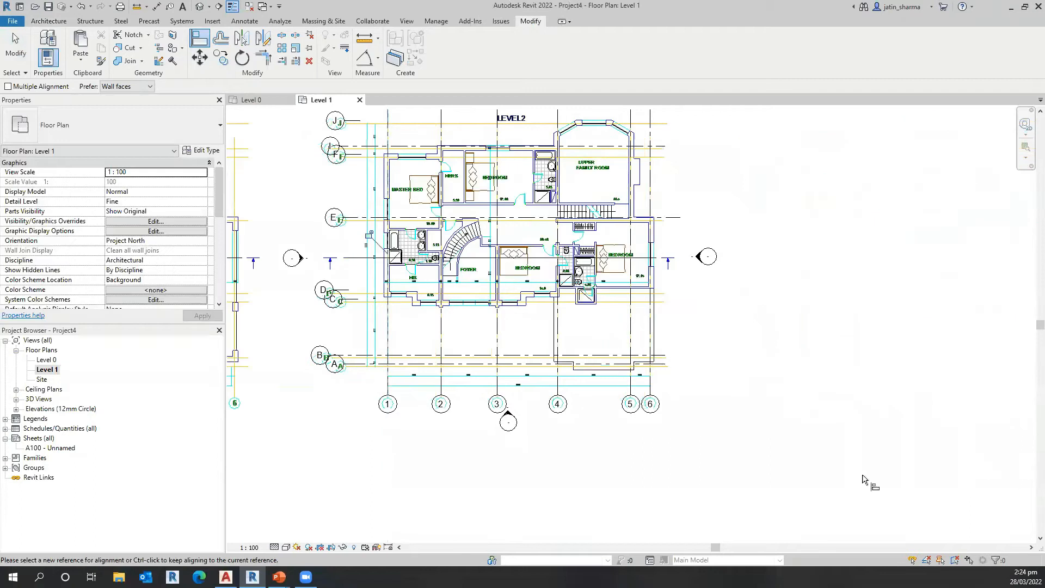
Step: Try to align Revit grid A and line A of the drawing's LEVEL2 plan
{"action": "scroll", "coordinate": [765, 490], "scroll_direction": "down", "scroll_amount": 1}
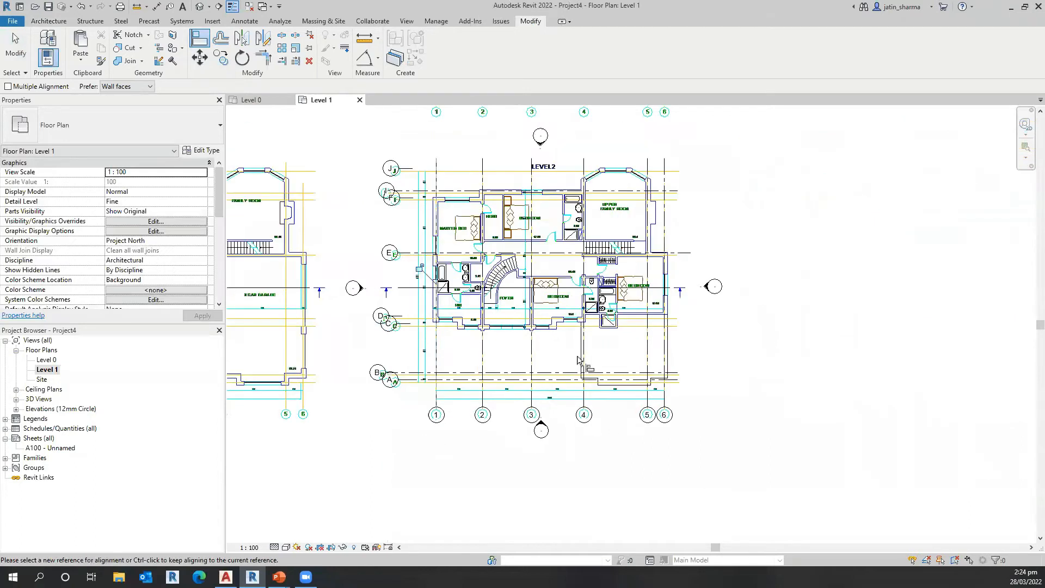
{"action": "scroll", "coordinate": [751, 441], "scroll_direction": "down", "scroll_amount": 2}
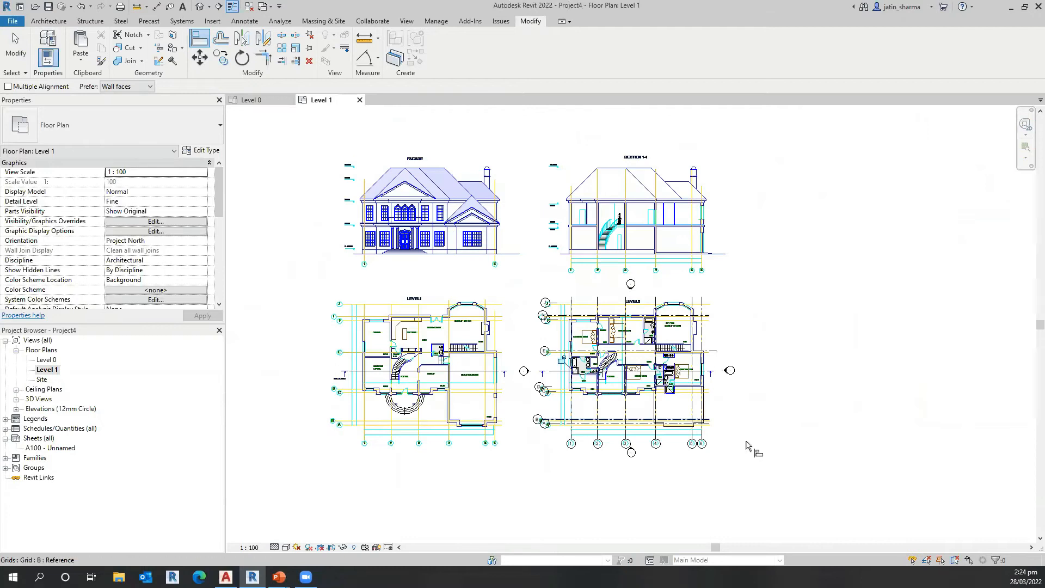
{"action": "scroll", "coordinate": [604, 450], "scroll_direction": "up", "scroll_amount": 1}
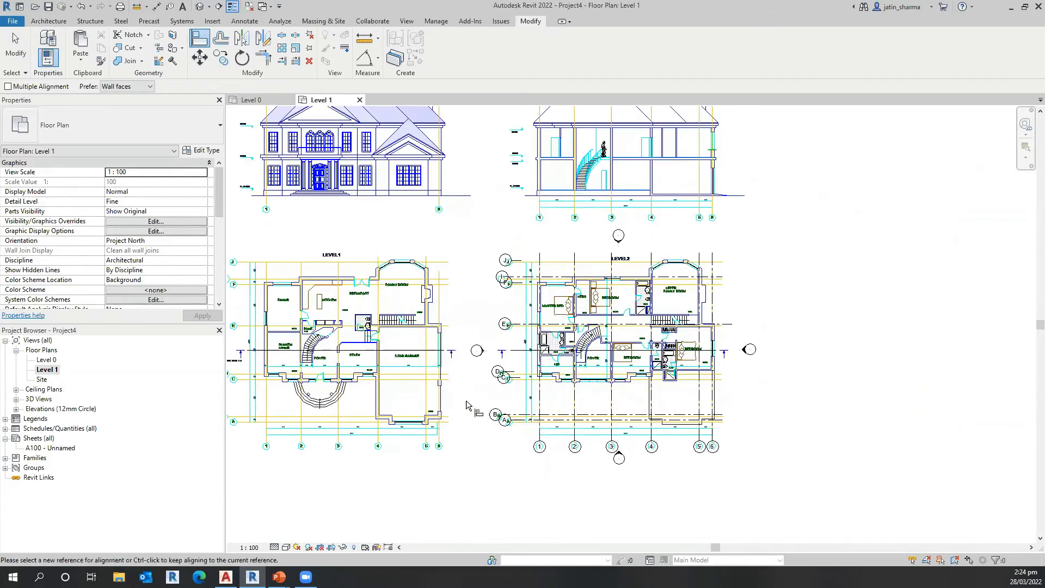
{"action": "scroll", "coordinate": [472, 405], "scroll_direction": "up", "scroll_amount": 1}
{"action": "left_click", "coordinate": [474, 400]}
{"action": "scroll", "coordinate": [473, 403], "scroll_direction": "up", "scroll_amount": 3}
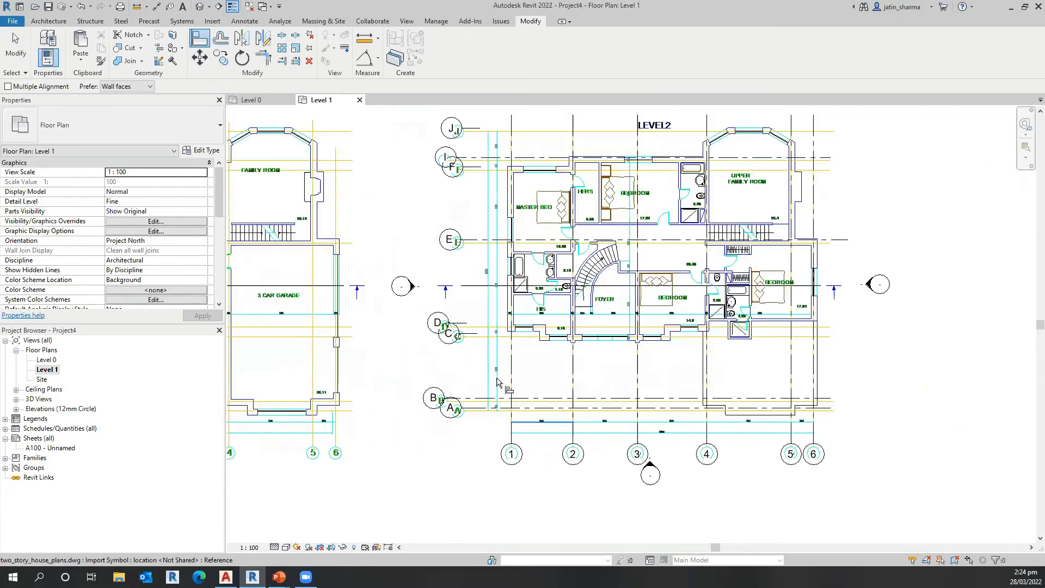
{"action": "scroll", "coordinate": [471, 404], "scroll_direction": "up", "scroll_amount": 2}
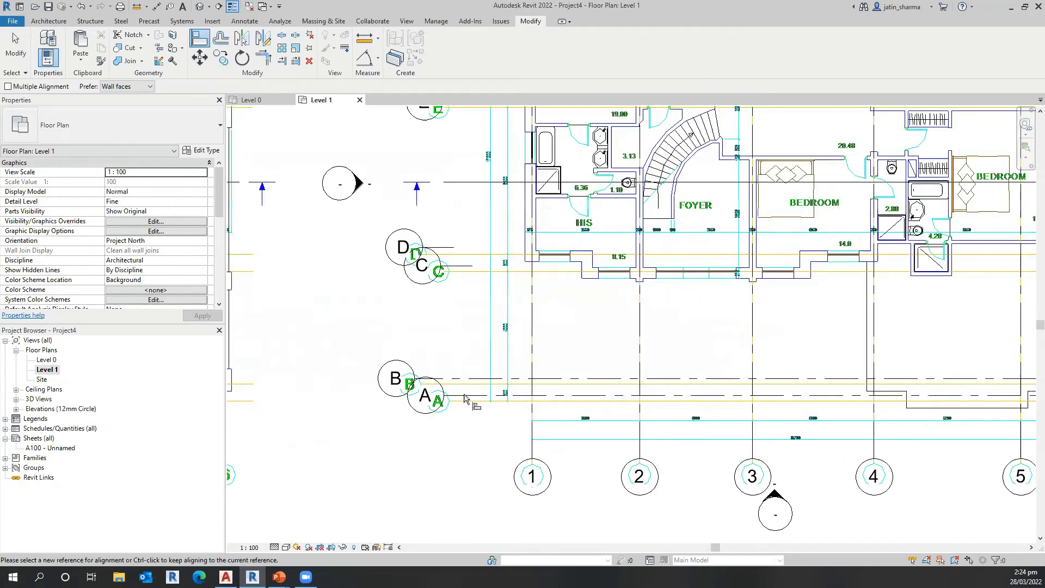
{"action": "scroll", "coordinate": [466, 391], "scroll_direction": "down", "scroll_amount": 3}
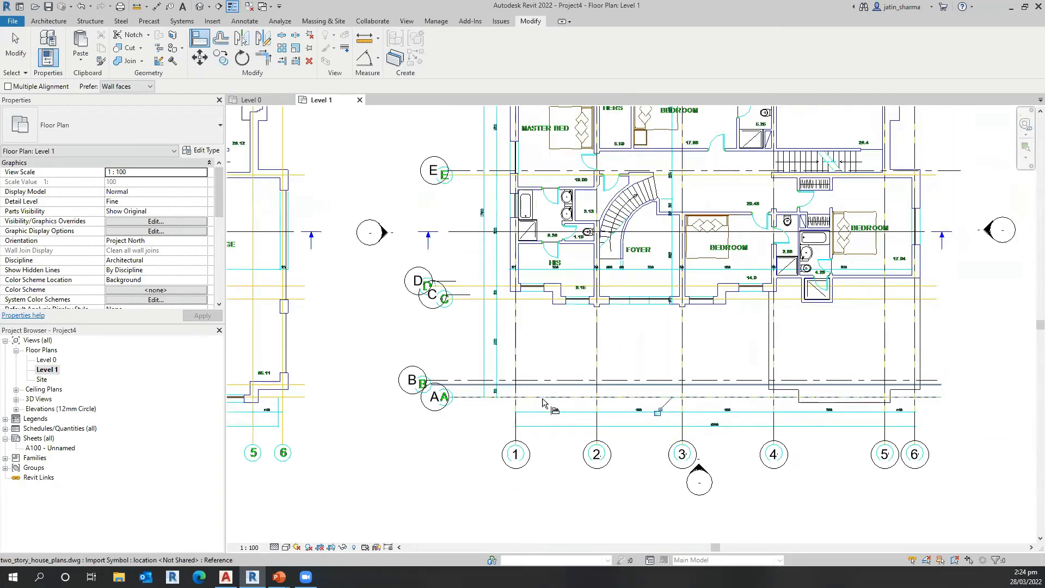
{"action": "scroll", "coordinate": [545, 432], "scroll_direction": "down", "scroll_amount": 3}
{"action": "scroll", "coordinate": [490, 422], "scroll_direction": "up", "scroll_amount": 5}
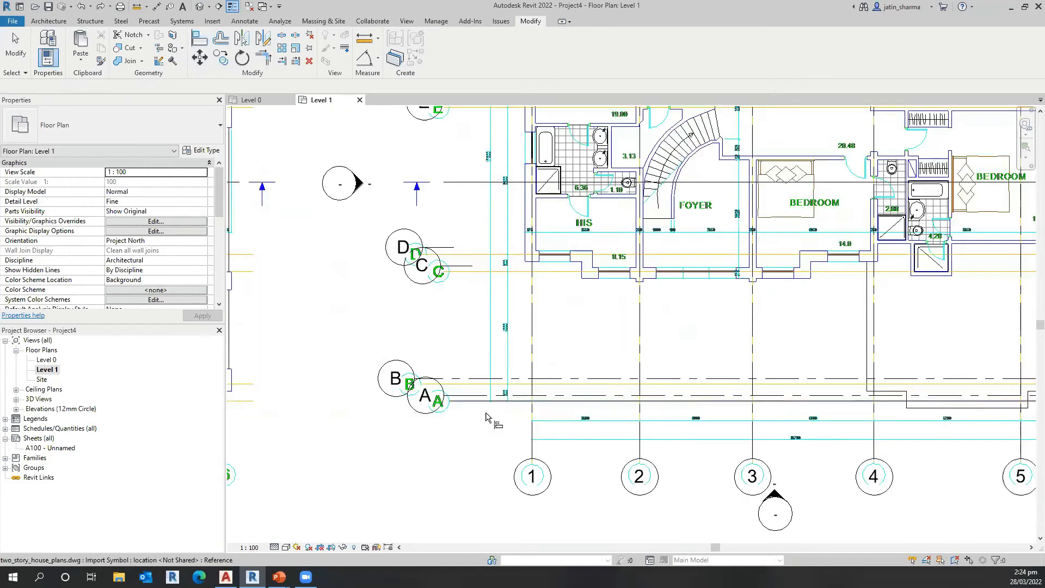
{"action": "scroll", "coordinate": [490, 431], "scroll_direction": "down", "scroll_amount": 4}
{"action": "scroll", "coordinate": [690, 412], "scroll_direction": "up", "scroll_amount": 2}
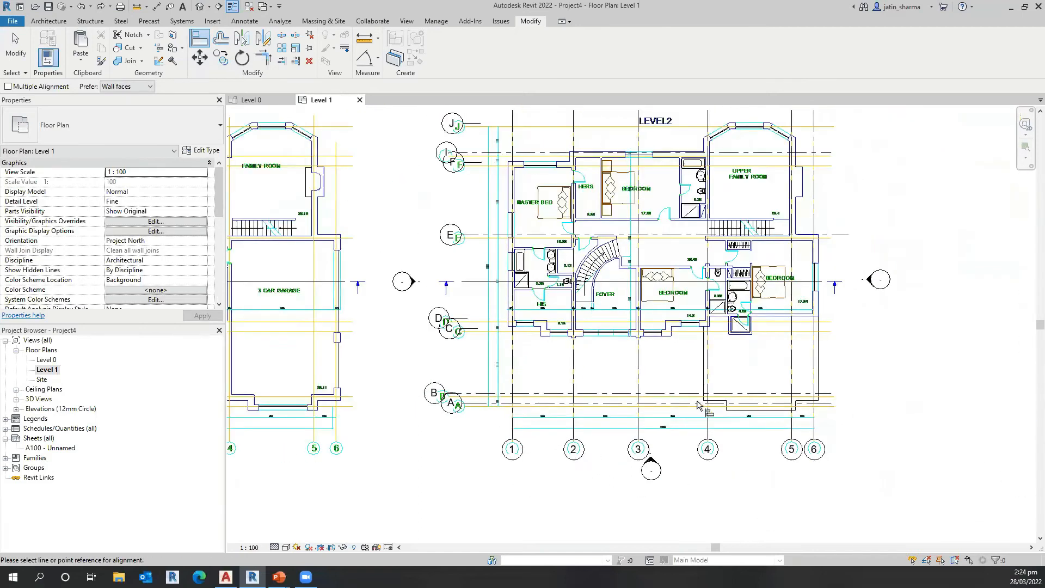
Step: Undo the drawing's alignment to grid 1
{"action": "key", "text": "Escape"}
{"action": "key", "text": "ctrl+z"}
{"action": "scroll", "coordinate": [687, 418], "scroll_direction": "up", "scroll_amount": 1}
{"action": "scroll", "coordinate": [648, 398], "scroll_direction": "down", "scroll_amount": 2}
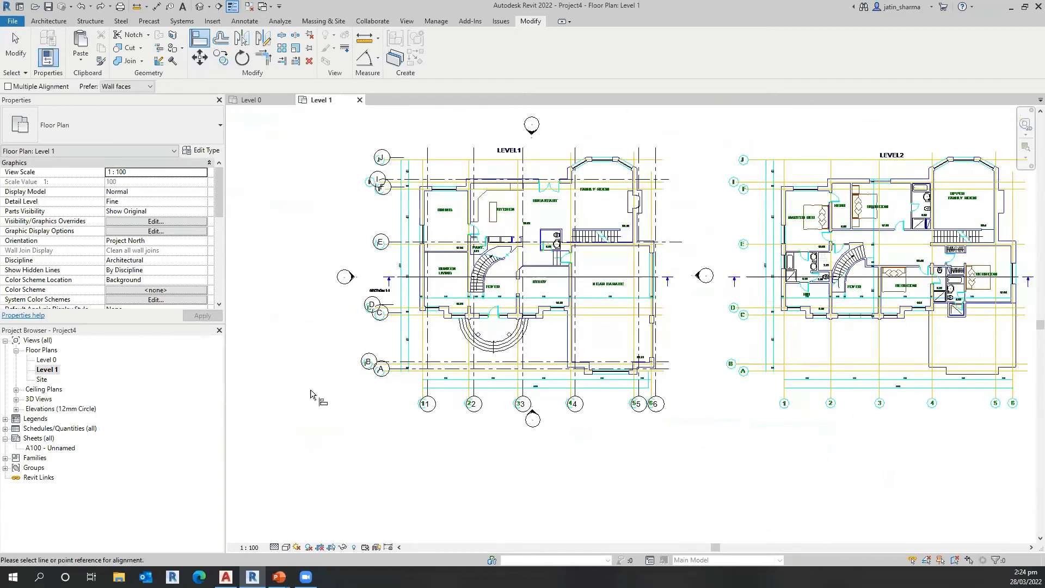
Step: Align the drawing to Revit grid 1 again, using line 1 of its LEVEL2 plan
{"action": "mouse_move", "coordinate": [622, 419]}
{"action": "middle_mouse_down"}
{"action": "mouse_move", "coordinate": [624, 377]}
{"action": "mouse_move", "coordinate": [773, 436]}
{"action": "mouse_move", "coordinate": [476, 454]}
{"action": "mouse_move", "coordinate": [468, 532]}
{"action": "mouse_move", "coordinate": [635, 504]}
{"action": "mouse_move", "coordinate": [784, 506]}
{"action": "mouse_move", "coordinate": [621, 426]}
{"action": "middle_mouse_up"}
{"action": "middle_click_drag", "start_coordinate": [578, 391], "coordinate": [708, 392]}
{"action": "middle_click_drag", "start_coordinate": [615, 457], "coordinate": [633, 455]}
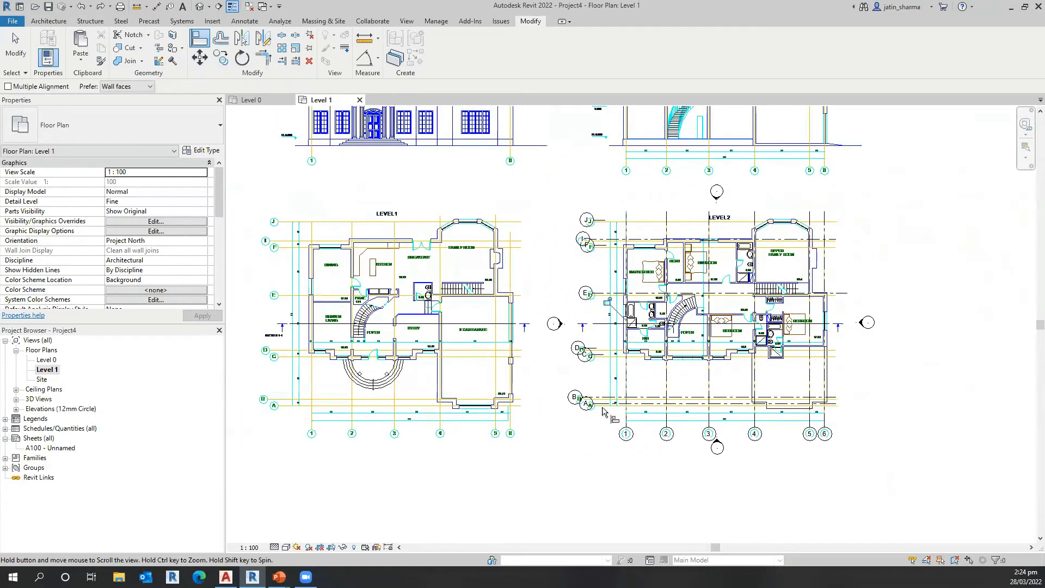
Step: Align line A of the drawing's LEVEL2 plan with Revit grid A and end the Align command
{"action": "scroll", "coordinate": [595, 405], "scroll_direction": "up", "scroll_amount": 6}
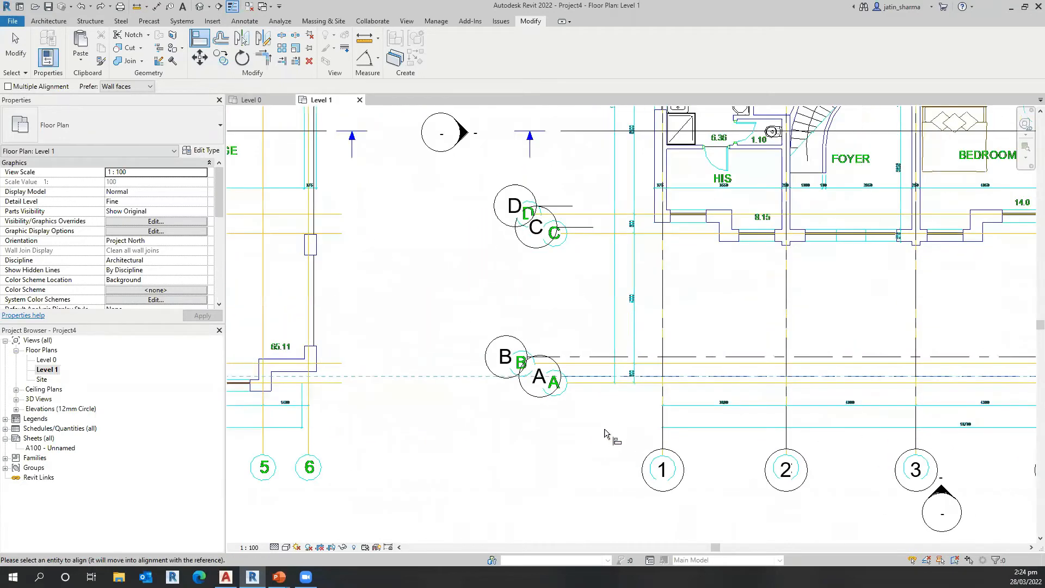
{"action": "scroll", "coordinate": [611, 438], "scroll_direction": "down", "scroll_amount": 3}
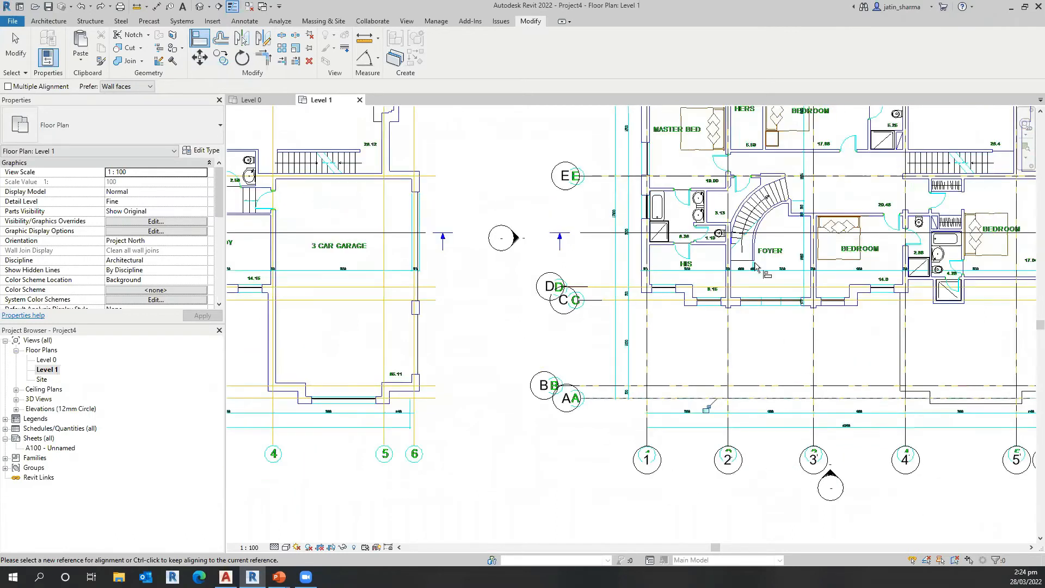
{"action": "scroll", "coordinate": [684, 335], "scroll_direction": "down", "scroll_amount": 2}
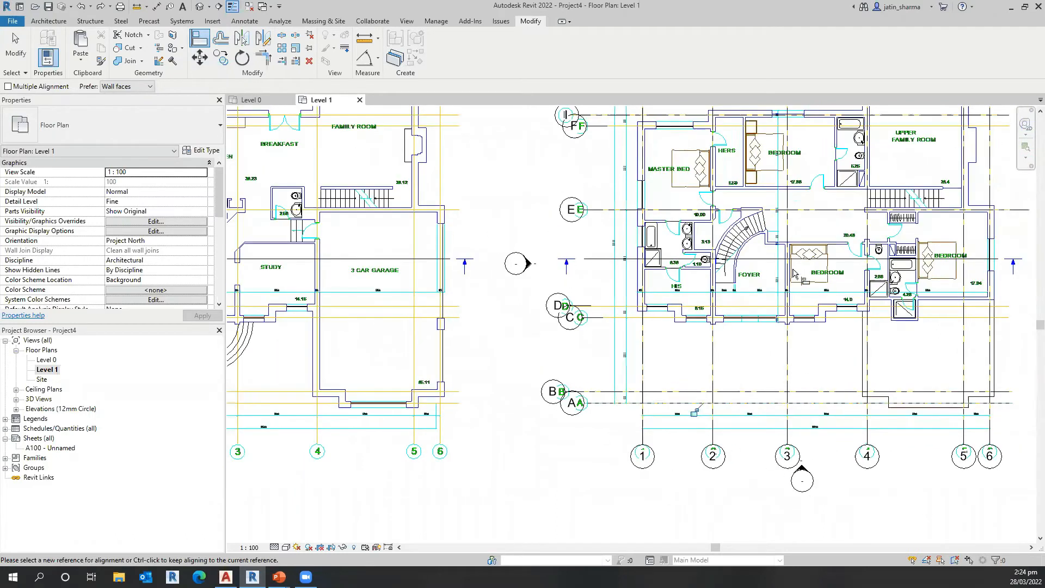
{"action": "scroll", "coordinate": [760, 286], "scroll_direction": "down", "scroll_amount": 1}
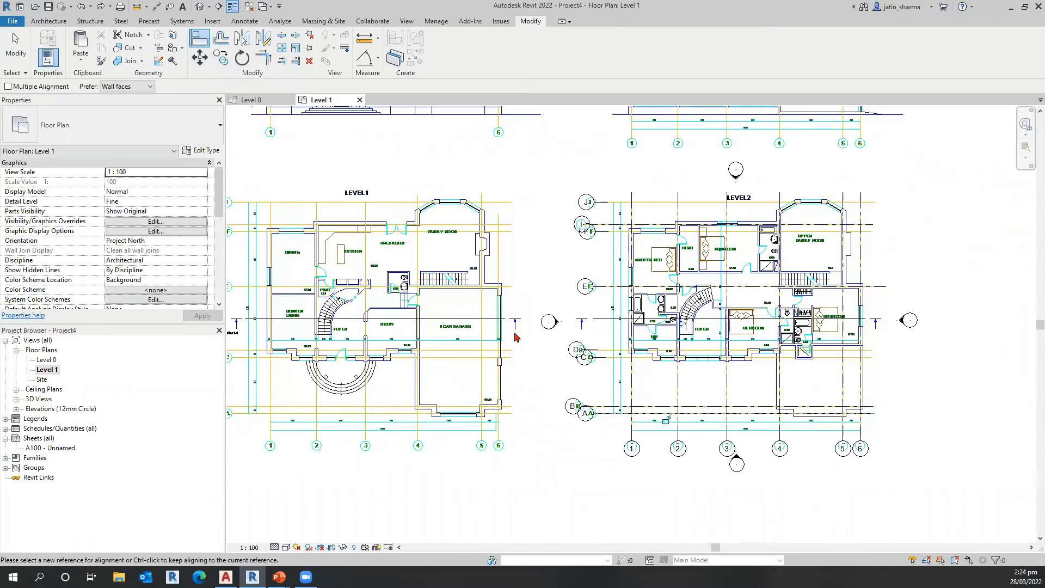
{"action": "scroll", "coordinate": [615, 357], "scroll_direction": "down", "scroll_amount": 4}
{"action": "key", "text": "Escape"}
{"action": "key", "text": "Escape"}
{"action": "left_click", "coordinate": [583, 168]}
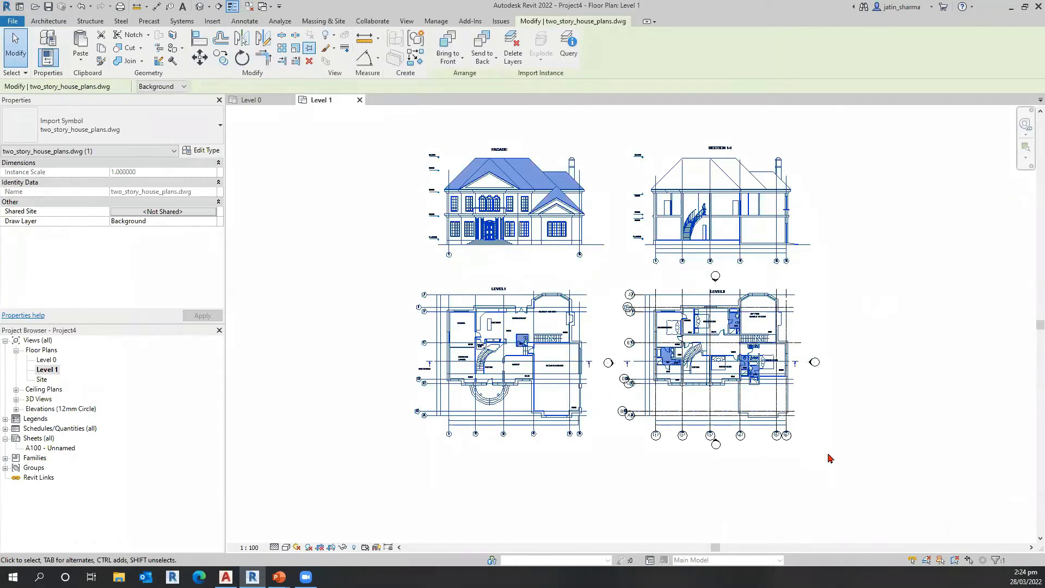
{"action": "left_click", "coordinate": [834, 457]}
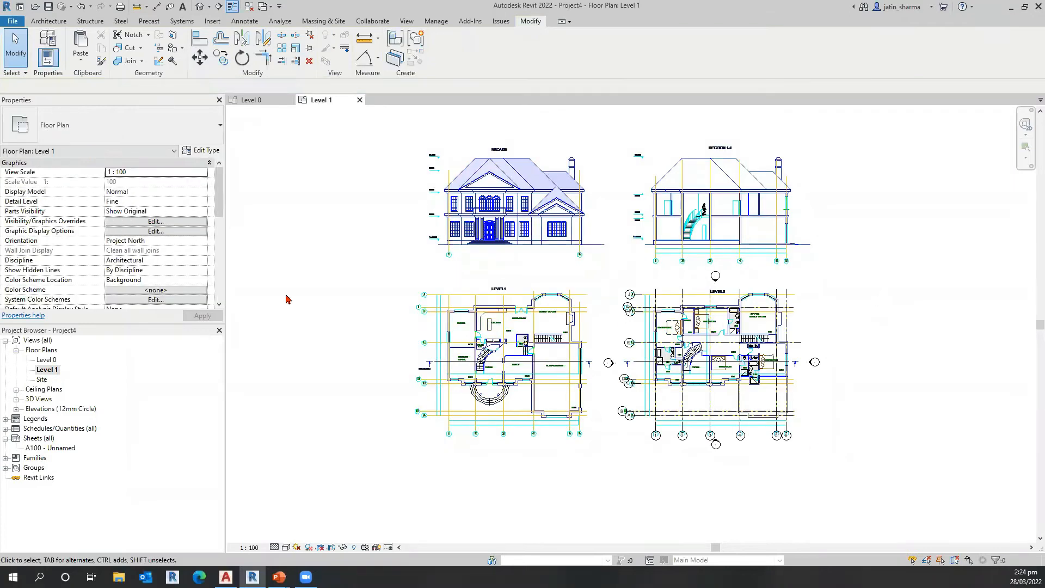
Step: Turn on Crop View for the Level 1 floor plan and show its crop region
{"action": "key", "text": "ctrl"}
{"action": "scroll", "coordinate": [156, 263], "scroll_direction": "down", "scroll_amount": 5}
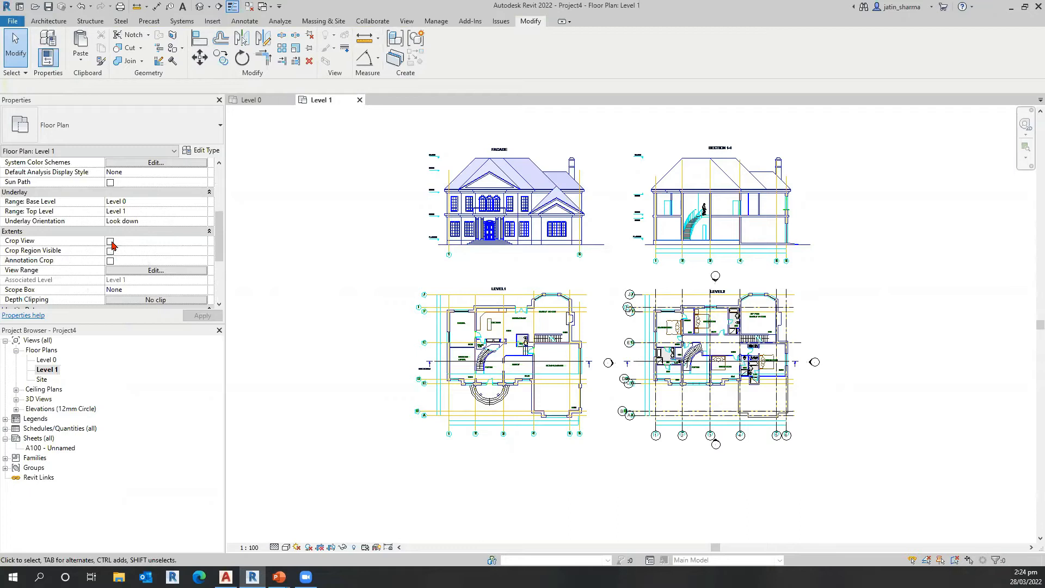
{"action": "left_click", "coordinate": [110, 241]}
{"action": "left_click", "coordinate": [331, 548]}
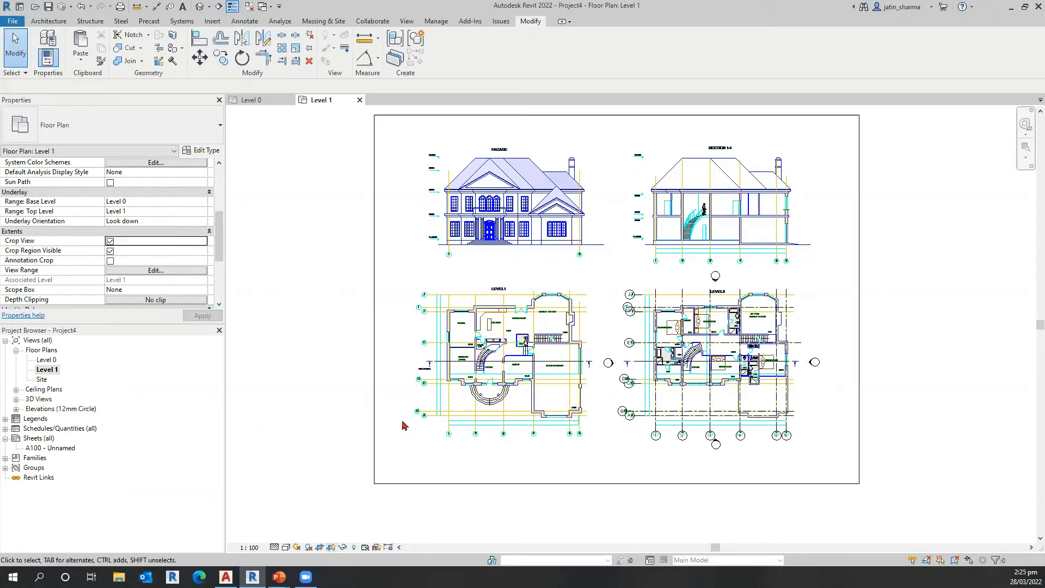
Step: Pull in the crop region's left edge to exclude the facade and LEVEL1 plan, and raise its bottom edge toward the grid bubbles
{"action": "left_click", "coordinate": [374, 410]}
{"action": "left_click_drag", "start_coordinate": [374, 299], "coordinate": [599, 300]}
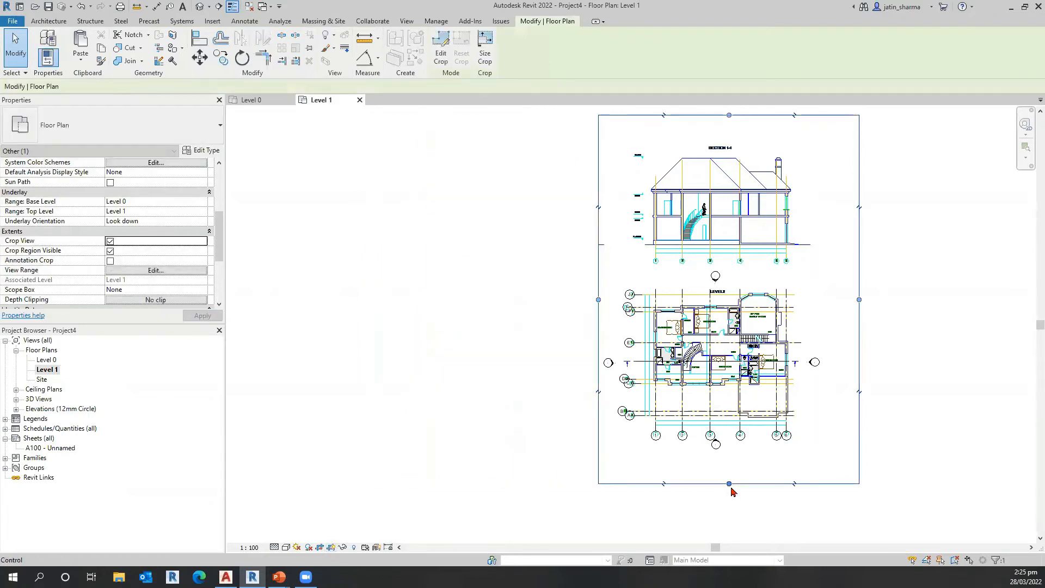
{"action": "scroll", "coordinate": [730, 485], "scroll_direction": "up", "scroll_amount": 3}
{"action": "scroll", "coordinate": [728, 485], "scroll_direction": "up", "scroll_amount": 2}
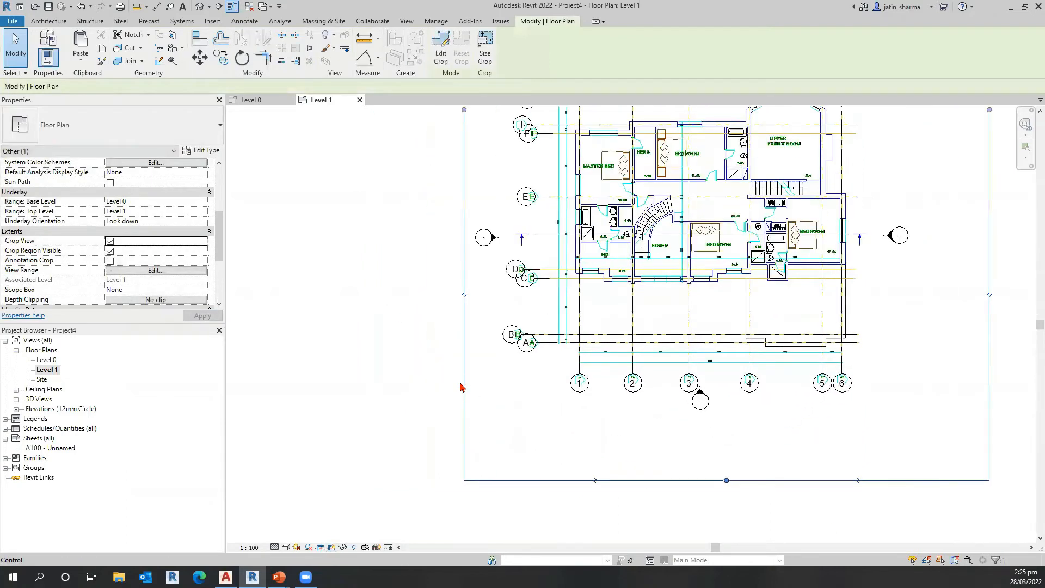
{"action": "left_click_drag", "start_coordinate": [728, 480], "coordinate": [727, 423]}
{"action": "middle_click_drag", "start_coordinate": [642, 233], "coordinate": [564, 214]}
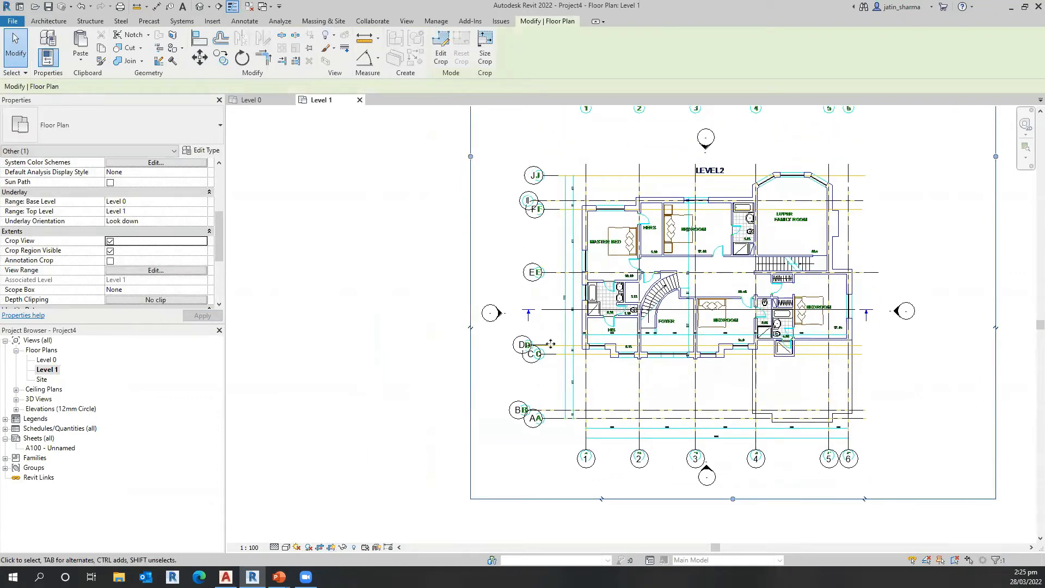
Step: Lower the crop region's top edge to exclude the section drawing above the LEVEL2 plan, and hide the crop region
{"action": "scroll", "coordinate": [551, 344], "scroll_direction": "down", "scroll_amount": 1}
{"action": "scroll", "coordinate": [644, 448], "scroll_direction": "down", "scroll_amount": 1}
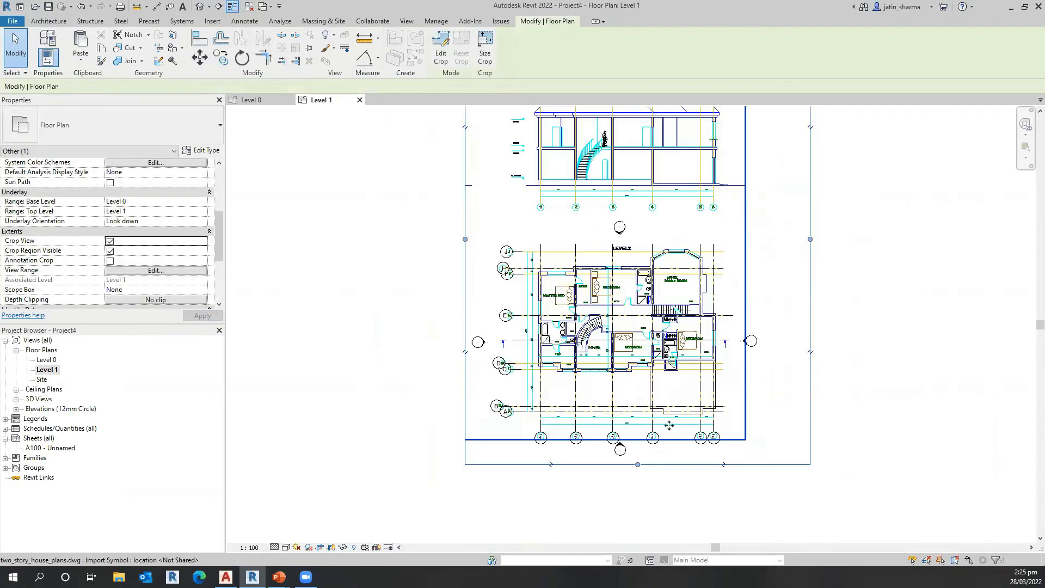
{"action": "scroll", "coordinate": [669, 427], "scroll_direction": "down", "scroll_amount": 2}
{"action": "left_click", "coordinate": [760, 460]}
{"action": "middle_click_drag", "start_coordinate": [758, 500], "coordinate": [802, 465]}
{"action": "left_click", "coordinate": [331, 547]}
{"action": "scroll", "coordinate": [605, 479], "scroll_direction": "up", "scroll_amount": 2}
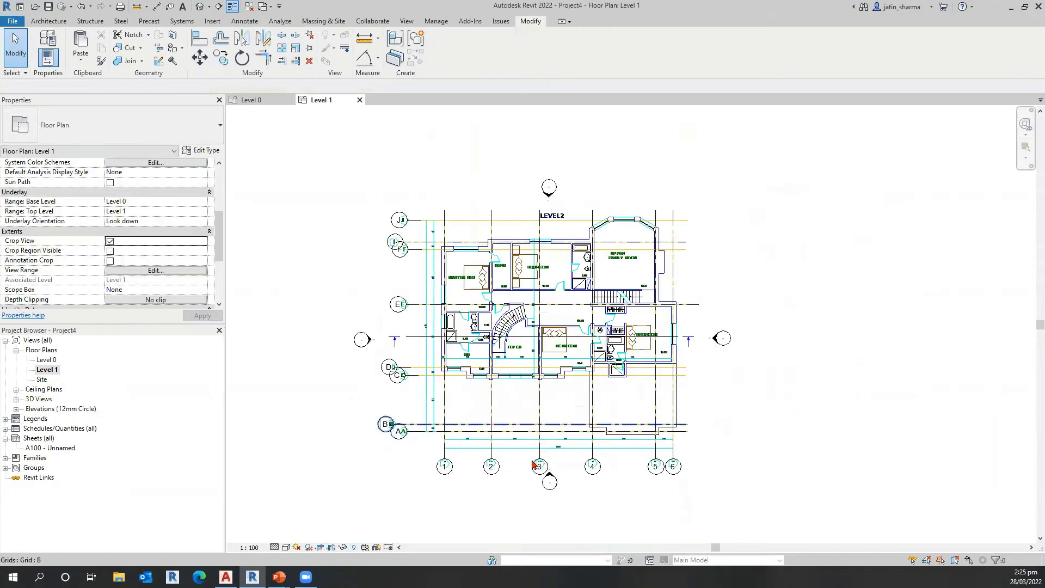
{"action": "scroll", "coordinate": [539, 466], "scroll_direction": "up", "scroll_amount": 2}
{"action": "middle_click_drag", "start_coordinate": [465, 344], "coordinate": [455, 272]}
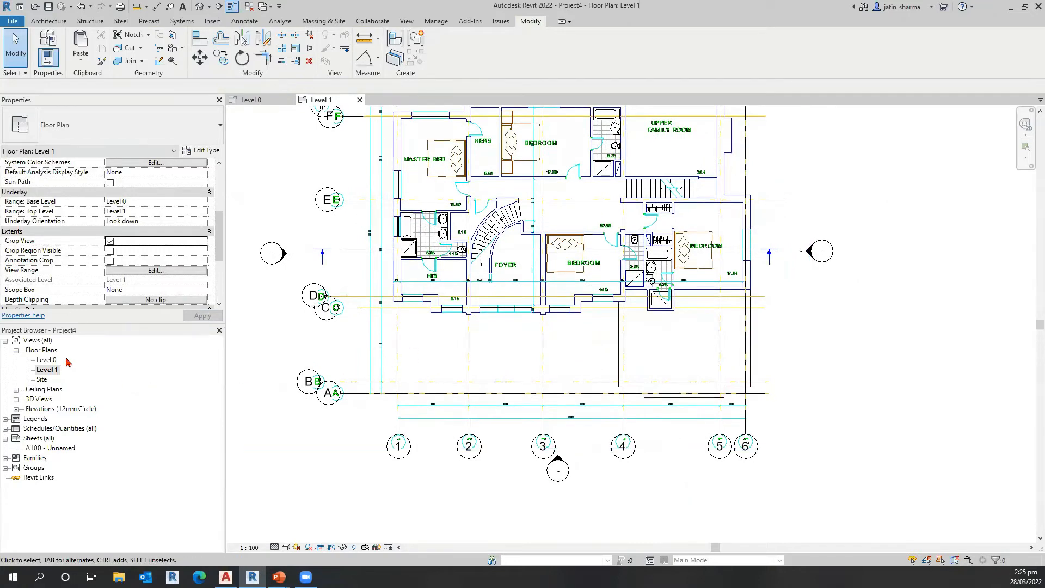
Step: Compare the Level 1 and Level 0 floor plans, and set the Level 0 view scale to 1:50
{"action": "scroll", "coordinate": [456, 360], "scroll_direction": "down", "scroll_amount": 1}
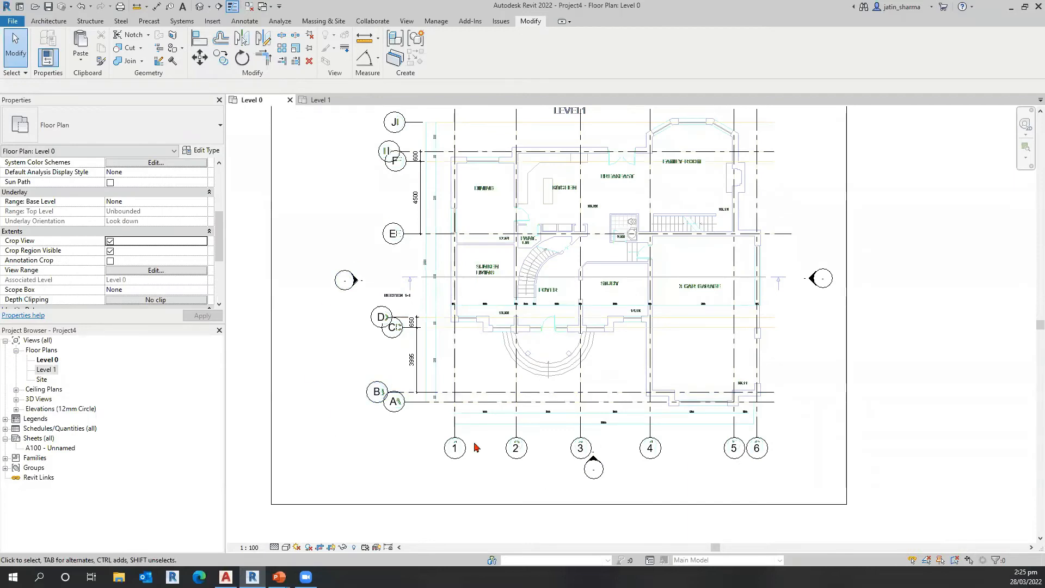
{"action": "left_click", "coordinate": [49, 369]}
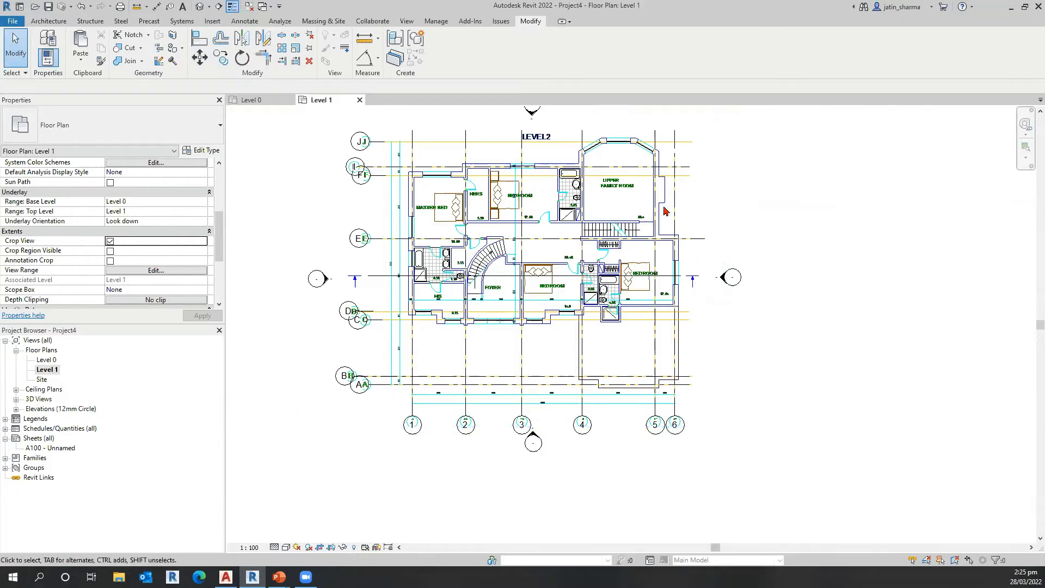
{"action": "double_click", "coordinate": [48, 361]}
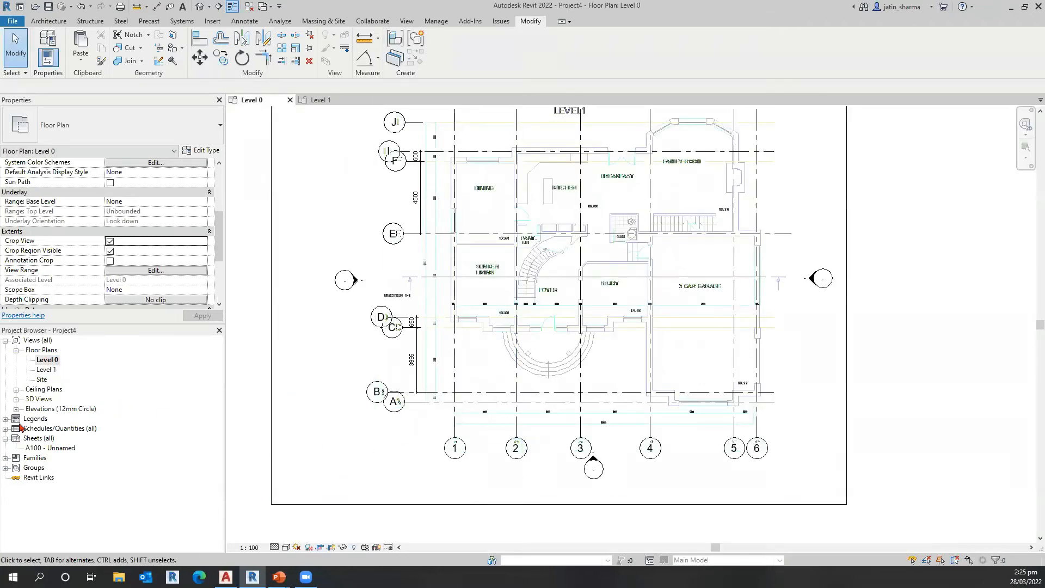
{"action": "scroll", "coordinate": [122, 212], "scroll_direction": "down", "scroll_amount": 3}
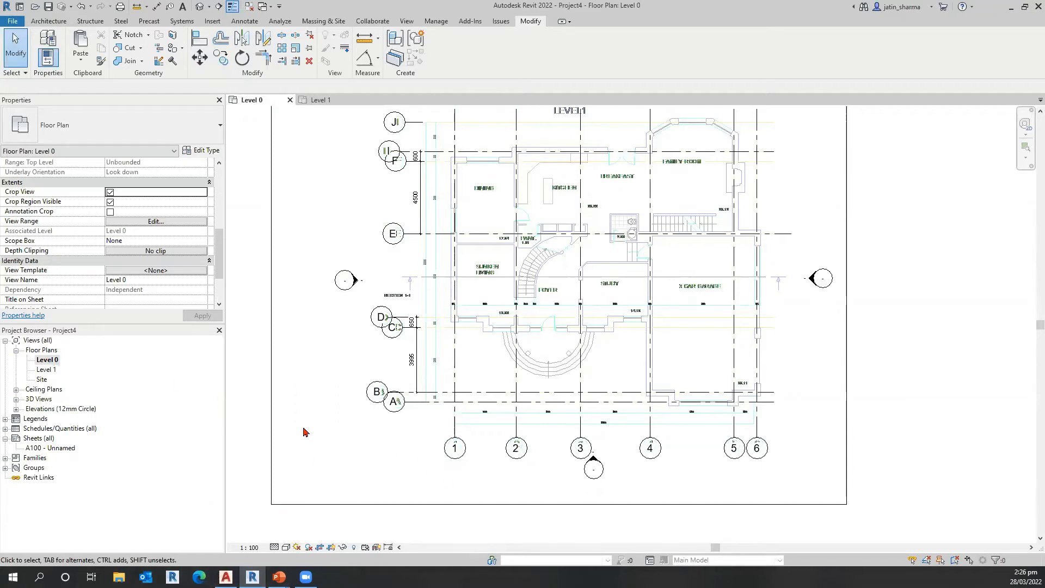
{"action": "left_click", "coordinate": [249, 548]}
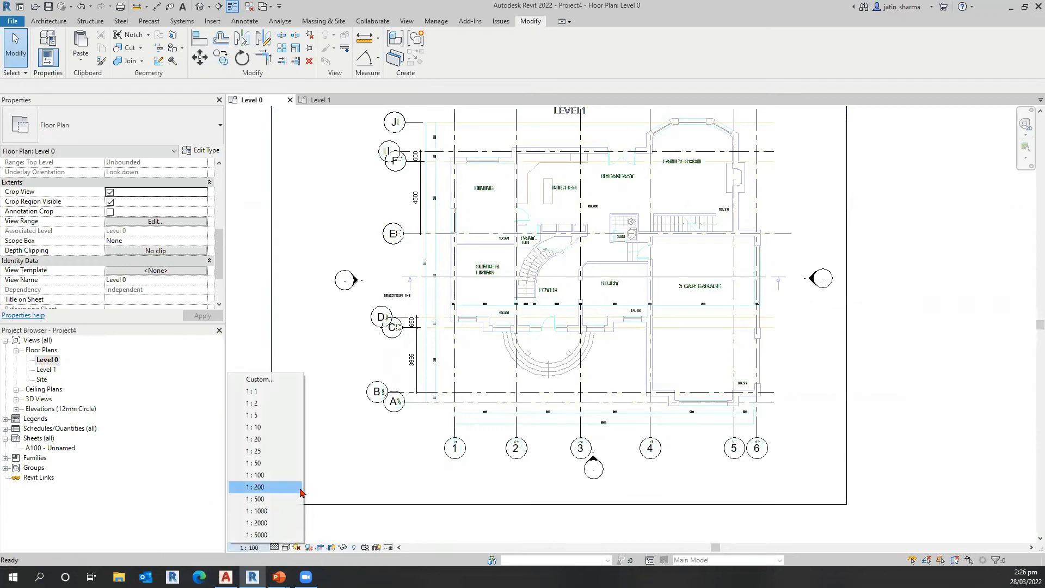
{"action": "left_click", "coordinate": [279, 464]}
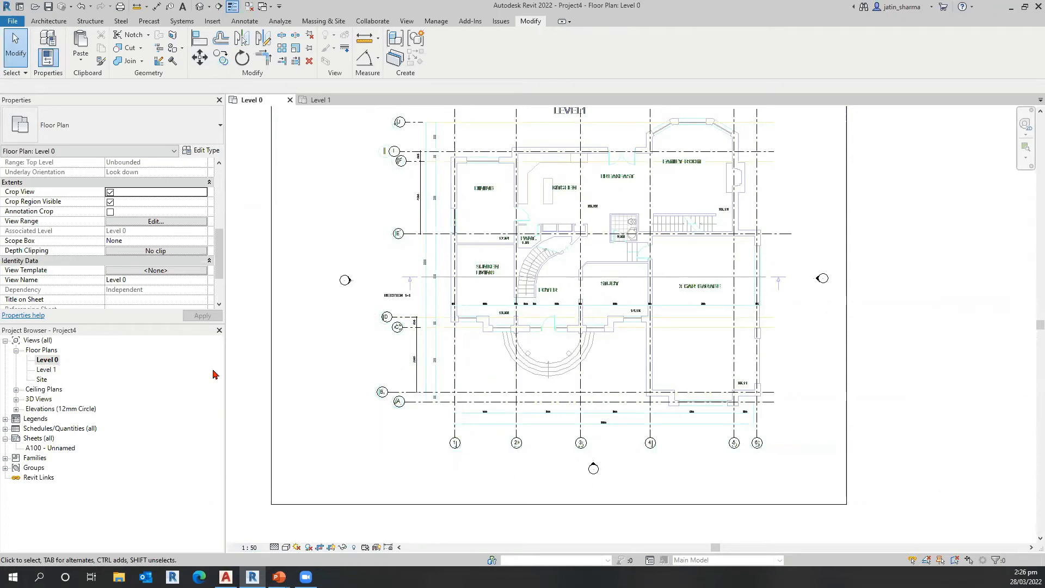
Step: Create a view template named Plan View from the current Level 0 floor plan, keeping all its properties included
{"action": "middle_click_drag", "start_coordinate": [238, 386], "coordinate": [356, 384]}
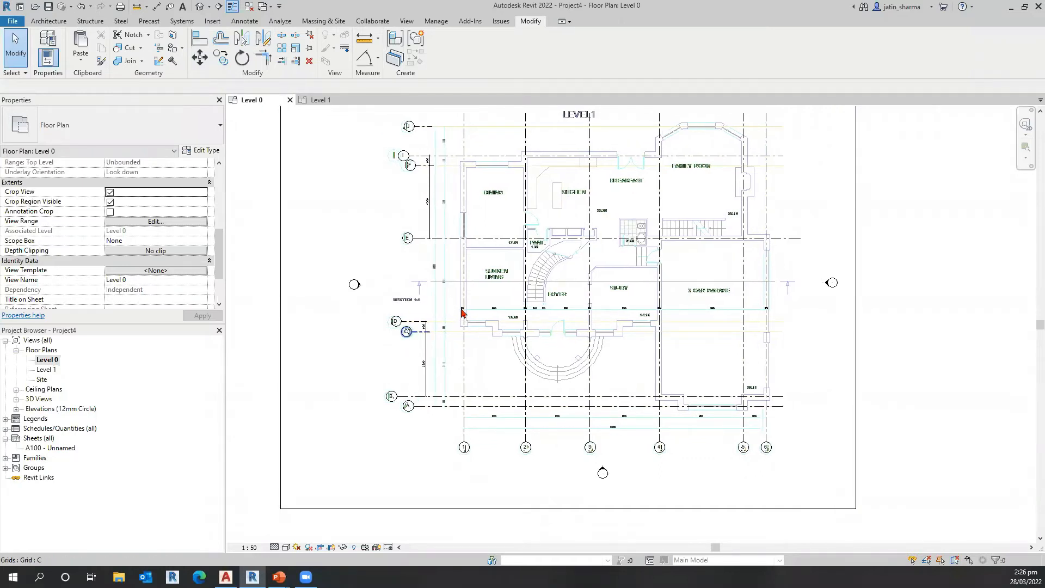
{"action": "left_click", "coordinate": [406, 21]}
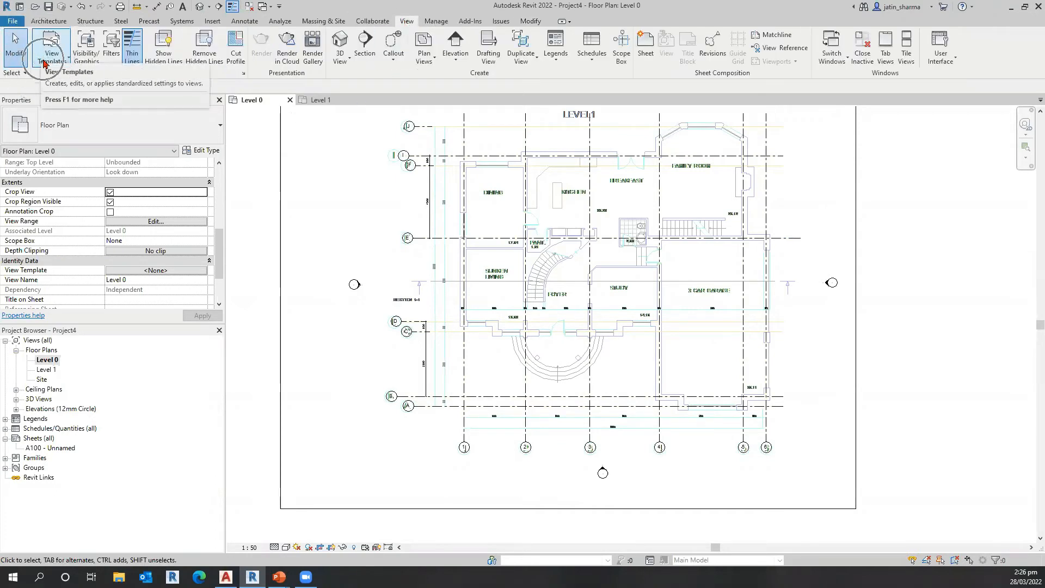
{"action": "left_click", "coordinate": [62, 65]}
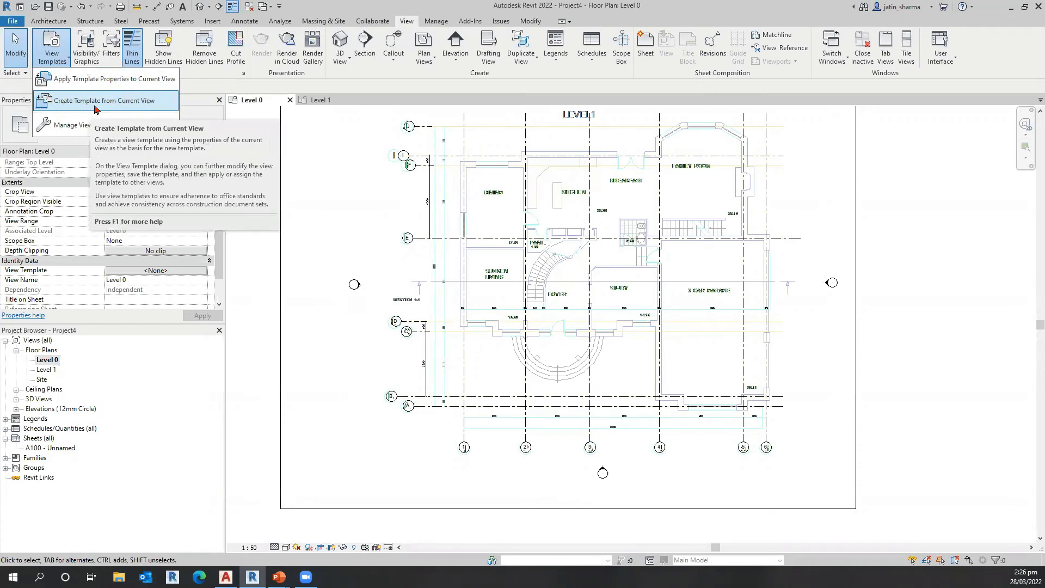
{"action": "left_click", "coordinate": [127, 101]}
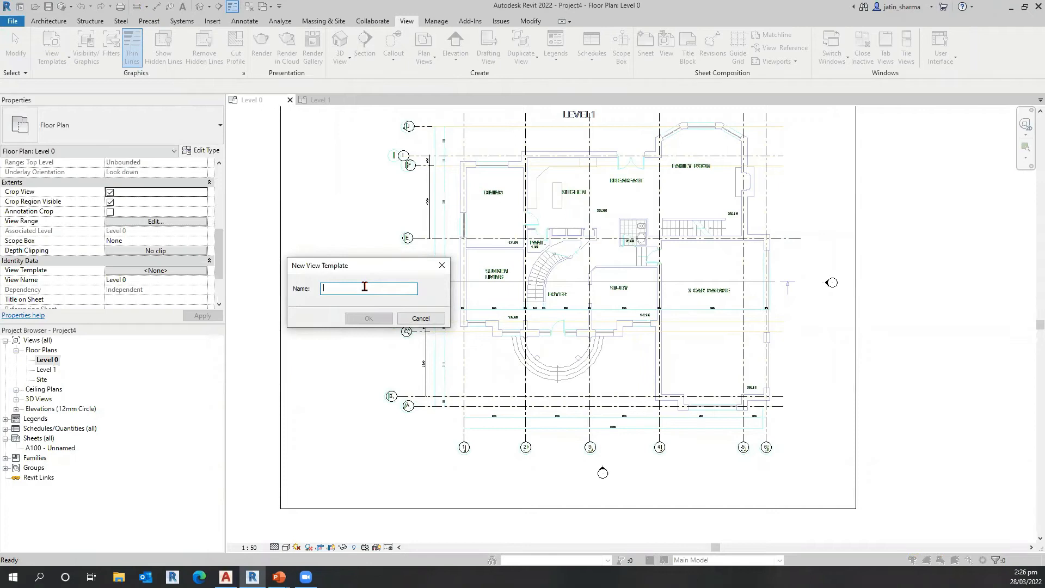
{"action": "type", "text": "Pla"}
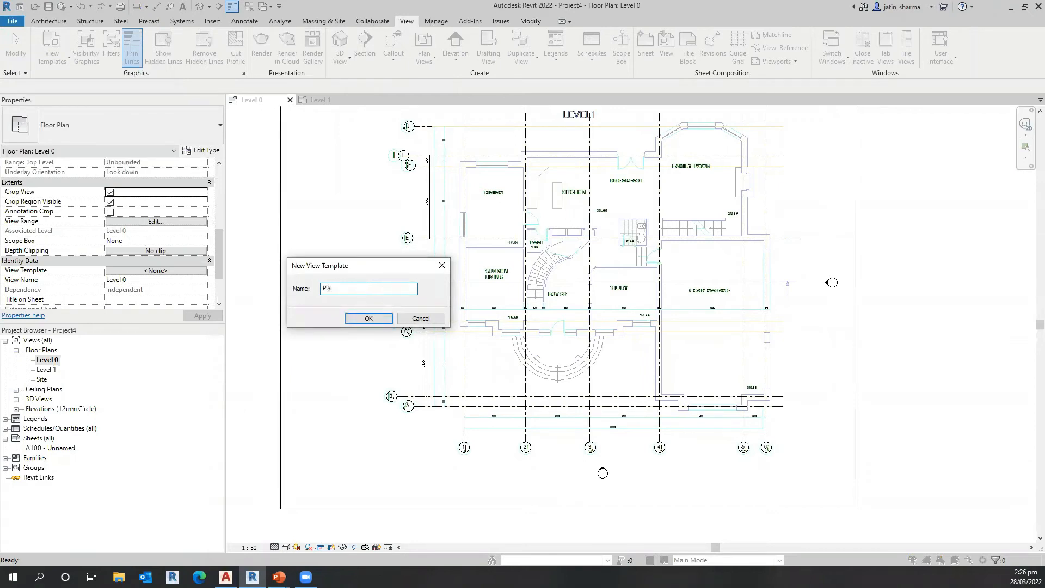
{"action": "type", "text": "n Vui"}
{"action": "key", "text": "BackSpace"}
{"action": "key", "text": "BackSpace"}
{"action": "key", "text": "BackSpace"}
{"action": "type", "text": "View"}
{"action": "left_click", "coordinate": [390, 319]}
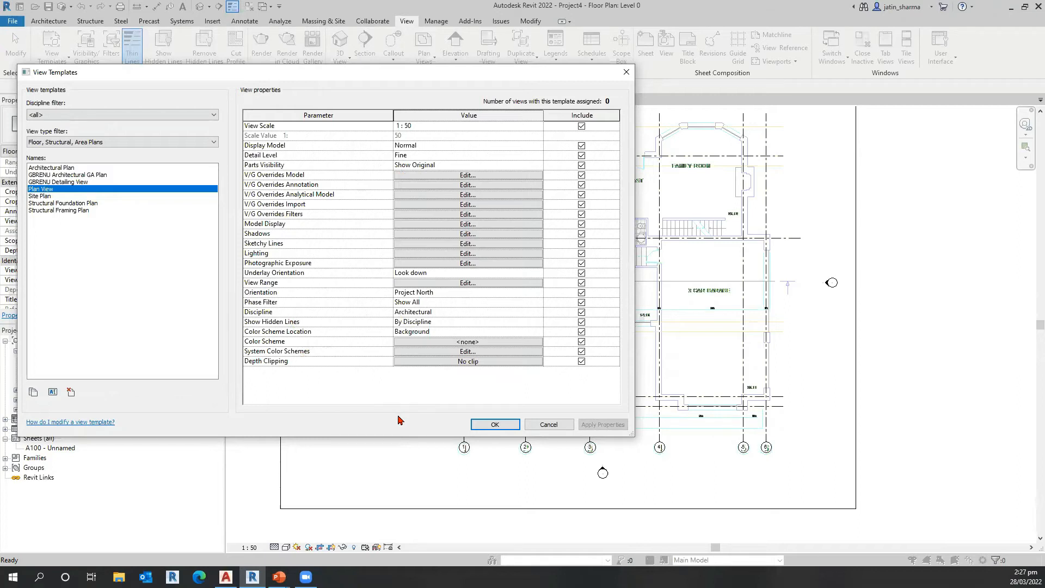
{"action": "left_click", "coordinate": [402, 131]}
{"action": "left_click", "coordinate": [767, 291]}
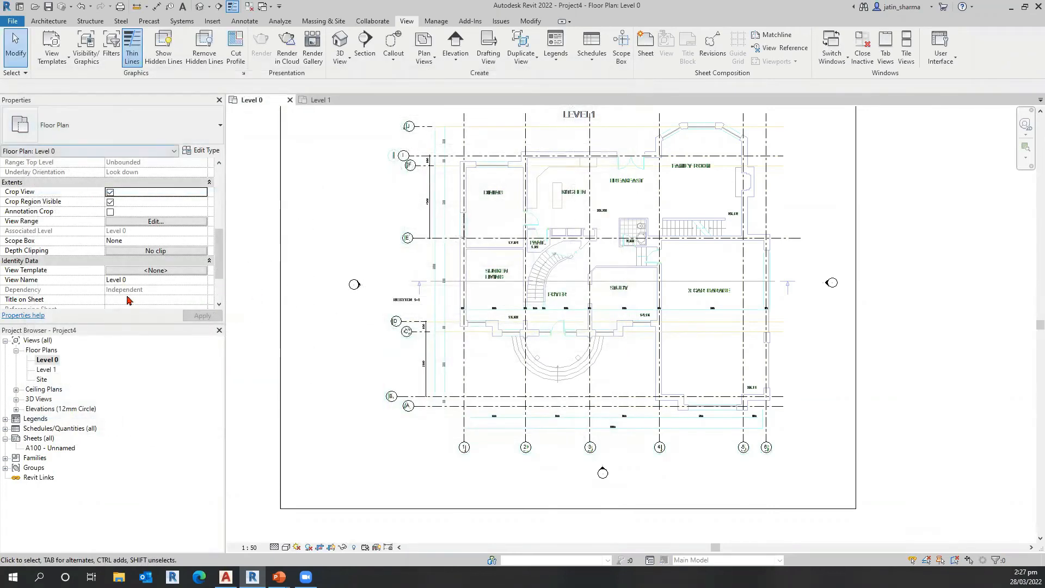
Step: Assign the Plan View template to the Level 0 floor plan
{"action": "scroll", "coordinate": [129, 294], "scroll_direction": "down", "scroll_amount": 2}
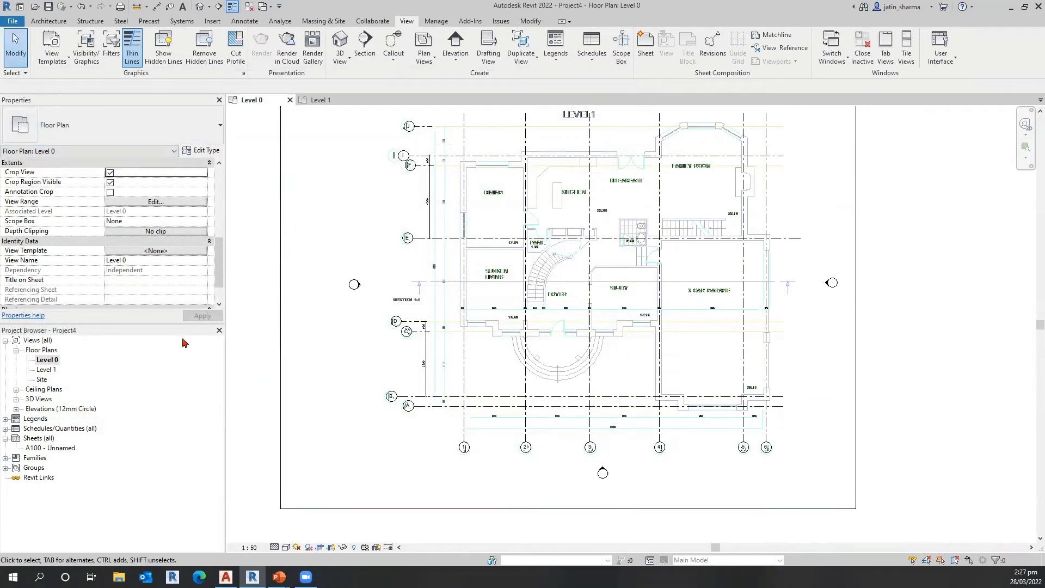
{"action": "left_click", "coordinate": [146, 254]}
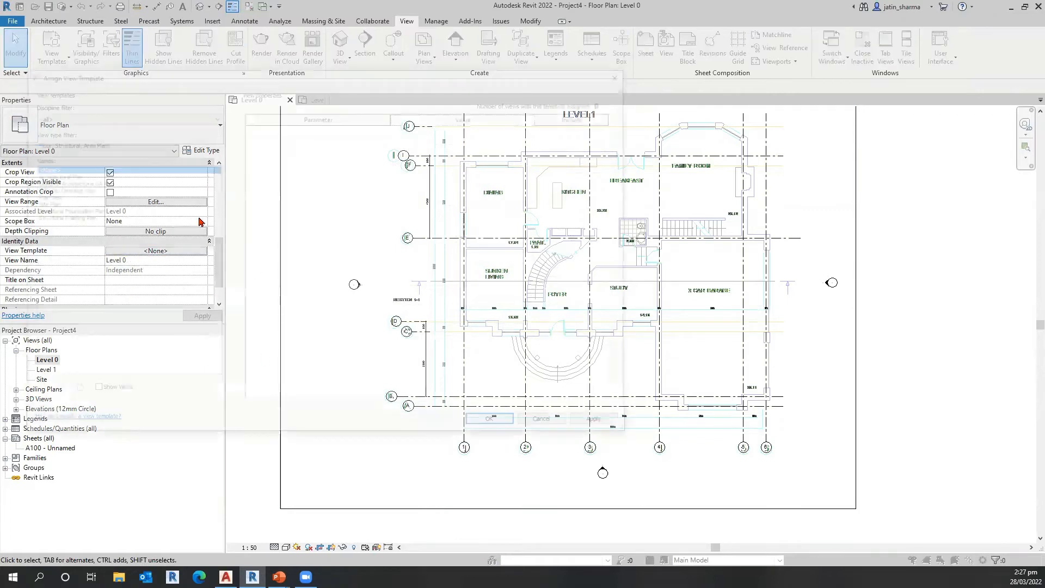
{"action": "left_click", "coordinate": [56, 197]}
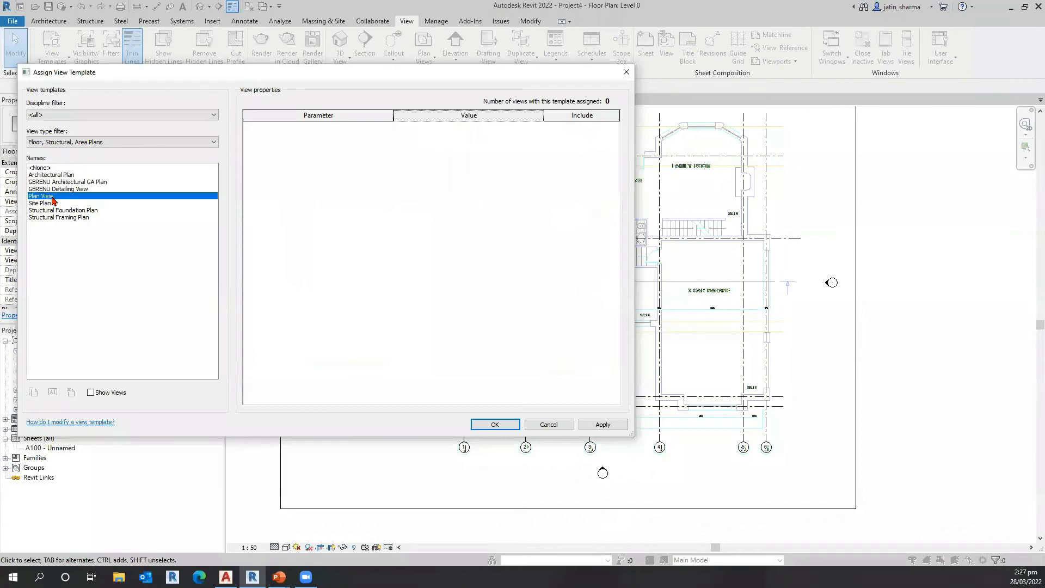
{"action": "left_click", "coordinate": [506, 424]}
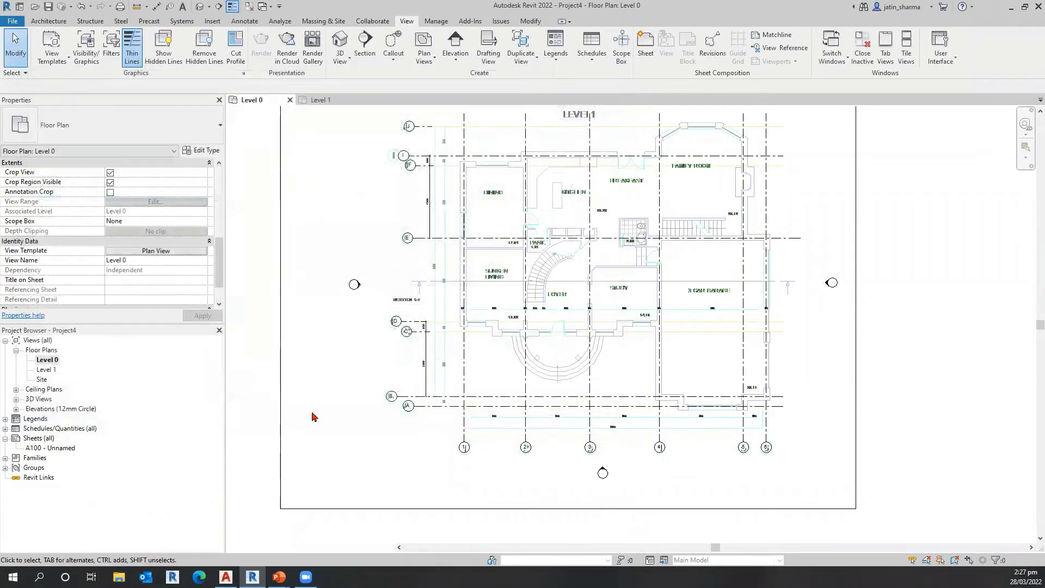
Step: Switch to the Level 1 floor plan and assign the Plan View template to it
{"action": "key", "text": "ctrl+Tab"}
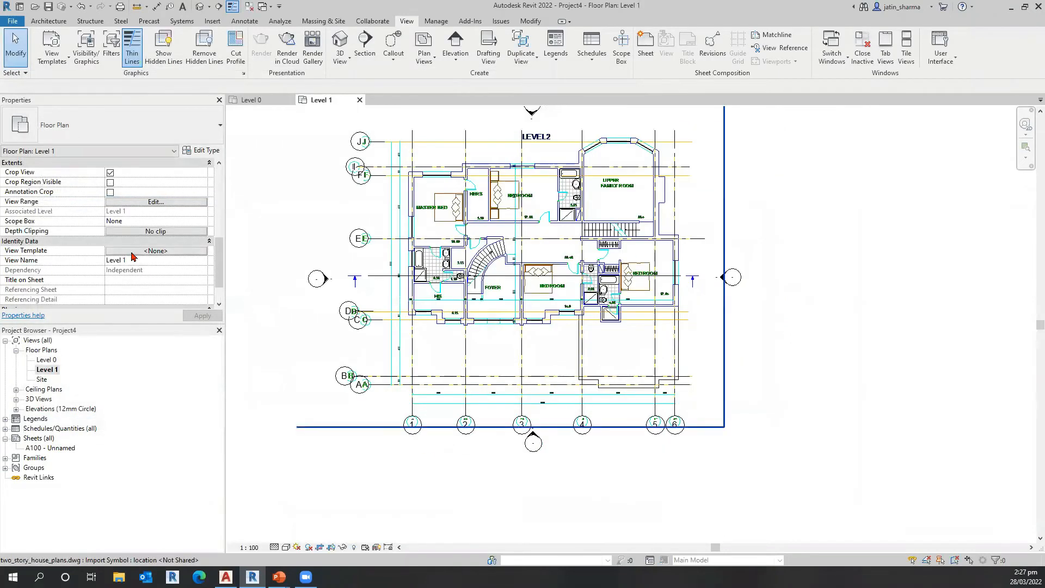
{"action": "left_click", "coordinate": [135, 253]}
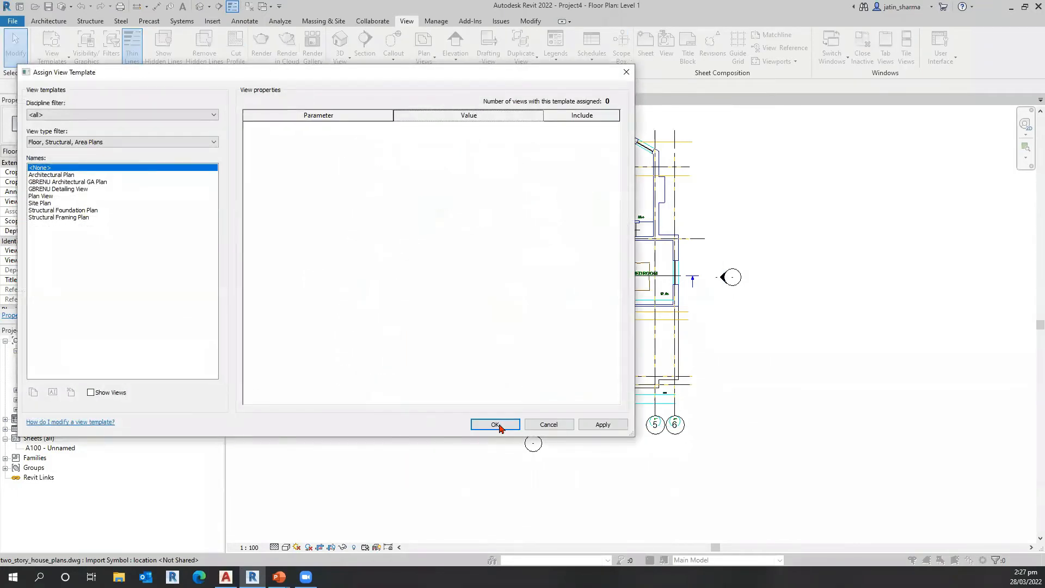
{"action": "left_click", "coordinate": [47, 196]}
{"action": "left_click", "coordinate": [500, 426]}
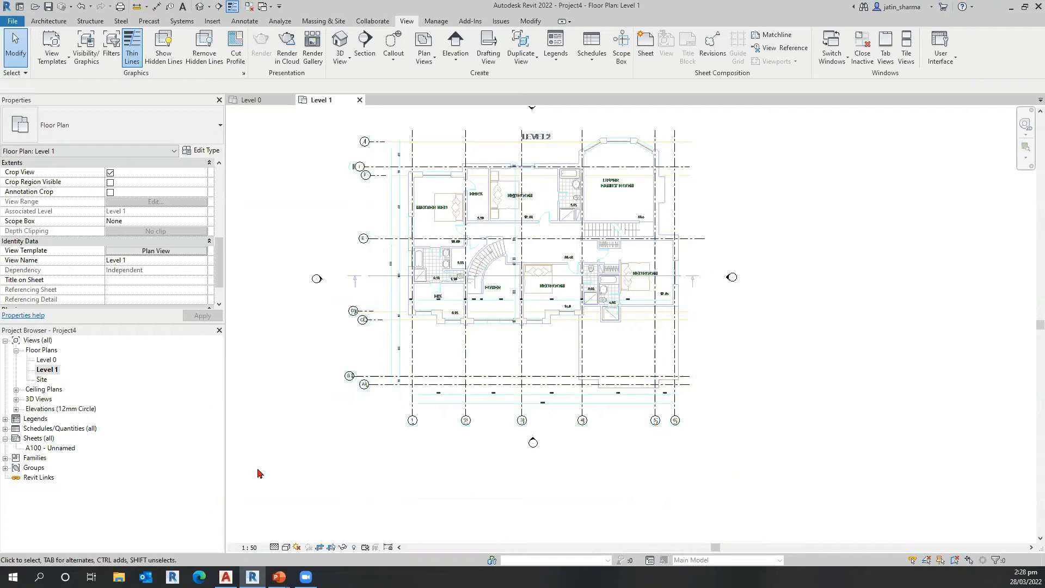
Step: Check whether the view scale of Level 1 can still be changed under its template
{"action": "key", "text": "ctrl"}
{"action": "key", "text": "ctrl"}
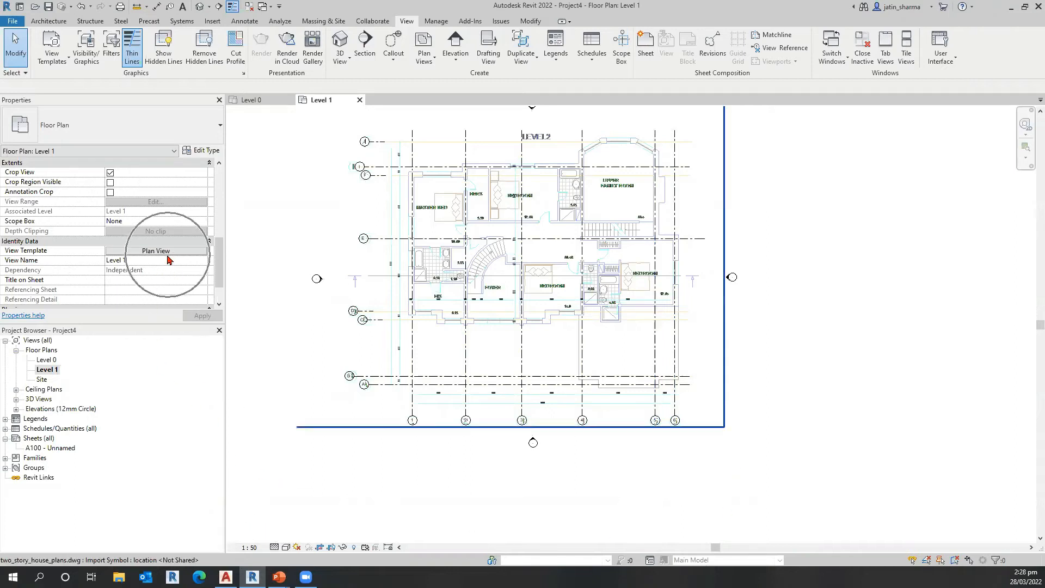
{"action": "left_click", "coordinate": [250, 547]}
{"action": "key", "text": "ctrl"}
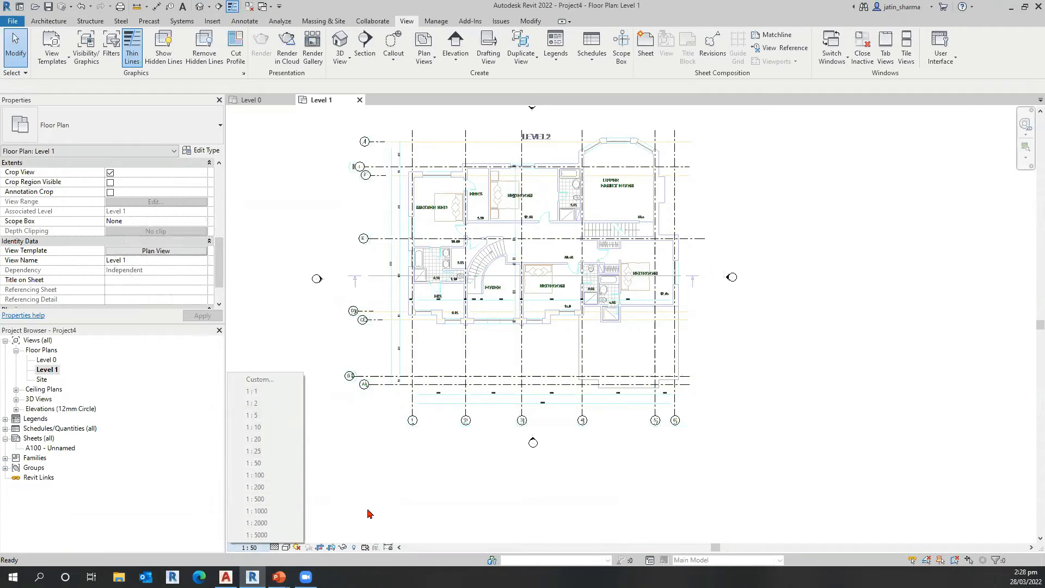
{"action": "left_click", "coordinate": [391, 515]}
Step: Examine the model category visibility overrides of Level 1, close them without changes, and recheck the view scale options
{"action": "key", "text": "v"}
{"action": "key", "text": "g"}
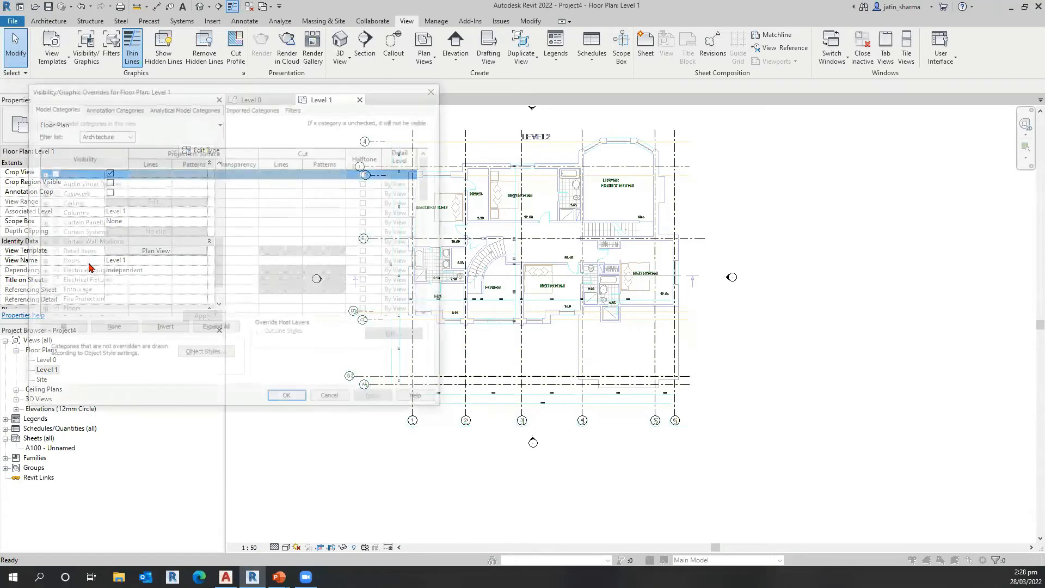
{"action": "left_click", "coordinate": [95, 243]}
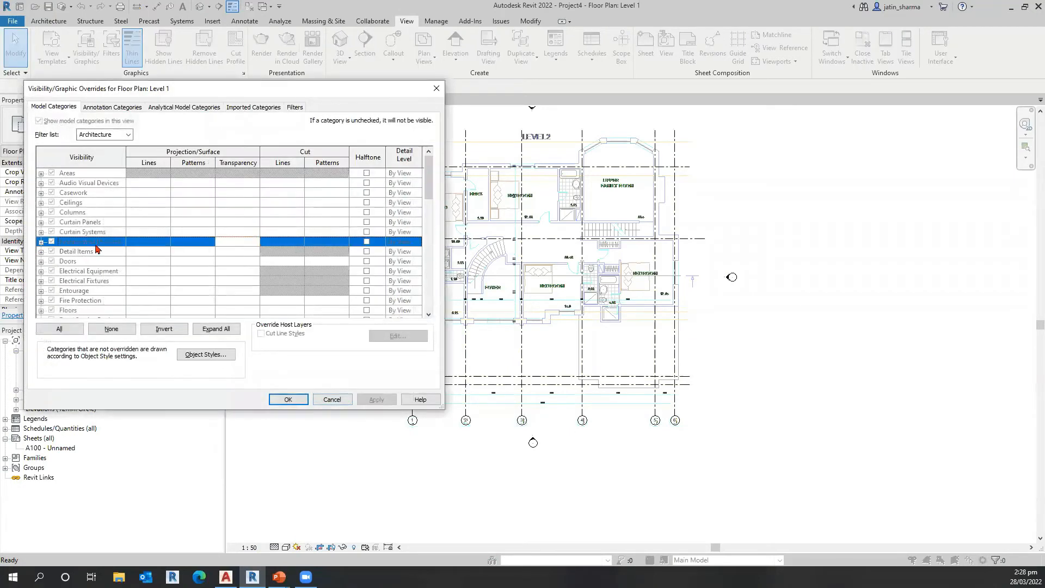
{"action": "left_click", "coordinate": [114, 297]}
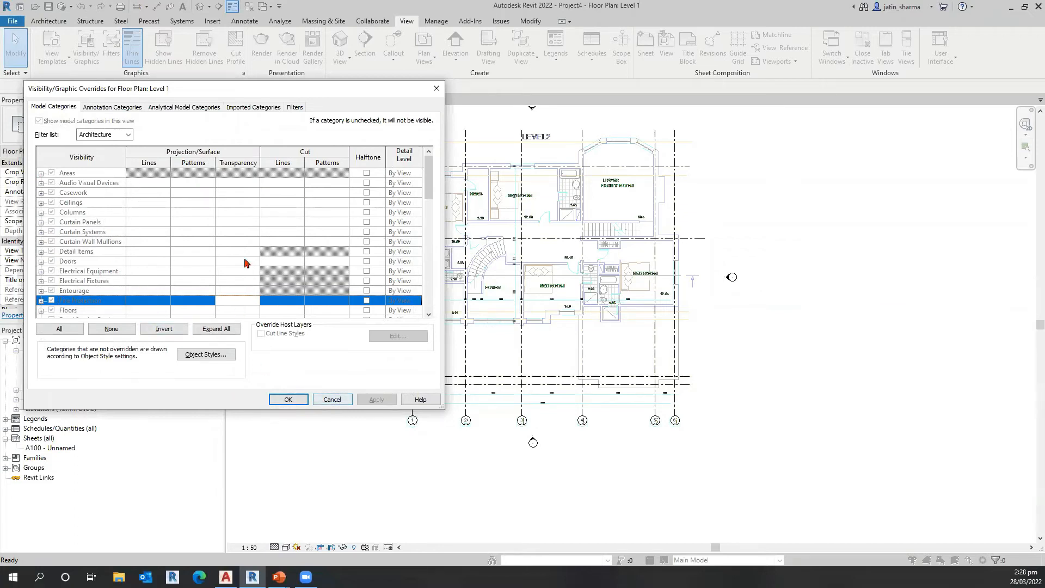
{"action": "scroll", "coordinate": [194, 294], "scroll_direction": "down", "scroll_amount": 3}
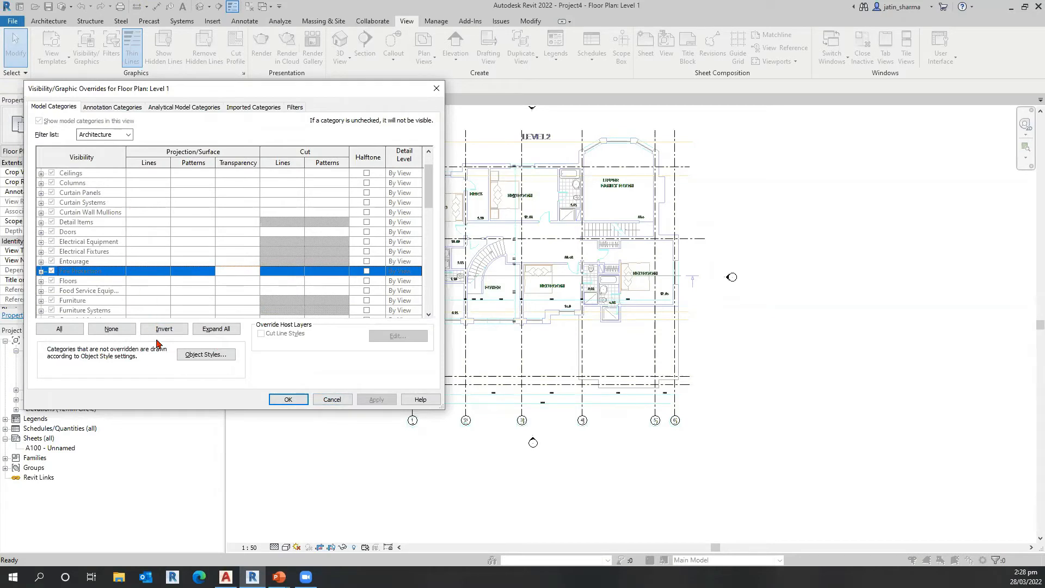
{"action": "left_click", "coordinate": [333, 399]}
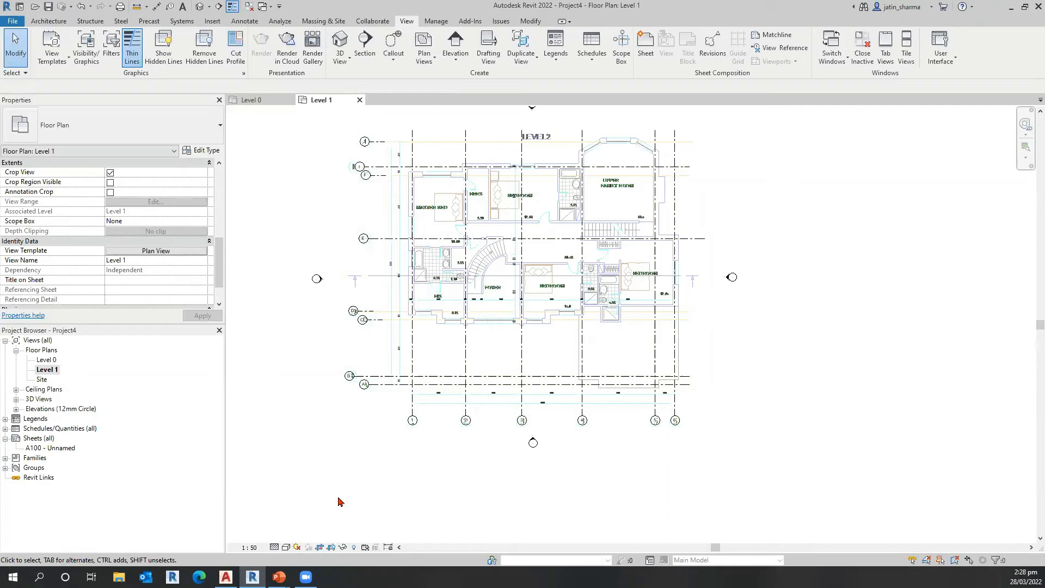
{"action": "left_click", "coordinate": [251, 547]}
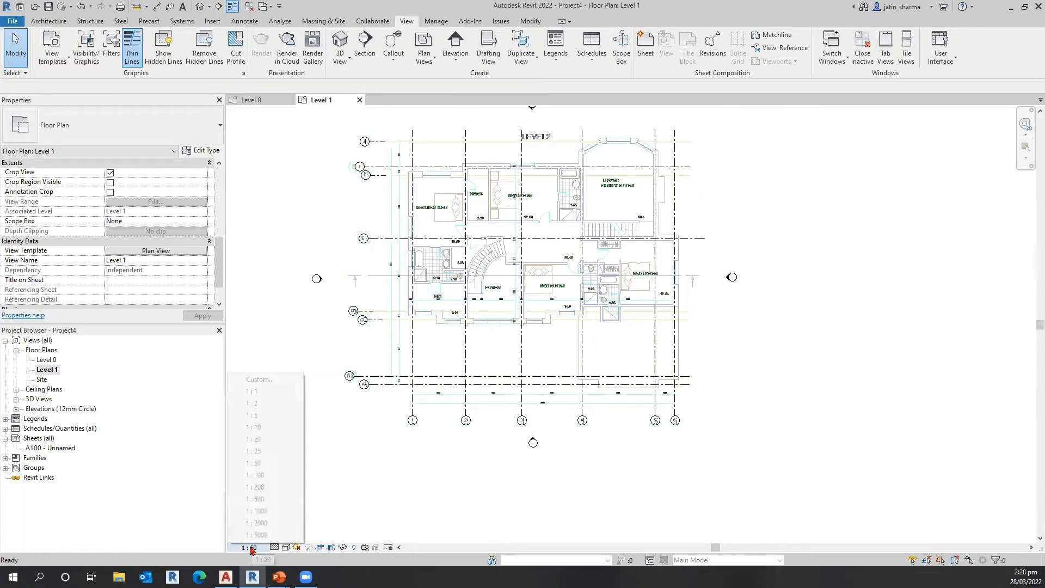
{"action": "left_click", "coordinate": [391, 533]}
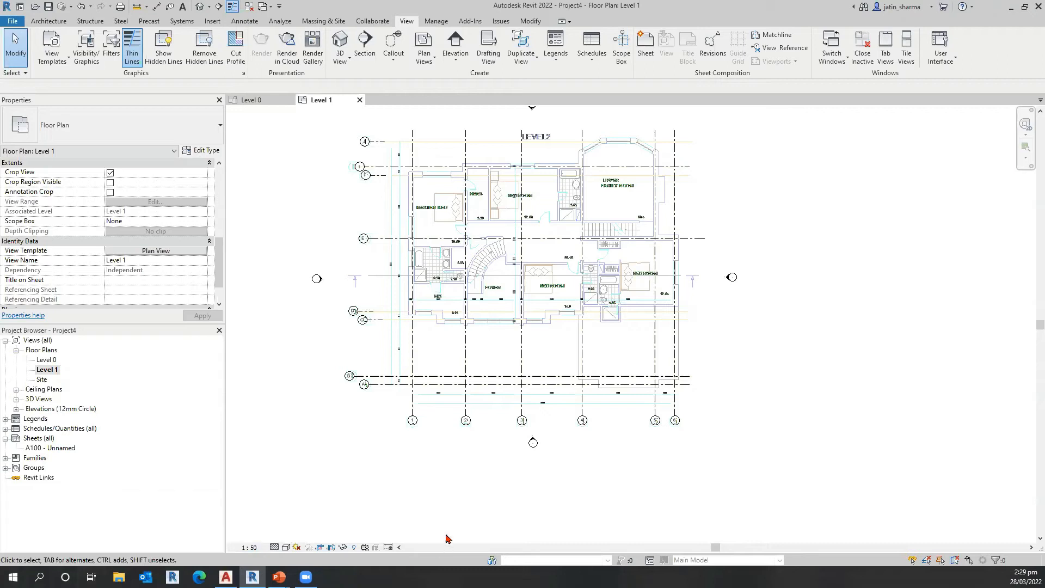
Step: Switch from the Level 1 plan to the Level 0 floor plan
{"action": "middle_click_drag", "start_coordinate": [437, 490], "coordinate": [464, 502]}
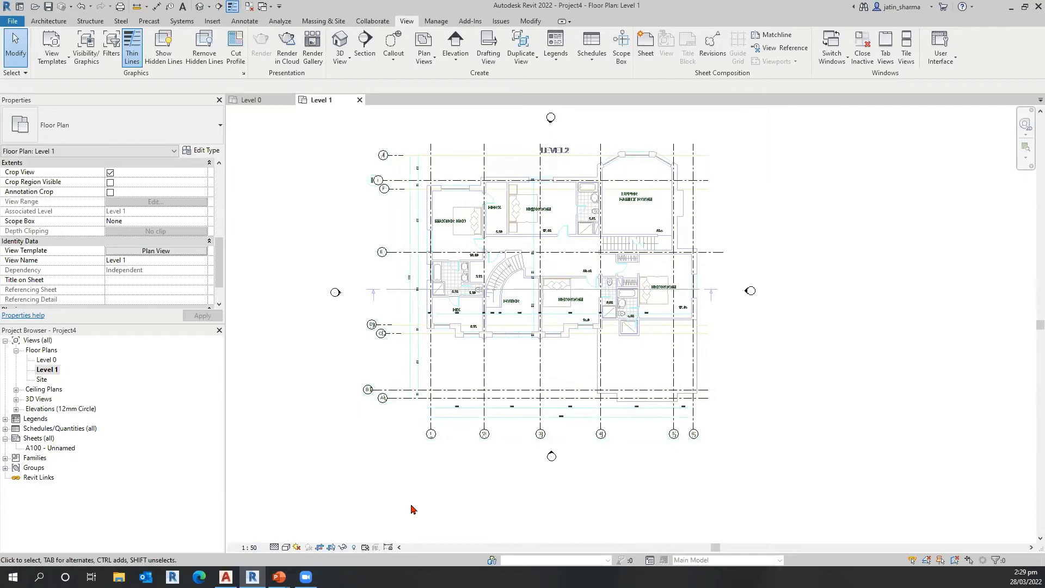
{"action": "scroll", "coordinate": [428, 333], "scroll_direction": "up", "scroll_amount": 3}
{"action": "scroll", "coordinate": [438, 327], "scroll_direction": "up", "scroll_amount": 2}
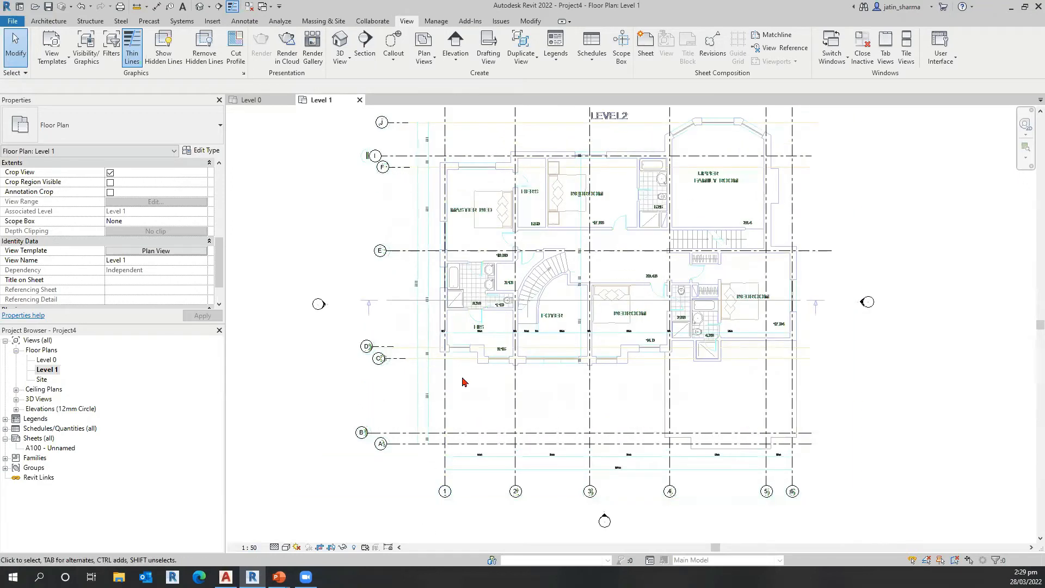
{"action": "double_click", "coordinate": [49, 360]}
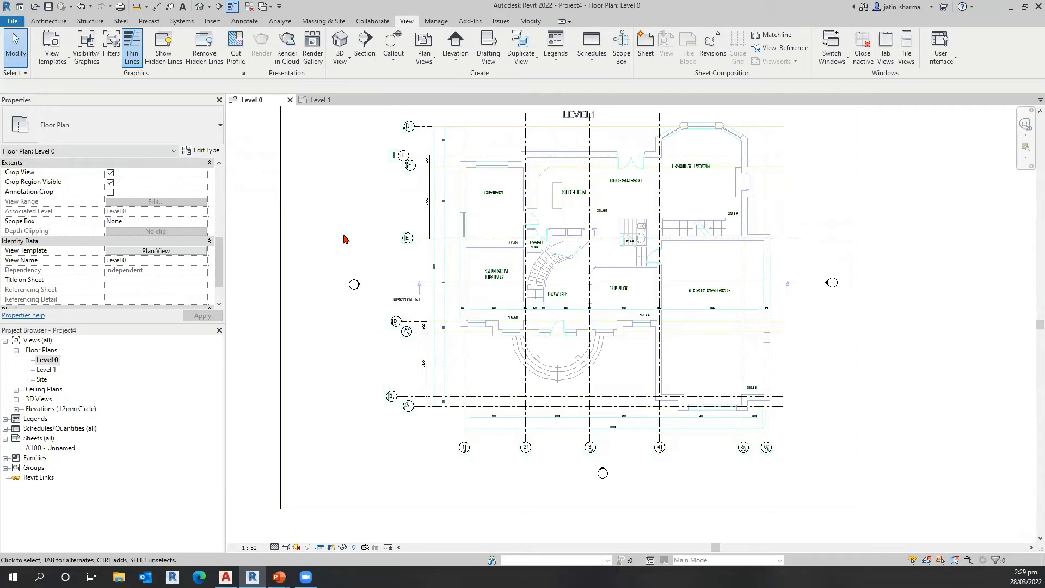
Step: Create a reference plane from the outer face line of the Dining room's exterior wall beside grid 1, using Pick Lines
{"action": "left_click", "coordinate": [48, 21]}
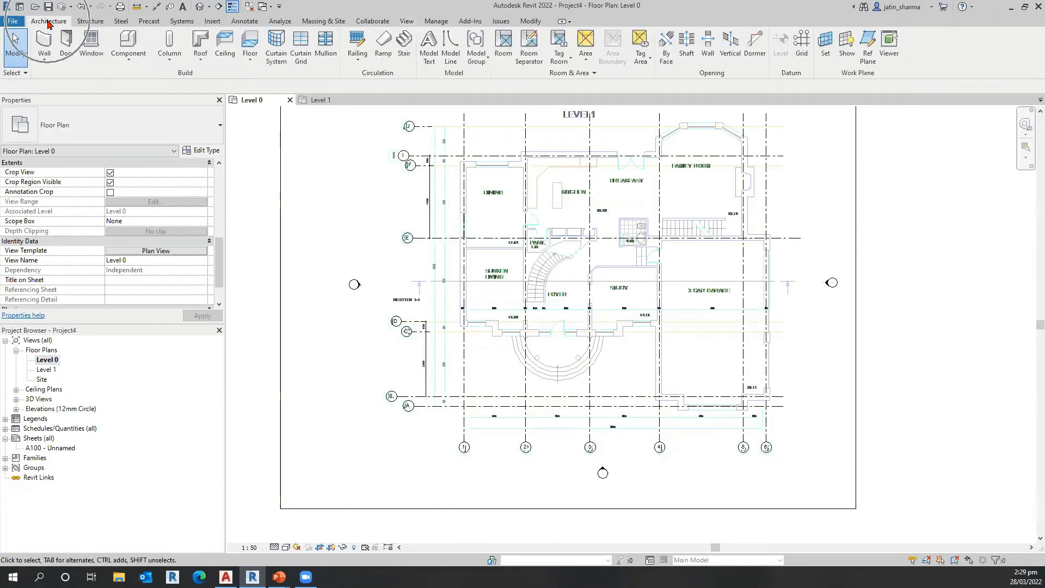
{"action": "left_click", "coordinate": [73, 21]}
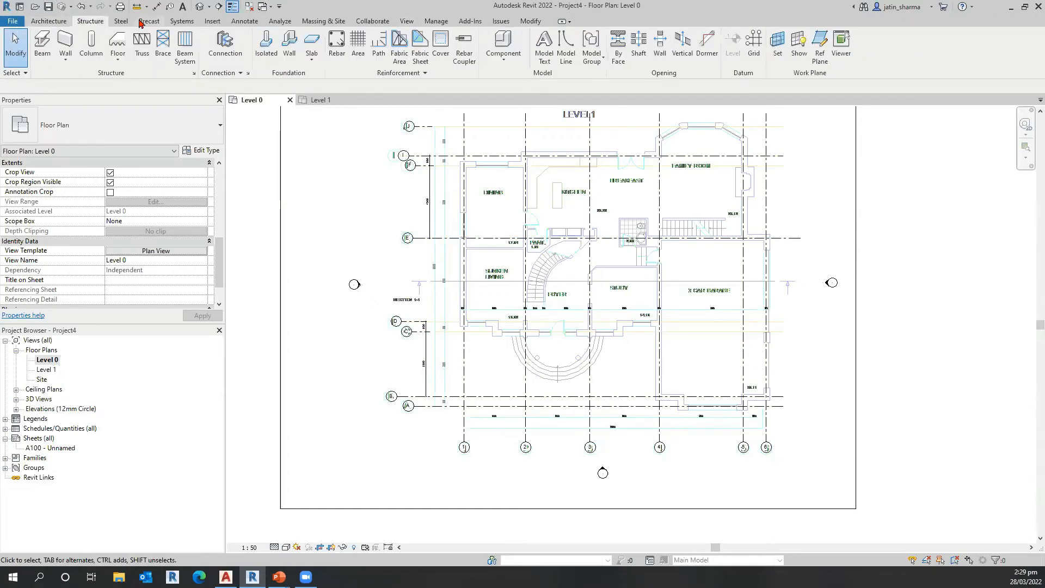
{"action": "left_click", "coordinate": [62, 21]}
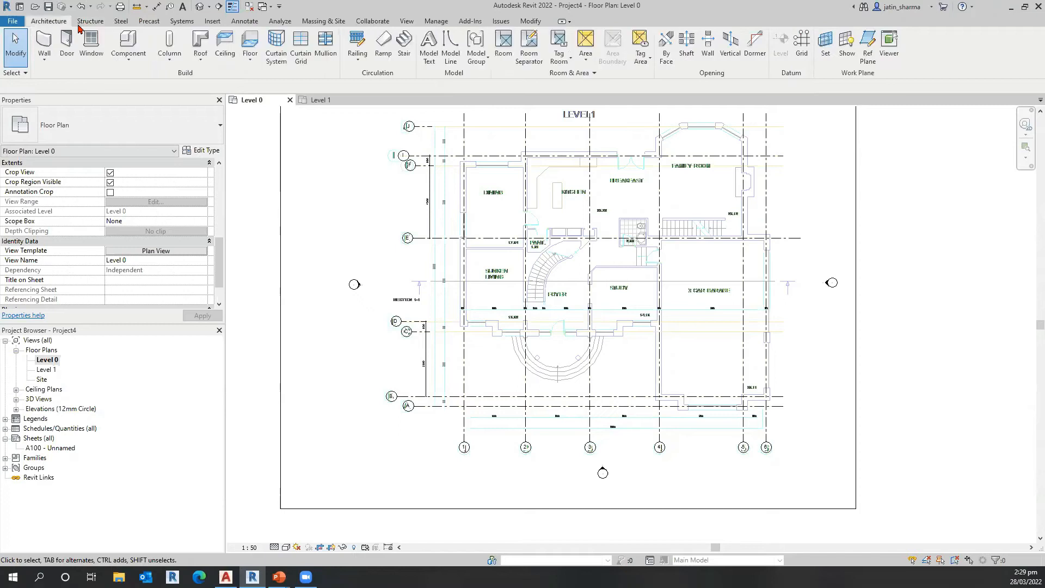
{"action": "left_click", "coordinate": [870, 61]}
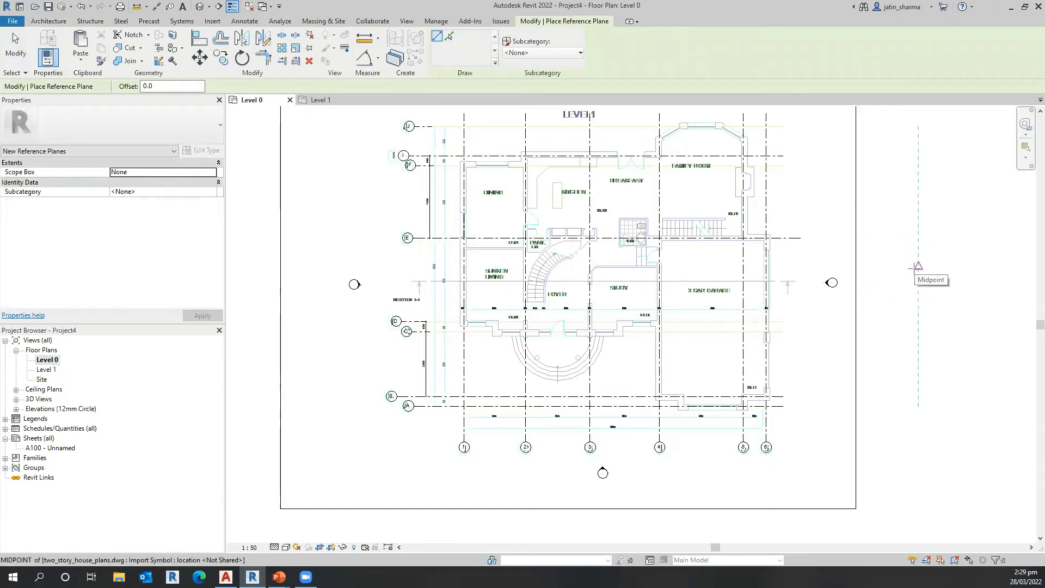
{"action": "middle_click_drag", "start_coordinate": [364, 309], "coordinate": [366, 365]}
{"action": "middle_click_drag", "start_coordinate": [467, 219], "coordinate": [469, 222]}
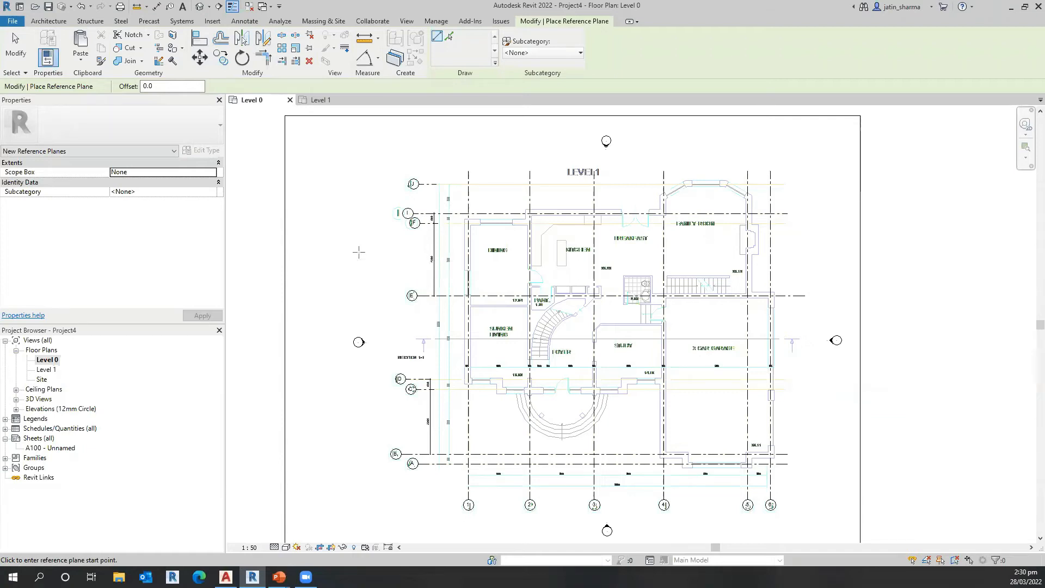
{"action": "scroll", "coordinate": [470, 234], "scroll_direction": "up", "scroll_amount": 3}
{"action": "scroll", "coordinate": [467, 264], "scroll_direction": "up", "scroll_amount": 1}
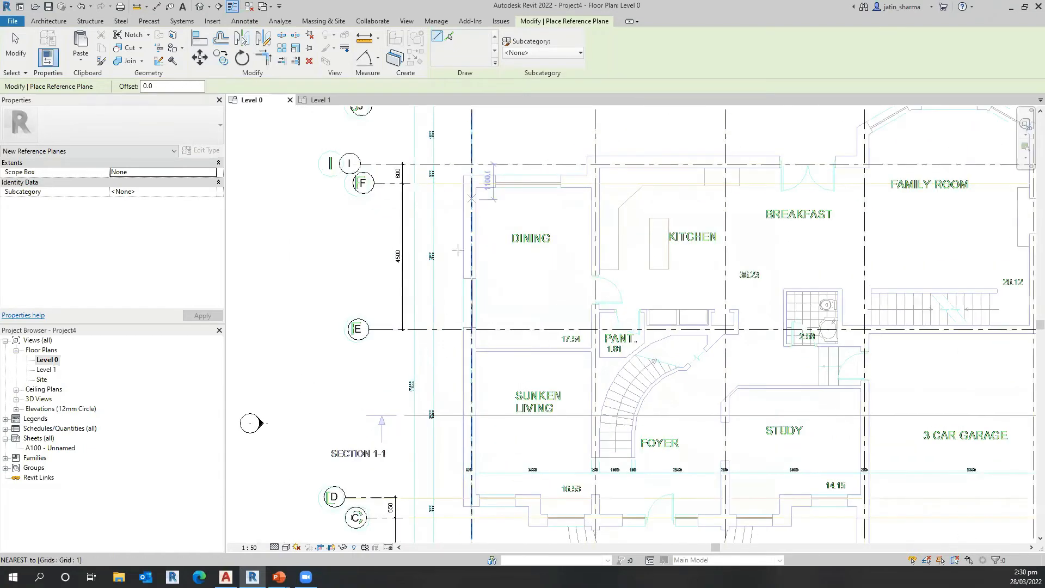
{"action": "scroll", "coordinate": [465, 288], "scroll_direction": "down", "scroll_amount": 2}
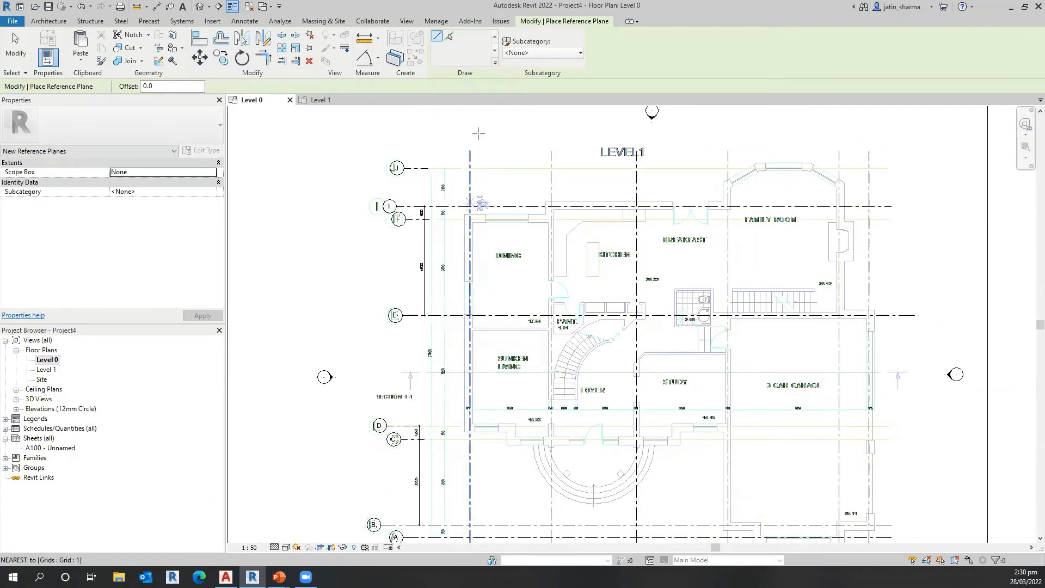
{"action": "left_click", "coordinate": [449, 38]}
{"action": "key", "text": "ctrl"}
{"action": "key", "text": "ctrl"}
{"action": "key", "text": "ctrl"}
{"action": "key", "text": "ctrl"}
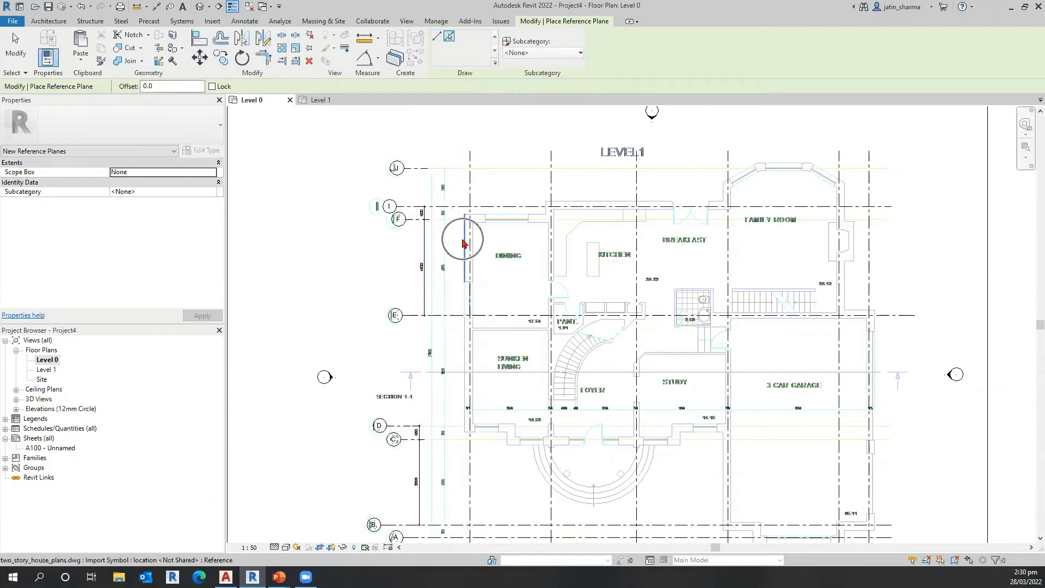
{"action": "left_click", "coordinate": [464, 244]}
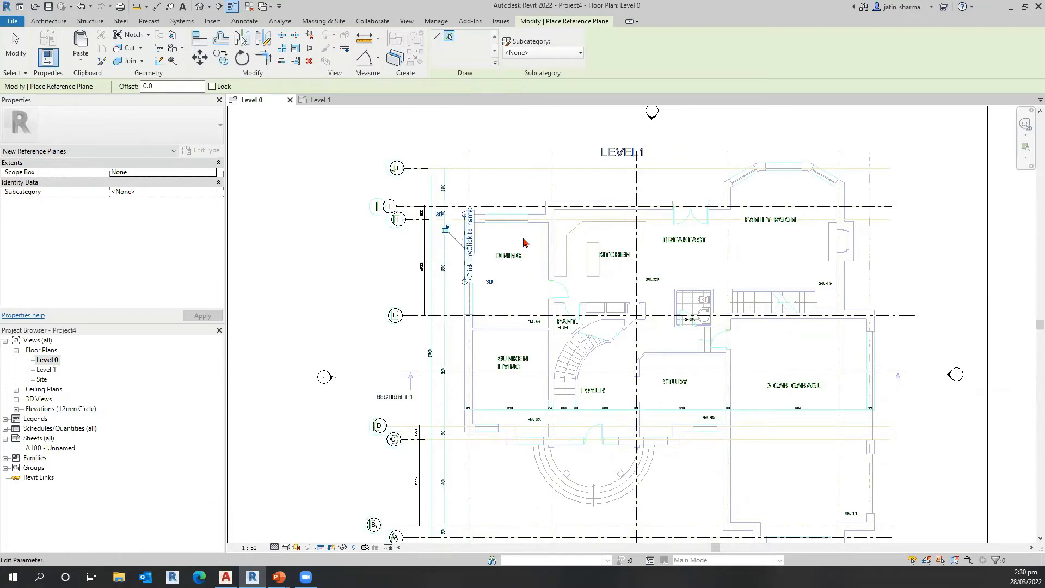
Step: Stretch both ends of the reference plane along grid 1, past grid A at one end and past grid J at the other
{"action": "scroll", "coordinate": [471, 260], "scroll_direction": "up", "scroll_amount": 2}
{"action": "scroll", "coordinate": [462, 250], "scroll_direction": "up", "scroll_amount": 2}
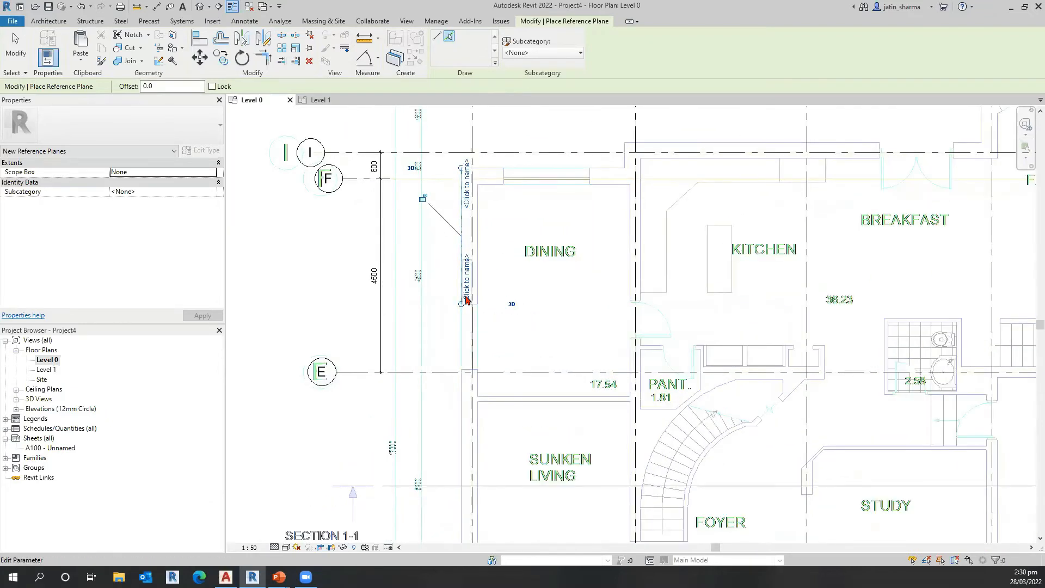
{"action": "scroll", "coordinate": [464, 319], "scroll_direction": "down", "scroll_amount": 2}
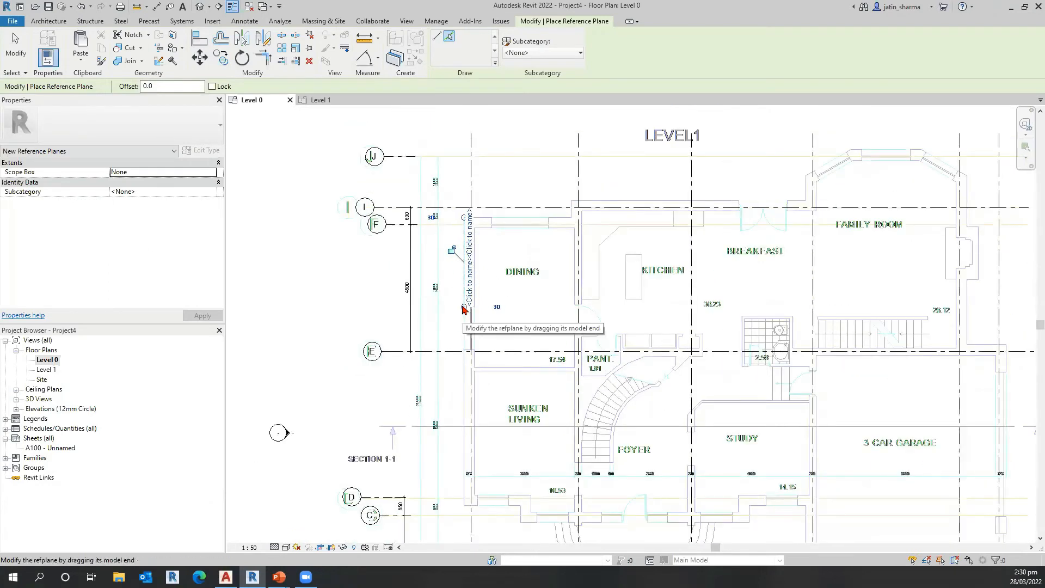
{"action": "left_click_drag", "start_coordinate": [464, 306], "coordinate": [469, 484]}
{"action": "middle_click_drag", "start_coordinate": [468, 484], "coordinate": [449, 204]}
{"action": "left_click_drag", "start_coordinate": [450, 204], "coordinate": [445, 412]}
{"action": "middle_click_drag", "start_coordinate": [445, 412], "coordinate": [437, 289]}
{"action": "left_click_drag", "start_coordinate": [452, 211], "coordinate": [531, 415]}
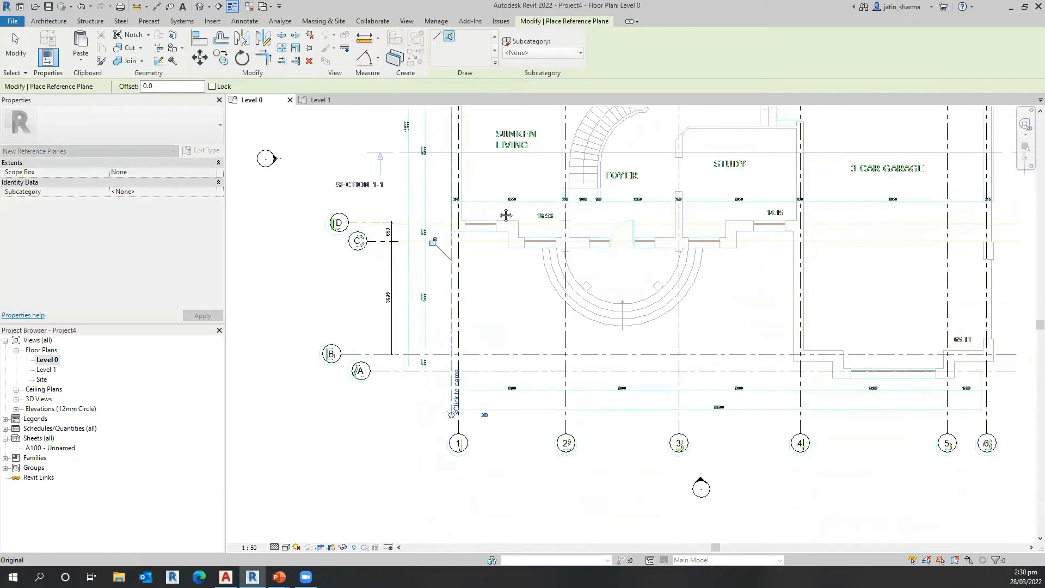
{"action": "middle_click_drag", "start_coordinate": [462, 333], "coordinate": [465, 296]}
{"action": "middle_click_drag", "start_coordinate": [469, 173], "coordinate": [470, 182]}
Step: Name the reference plane beside grid 1 Back wall
{"action": "scroll", "coordinate": [471, 183], "scroll_direction": "up", "scroll_amount": 3}
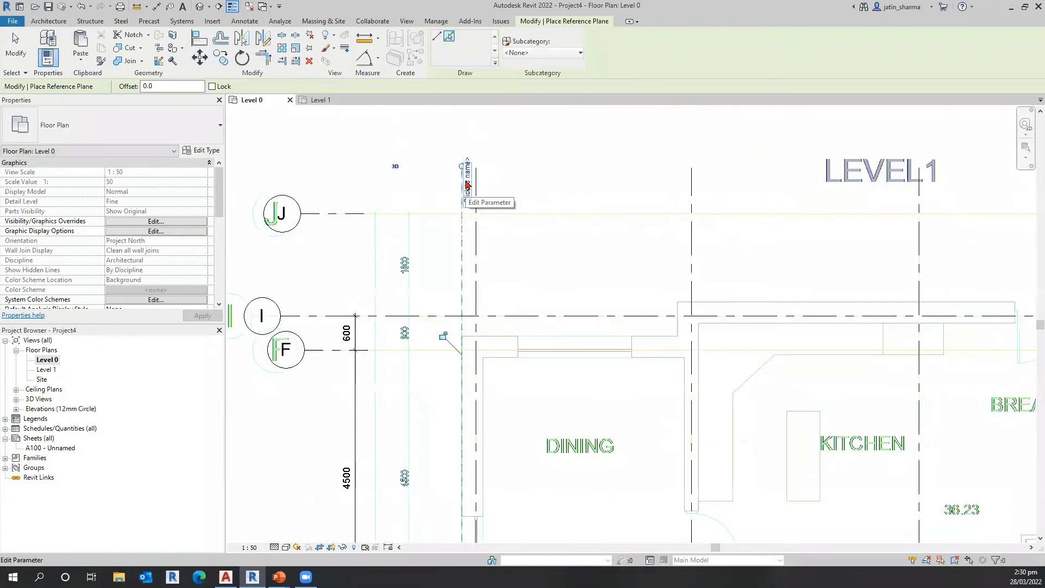
{"action": "key", "text": "ctrl"}
{"action": "key", "text": "ctrl"}
{"action": "key", "text": "ctrl"}
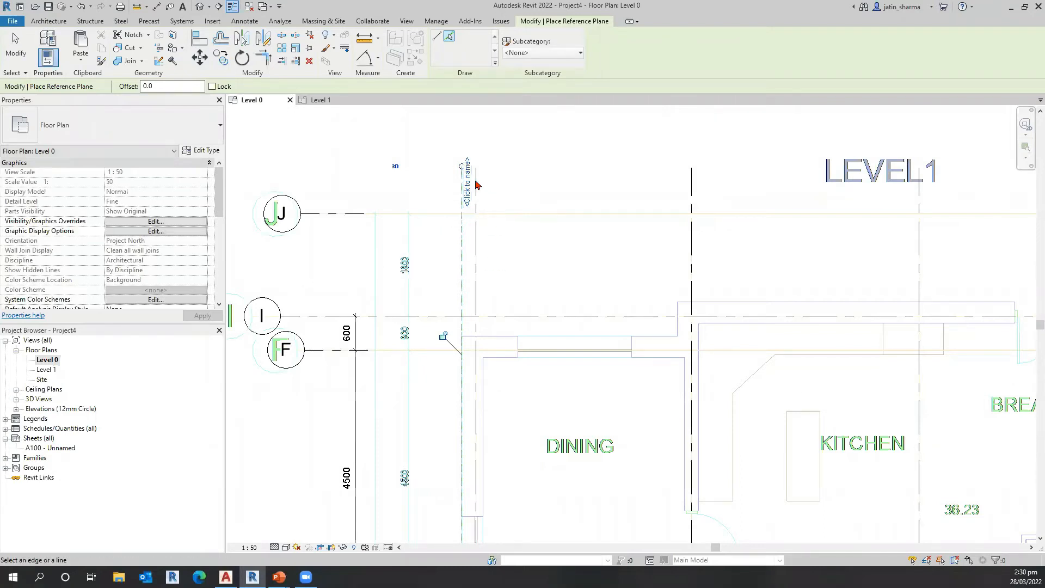
{"action": "key", "text": "ctrl"}
{"action": "left_click", "coordinate": [471, 195]}
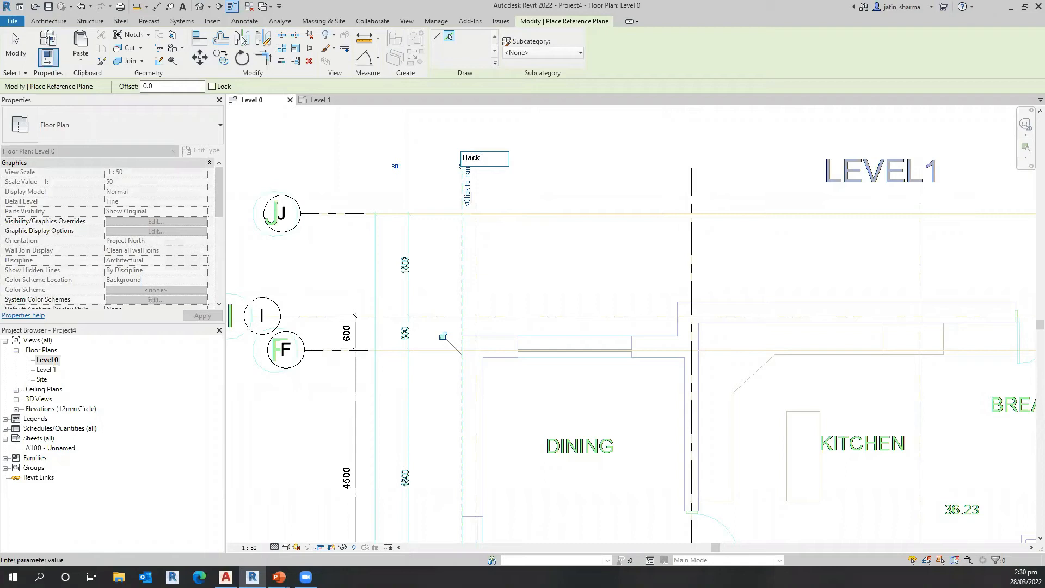
{"action": "left_click", "coordinate": [656, 205]}
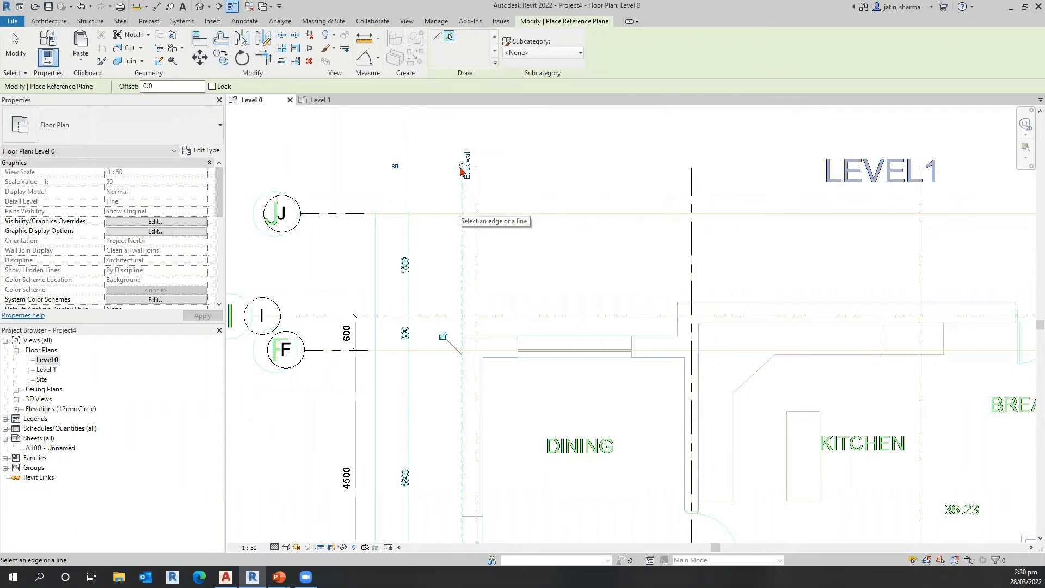
Step: Open the Level 1 floor plan and select the Back wall reference plane beside grid 1
{"action": "scroll", "coordinate": [463, 170], "scroll_direction": "down", "scroll_amount": 2}
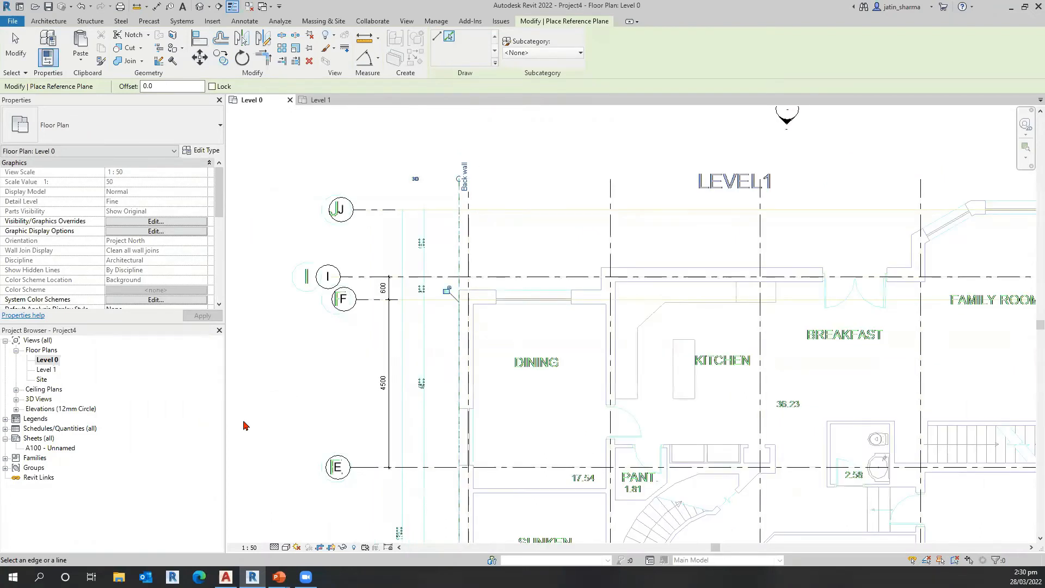
{"action": "double_click", "coordinate": [46, 369]}
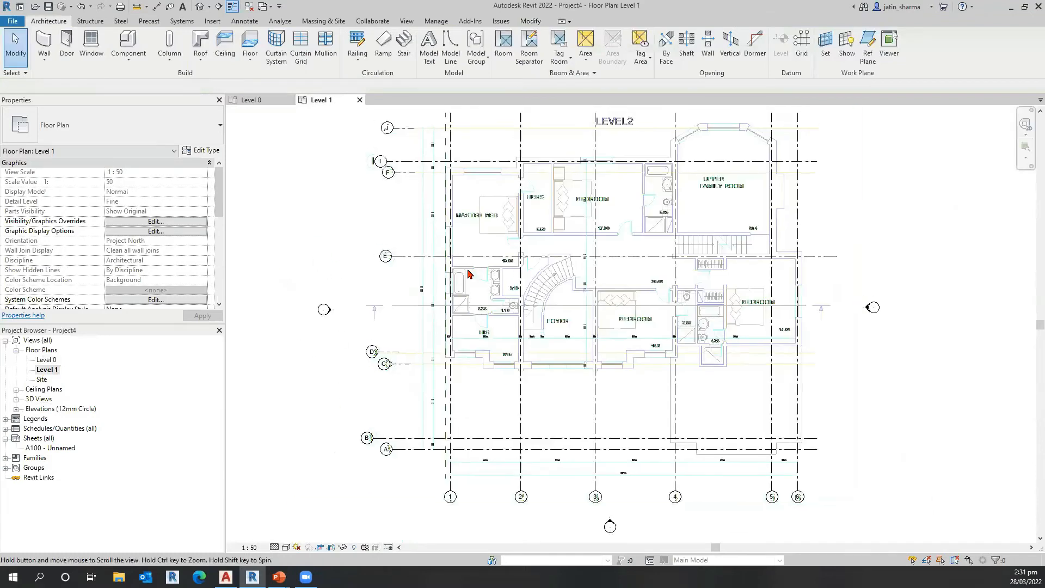
{"action": "middle_click_drag", "start_coordinate": [472, 271], "coordinate": [488, 435]}
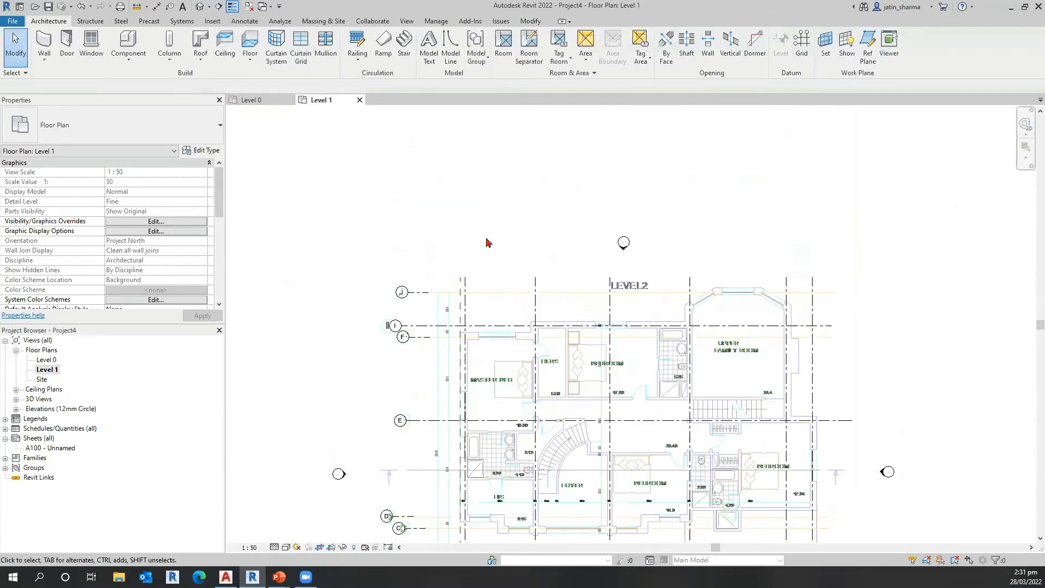
{"action": "scroll", "coordinate": [487, 240], "scroll_direction": "up", "scroll_amount": 2}
{"action": "scroll", "coordinate": [564, 362], "scroll_direction": "up", "scroll_amount": 2}
{"action": "scroll", "coordinate": [556, 283], "scroll_direction": "up", "scroll_amount": 2}
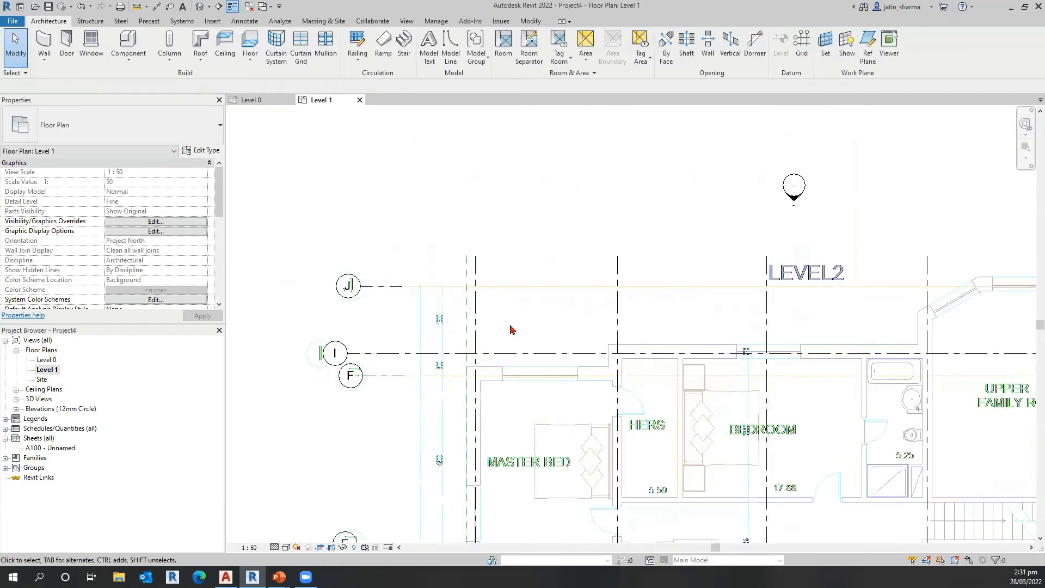
{"action": "scroll", "coordinate": [504, 310], "scroll_direction": "down", "scroll_amount": 2}
{"action": "left_click", "coordinate": [504, 309]}
Step: Examine how the Back wall reference plane aligns with the Level 1 exterior wall along grid 1, then deselect it
{"action": "middle_click_drag", "start_coordinate": [492, 381], "coordinate": [495, 240]}
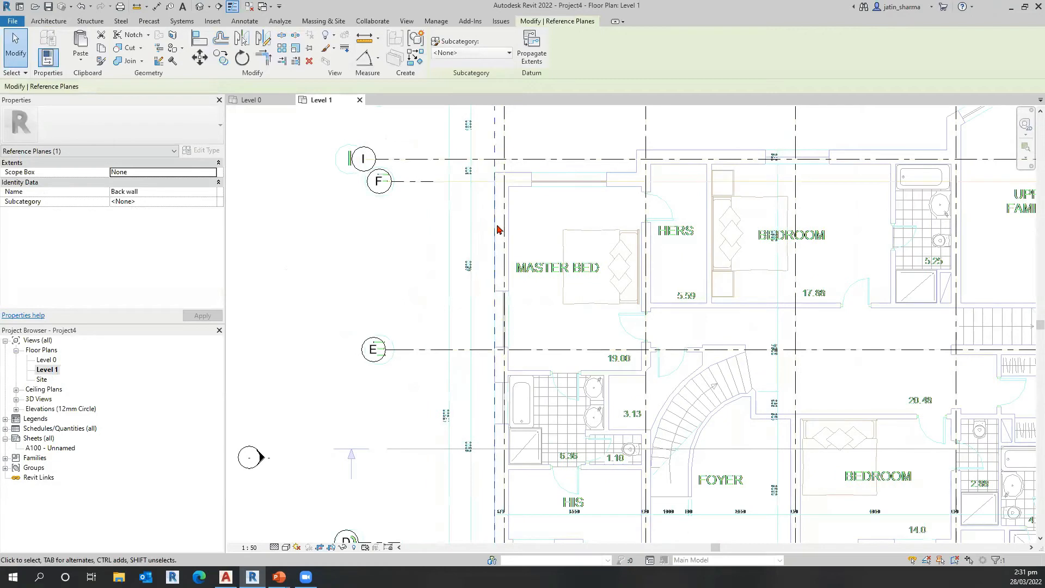
{"action": "scroll", "coordinate": [487, 368], "scroll_direction": "up", "scroll_amount": 2}
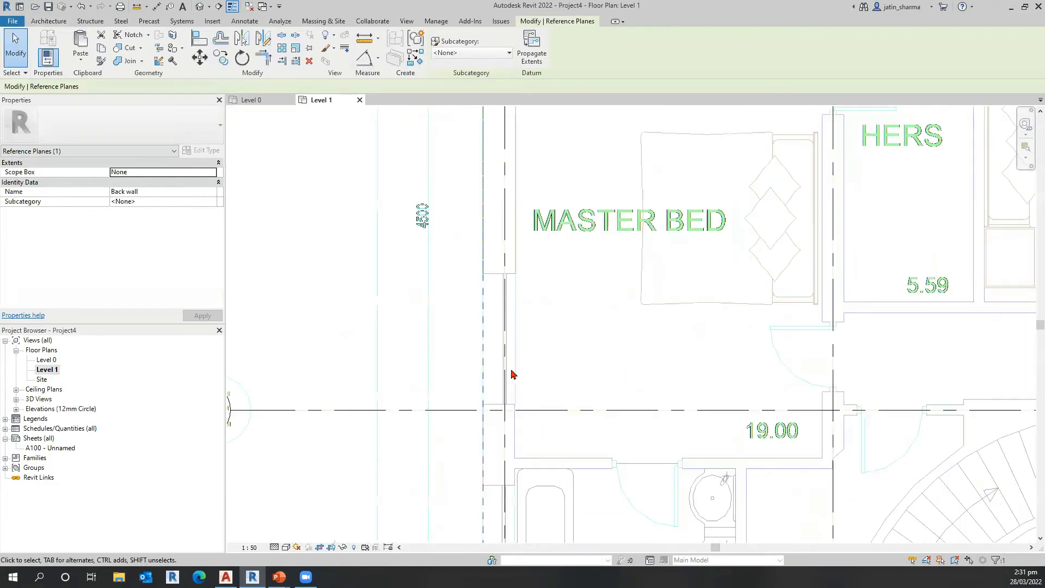
{"action": "scroll", "coordinate": [570, 406], "scroll_direction": "down", "scroll_amount": 2}
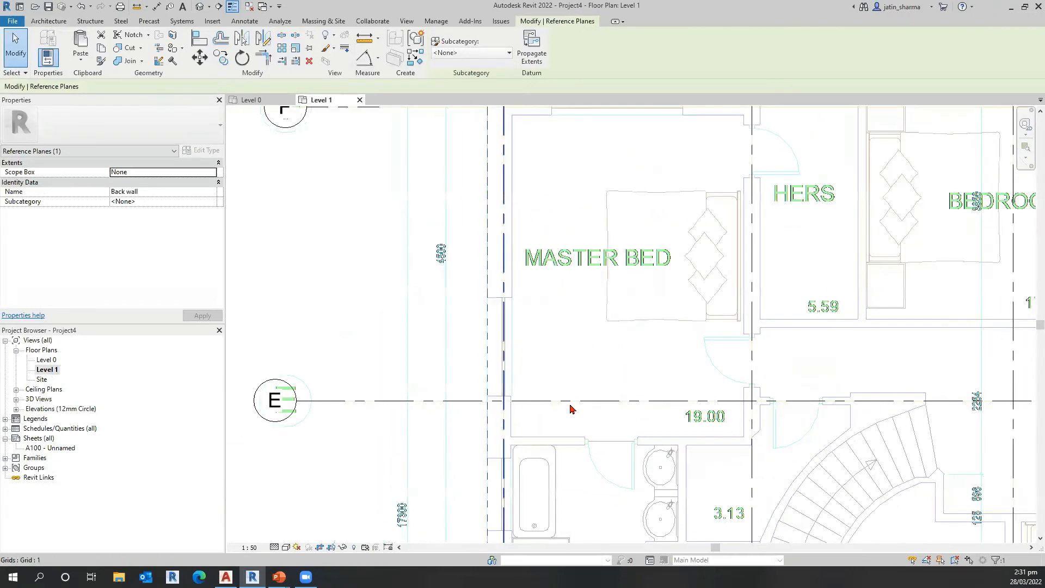
{"action": "scroll", "coordinate": [362, 329], "scroll_direction": "down", "scroll_amount": 1}
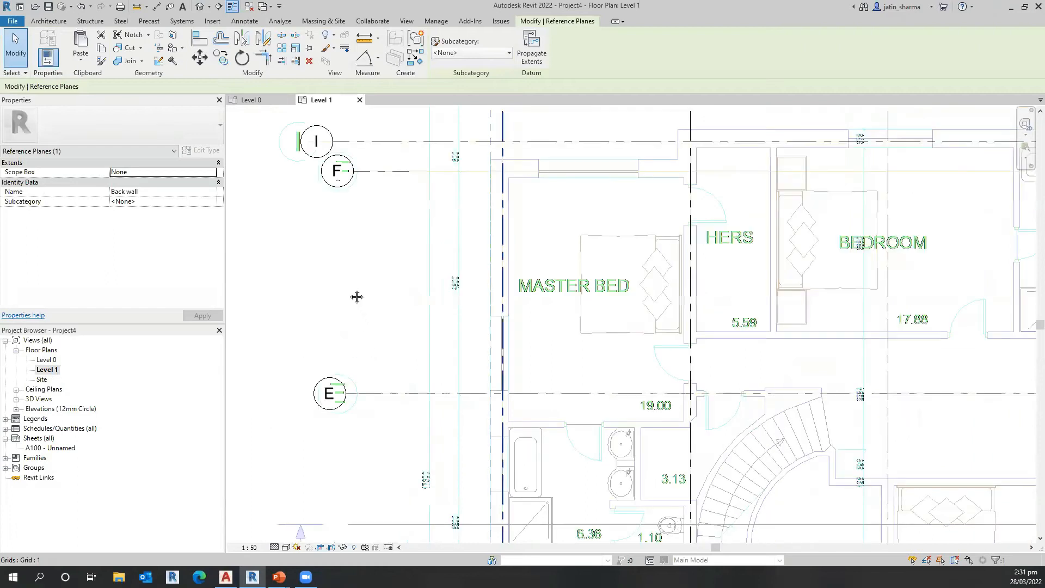
{"action": "scroll", "coordinate": [351, 294], "scroll_direction": "down", "scroll_amount": 1}
{"action": "scroll", "coordinate": [349, 293], "scroll_direction": "down", "scroll_amount": 1}
{"action": "scroll", "coordinate": [349, 293], "scroll_direction": "down", "scroll_amount": 1}
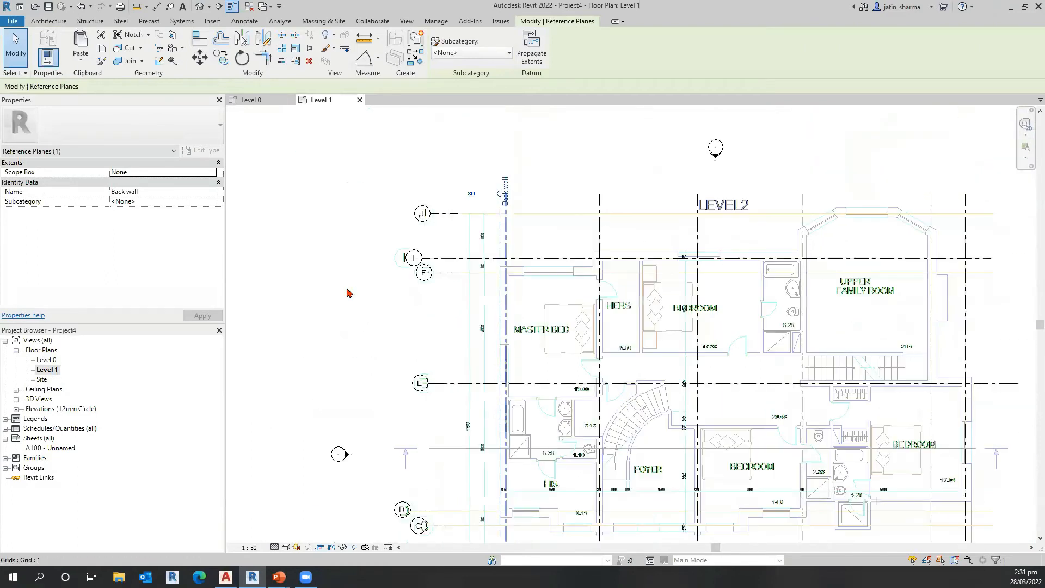
{"action": "scroll", "coordinate": [481, 367], "scroll_direction": "down", "scroll_amount": 1}
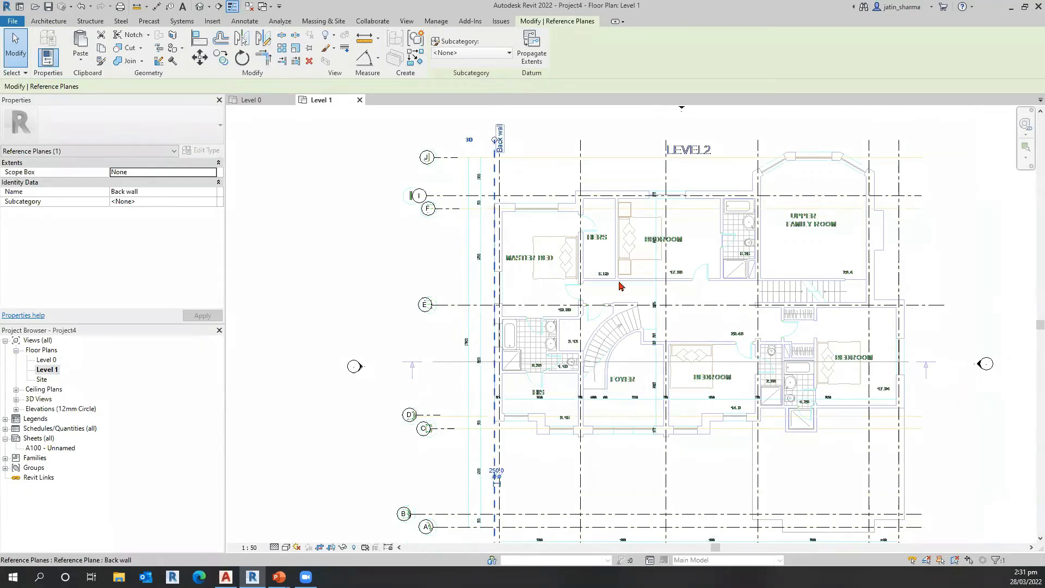
{"action": "scroll", "coordinate": [493, 174], "scroll_direction": "up", "scroll_amount": 1}
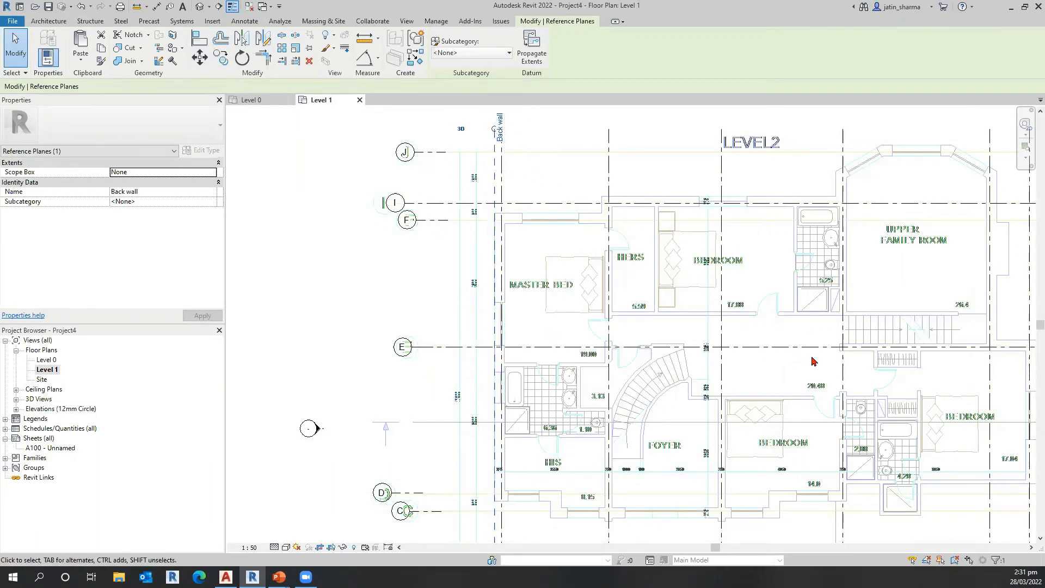
{"action": "key", "text": "Escape"}
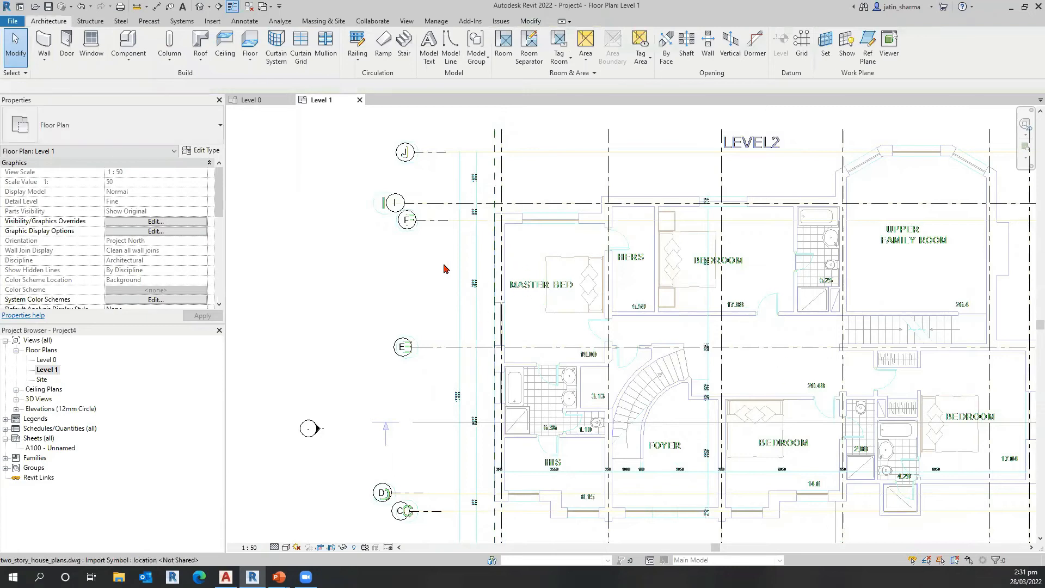
{"action": "middle_click_drag", "start_coordinate": [700, 213], "coordinate": [694, 205]}
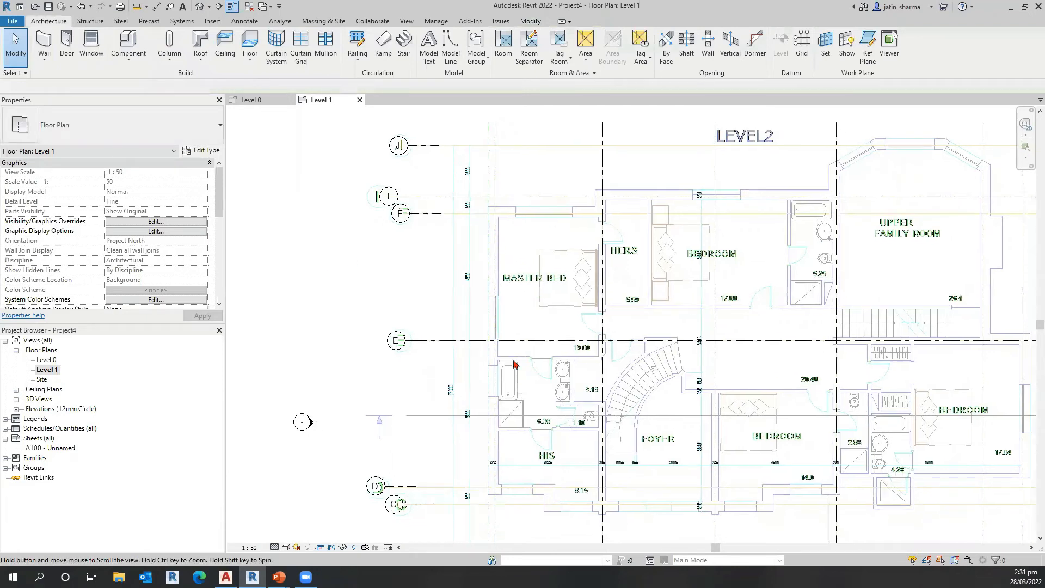
{"action": "middle_click_drag", "start_coordinate": [545, 424], "coordinate": [535, 418]}
{"action": "middle_click_drag", "start_coordinate": [302, 367], "coordinate": [296, 360]}
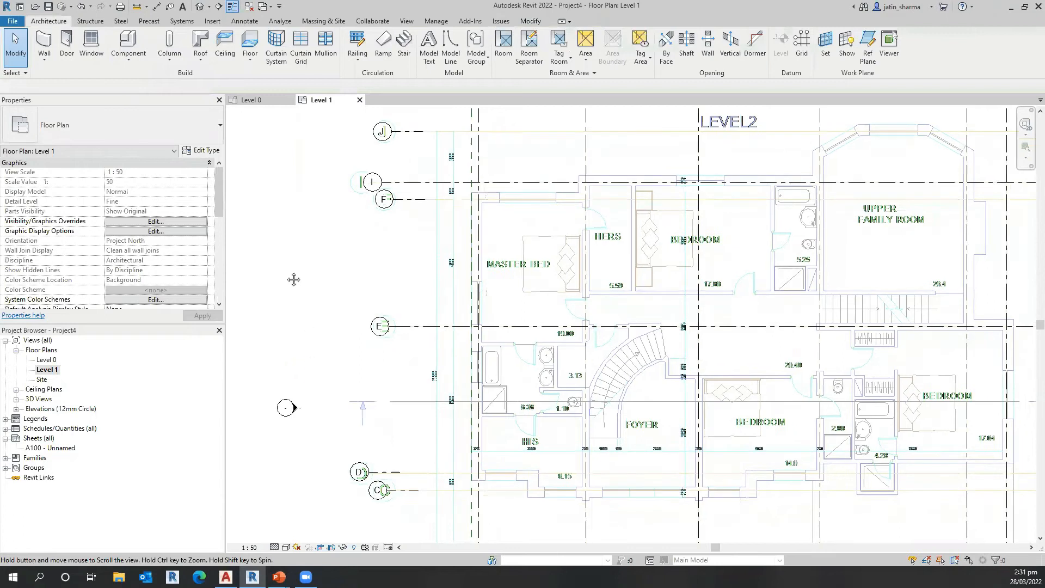
{"action": "middle_click_drag", "start_coordinate": [502, 323], "coordinate": [495, 319]}
{"action": "middle_click_drag", "start_coordinate": [458, 457], "coordinate": [457, 445]}
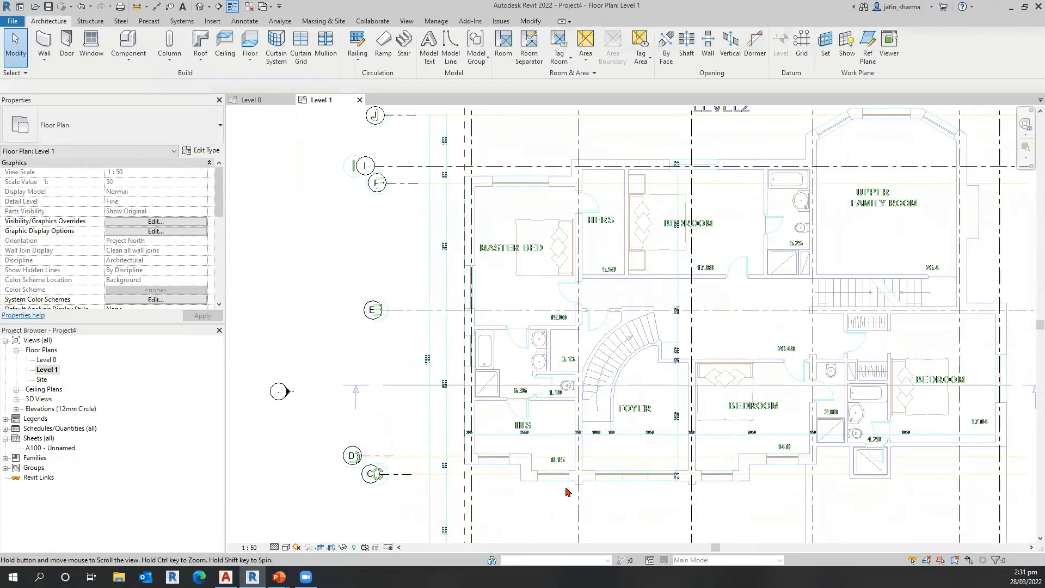
{"action": "middle_click_drag", "start_coordinate": [566, 491], "coordinate": [556, 445]}
{"action": "middle_click_drag", "start_coordinate": [566, 492], "coordinate": [560, 471]}
{"action": "scroll", "coordinate": [523, 522], "scroll_direction": "down", "scroll_amount": 2}
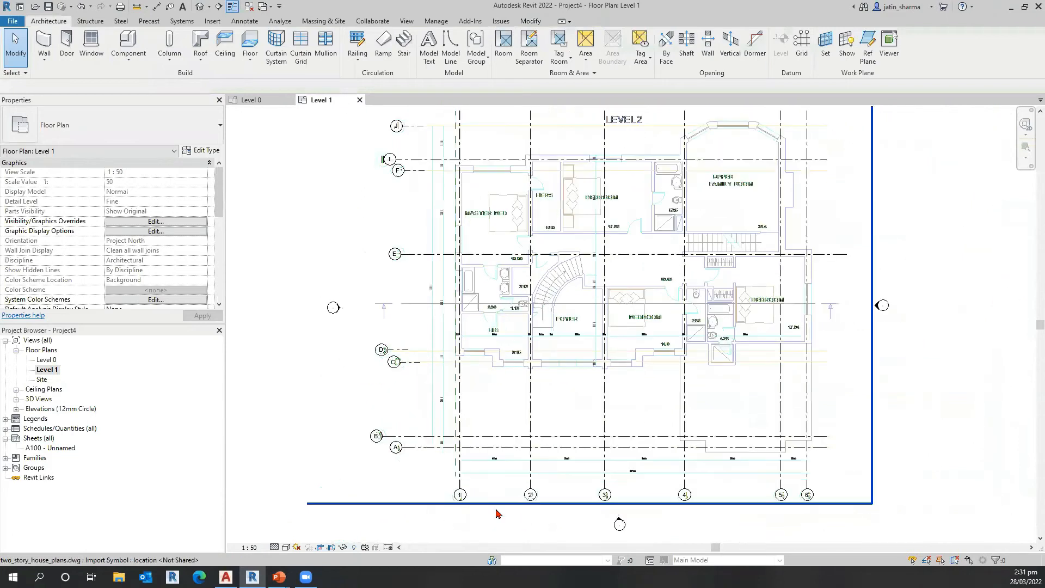
{"action": "scroll", "coordinate": [497, 513], "scroll_direction": "down", "scroll_amount": 2}
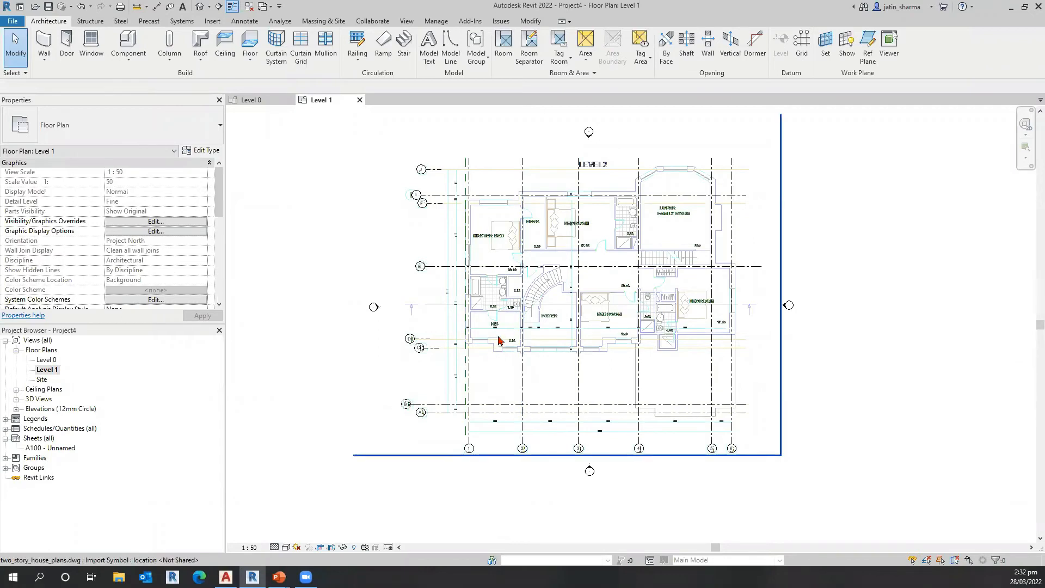
{"action": "left_click", "coordinate": [45, 44]}
{"action": "middle_click_drag", "start_coordinate": [470, 241], "coordinate": [448, 311]}
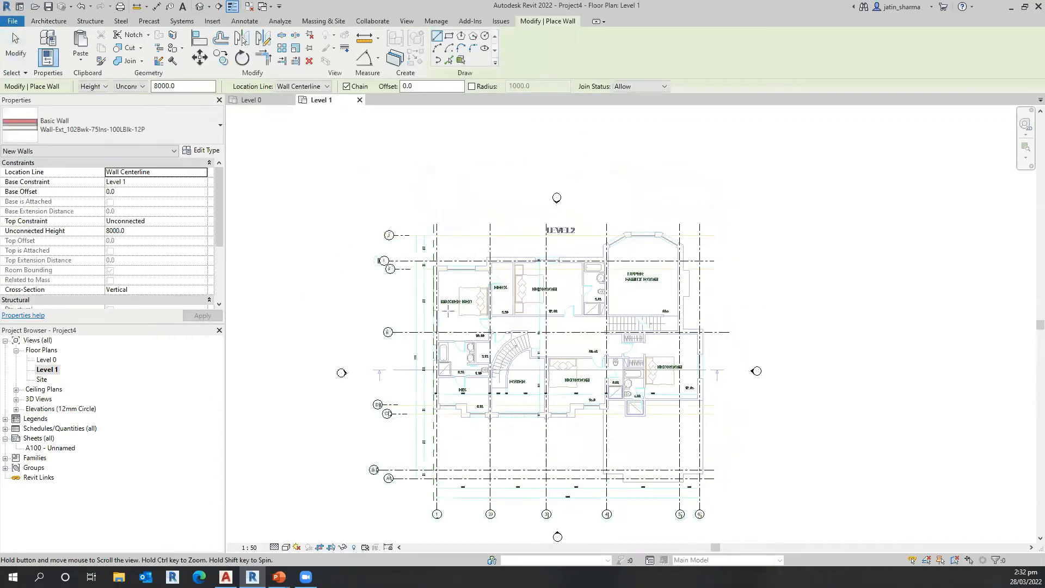
{"action": "scroll", "coordinate": [414, 245], "scroll_direction": "up", "scroll_amount": 2}
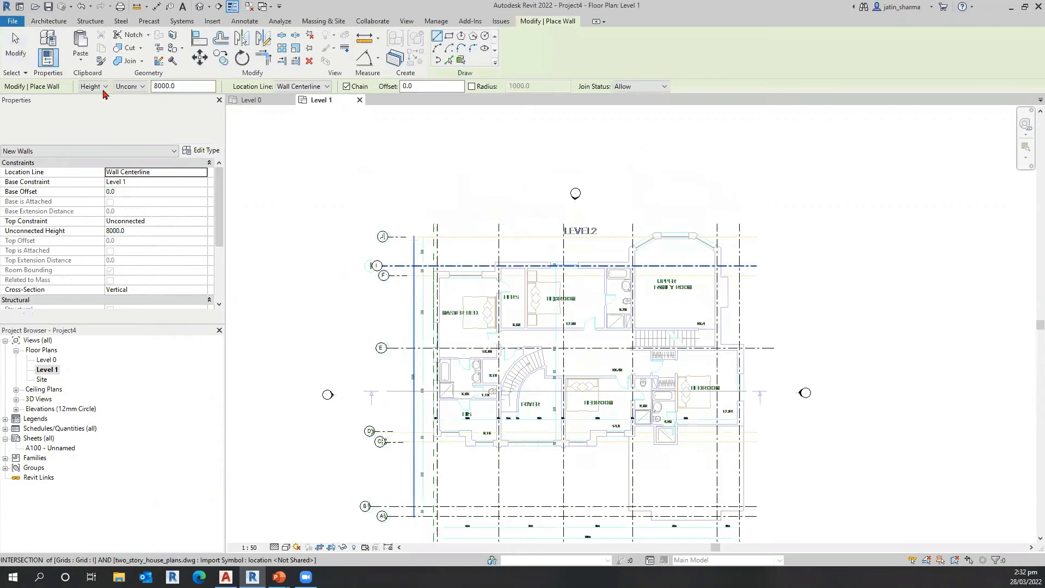
{"action": "scroll", "coordinate": [417, 266], "scroll_direction": "up", "scroll_amount": 2}
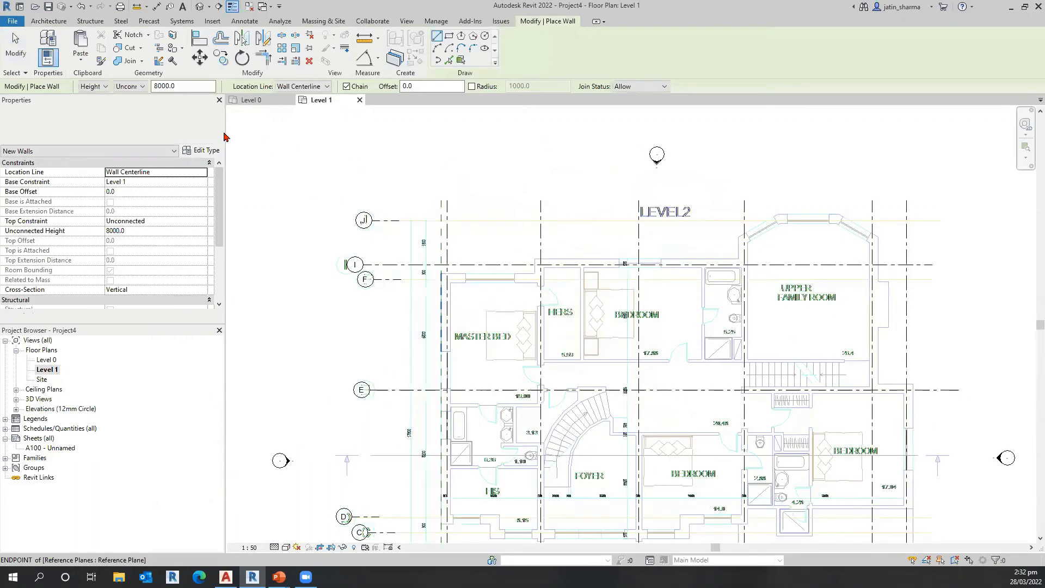
{"action": "key", "text": "Escape"}
{"action": "key", "text": "Escape"}
{"action": "scroll", "coordinate": [438, 278], "scroll_direction": "up", "scroll_amount": 1}
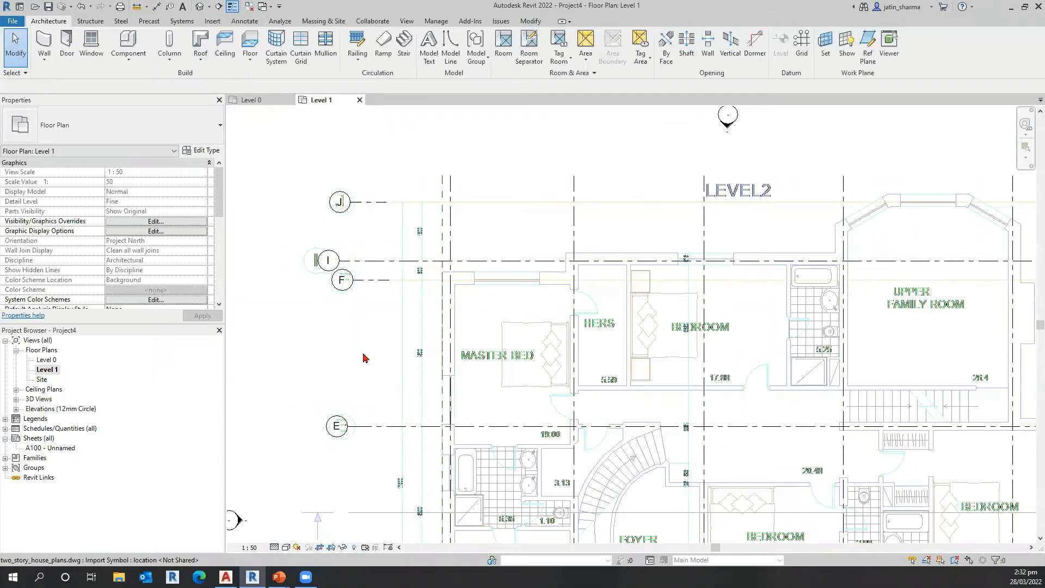
Step: Review the Level 1 plan's visibility overrides for the imported house drawing's layers and its assigned view template
{"action": "middle_click_drag", "start_coordinate": [491, 301], "coordinate": [476, 304]}
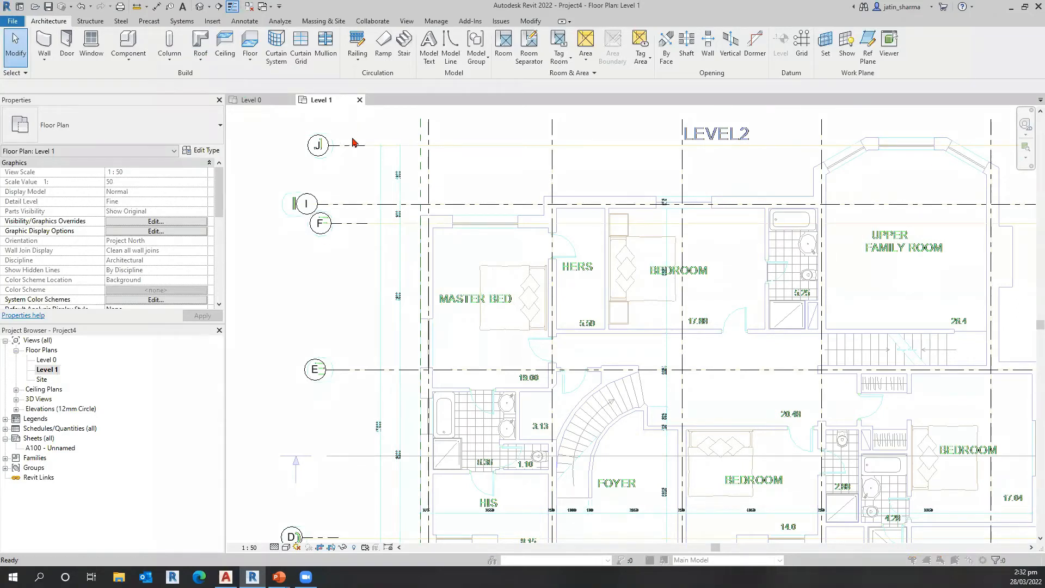
{"action": "left_click", "coordinate": [156, 223]}
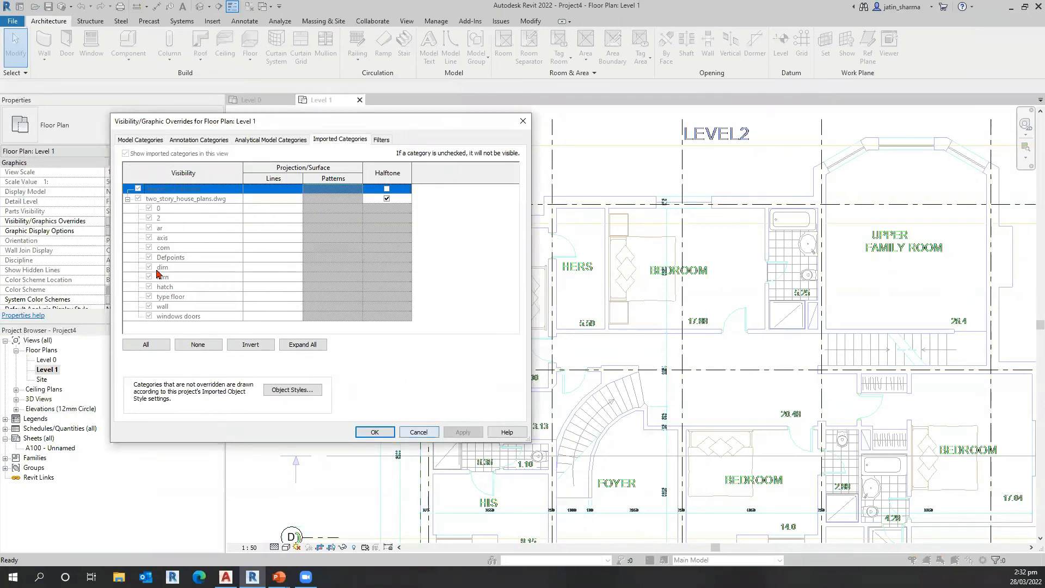
{"action": "scroll", "coordinate": [157, 272], "scroll_direction": "down", "scroll_amount": 8}
{"action": "key", "text": "ctrl"}
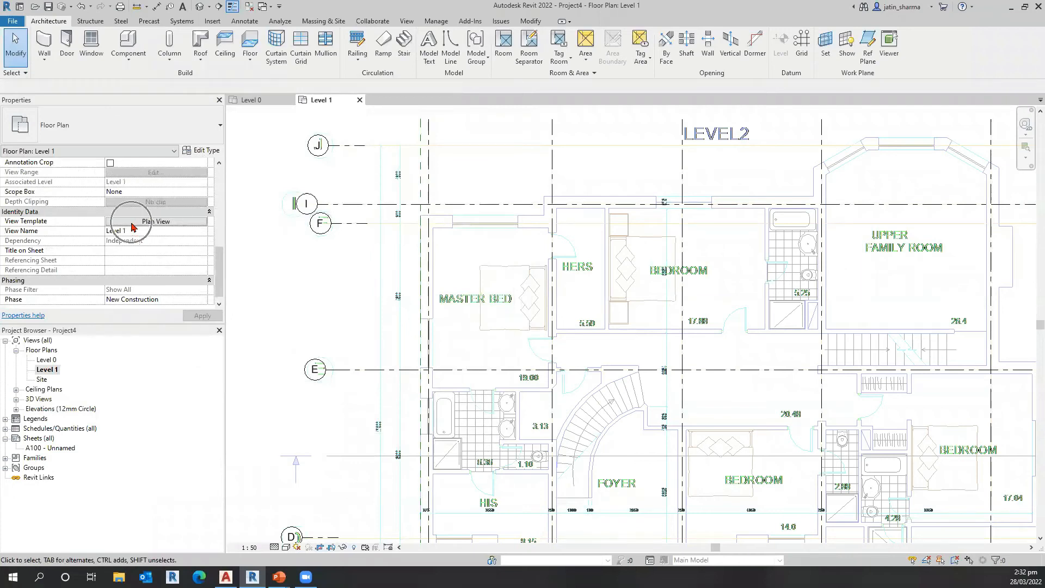
{"action": "key", "text": "ctrl"}
{"action": "key", "text": "ctrl"}
{"action": "middle_click_drag", "start_coordinate": [352, 374], "coordinate": [353, 368]}
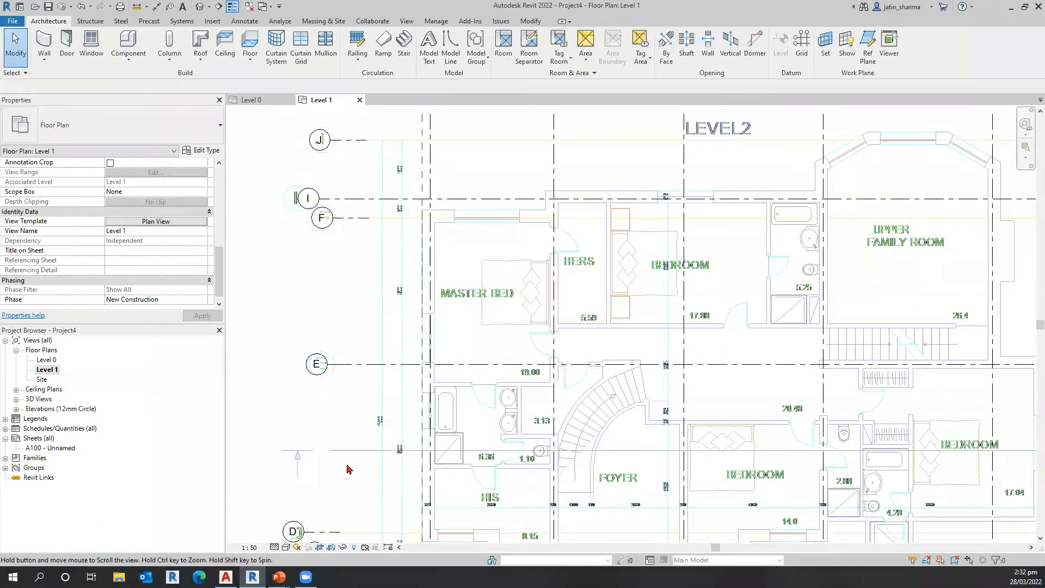
{"action": "middle_click_drag", "start_coordinate": [378, 460], "coordinate": [372, 414]}
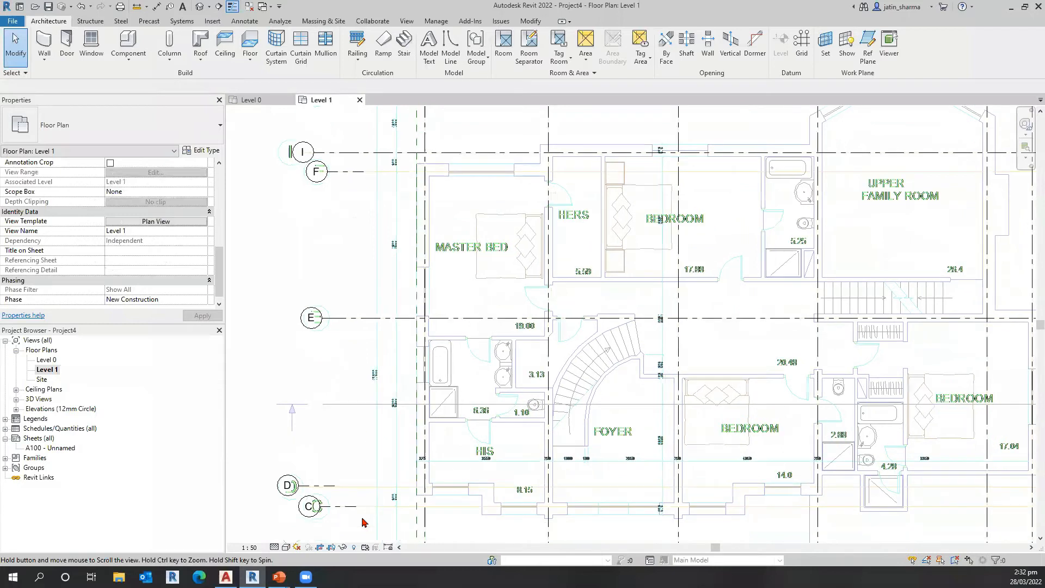
{"action": "middle_click_drag", "start_coordinate": [375, 465], "coordinate": [371, 445]}
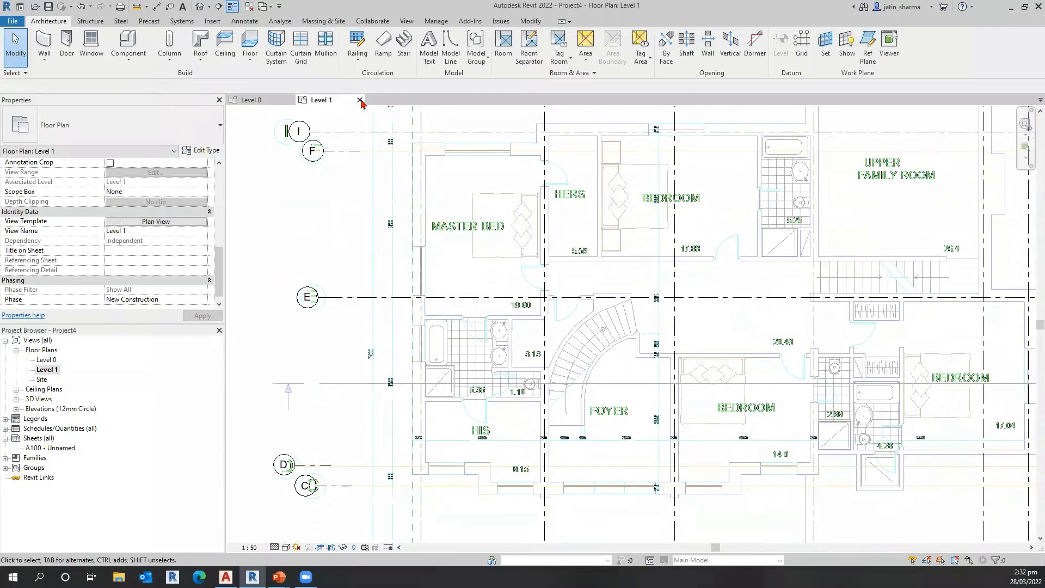
Step: Close the Level 1 and Level 0 floor plan views to close the project
{"action": "left_click", "coordinate": [359, 100]}
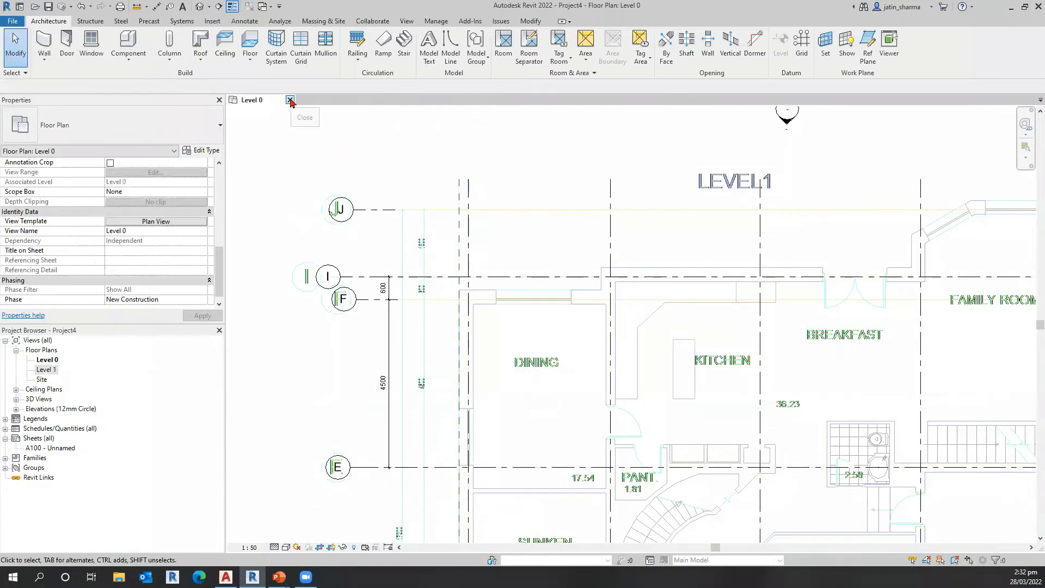
{"action": "left_click", "coordinate": [290, 102]}
{"action": "left_click", "coordinate": [545, 290]}
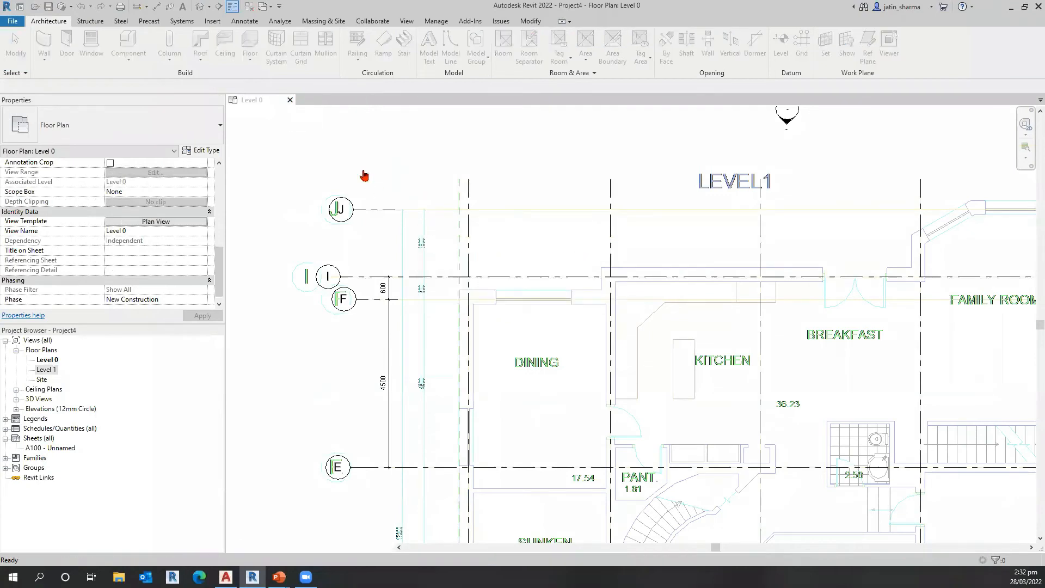
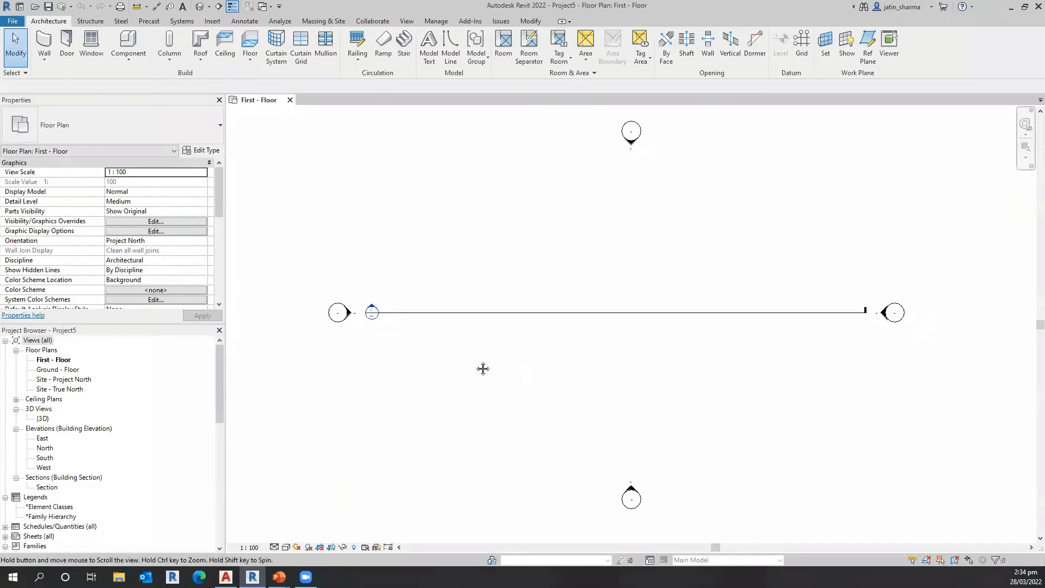
Step: Start a rectangular Stud-Timber-(10/90/10) wall with base constraint GROUND and top constraint Up to level: FIRST
{"action": "middle_click_drag", "start_coordinate": [482, 369], "coordinate": [486, 368]}
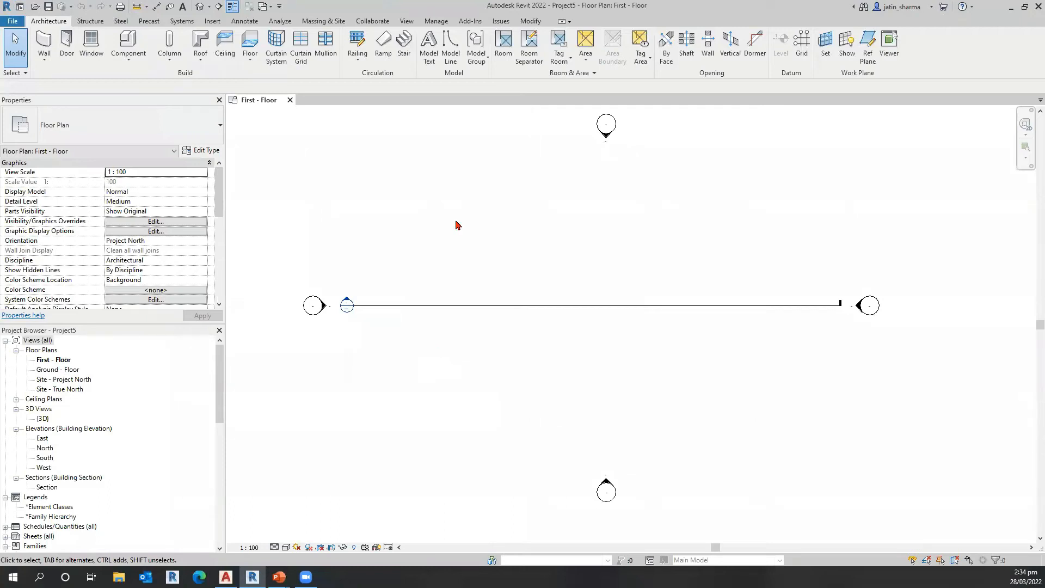
{"action": "left_click", "coordinate": [43, 42]}
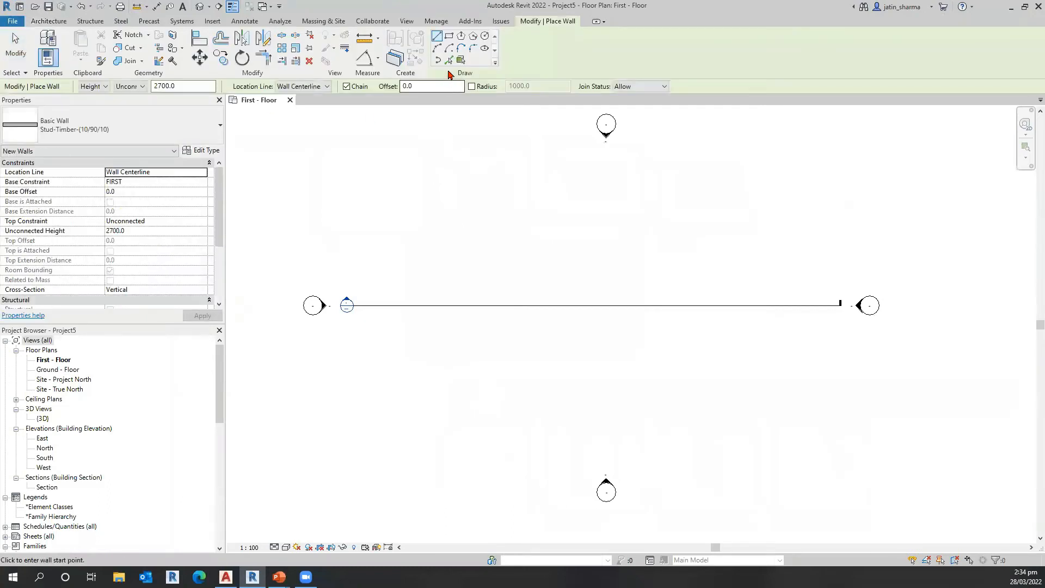
{"action": "left_click", "coordinate": [448, 36]}
{"action": "left_click", "coordinate": [197, 221]}
{"action": "left_click", "coordinate": [202, 221]}
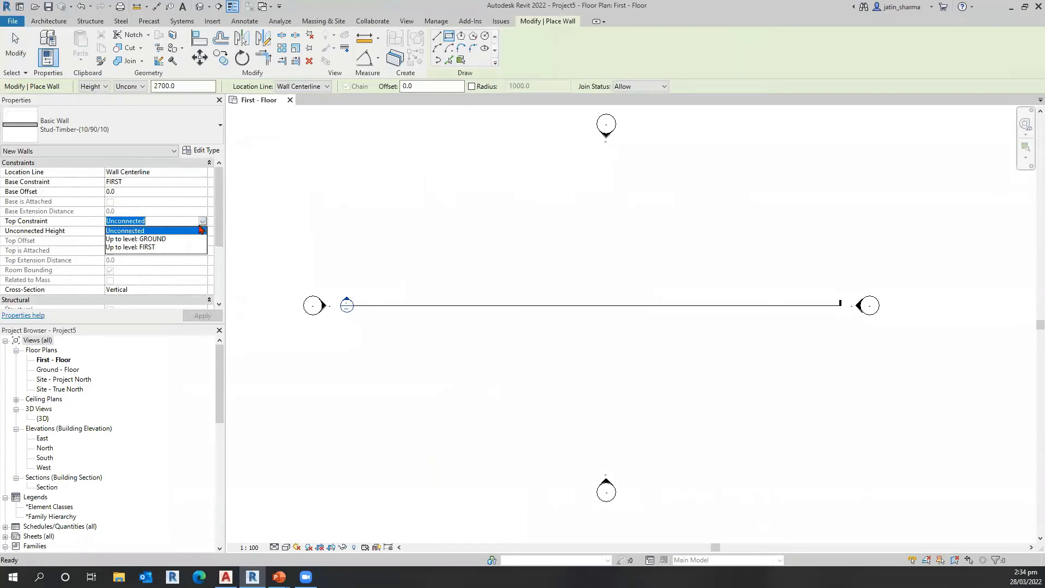
{"action": "left_click", "coordinate": [161, 248]}
{"action": "left_click", "coordinate": [611, 325]}
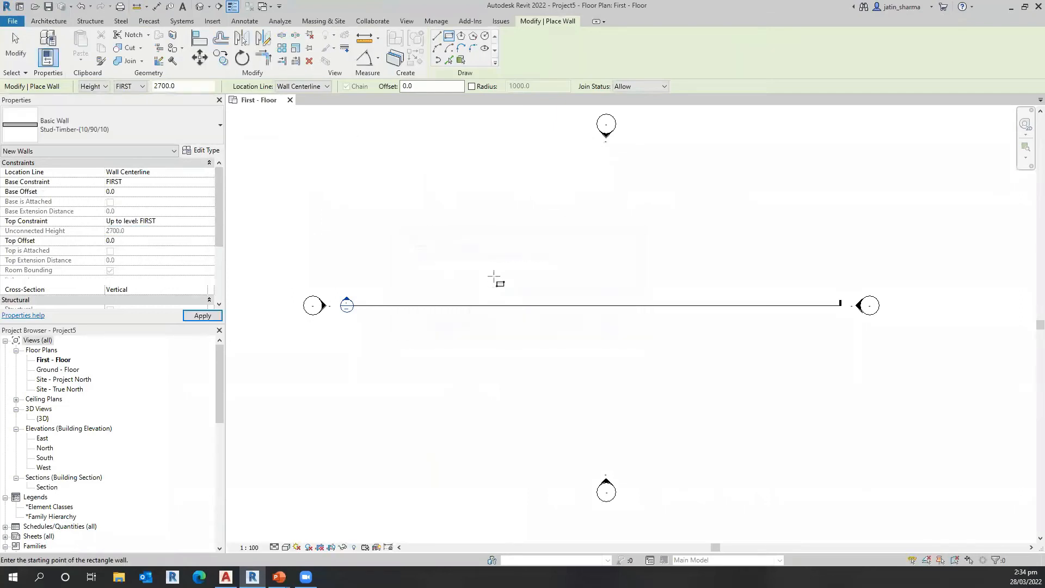
{"action": "left_click", "coordinate": [155, 181]}
{"action": "left_click", "coordinate": [202, 182]}
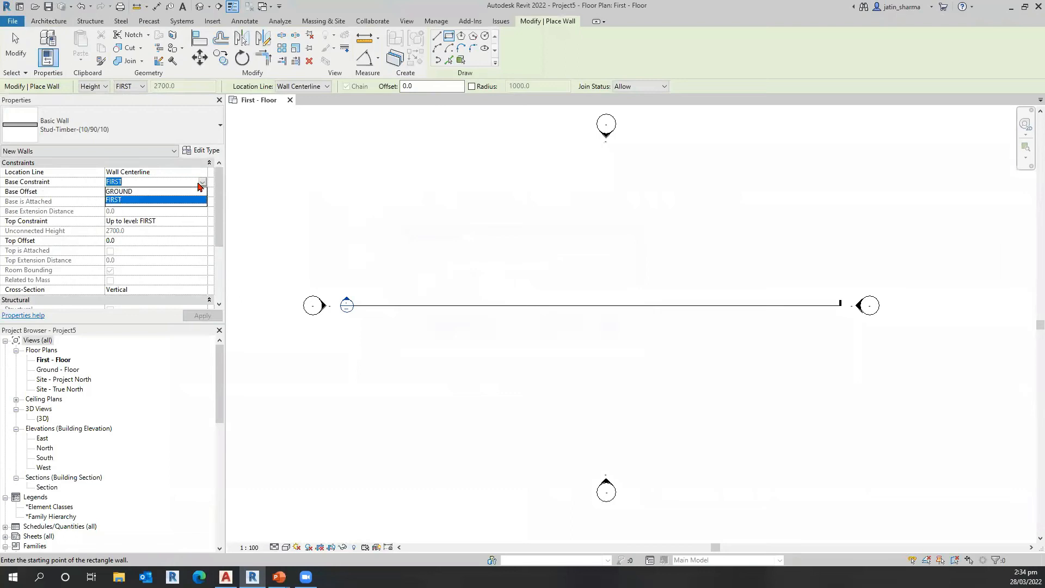
{"action": "left_click", "coordinate": [136, 198]}
{"action": "left_click", "coordinate": [391, 169]}
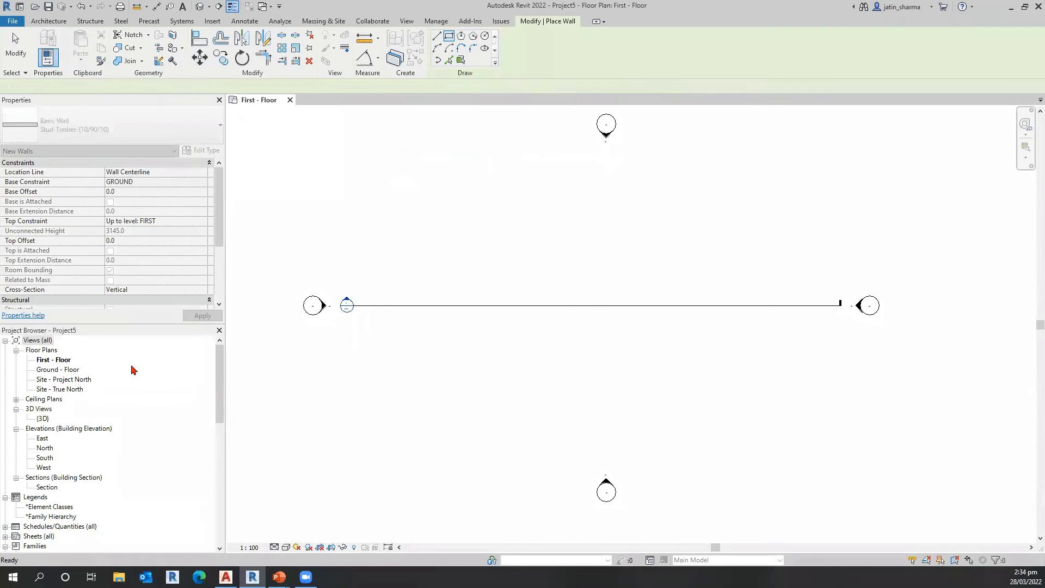
Step: Draw a rectangle of walls about 25300 by 14200 on the Ground - Floor plan and check the west wall's level constraints
{"action": "double_click", "coordinate": [57, 370]}
{"action": "left_click", "coordinate": [44, 41]}
{"action": "left_click", "coordinate": [410, 232]}
{"action": "key", "text": "Escape"}
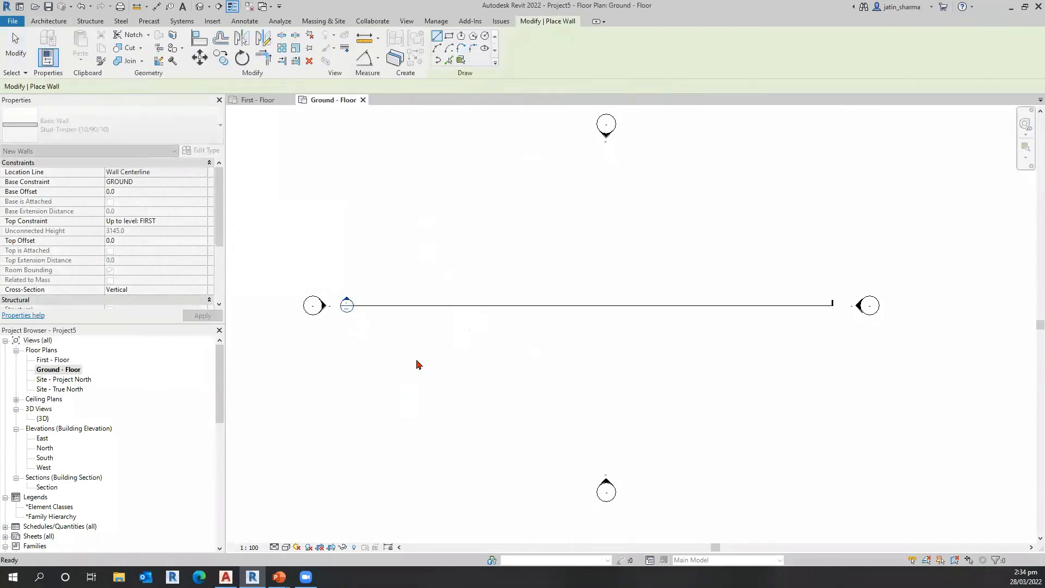
{"action": "left_click", "coordinate": [449, 36]}
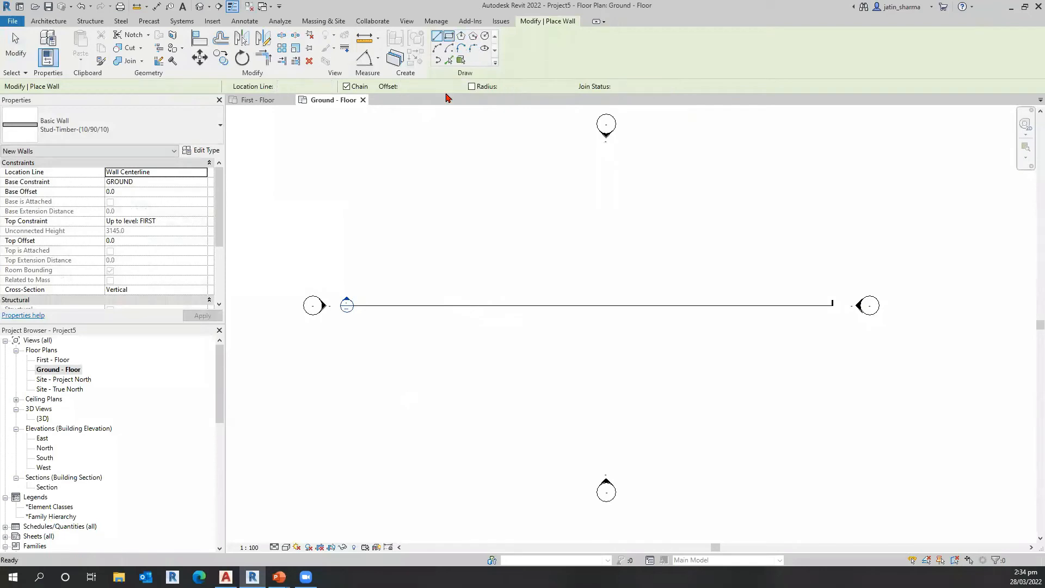
{"action": "left_click", "coordinate": [374, 222]}
{"action": "left_click", "coordinate": [780, 449]}
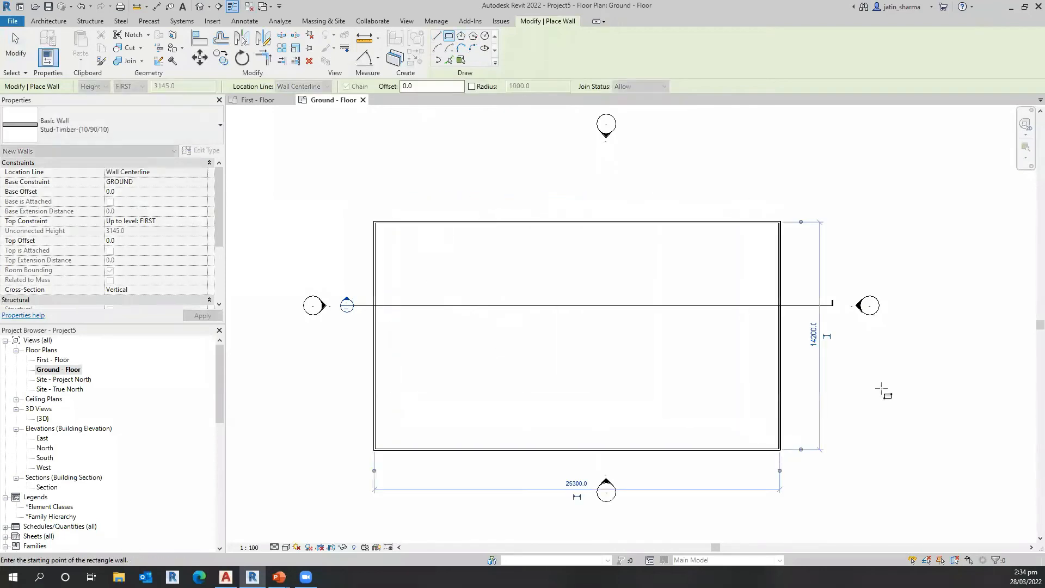
{"action": "key", "text": "Escape"}
{"action": "key", "text": "Escape"}
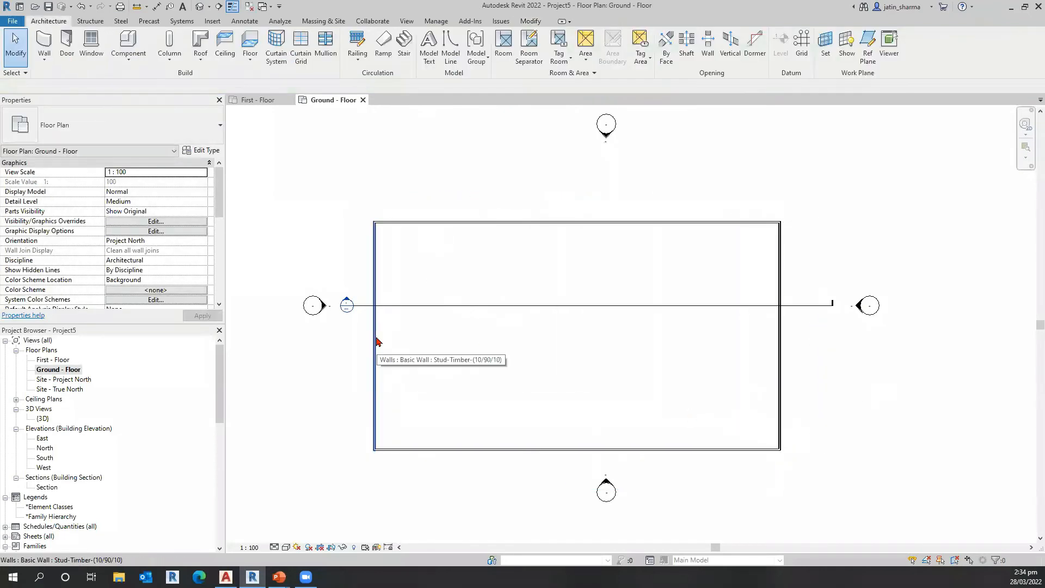
{"action": "left_click", "coordinate": [377, 342]}
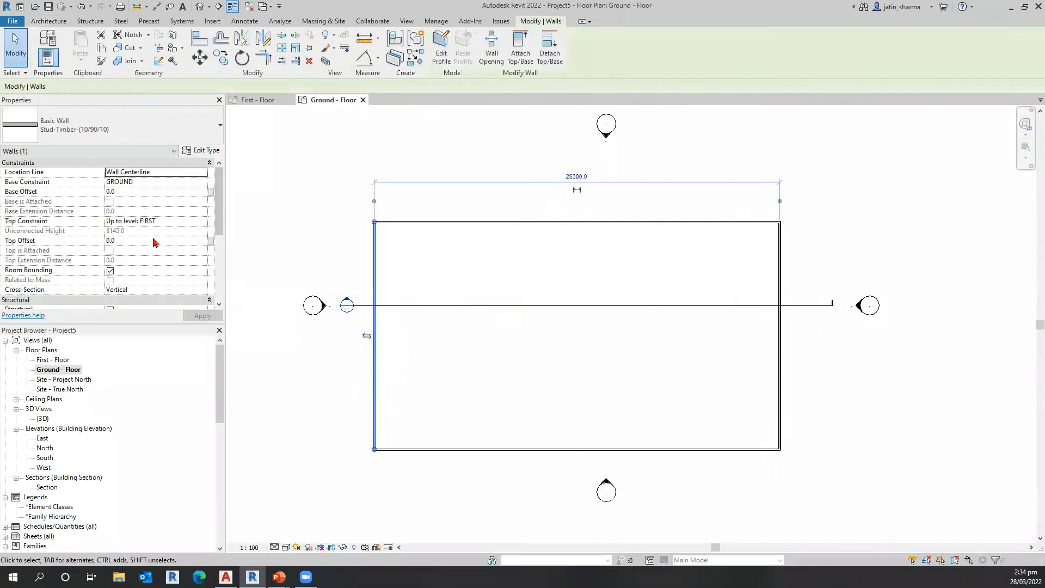
{"action": "left_click", "coordinate": [567, 272]}
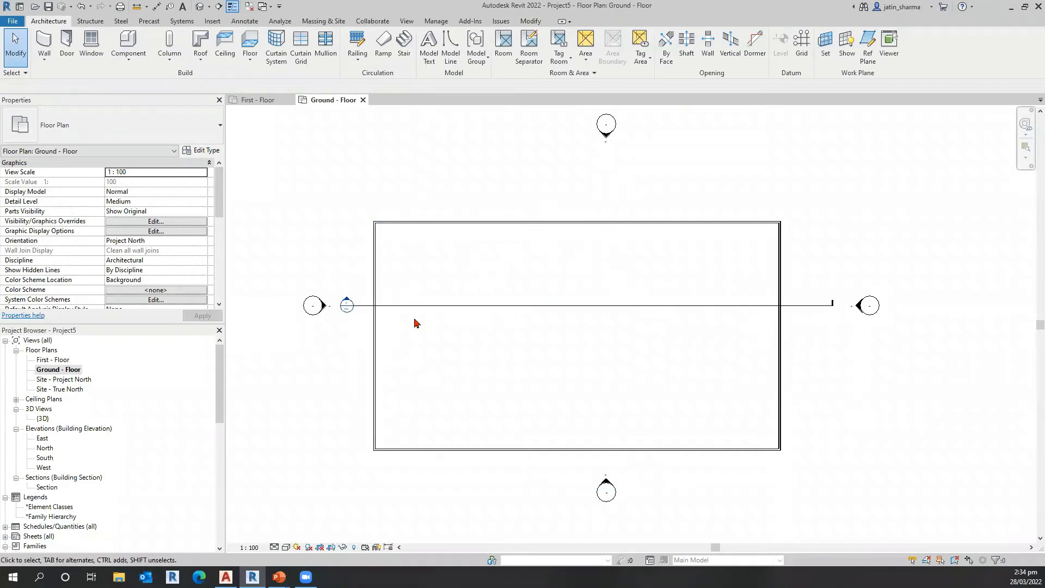
Step: Start a roof by footprint and move it from the lowest level to FIRST
{"action": "left_click", "coordinate": [200, 57]}
{"action": "left_click", "coordinate": [231, 80]}
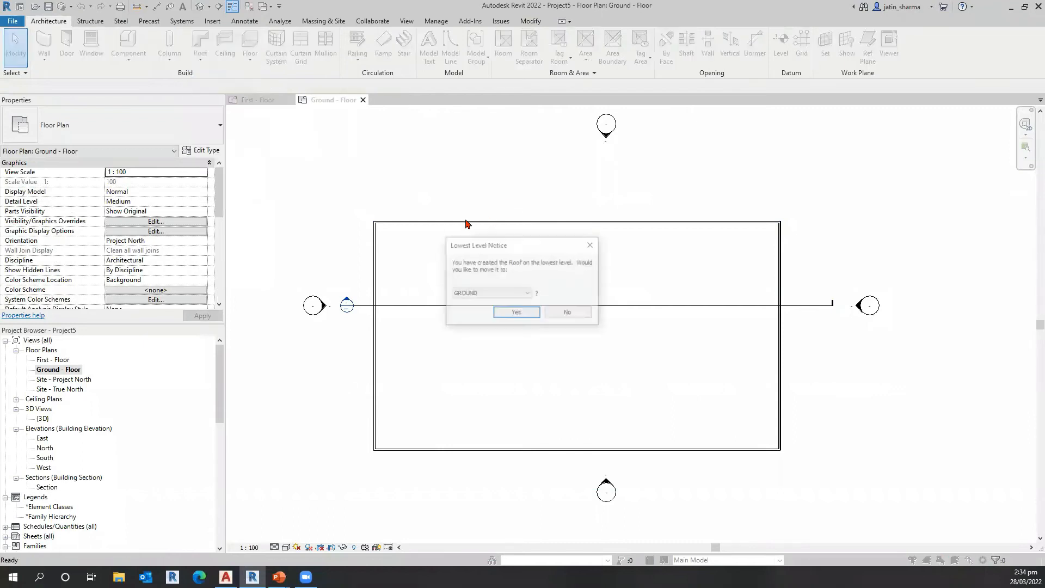
{"action": "left_click", "coordinate": [497, 294]}
{"action": "left_click", "coordinate": [490, 301]}
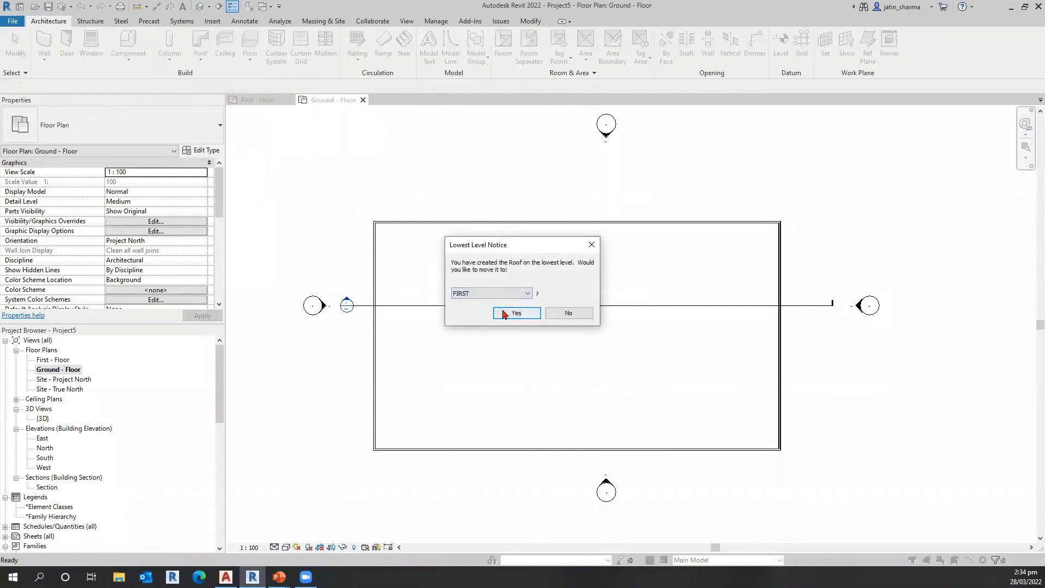
{"action": "left_click", "coordinate": [515, 313]}
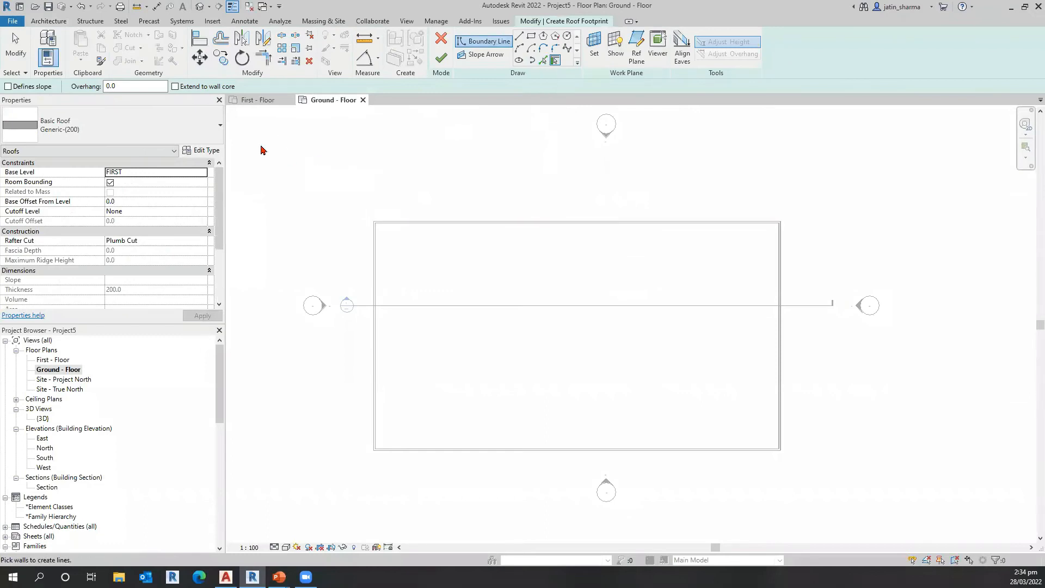
Step: Set a slope-defining boundary with a 500 overhang and pick the two short end walls for the roof footprint
{"action": "left_click", "coordinate": [150, 87]}
{"action": "left_click_drag", "start_coordinate": [149, 89], "coordinate": [87, 92]}
{"action": "type", "text": "500"}
{"action": "key", "text": "Return"}
{"action": "left_click", "coordinate": [8, 87]}
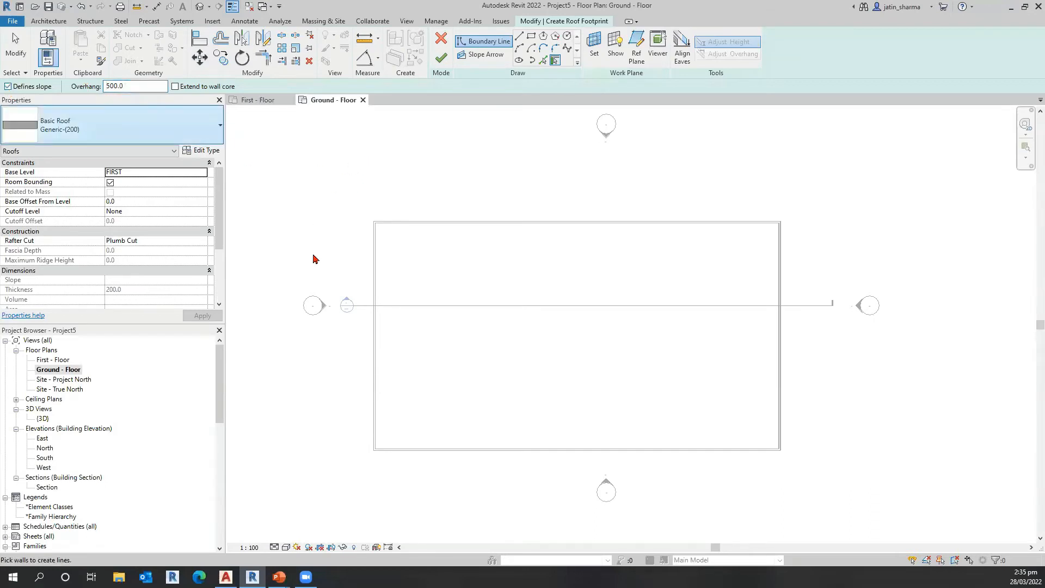
{"action": "left_click", "coordinate": [372, 295]}
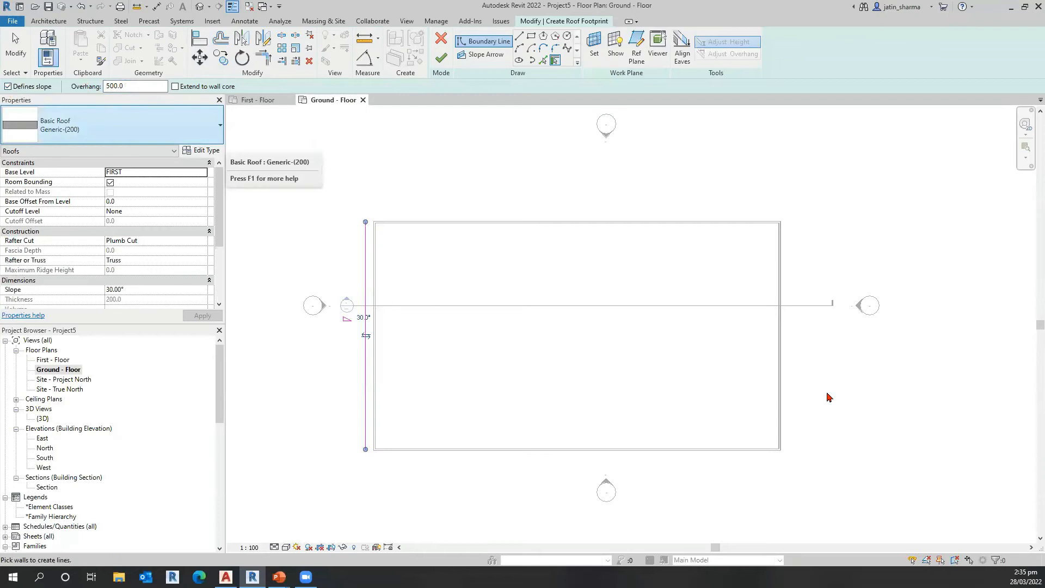
{"action": "left_click", "coordinate": [783, 345]}
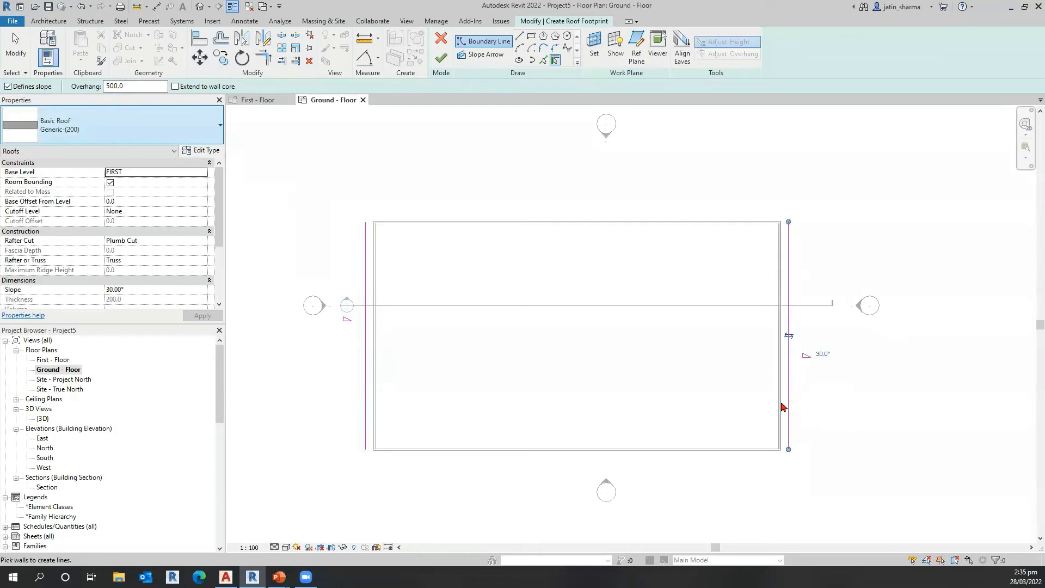
{"action": "left_click", "coordinate": [807, 359]}
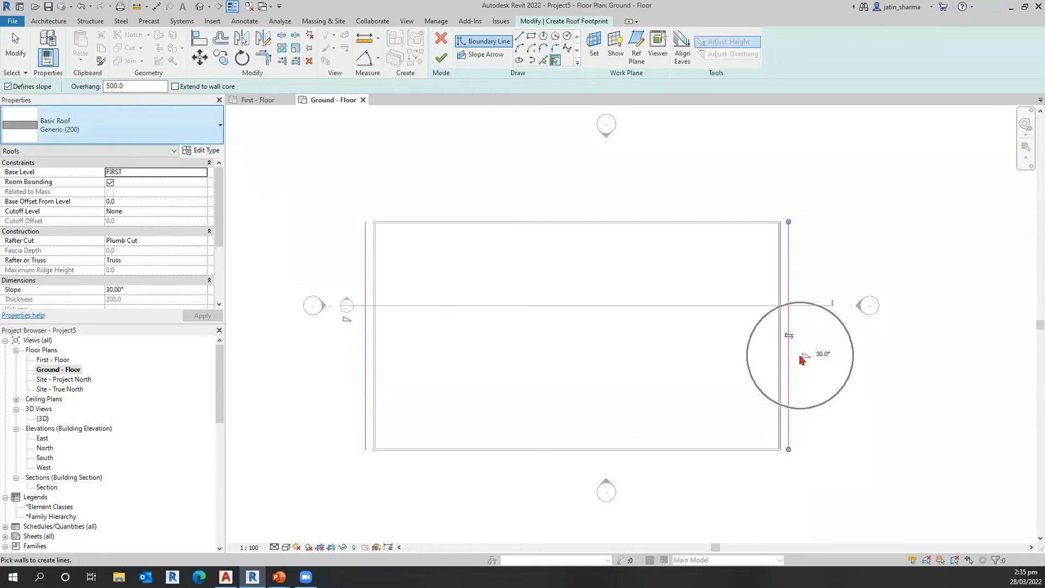
{"action": "left_click", "coordinate": [807, 358]}
{"action": "key", "text": "ctrl"}
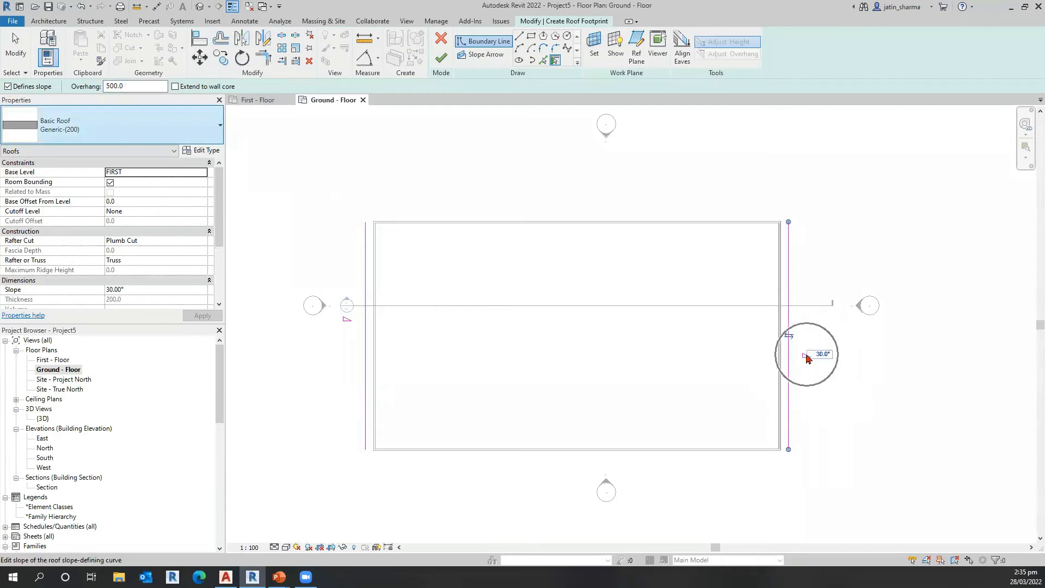
Step: Turn off slope definition and pick the two long walls to close the roof footprint
{"action": "left_click", "coordinate": [8, 86]}
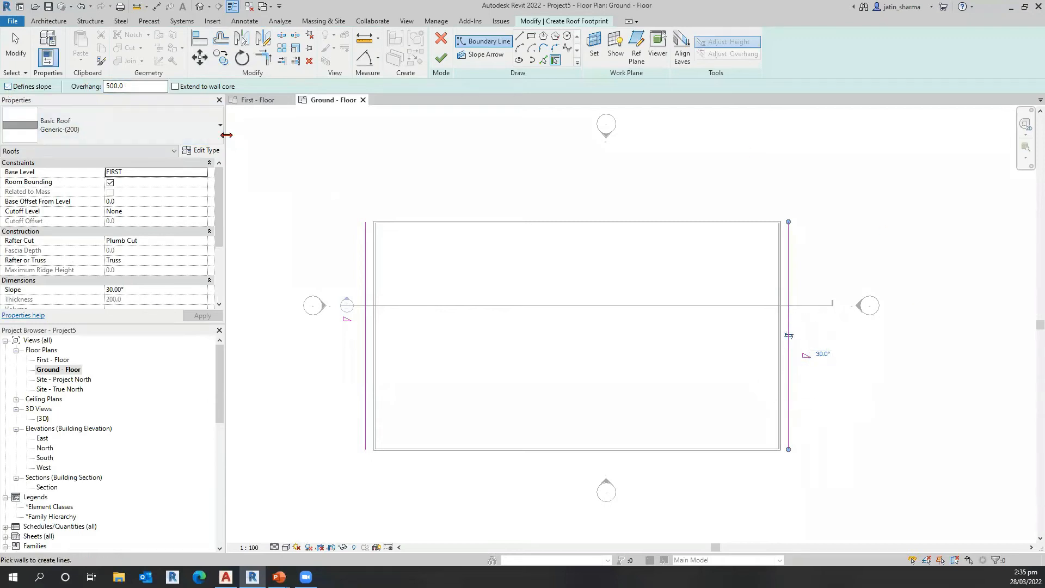
{"action": "left_click", "coordinate": [471, 225]}
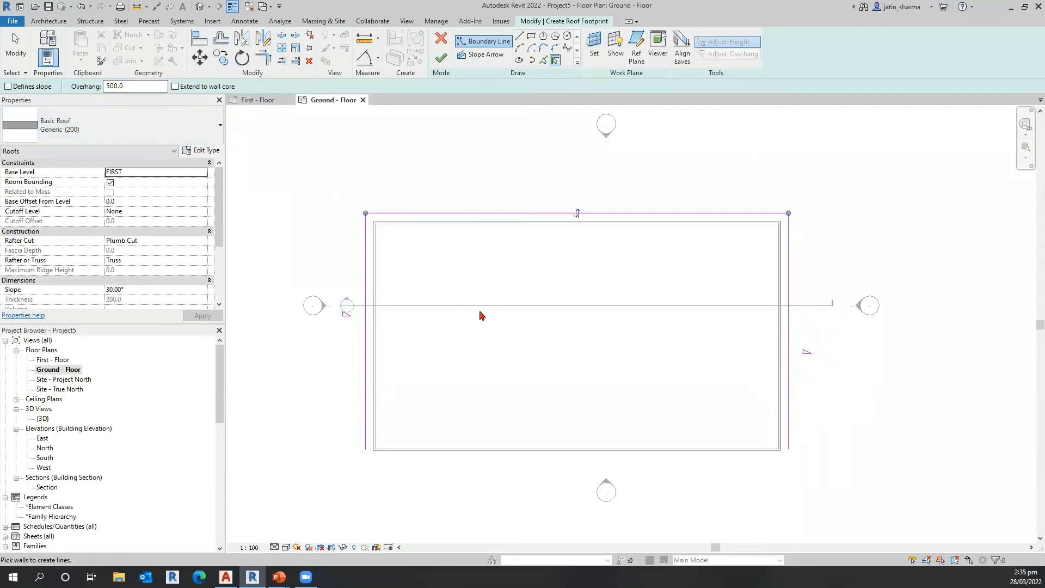
{"action": "left_click", "coordinate": [458, 455]}
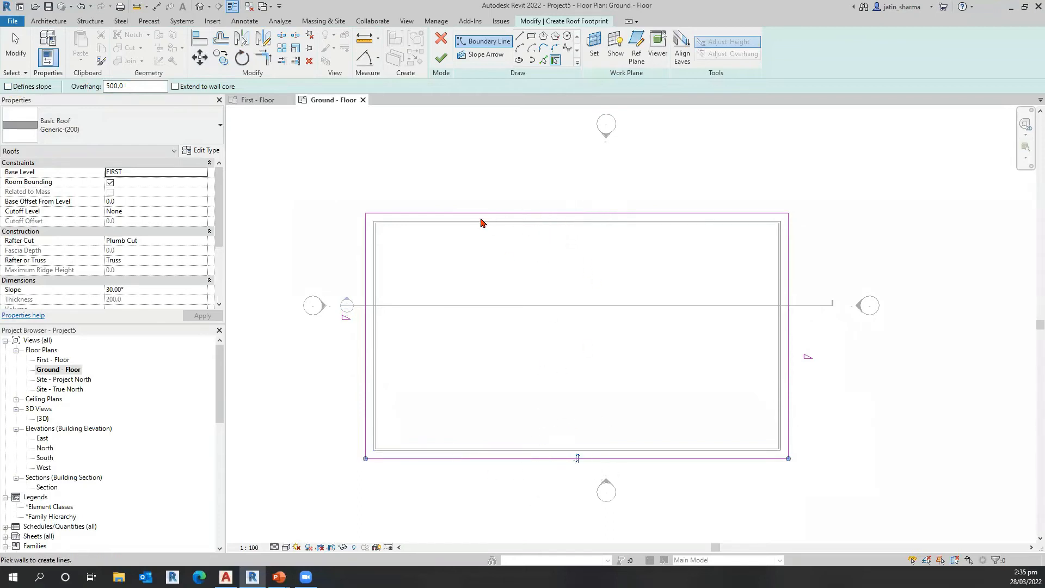
{"action": "key", "text": "Escape"}
Step: Set the slope of both short-side roof edges to 5° and finish the roof footprint
{"action": "left_click", "coordinate": [365, 338]}
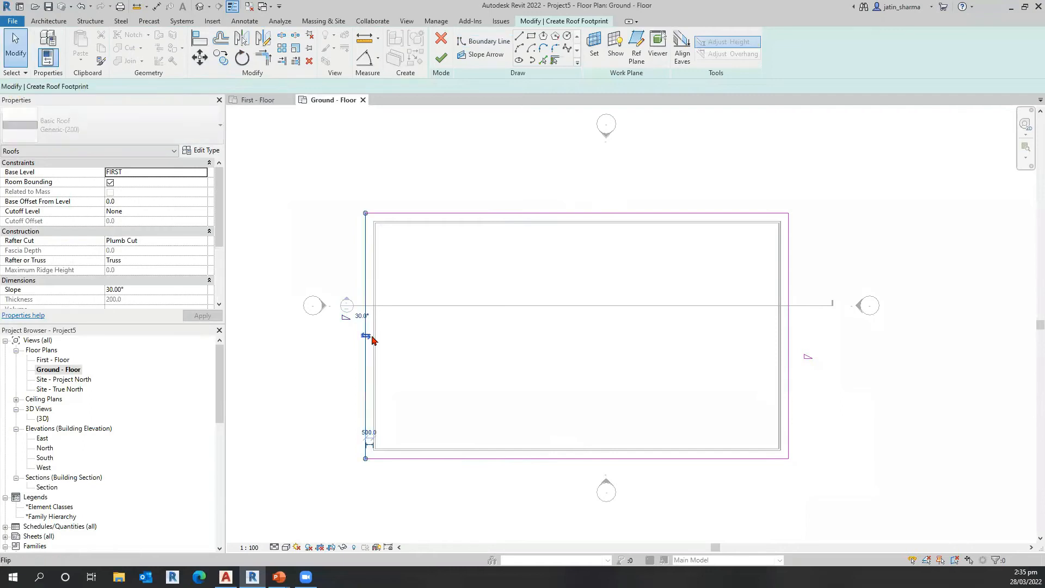
{"action": "left_click", "coordinate": [355, 316]}
{"action": "type", "text": "5"}
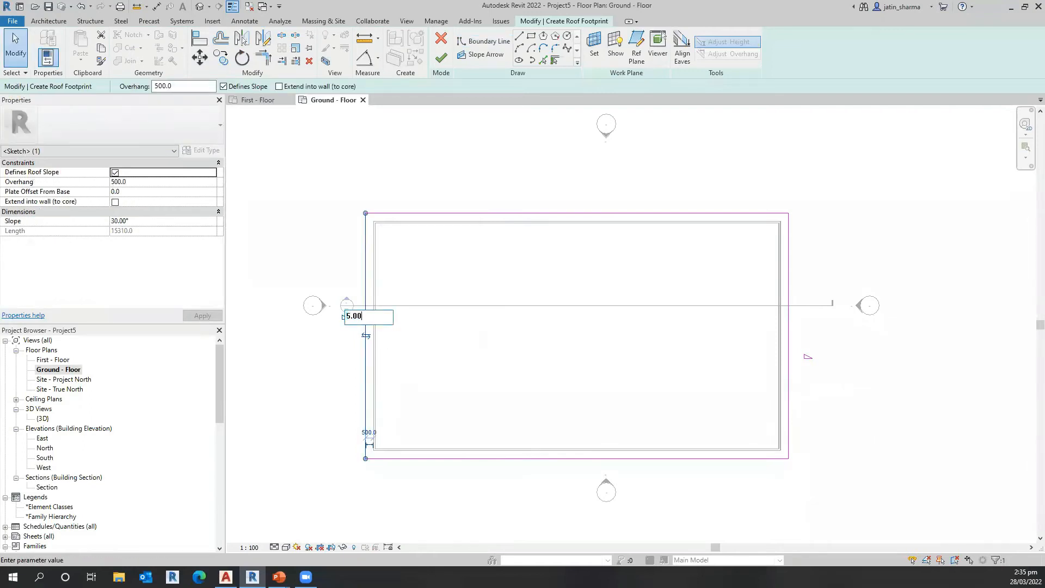
{"action": "type", "text": ".00"}
{"action": "key", "text": "Return"}
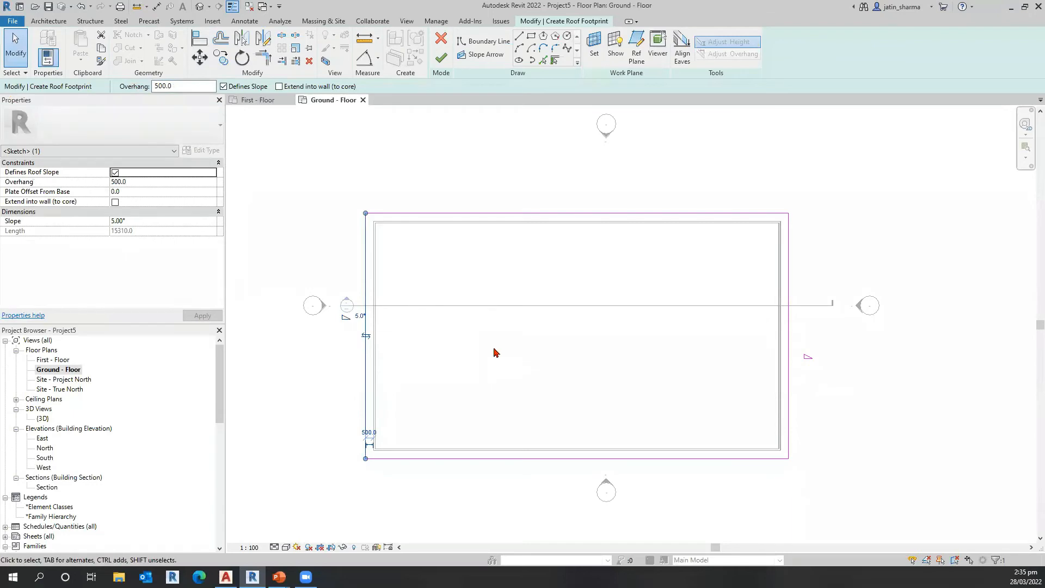
{"action": "left_click", "coordinate": [789, 351]}
{"action": "left_click", "coordinate": [814, 356]}
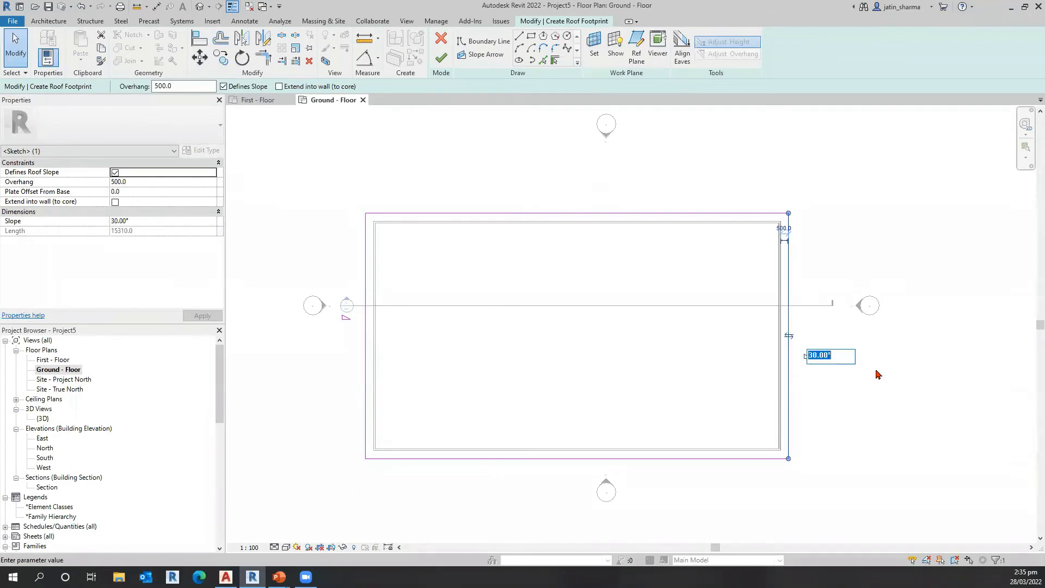
{"action": "type", "text": "5."}
{"action": "key", "text": "Return"}
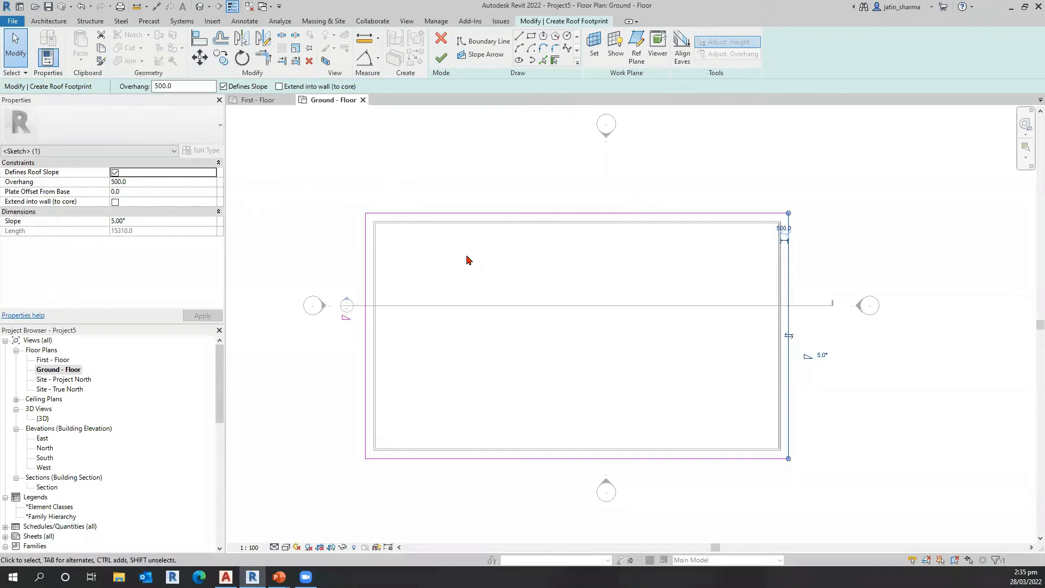
{"action": "left_click", "coordinate": [441, 58]}
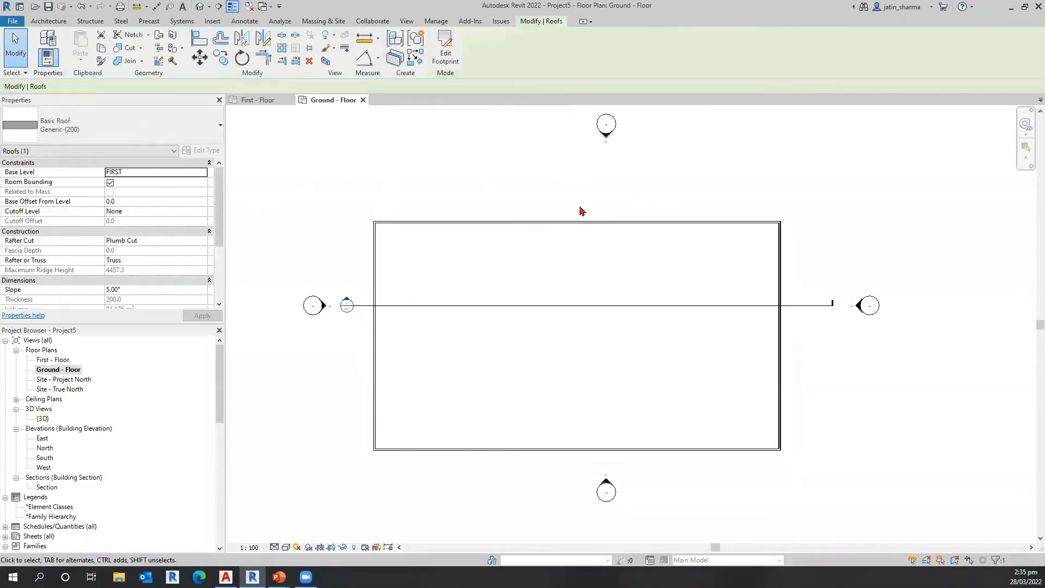
Step: Open the default 3D view and inspect the pitched roof over the walls
{"action": "left_click", "coordinate": [201, 6]}
{"action": "left_click", "coordinate": [553, 398]}
{"action": "scroll", "coordinate": [553, 397], "scroll_direction": "up", "scroll_amount": 1}
{"action": "scroll", "coordinate": [522, 317], "scroll_direction": "down", "scroll_amount": 1}
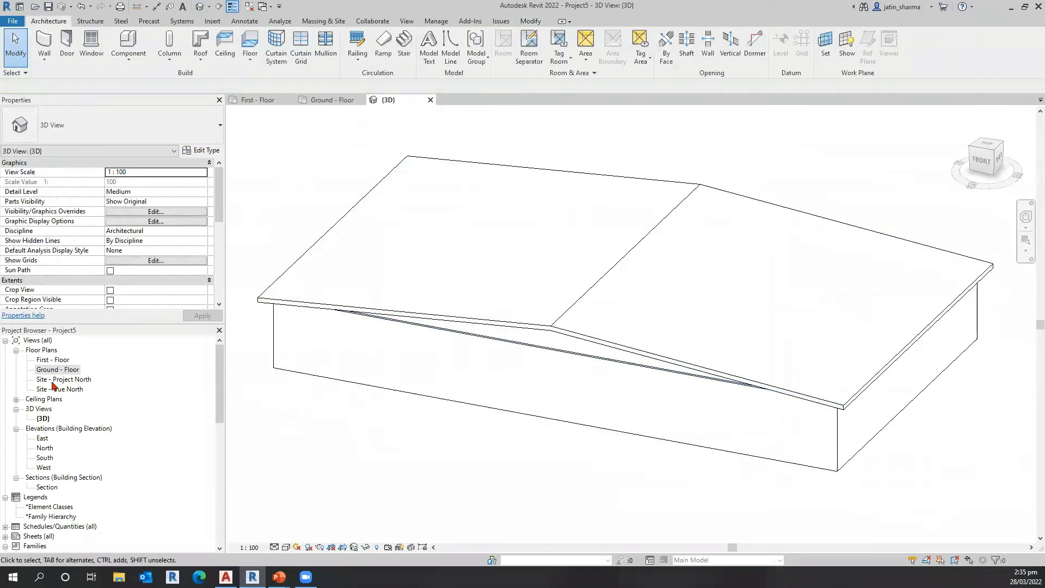
Step: Open the building section and examine how the sloped roof meets the wall top and the FIRST level
{"action": "double_click", "coordinate": [46, 490]}
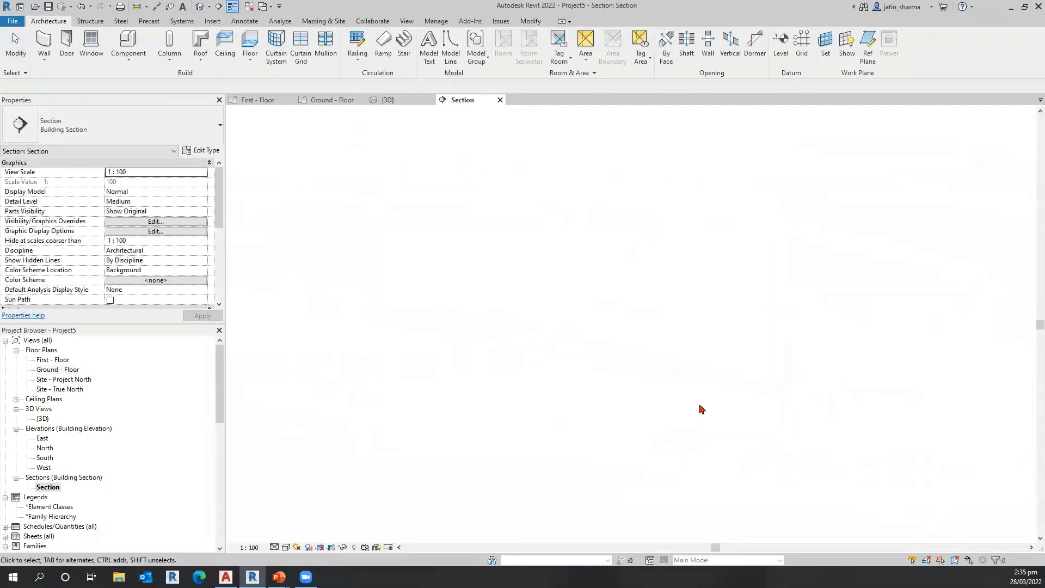
{"action": "scroll", "coordinate": [762, 311], "scroll_direction": "up", "scroll_amount": 4}
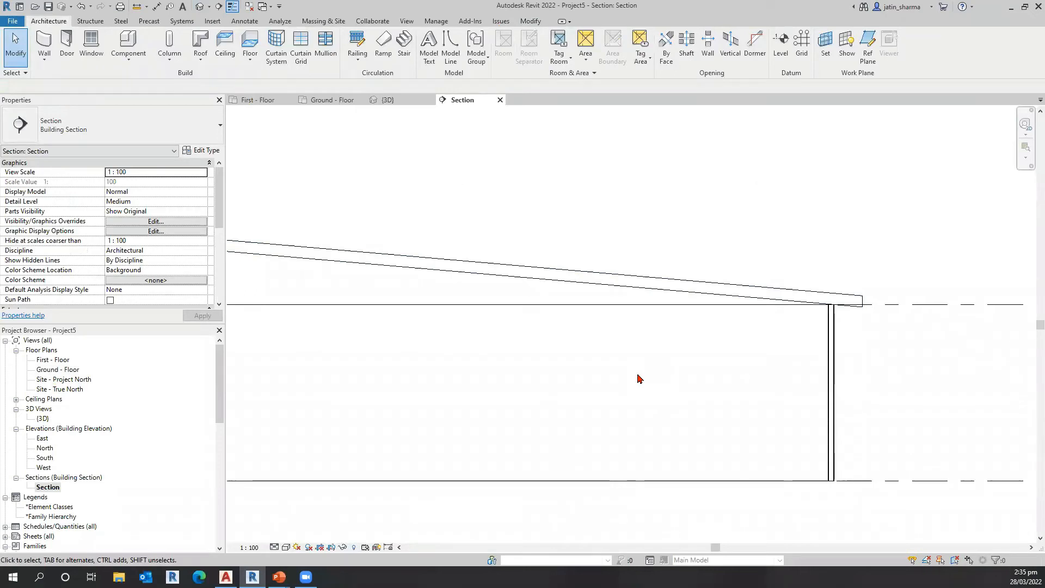
{"action": "middle_click_drag", "start_coordinate": [547, 411], "coordinate": [598, 409]}
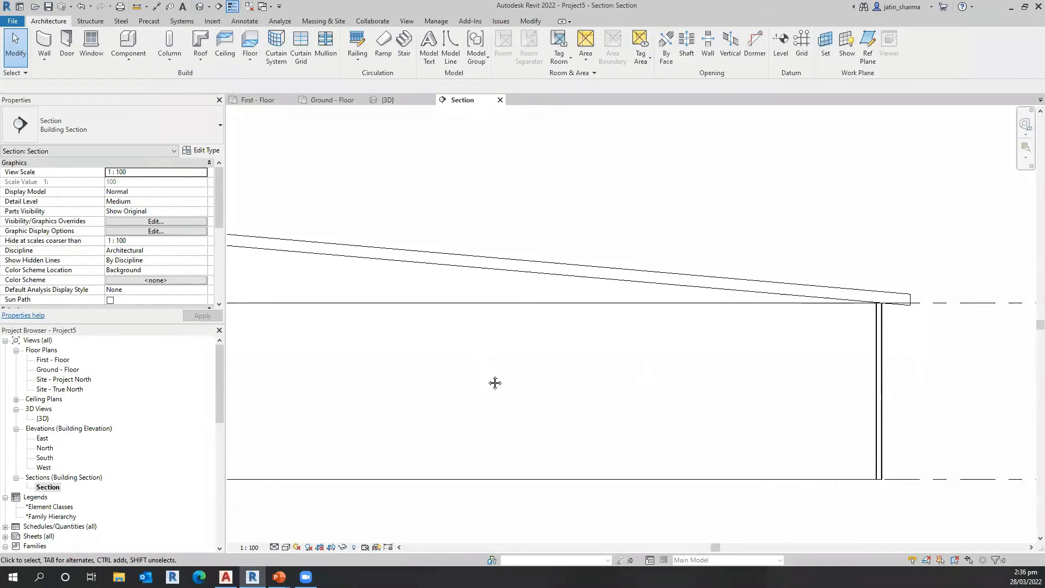
{"action": "middle_click_drag", "start_coordinate": [495, 383], "coordinate": [582, 375]}
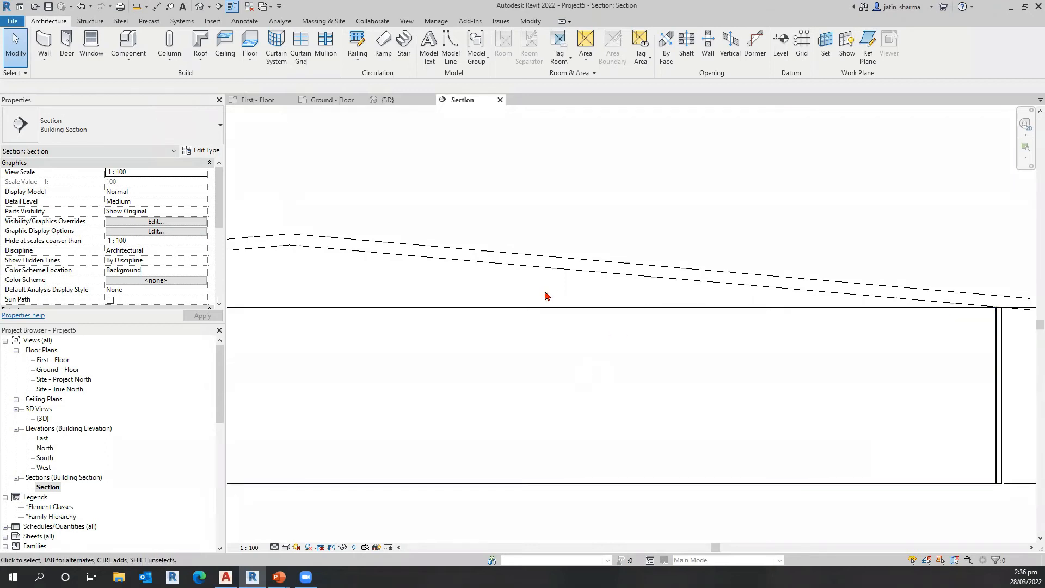
{"action": "middle_click_drag", "start_coordinate": [871, 369], "coordinate": [662, 329]}
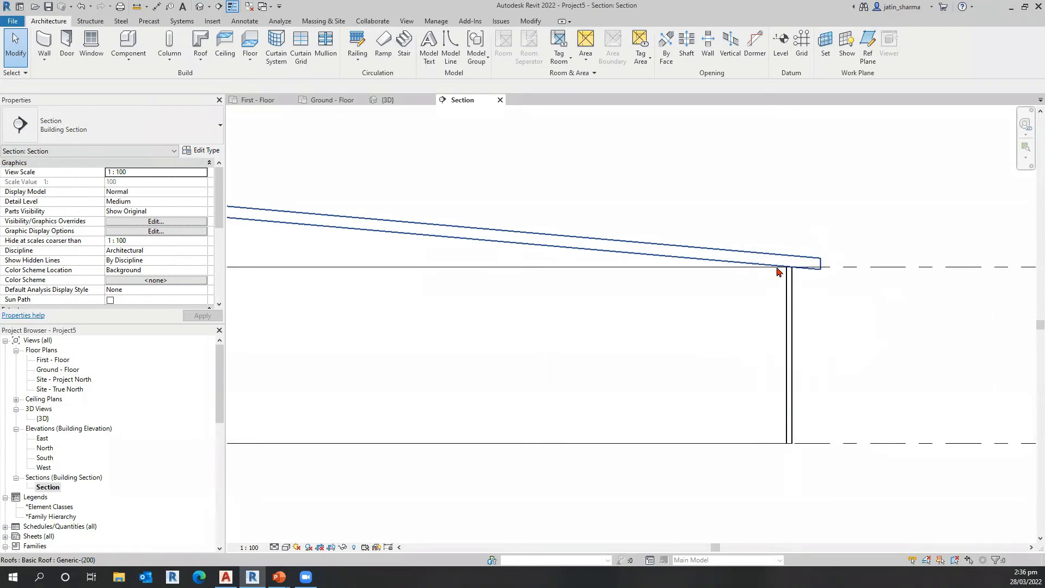
Step: Create a drafting view named Eaves Detail at 1:5 scale and select it among the project's drafting views
{"action": "scroll", "coordinate": [774, 274], "scroll_direction": "up", "scroll_amount": 2}
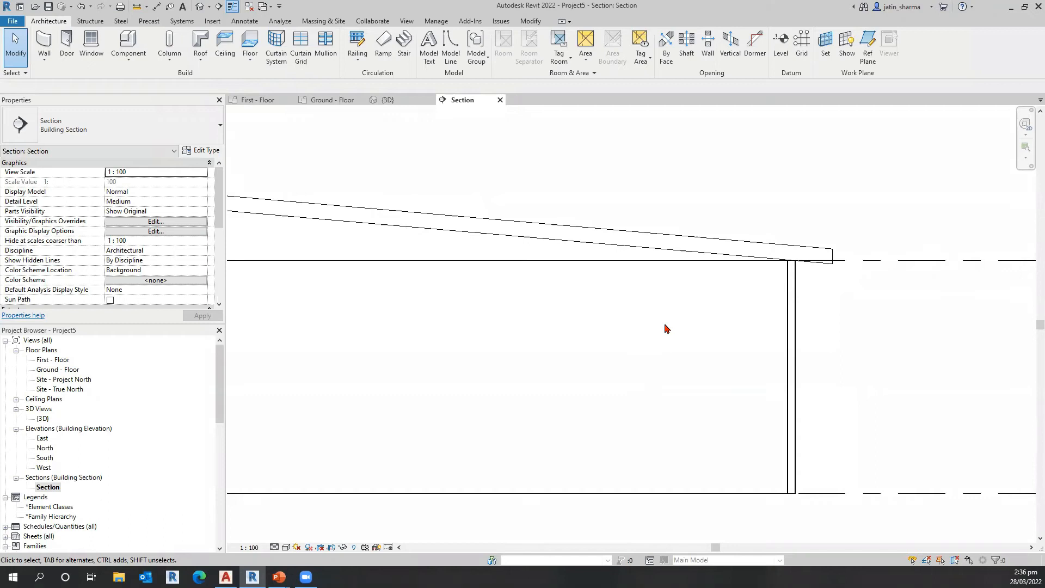
{"action": "middle_click_drag", "start_coordinate": [645, 364], "coordinate": [655, 368]}
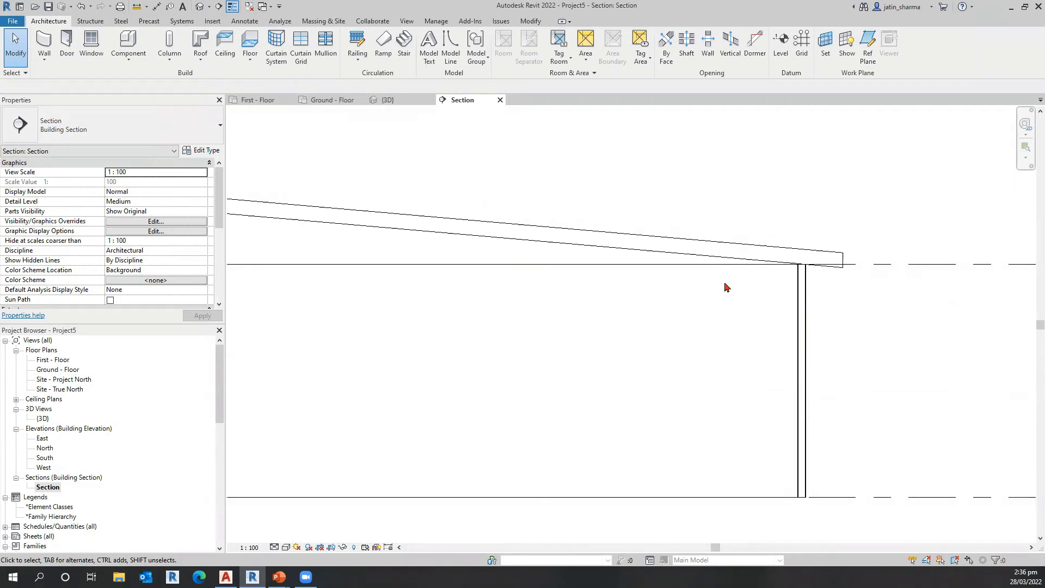
{"action": "left_click", "coordinate": [404, 24]}
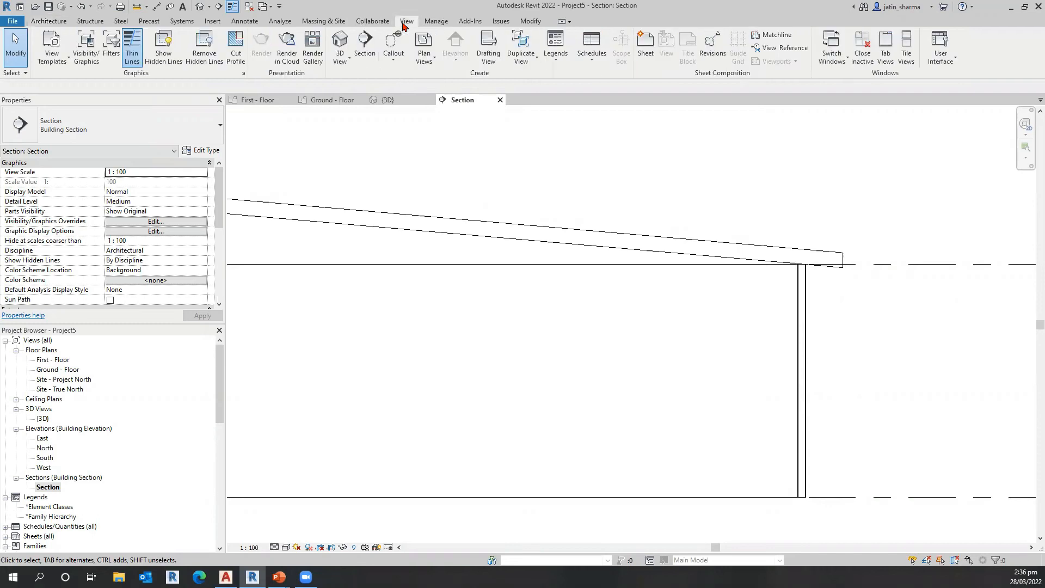
{"action": "left_click", "coordinate": [496, 61]}
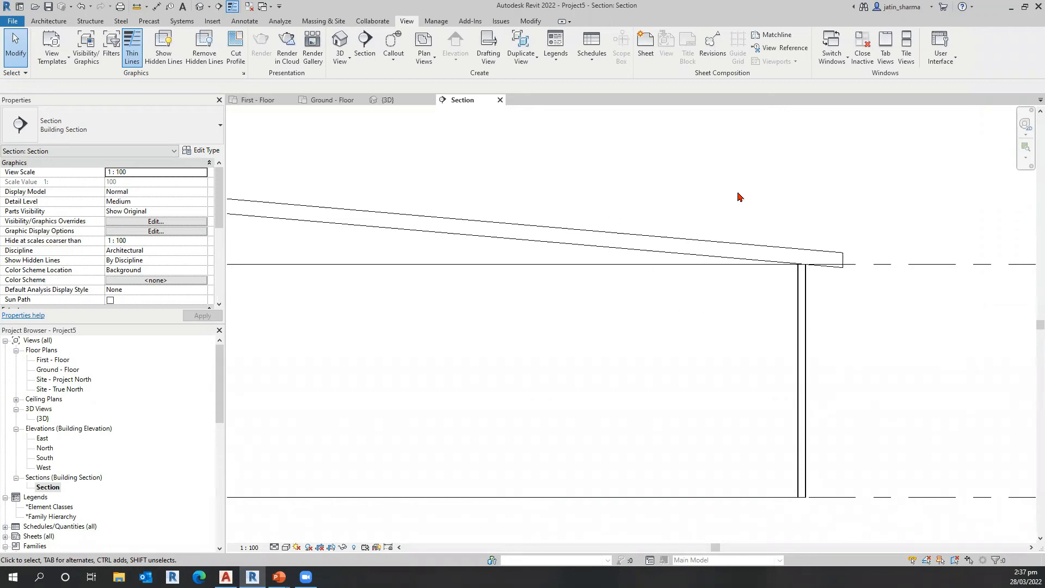
{"action": "key", "text": "ctrl"}
{"action": "key", "text": "ctrl"}
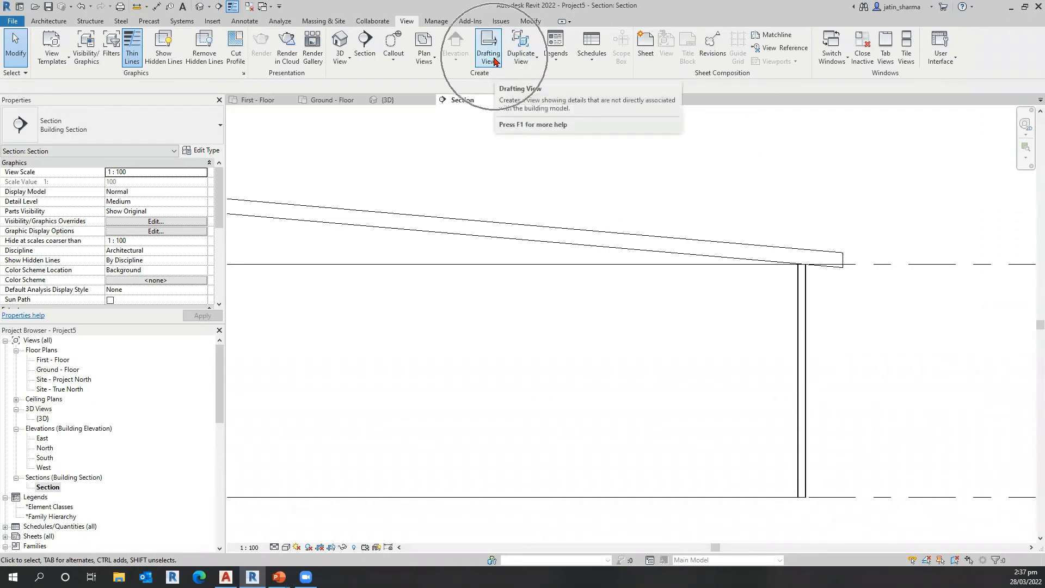
{"action": "left_click", "coordinate": [494, 61]}
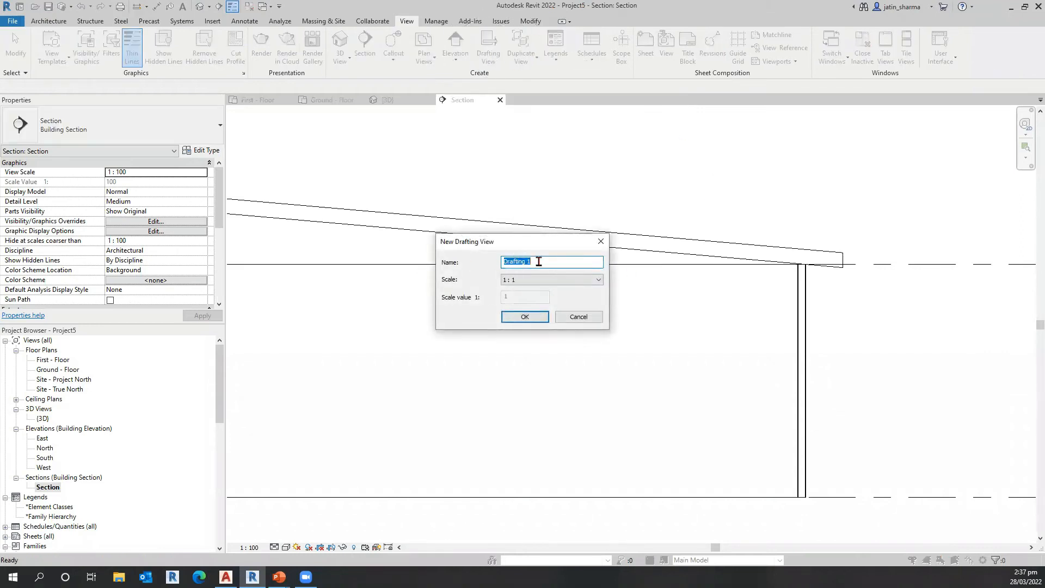
{"action": "left_click", "coordinate": [557, 264]}
{"action": "type", "text": "Eaves D"}
{"action": "left_click", "coordinate": [596, 280]}
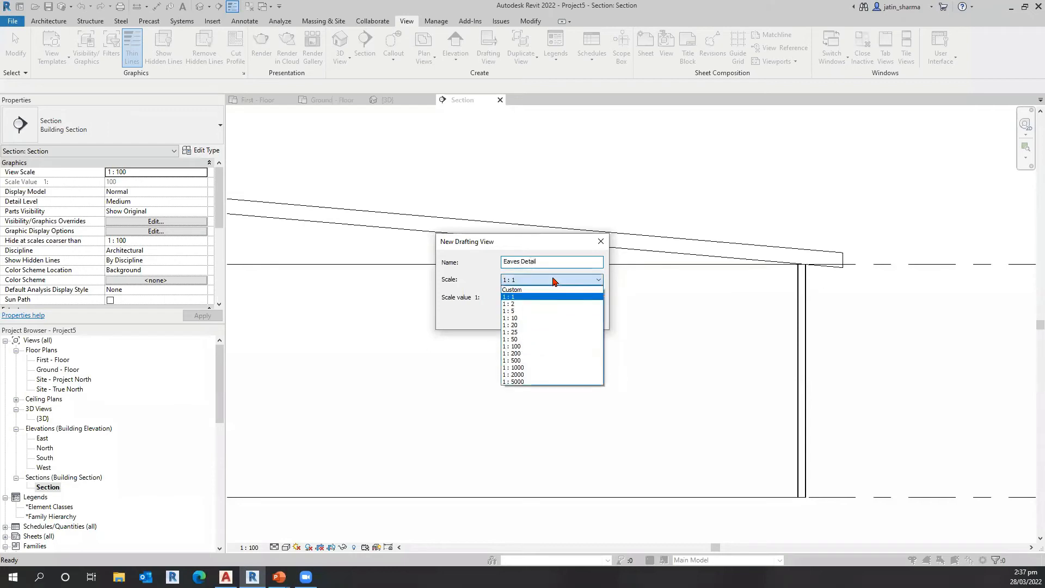
{"action": "left_click", "coordinate": [524, 311]}
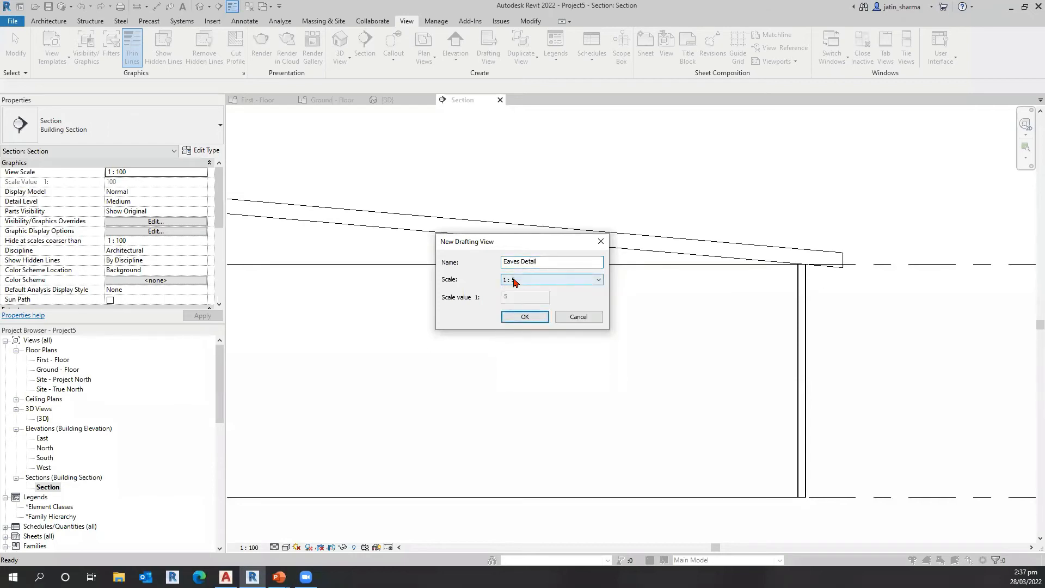
{"action": "left_click", "coordinate": [526, 318]}
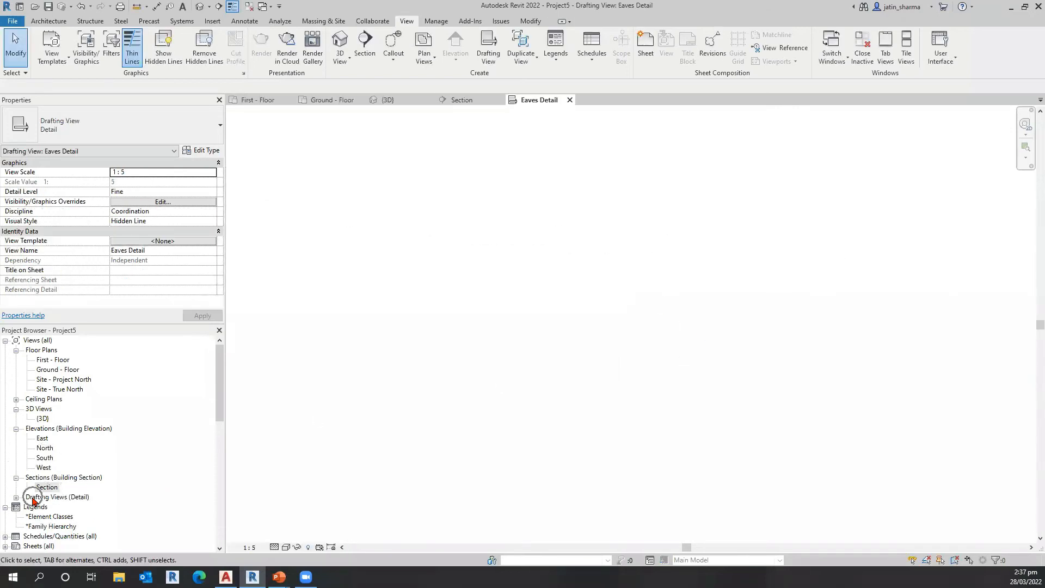
{"action": "left_click", "coordinate": [16, 498]}
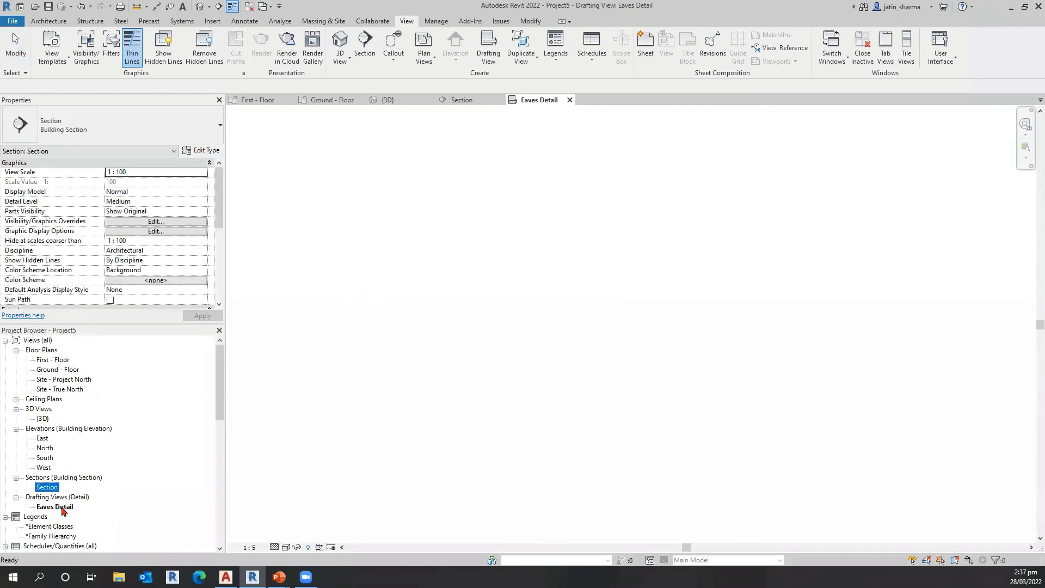
{"action": "left_click", "coordinate": [55, 507]}
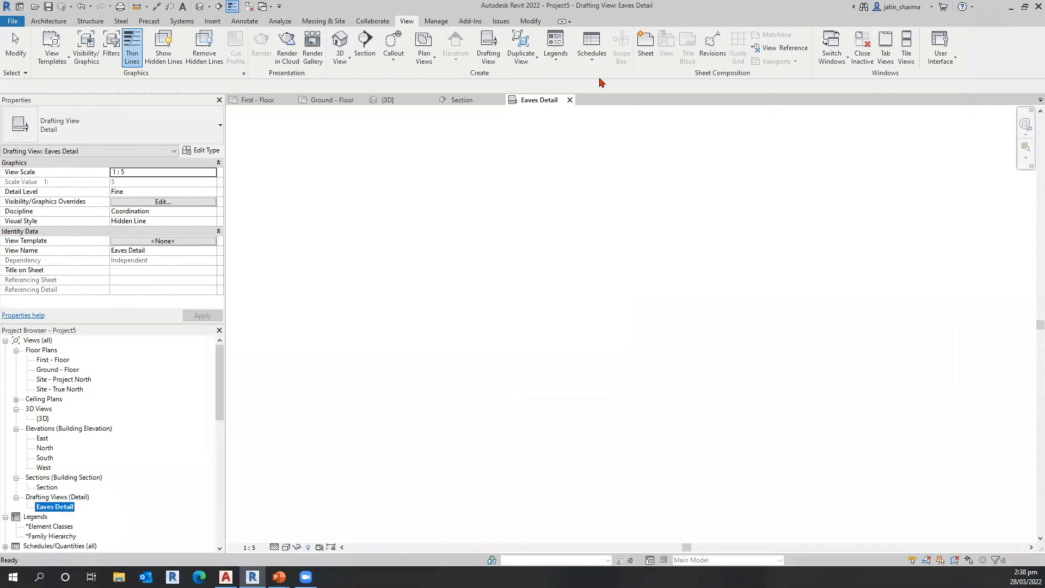
Step: Start a CAD import into the Eaves Detail view and choose the file Detail View - Eaves.dwg
{"action": "left_click", "coordinate": [213, 22]}
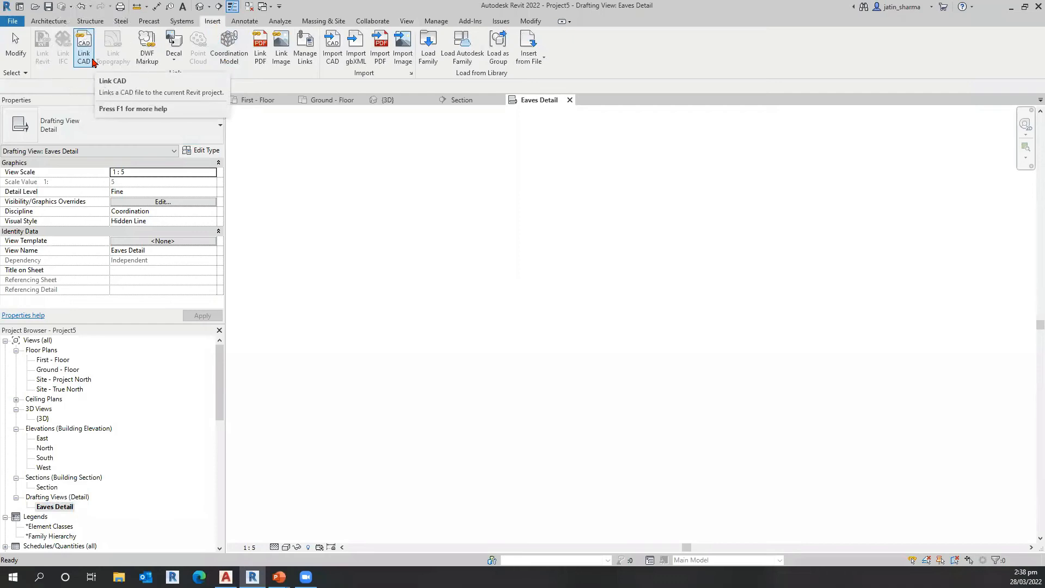
{"action": "left_click", "coordinate": [333, 55]}
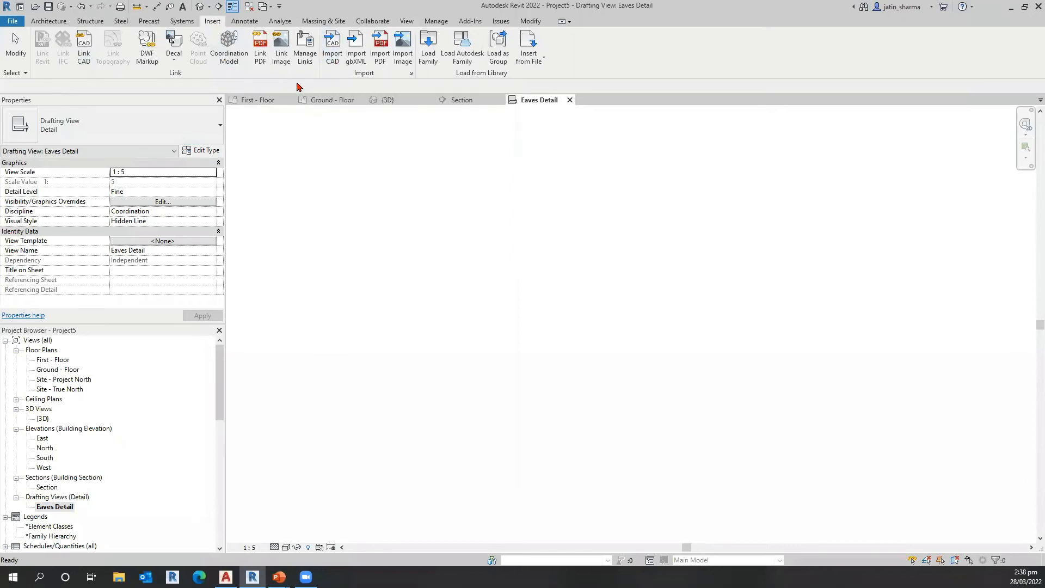
{"action": "left_click", "coordinate": [84, 46]}
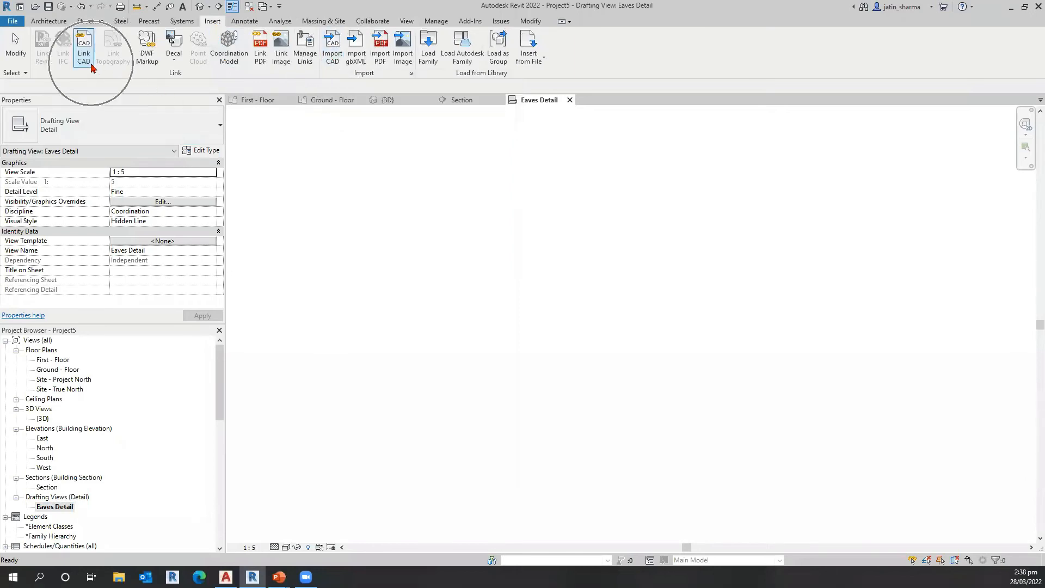
{"action": "left_click", "coordinate": [332, 47]}
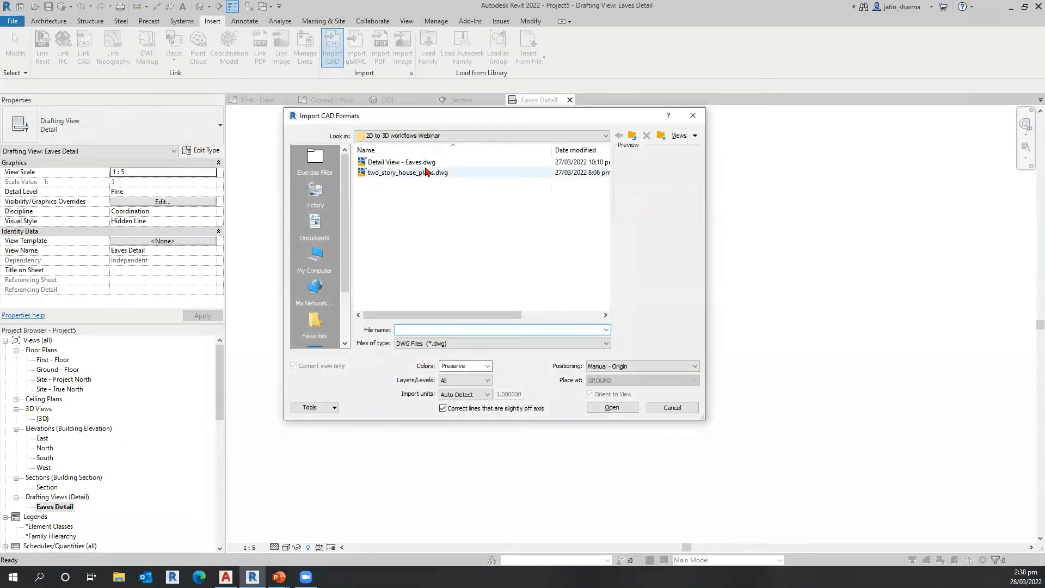
{"action": "left_click", "coordinate": [429, 165]}
{"action": "left_click", "coordinate": [429, 164]}
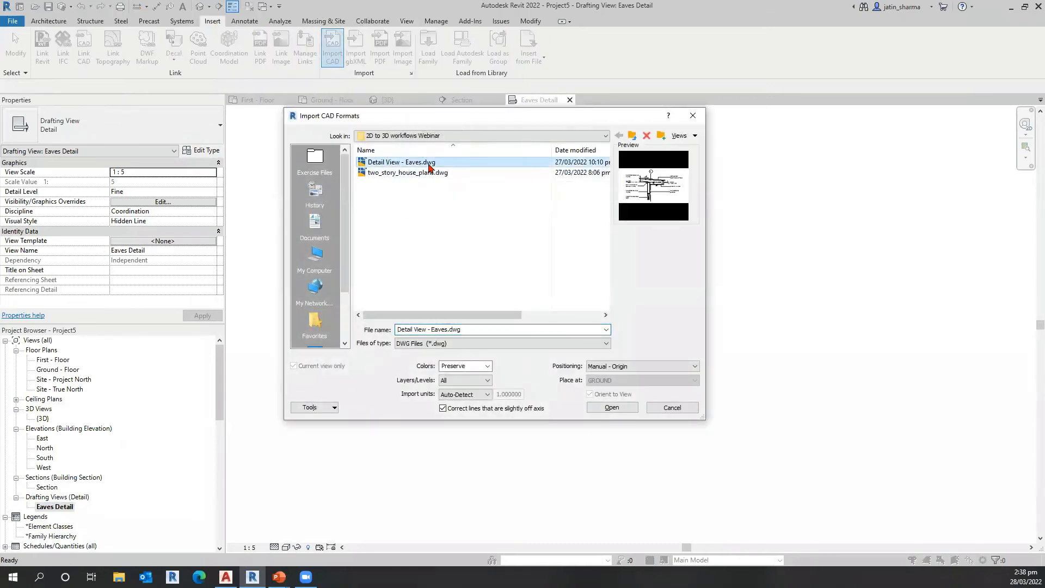
{"action": "left_click", "coordinate": [429, 164]}
{"action": "left_click", "coordinate": [431, 166]}
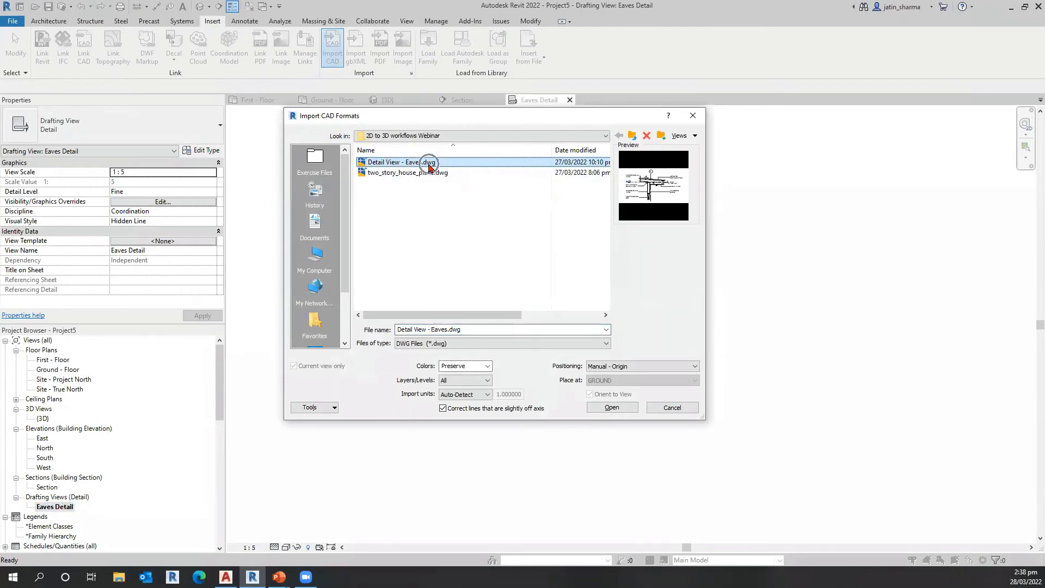
Step: Import the drawing with Preserve colors, Auto-Detect units and Manual - Origin positioning
{"action": "left_click", "coordinate": [302, 369]}
{"action": "left_click", "coordinate": [302, 369]}
{"action": "left_click", "coordinate": [303, 369]}
{"action": "left_click", "coordinate": [297, 363]}
{"action": "left_click", "coordinate": [478, 366]}
{"action": "left_click", "coordinate": [478, 366]}
{"action": "left_click", "coordinate": [478, 366]}
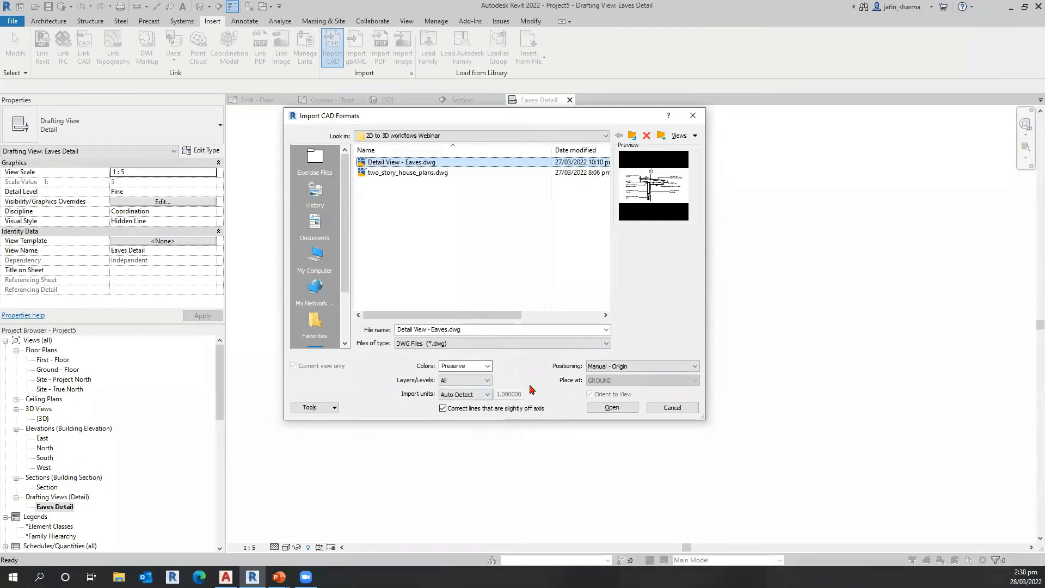
{"action": "left_click", "coordinate": [80, 55]}
{"action": "left_click", "coordinate": [618, 367]}
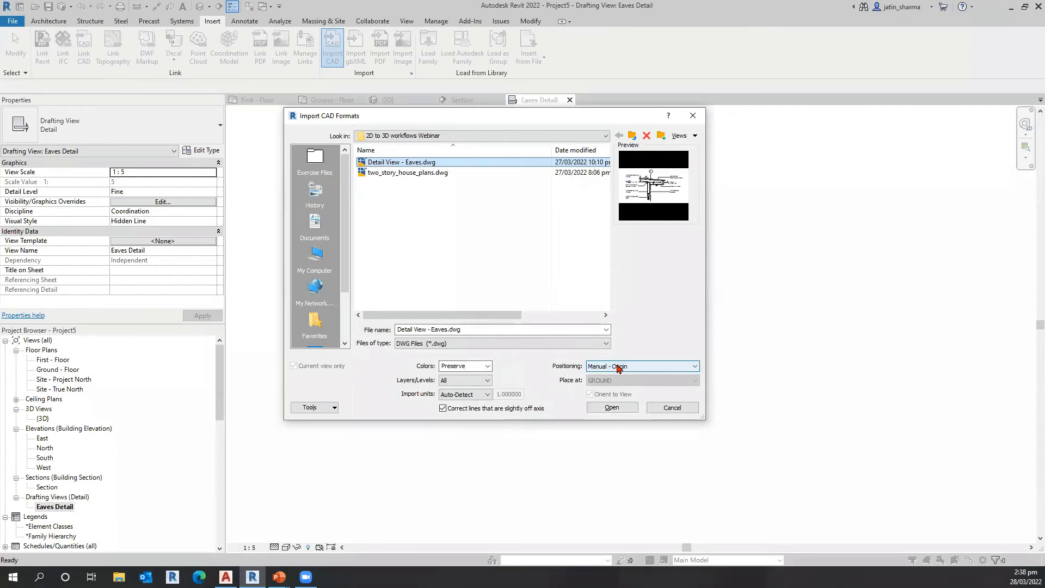
{"action": "left_click", "coordinate": [619, 368]}
{"action": "left_click", "coordinate": [621, 393]}
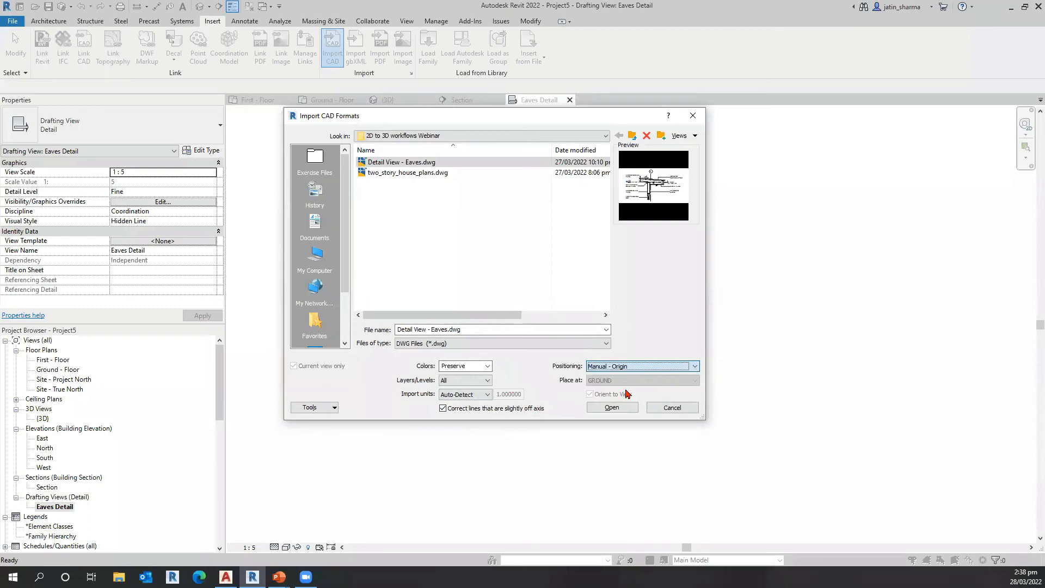
{"action": "left_click", "coordinate": [472, 395]}
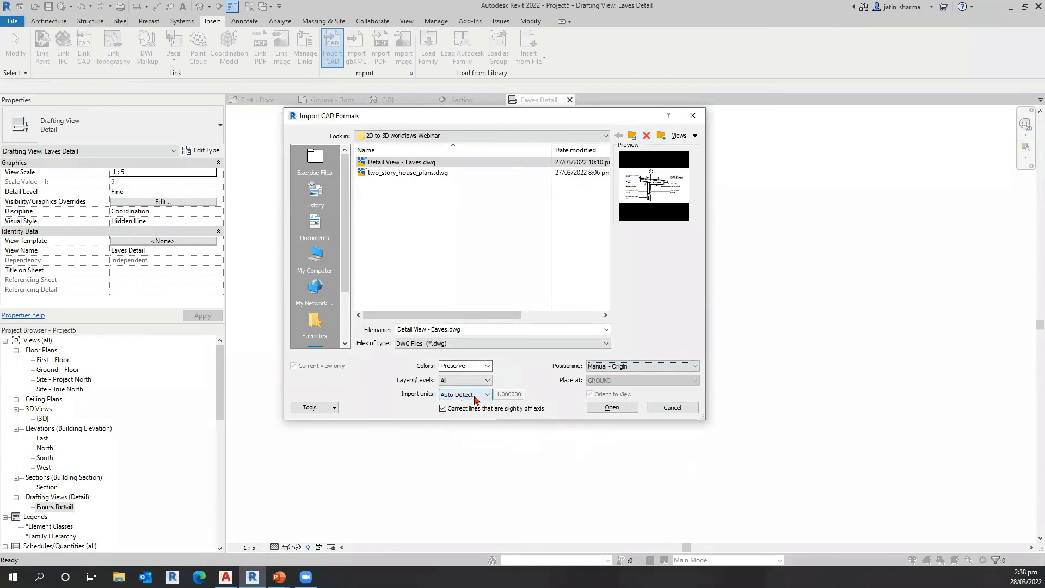
{"action": "left_click", "coordinate": [474, 397]}
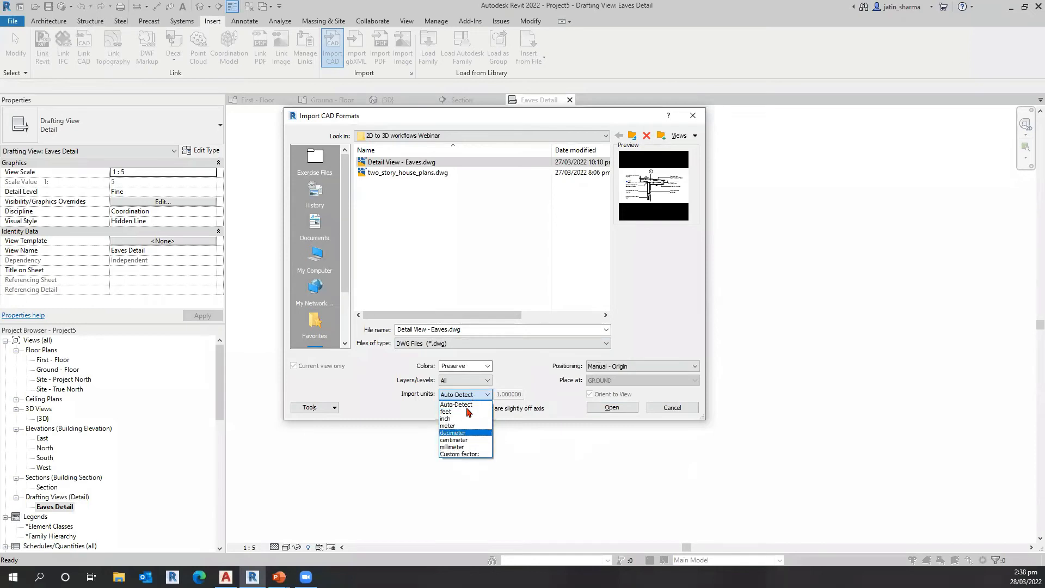
{"action": "left_click", "coordinate": [466, 395]}
{"action": "left_click", "coordinate": [602, 408]}
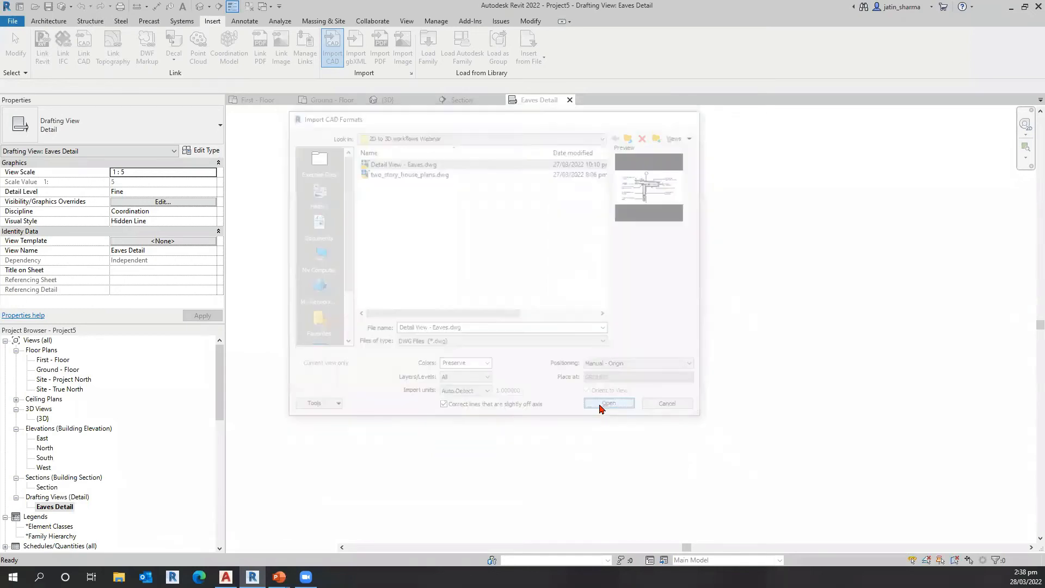
Step: Place the imported eaves drawing in the drafting view and inspect its roof, wall and soffit notes
{"action": "scroll", "coordinate": [409, 437], "scroll_direction": "up", "scroll_amount": 3}
{"action": "left_click", "coordinate": [367, 465]}
{"action": "middle_click_drag", "start_coordinate": [847, 319], "coordinate": [561, 446]}
{"action": "scroll", "coordinate": [553, 355], "scroll_direction": "up", "scroll_amount": 3}
{"action": "scroll", "coordinate": [509, 341], "scroll_direction": "down", "scroll_amount": 5}
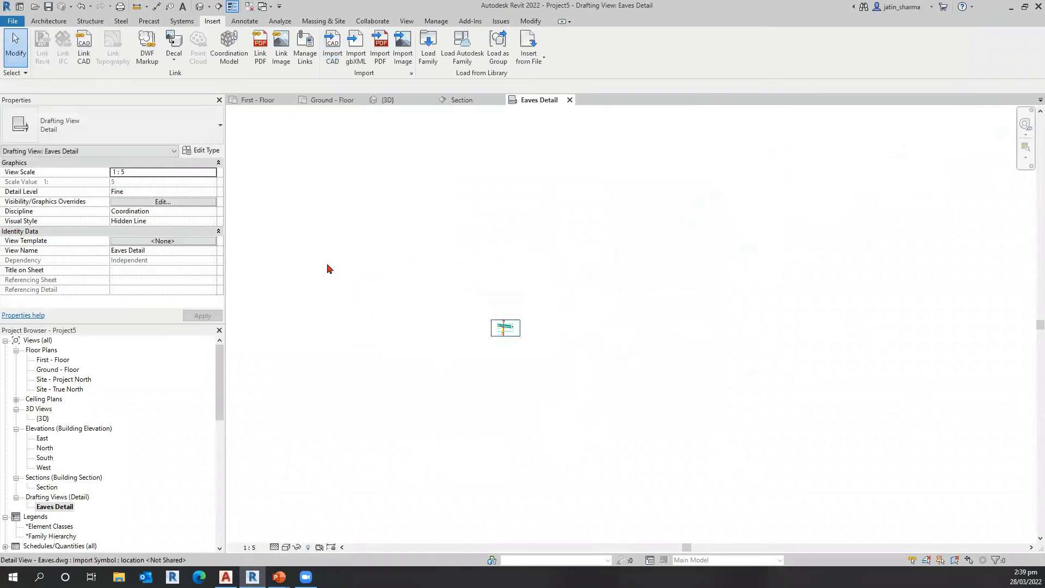
{"action": "scroll", "coordinate": [514, 390], "scroll_direction": "up", "scroll_amount": 2}
{"action": "scroll", "coordinate": [514, 308], "scroll_direction": "up", "scroll_amount": 4}
{"action": "middle_click_drag", "start_coordinate": [479, 312], "coordinate": [460, 473]}
{"action": "scroll", "coordinate": [446, 395], "scroll_direction": "up", "scroll_amount": 3}
{"action": "middle_click_drag", "start_coordinate": [490, 336], "coordinate": [579, 427]}
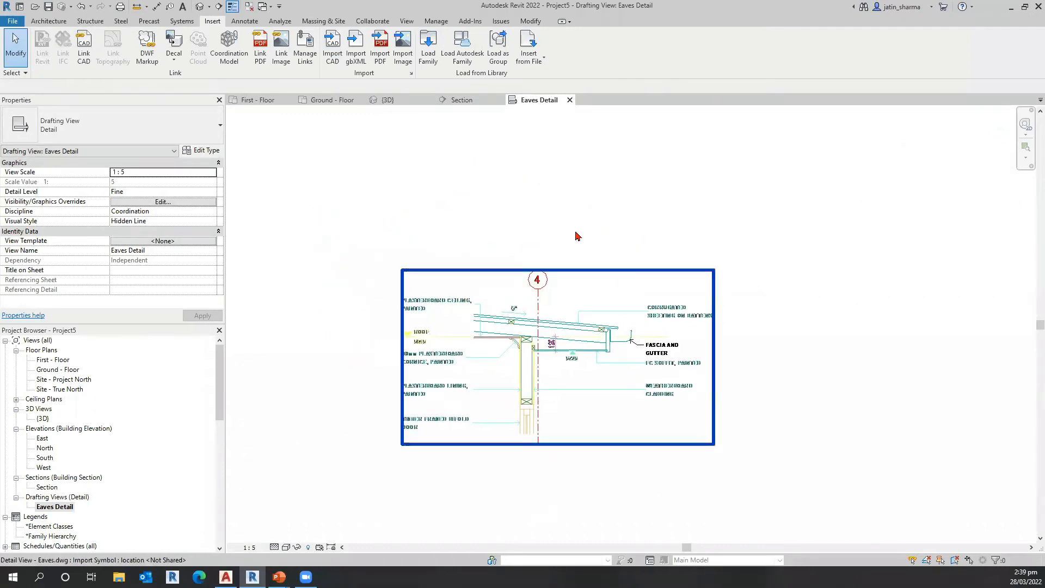
{"action": "scroll", "coordinate": [499, 485], "scroll_direction": "up", "scroll_amount": 4}
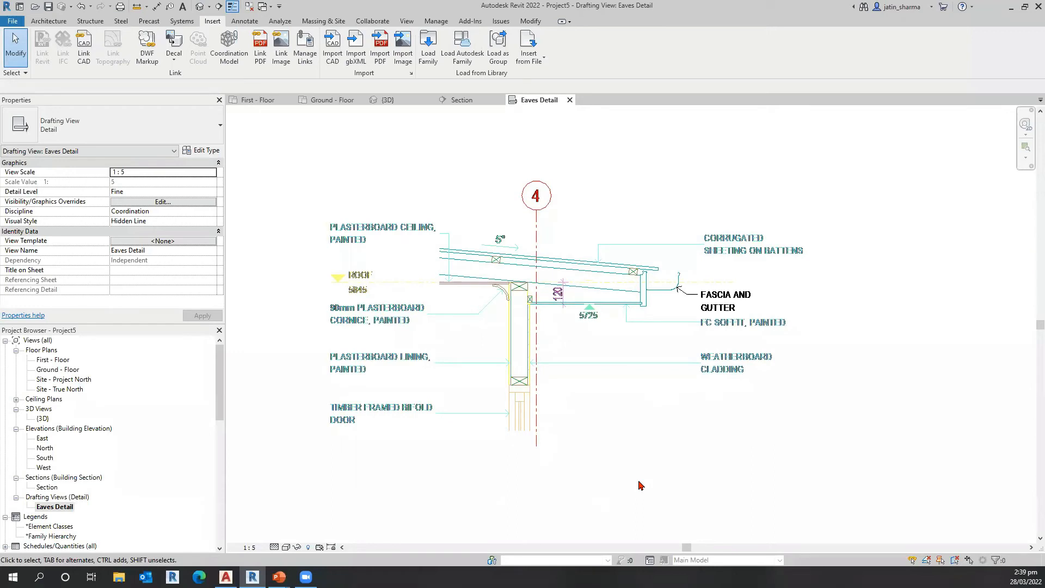
Step: Select the imported eaves drawing to examine it as a single import symbol, and clear the selection
{"action": "left_click", "coordinate": [533, 310]}
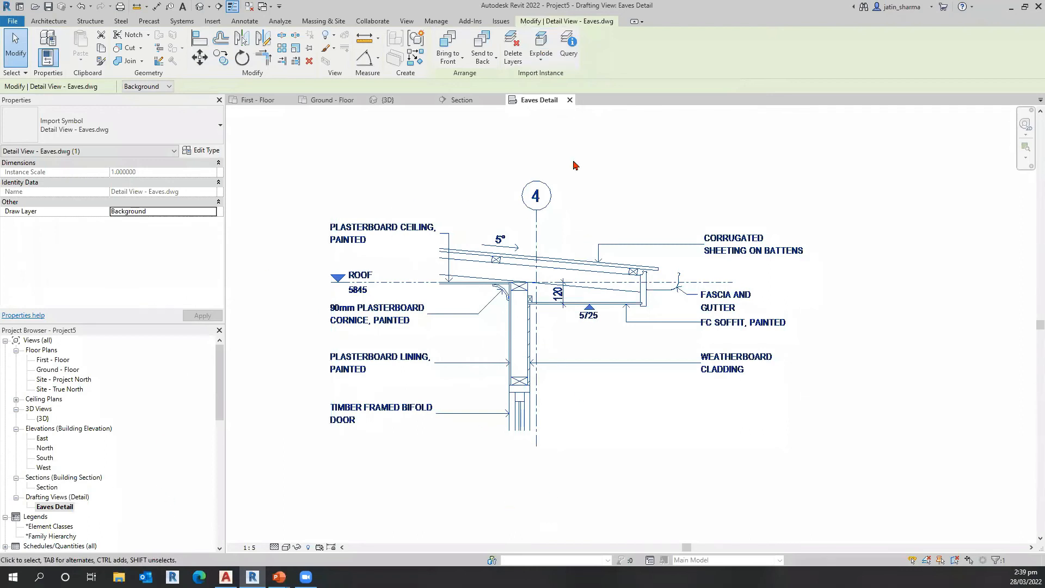
{"action": "key", "text": "Escape"}
{"action": "left_click", "coordinate": [533, 255]}
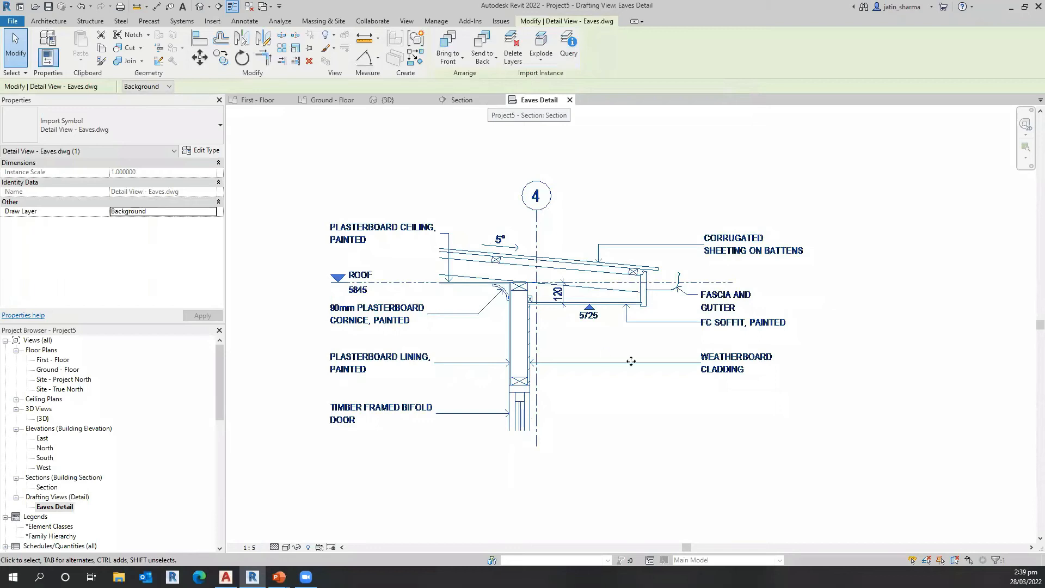
{"action": "left_click", "coordinate": [546, 497]}
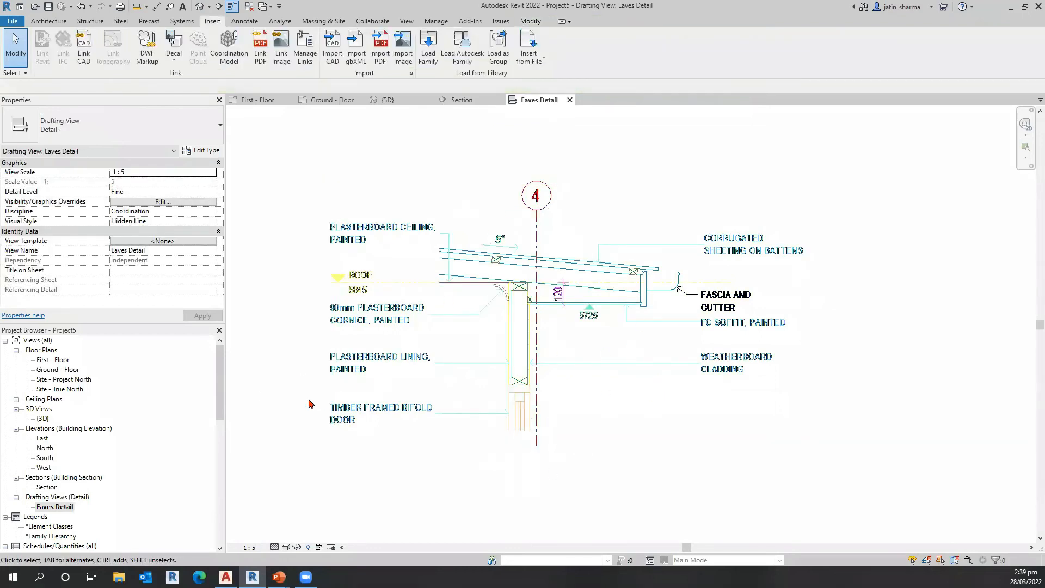
Step: Open the Section view at the end of the roof where it meets the wall
{"action": "double_click", "coordinate": [49, 488]}
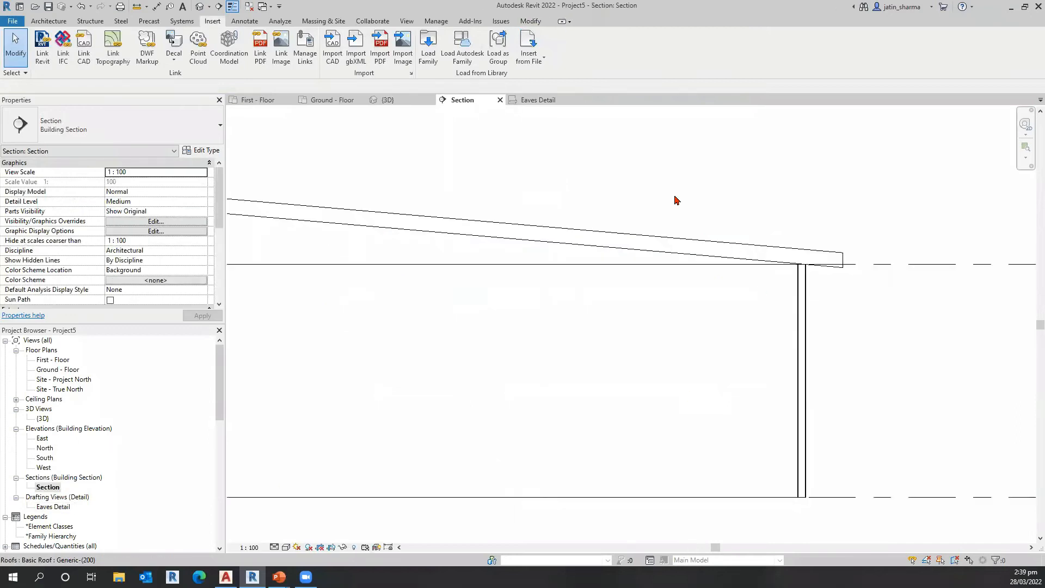
{"action": "middle_click_drag", "start_coordinate": [681, 333], "coordinate": [614, 341]}
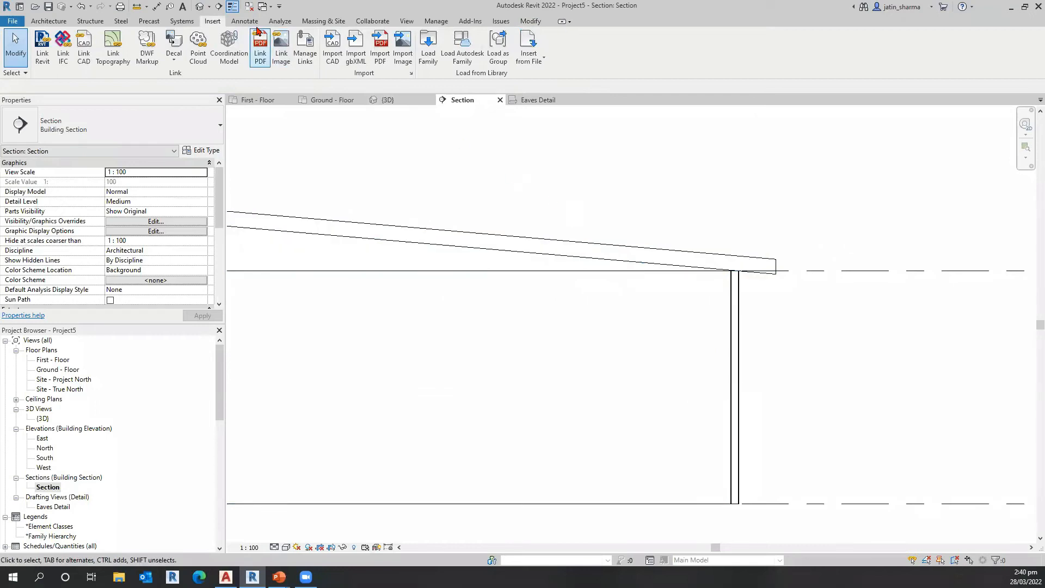
{"action": "left_click", "coordinate": [407, 22]}
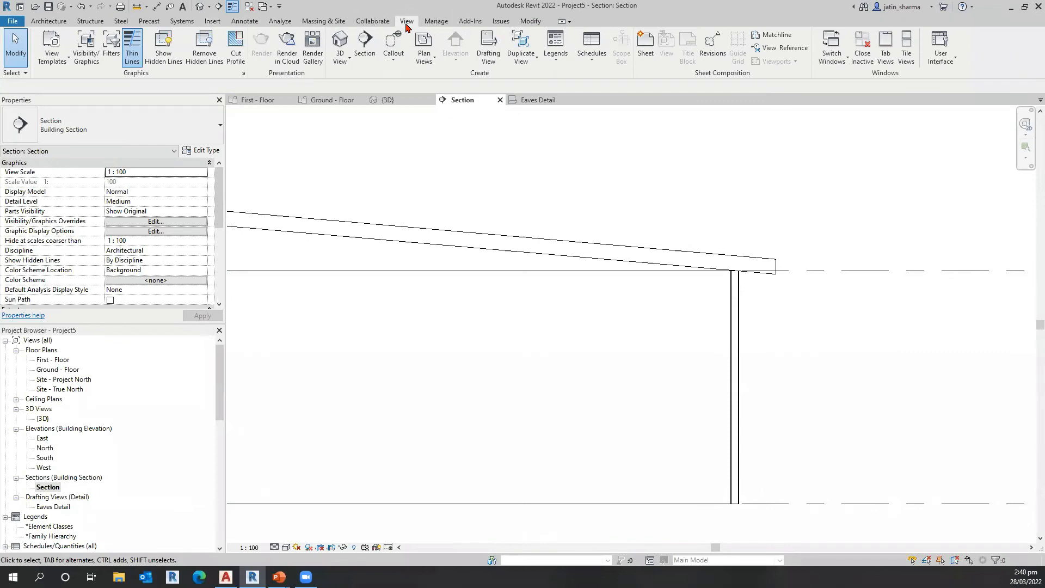
Step: Draw a rectangular callout around the eaves, covering the roof end and the top of the wall
{"action": "left_click", "coordinate": [393, 57]}
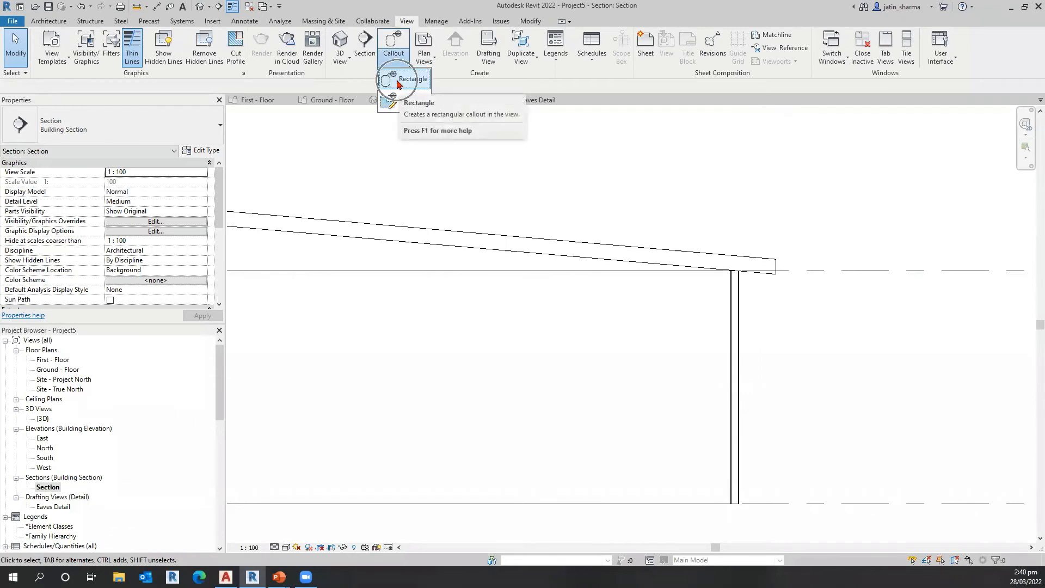
{"action": "left_click", "coordinate": [397, 82]}
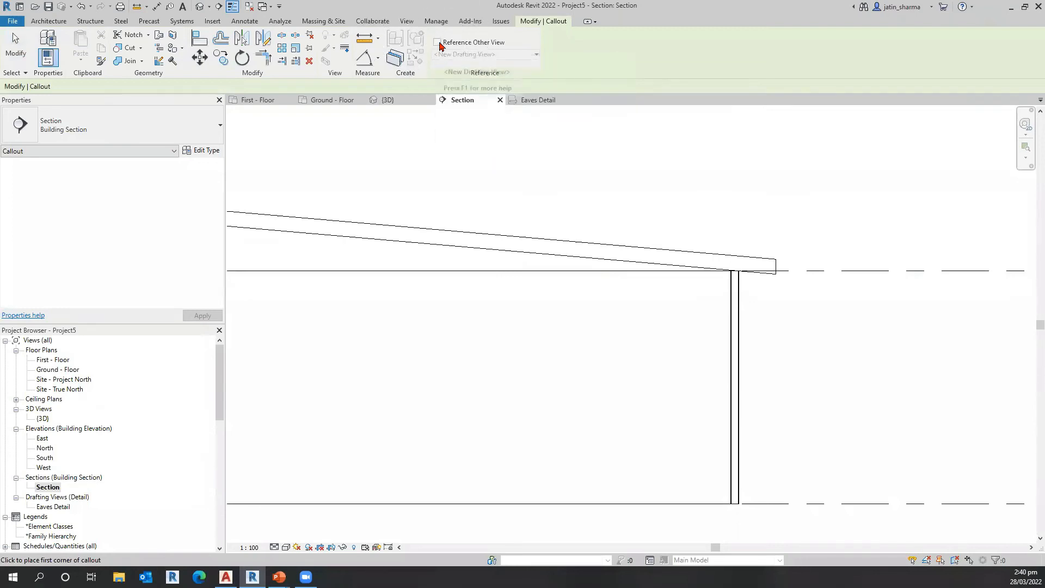
{"action": "left_click", "coordinate": [650, 210]}
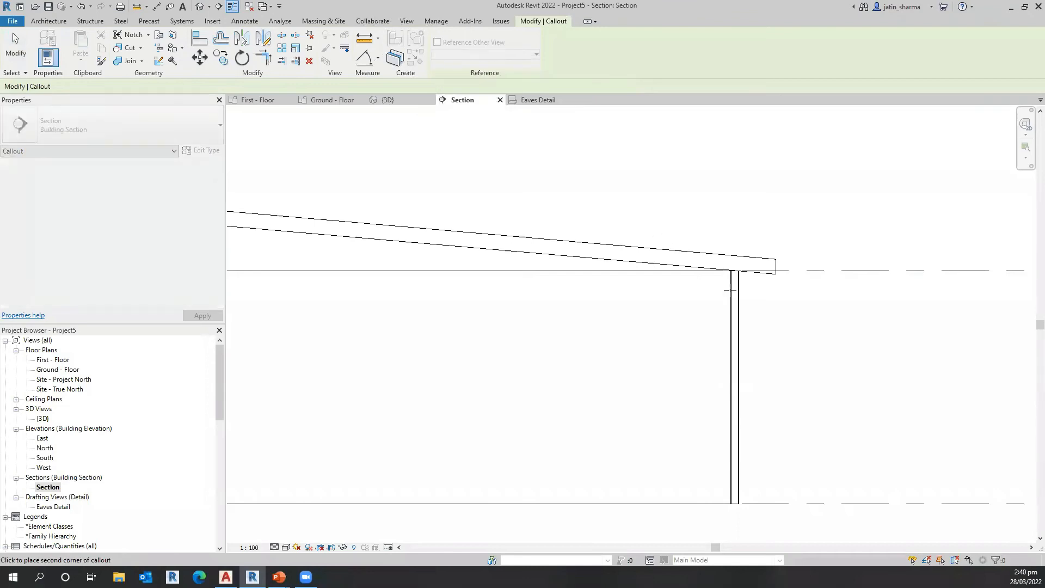
{"action": "left_click", "coordinate": [782, 327]}
{"action": "key", "text": "Escape"}
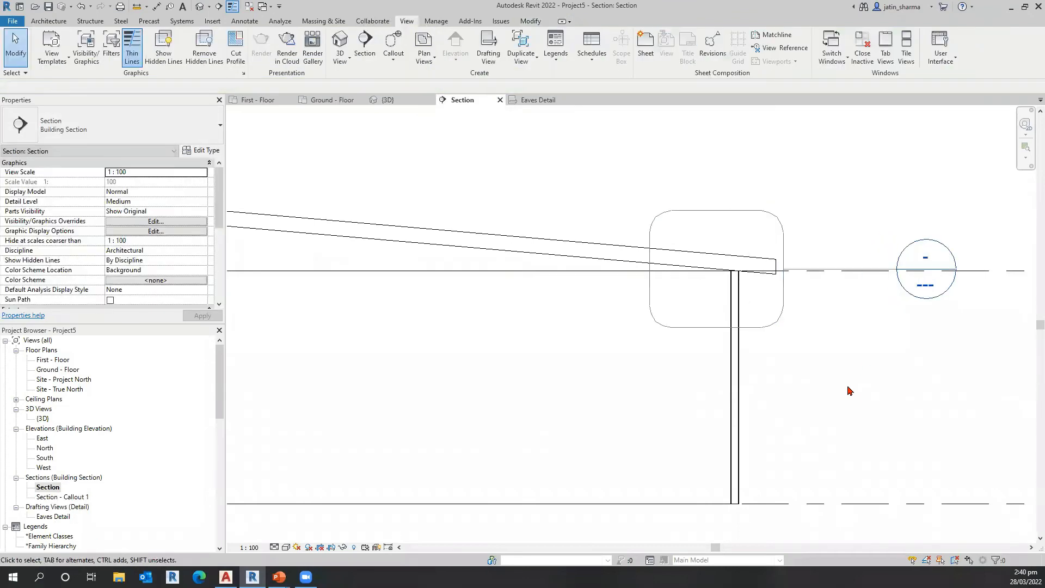
Step: Delete the callout around the eaves together with its callout view
{"action": "left_click", "coordinate": [784, 289]}
{"action": "key", "text": "ctrl"}
{"action": "key", "text": "ctrl"}
{"action": "key", "text": "ctrl"}
{"action": "key", "text": "ctrl"}
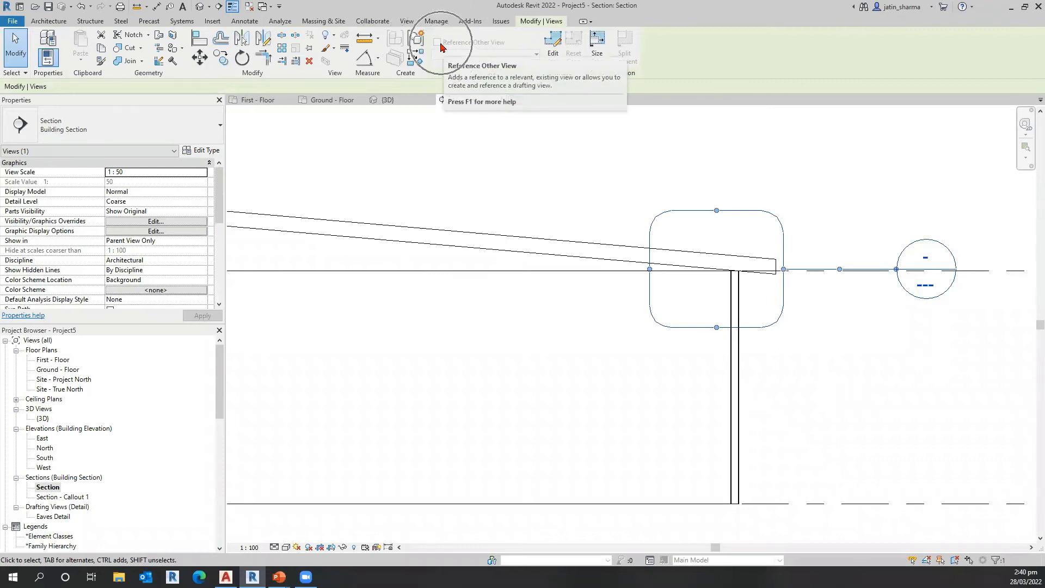
{"action": "key", "text": "Delete"}
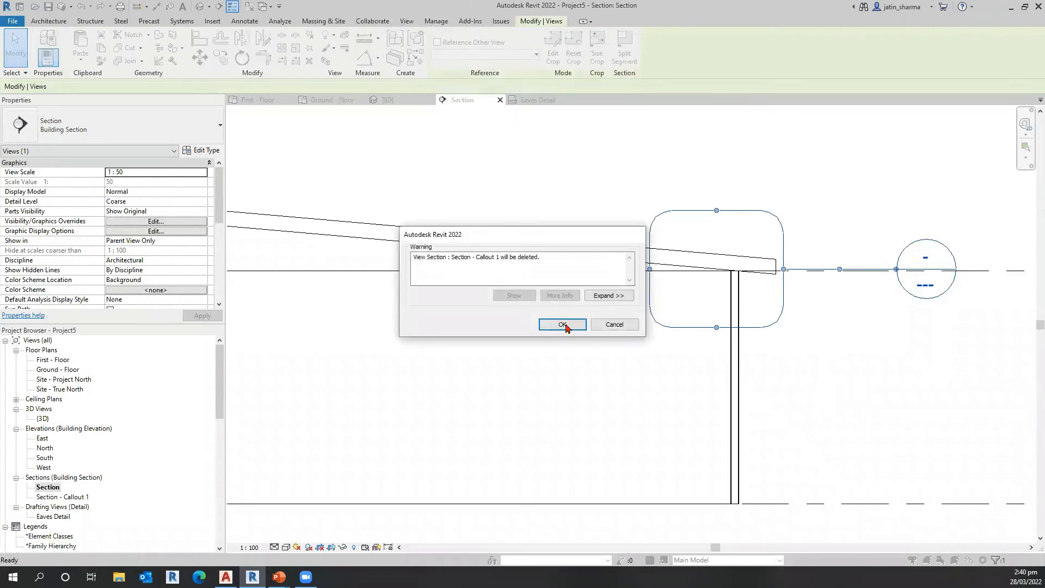
{"action": "left_click", "coordinate": [562, 324]}
Step: Place a rectangular callout around the eaves that references the existing drafting view Eaves Detail
{"action": "left_click", "coordinate": [393, 62]}
{"action": "left_click", "coordinate": [402, 82]}
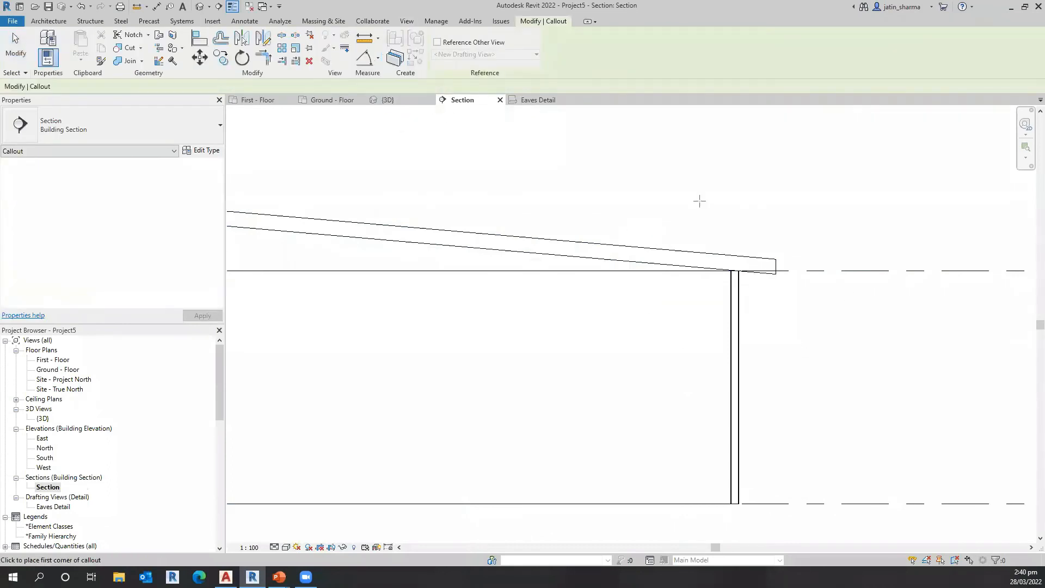
{"action": "left_click", "coordinate": [437, 43]}
{"action": "left_click", "coordinate": [463, 56]}
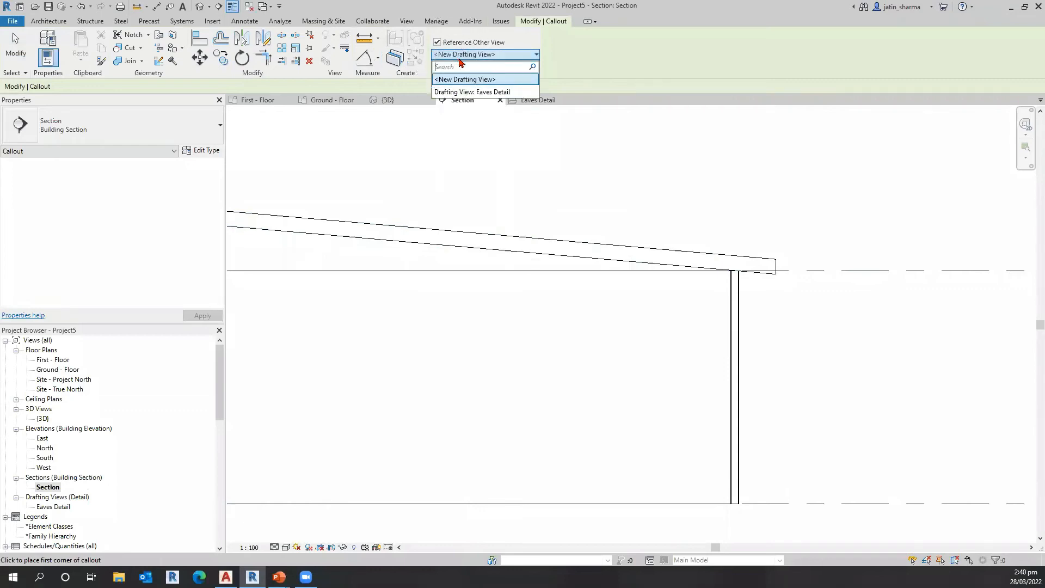
{"action": "left_click", "coordinate": [466, 94]}
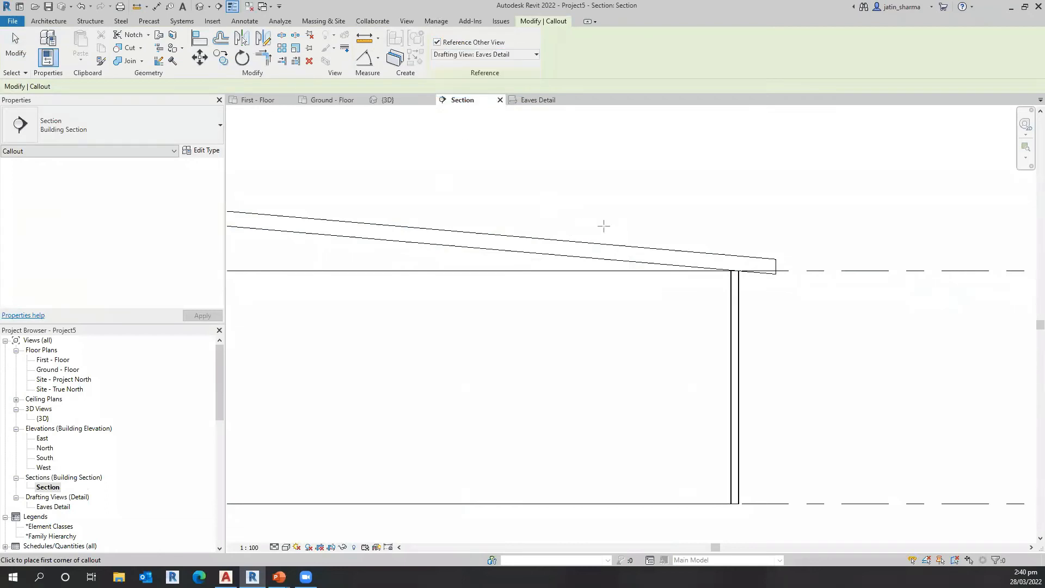
{"action": "left_click", "coordinate": [638, 206]}
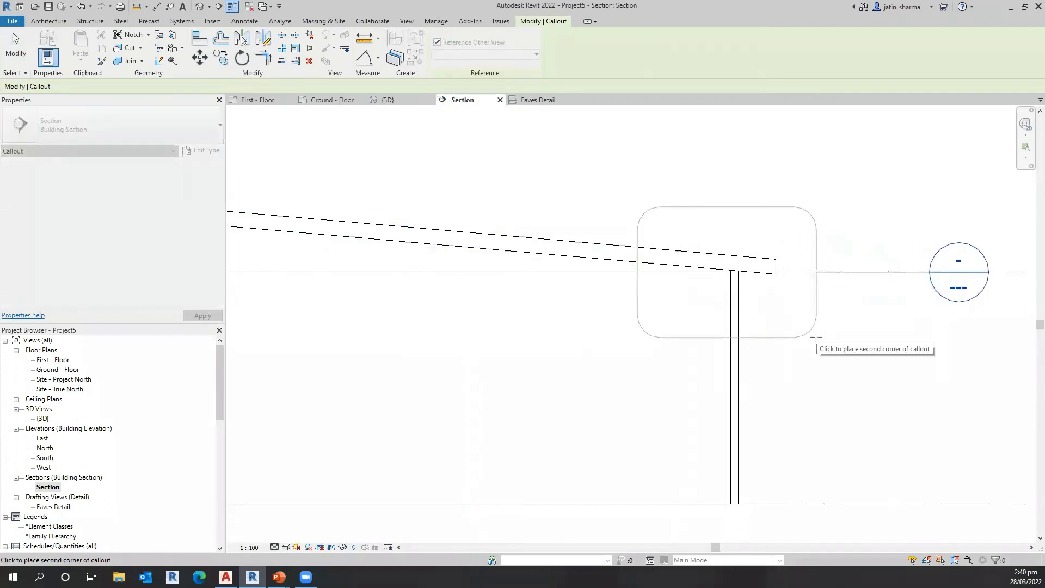
{"action": "left_click", "coordinate": [807, 328]}
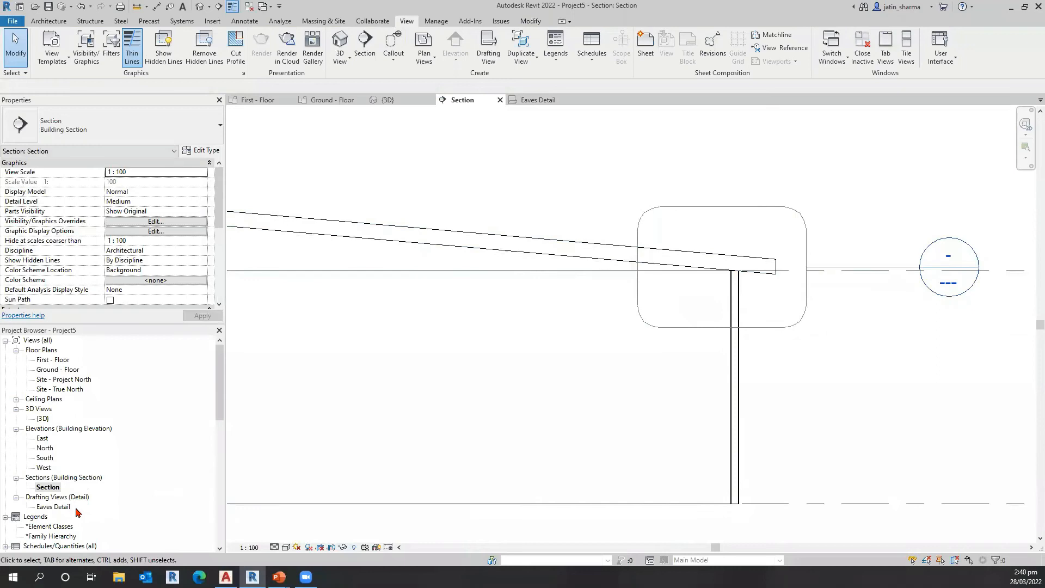
Step: Follow the callout head to the drafting view it references, and return to the Section view
{"action": "key", "text": "ctrl"}
{"action": "double_click", "coordinate": [947, 285]}
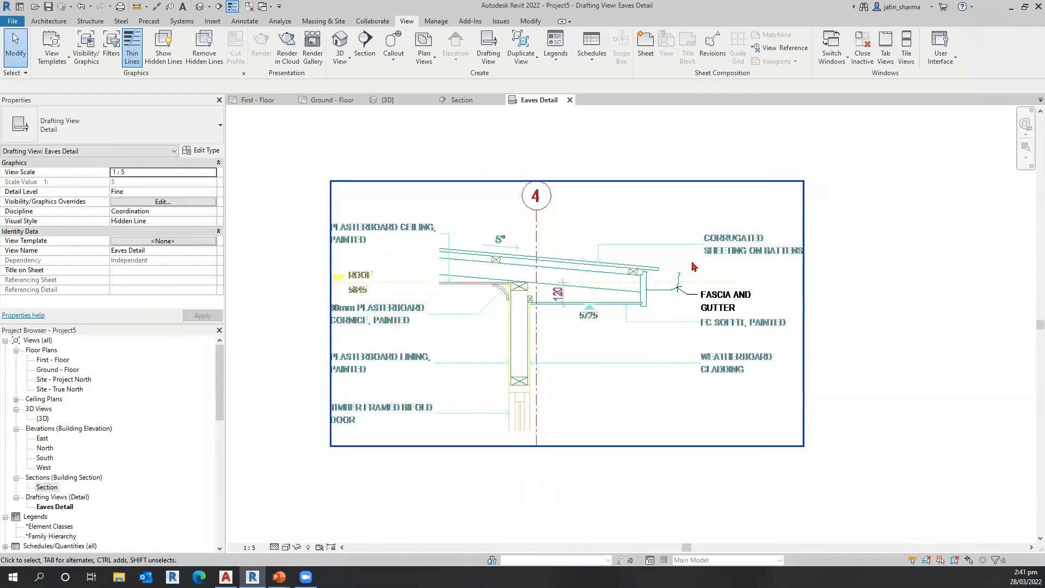
{"action": "left_click", "coordinate": [462, 102]}
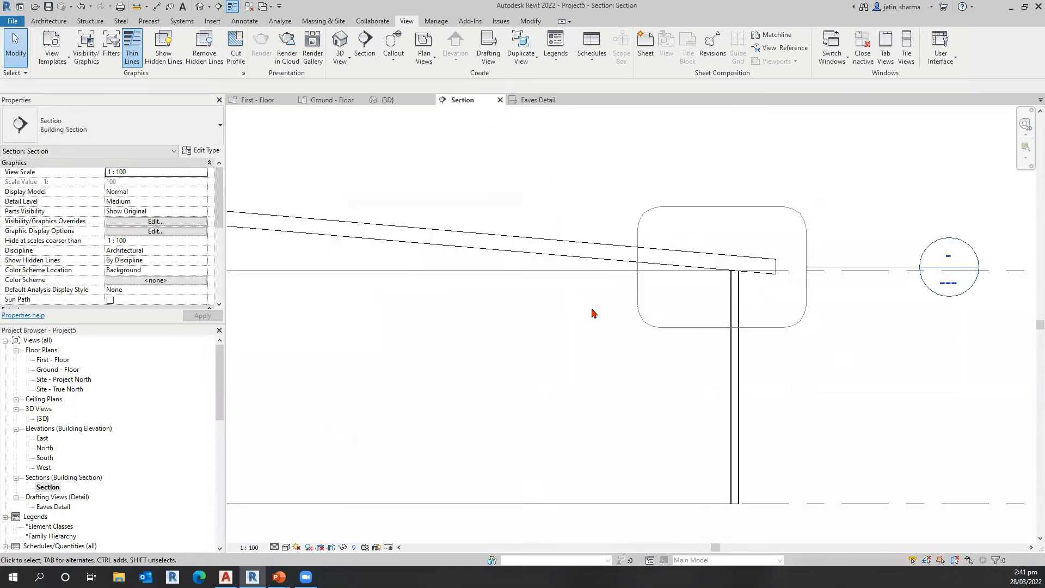
{"action": "scroll", "coordinate": [708, 349], "scroll_direction": "down", "scroll_amount": 2}
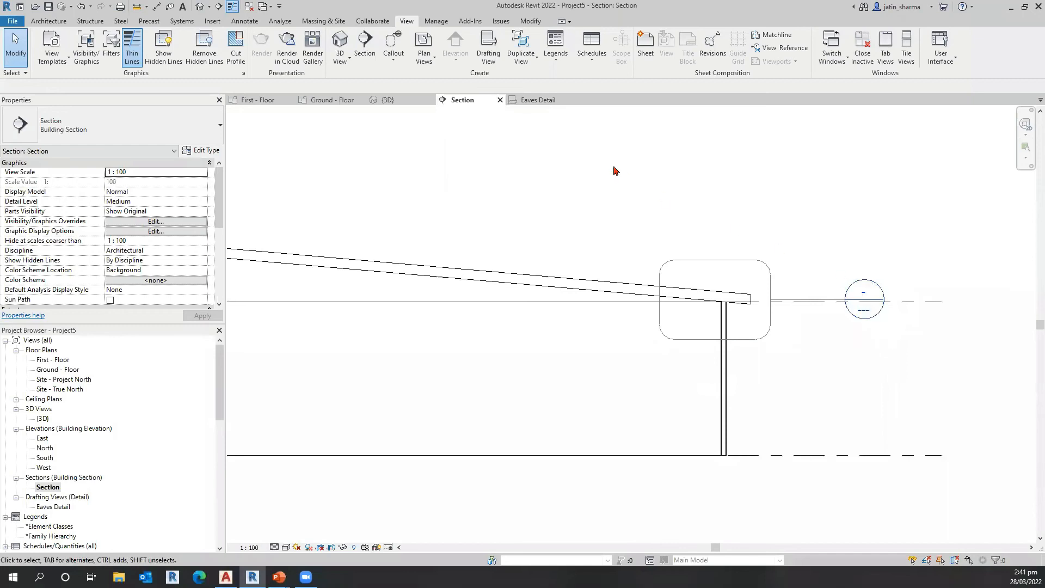
Step: Go back to the Eaves Detail view and examine the imported drawing and its import options, leaving it unselected
{"action": "left_click", "coordinate": [538, 100]}
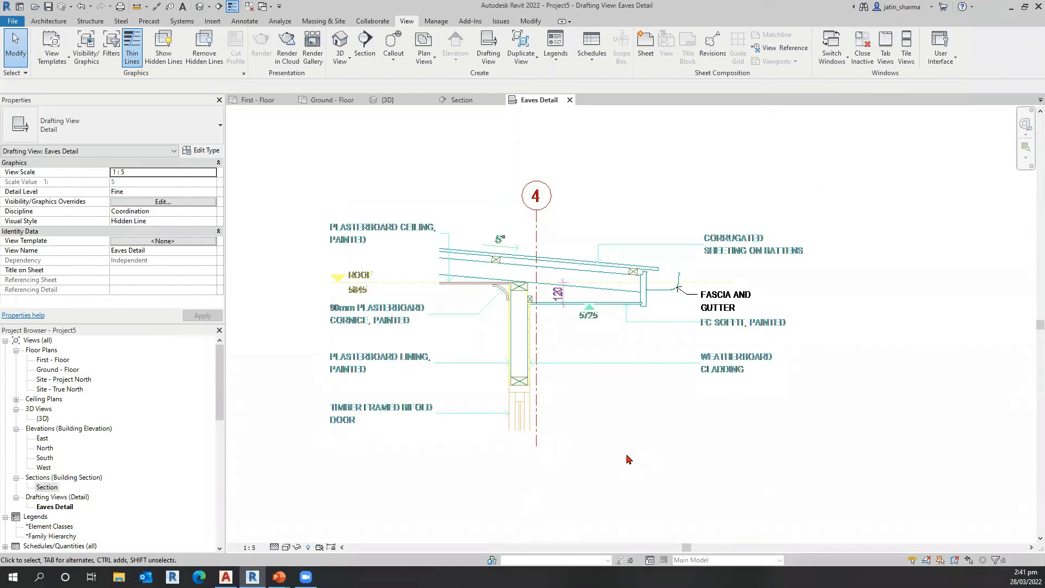
{"action": "scroll", "coordinate": [561, 481], "scroll_direction": "up", "scroll_amount": 2}
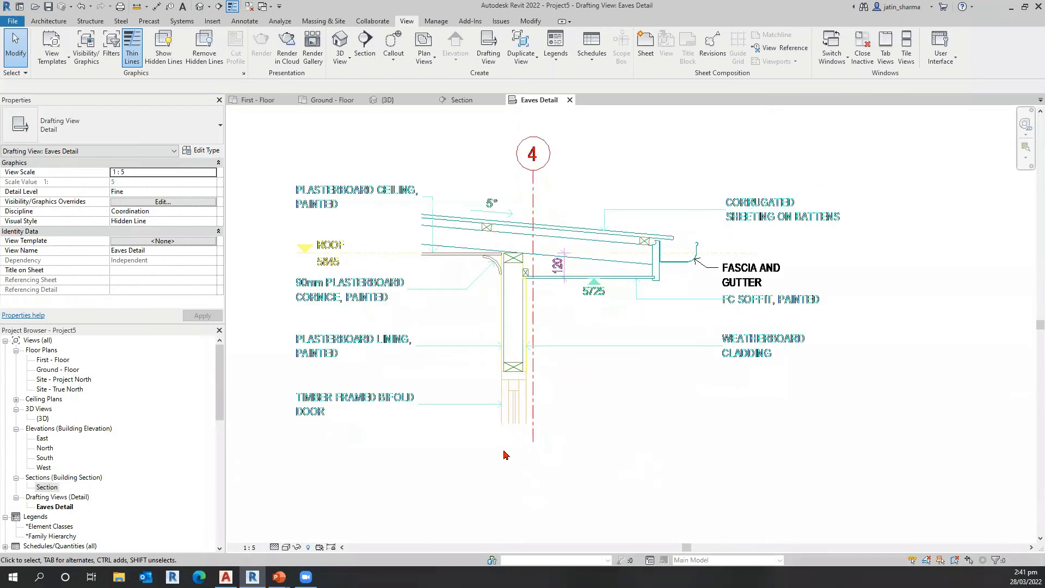
{"action": "scroll", "coordinate": [537, 486], "scroll_direction": "down", "scroll_amount": 2}
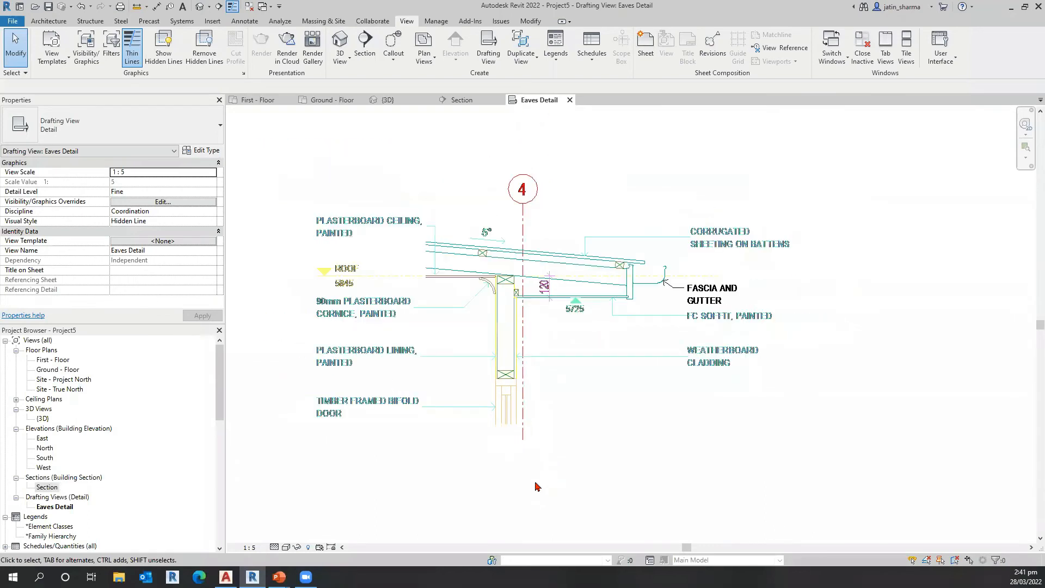
{"action": "left_click", "coordinate": [528, 304]}
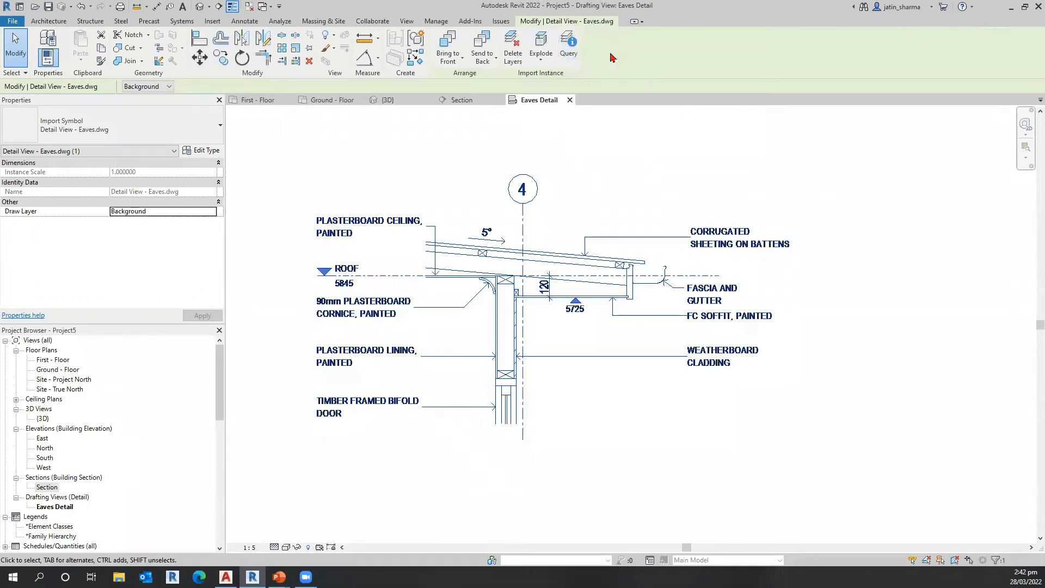
{"action": "left_click", "coordinate": [722, 255]}
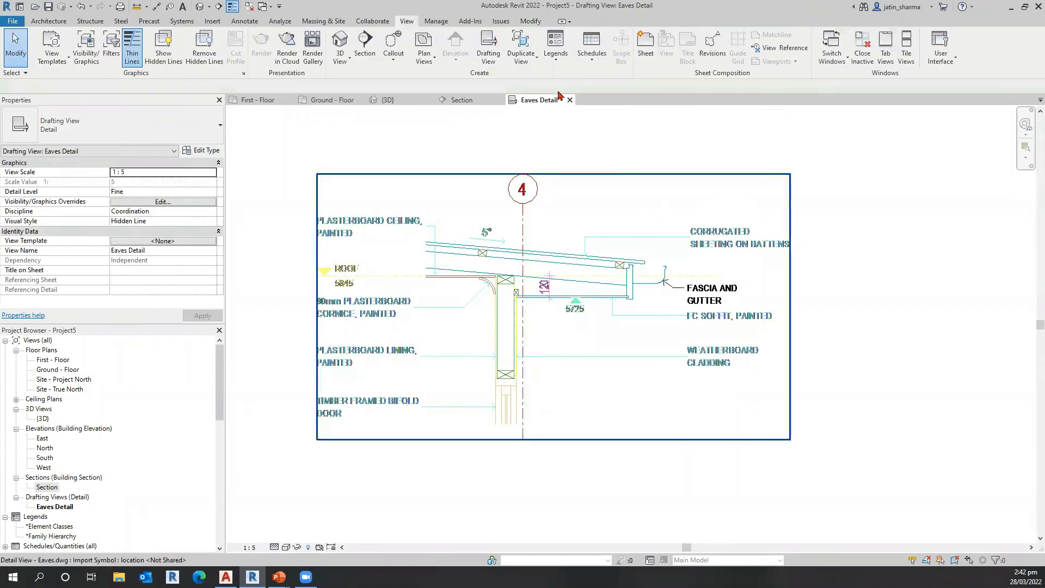
Step: Query the CORRUGATED SHEETING ON BATTENS note in the imported drawing to examine its layer, and end the query
{"action": "scroll", "coordinate": [472, 226], "scroll_direction": "up", "scroll_amount": 2}
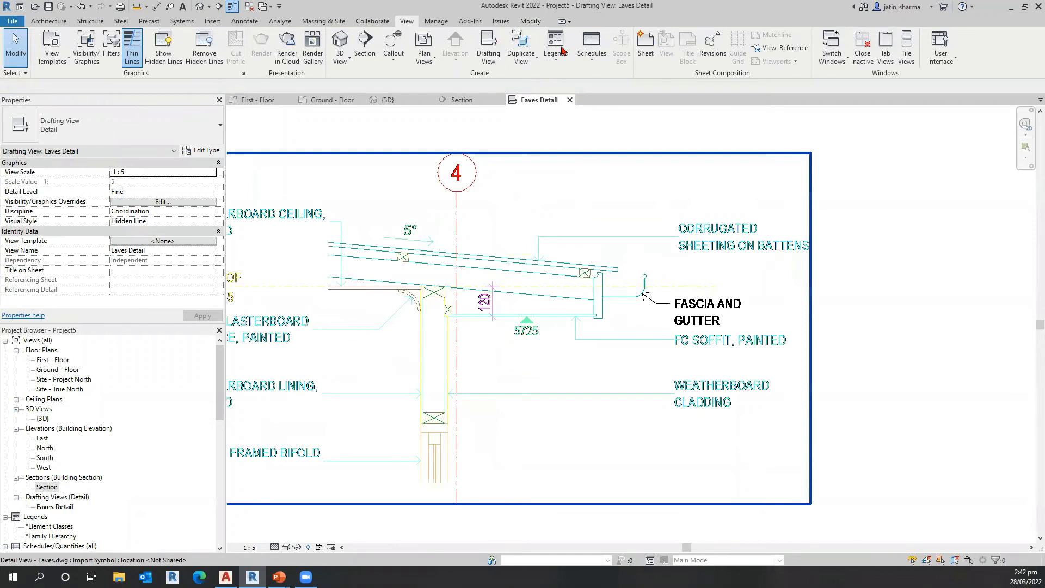
{"action": "scroll", "coordinate": [695, 237], "scroll_direction": "up", "scroll_amount": 2}
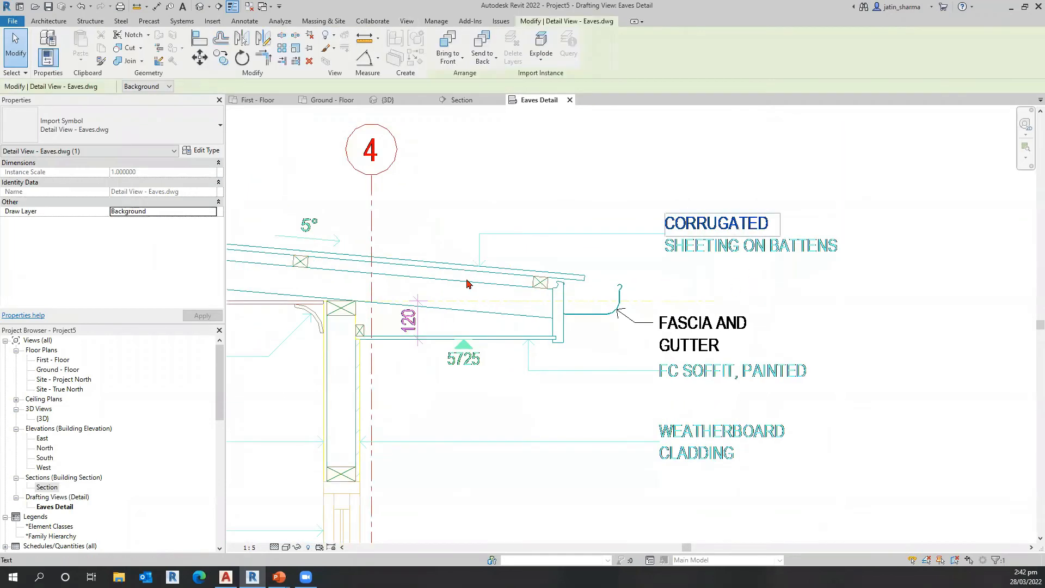
{"action": "left_click", "coordinate": [699, 222]}
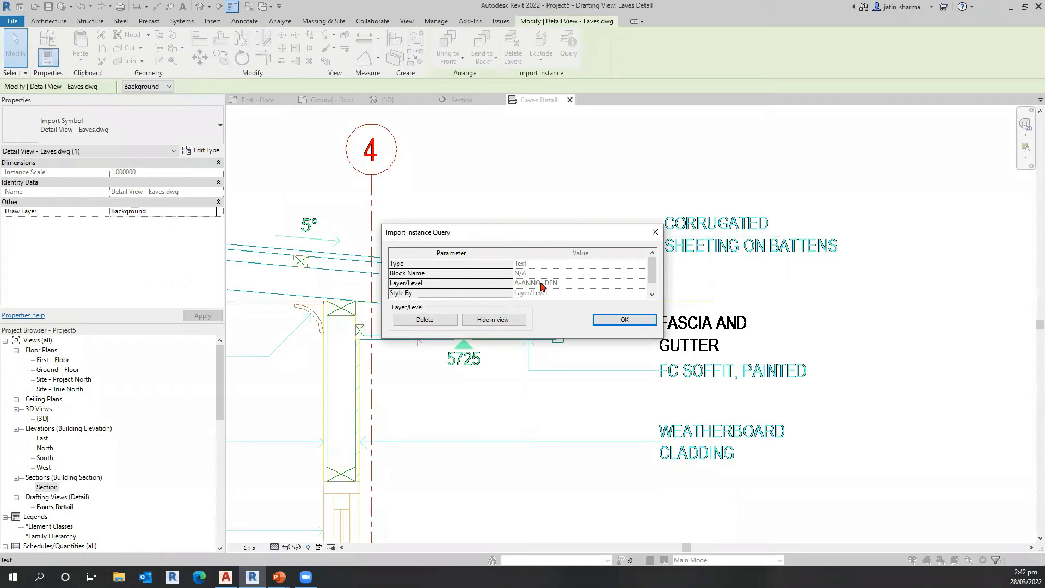
{"action": "scroll", "coordinate": [539, 286], "scroll_direction": "down", "scroll_amount": 1}
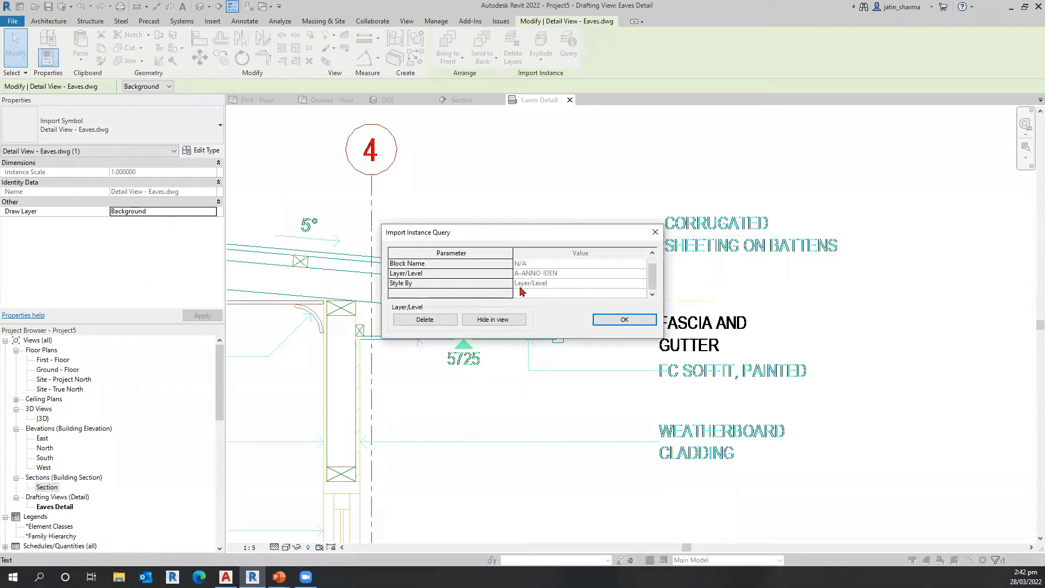
{"action": "left_click", "coordinate": [449, 323]}
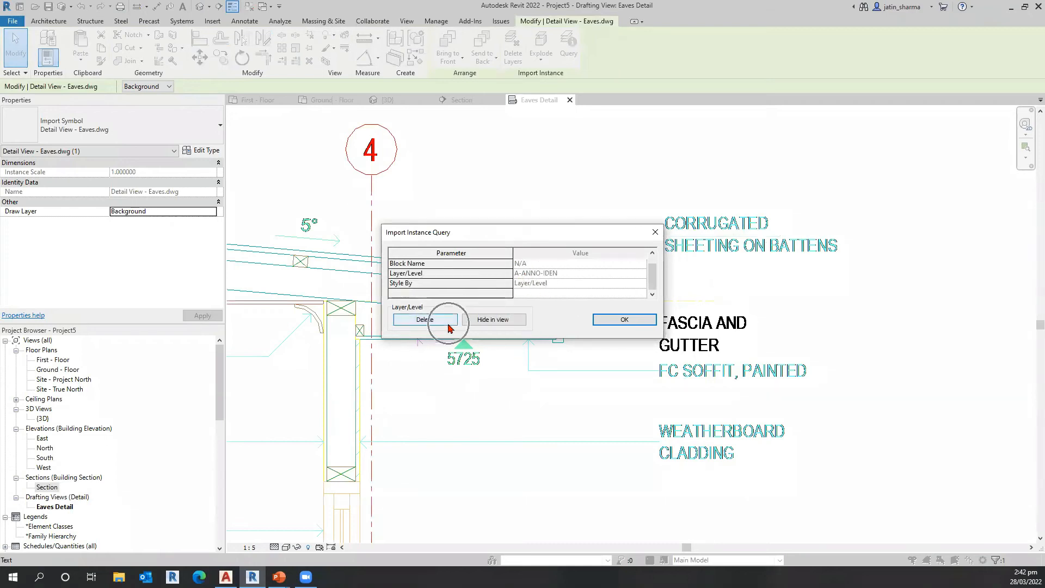
{"action": "left_click", "coordinate": [472, 320]}
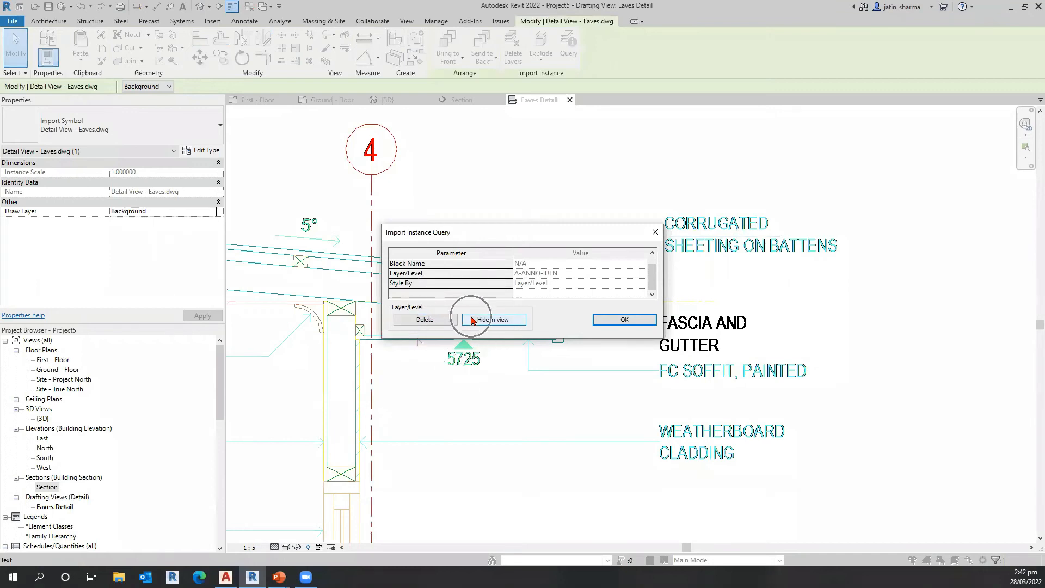
{"action": "left_click", "coordinate": [622, 320]}
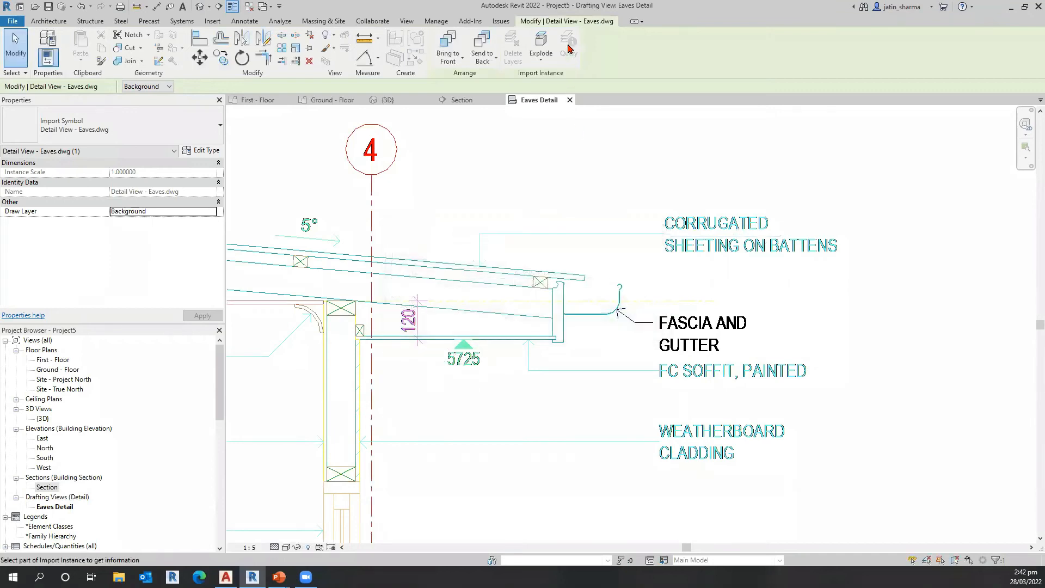
{"action": "key", "text": "Escape"}
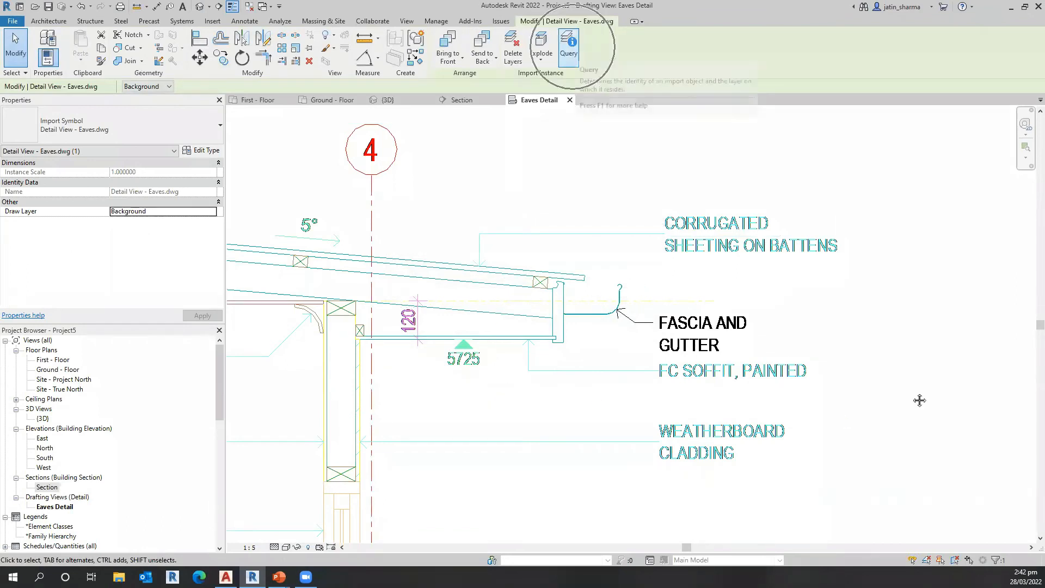
Step: Examine the whole selected eaves drawing and review the Explode options for the import
{"action": "mouse_move", "coordinate": [527, 302]}
{"action": "middle_mouse_down"}
{"action": "mouse_move", "coordinate": [536, 286]}
{"action": "mouse_move", "coordinate": [645, 278]}
{"action": "mouse_move", "coordinate": [647, 266]}
{"action": "middle_mouse_up"}
{"action": "middle_click_drag", "start_coordinate": [685, 352], "coordinate": [695, 327]}
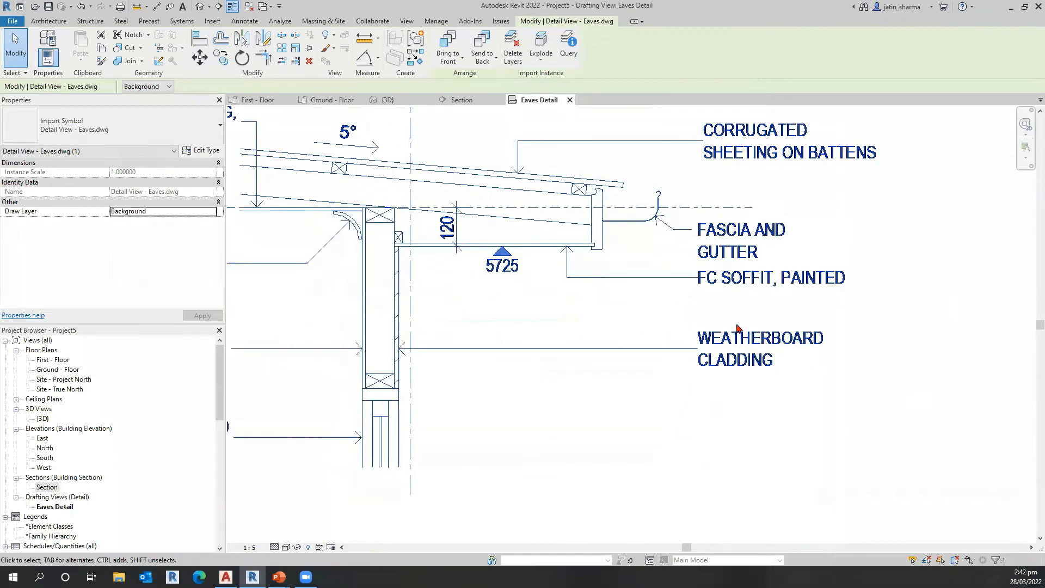
{"action": "middle_click_drag", "start_coordinate": [814, 415], "coordinate": [780, 398]}
{"action": "scroll", "coordinate": [780, 398], "scroll_direction": "down", "scroll_amount": 1}
{"action": "scroll", "coordinate": [601, 295], "scroll_direction": "down", "scroll_amount": 1}
{"action": "scroll", "coordinate": [756, 319], "scroll_direction": "down", "scroll_amount": 1}
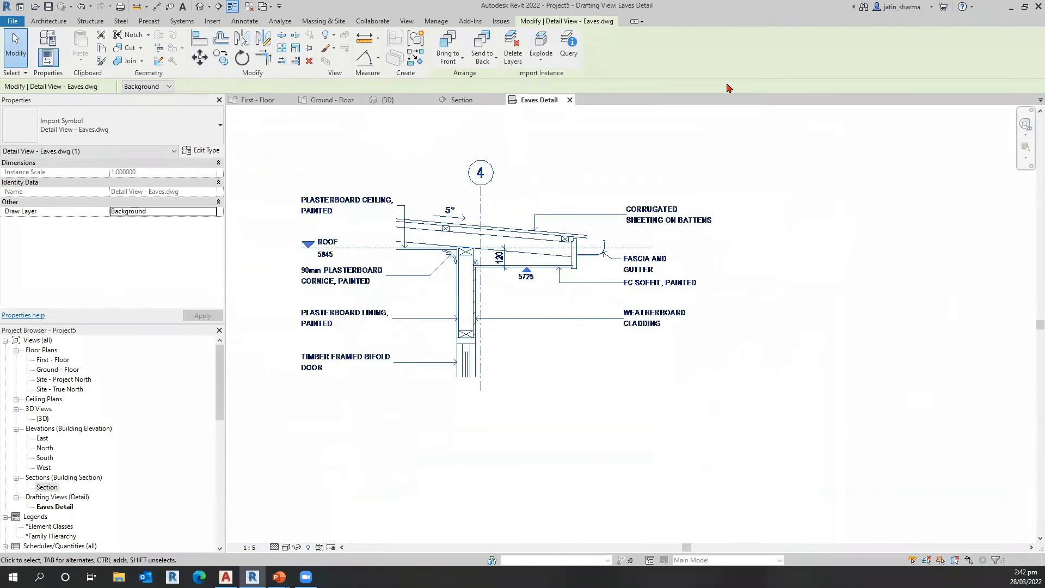
{"action": "key", "text": "Escape"}
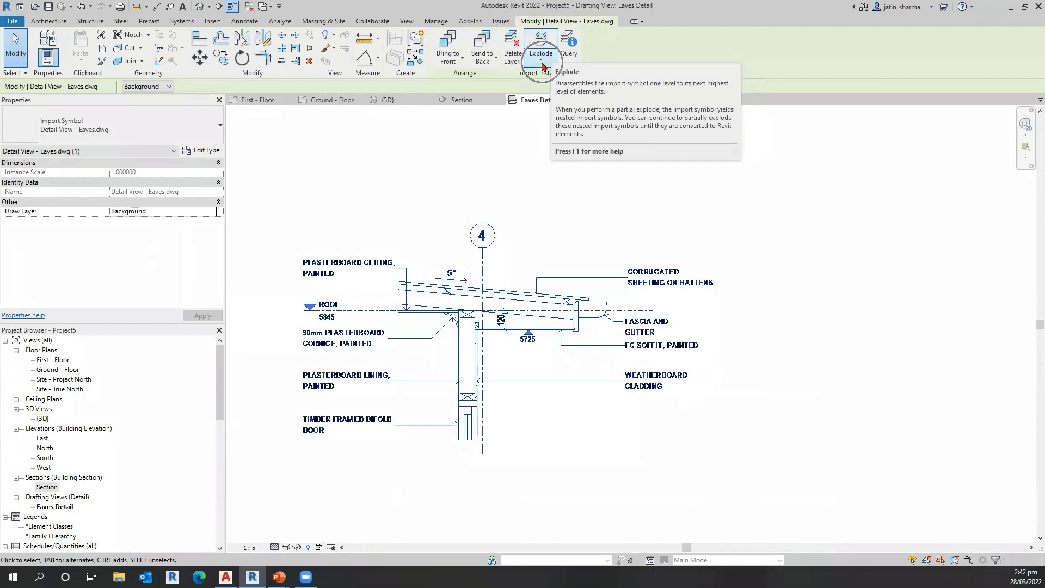
{"action": "left_click", "coordinate": [543, 65]}
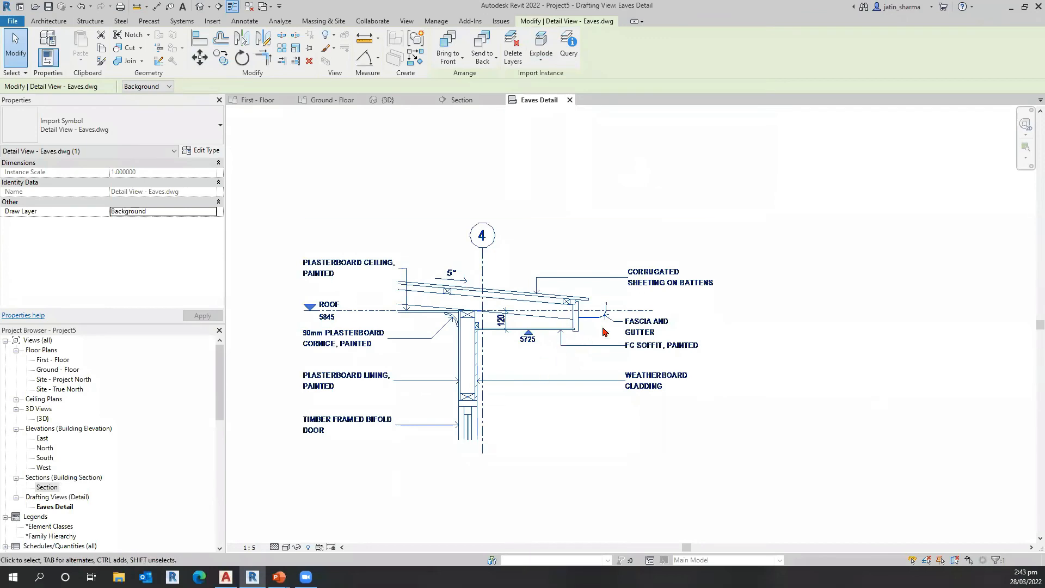
Step: Review the Explode choices for the selected eaves import and examine its linework and notes close up
{"action": "key", "text": "ctrl"}
{"action": "key", "text": "ctrl"}
{"action": "scroll", "coordinate": [469, 338], "scroll_direction": "up", "scroll_amount": 3}
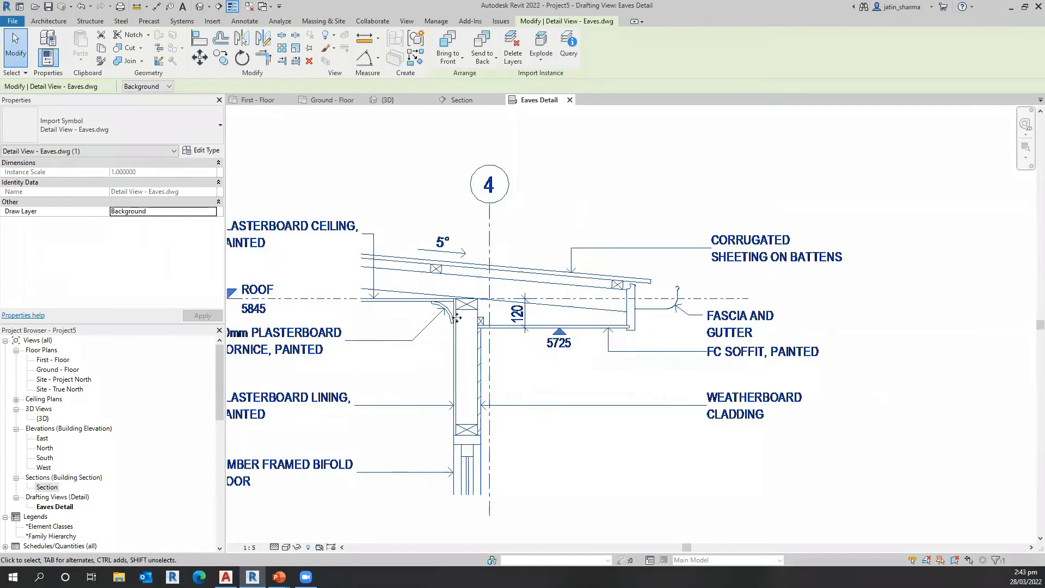
{"action": "scroll", "coordinate": [634, 313], "scroll_direction": "down", "scroll_amount": 2}
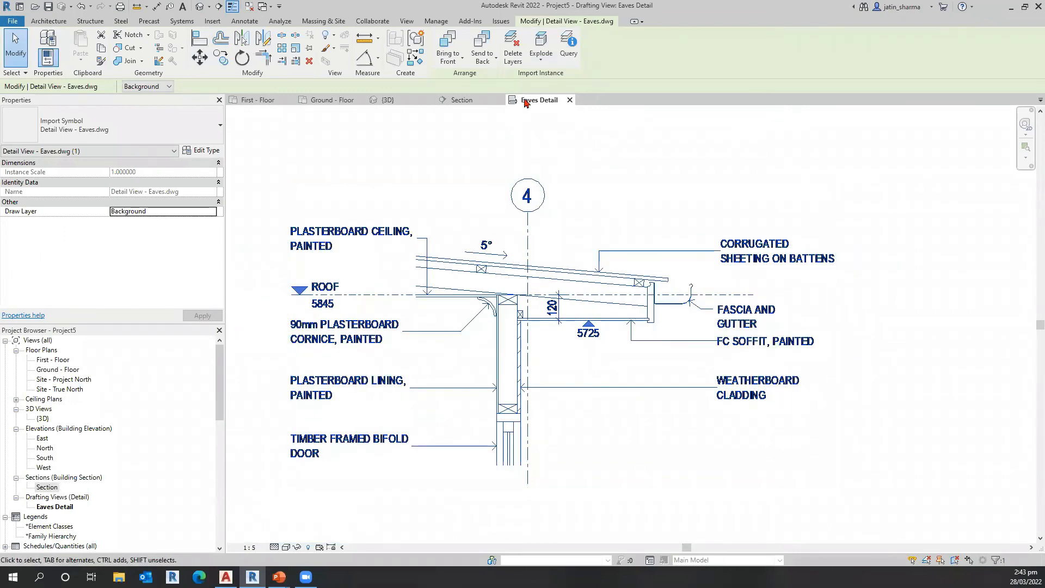
{"action": "left_click", "coordinate": [541, 58]}
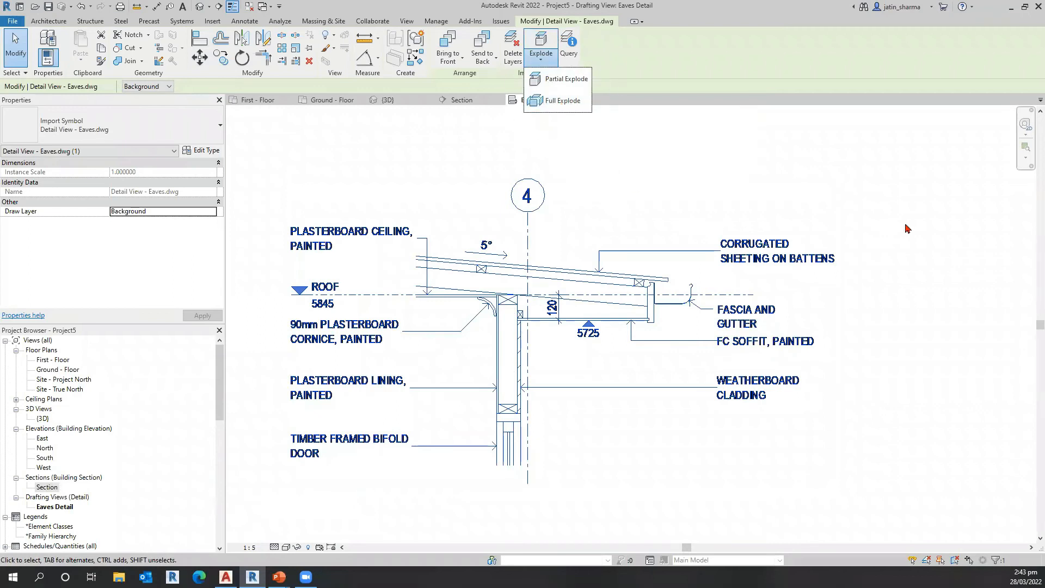
{"action": "left_click", "coordinate": [917, 221]}
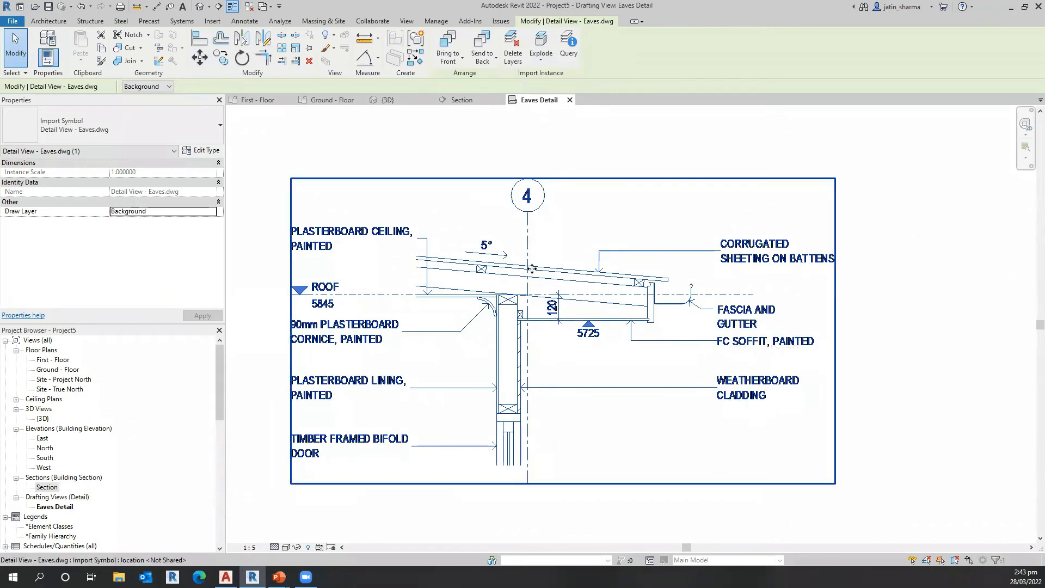
{"action": "scroll", "coordinate": [485, 262], "scroll_direction": "up", "scroll_amount": 3}
{"action": "scroll", "coordinate": [766, 328], "scroll_direction": "up", "scroll_amount": 1}
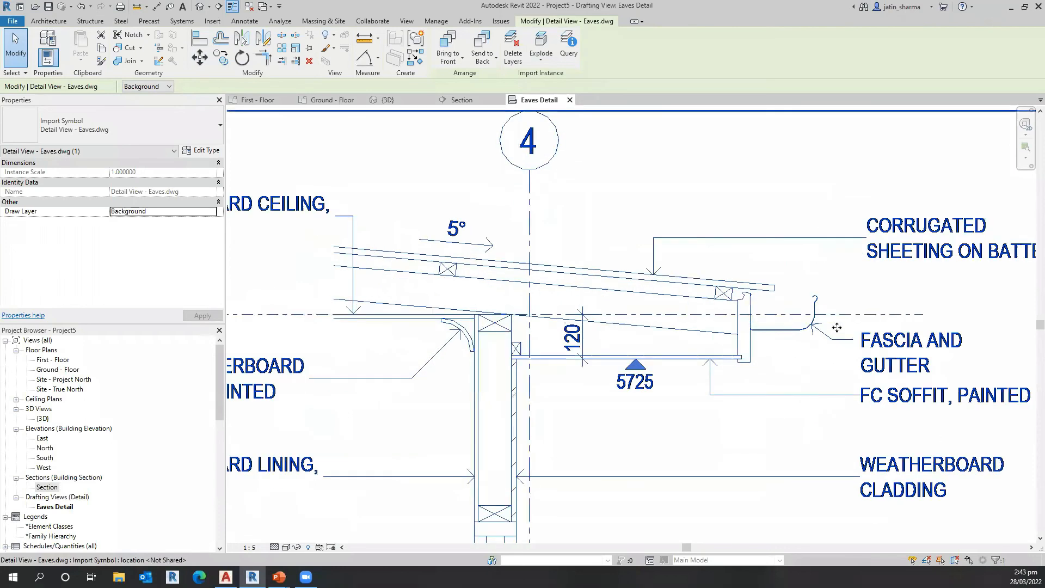
{"action": "scroll", "coordinate": [849, 281], "scroll_direction": "up", "scroll_amount": 1}
{"action": "scroll", "coordinate": [889, 317], "scroll_direction": "down", "scroll_amount": 1}
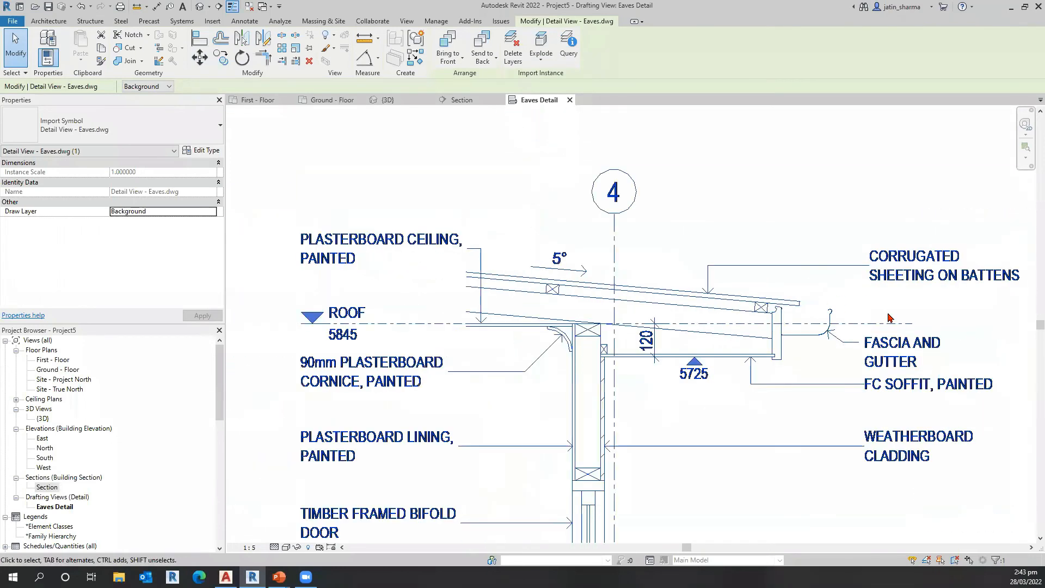
Step: Fully explode the imported Detail View - Eaves.dwg drawing into native text, curves, lines and filled regions
{"action": "scroll", "coordinate": [890, 318], "scroll_direction": "down", "scroll_amount": 1}
{"action": "left_click", "coordinate": [539, 64]}
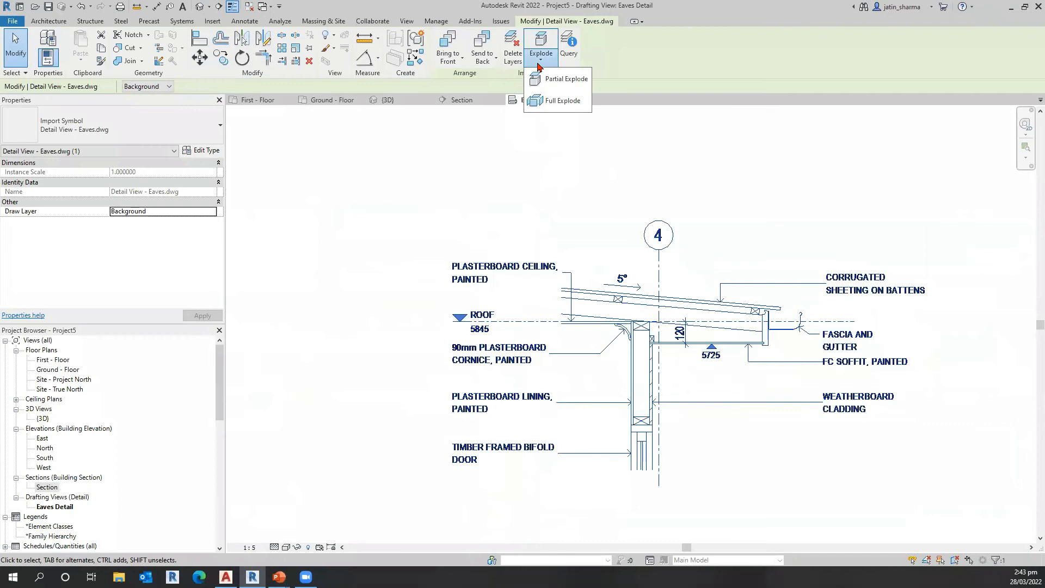
{"action": "left_click", "coordinate": [548, 101]}
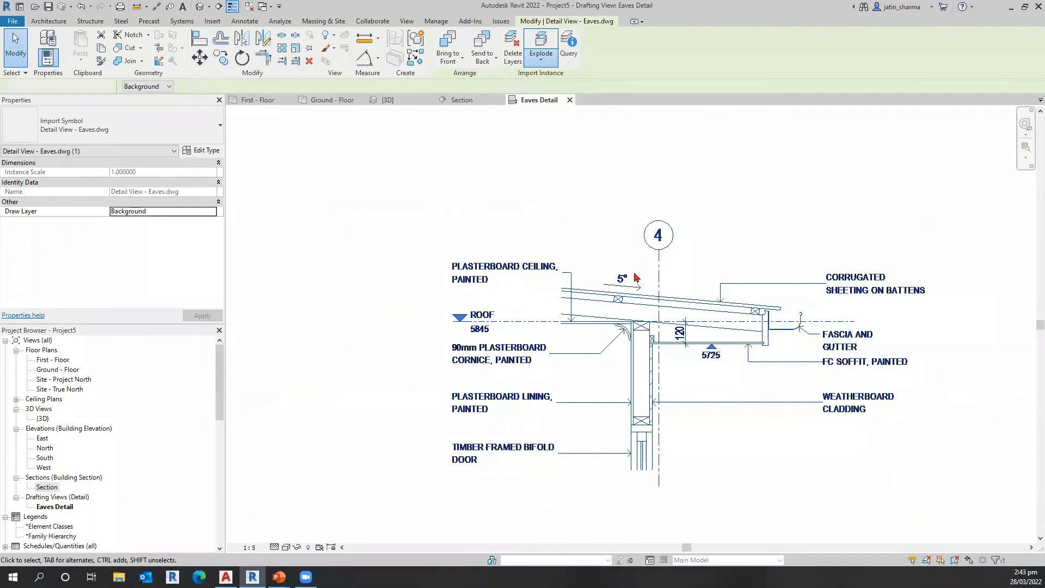
{"action": "middle_click_drag", "start_coordinate": [827, 325], "coordinate": [783, 313]}
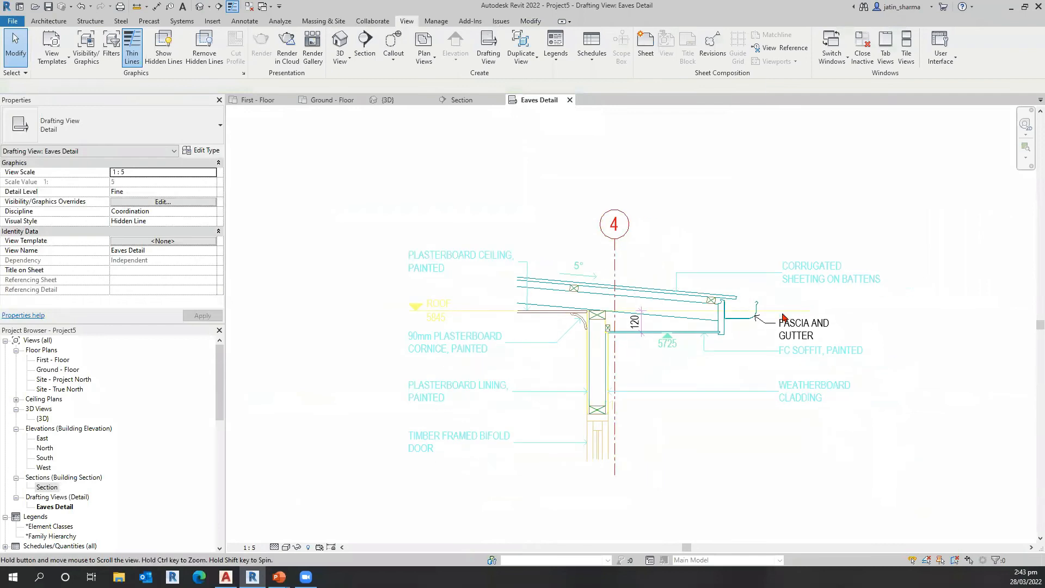
Step: Inspect the line style of the exploded top roof sheeting line, and leave it unselected
{"action": "middle_click_drag", "start_coordinate": [668, 285], "coordinate": [651, 279]}
{"action": "scroll", "coordinate": [632, 278], "scroll_direction": "up", "scroll_amount": 1}
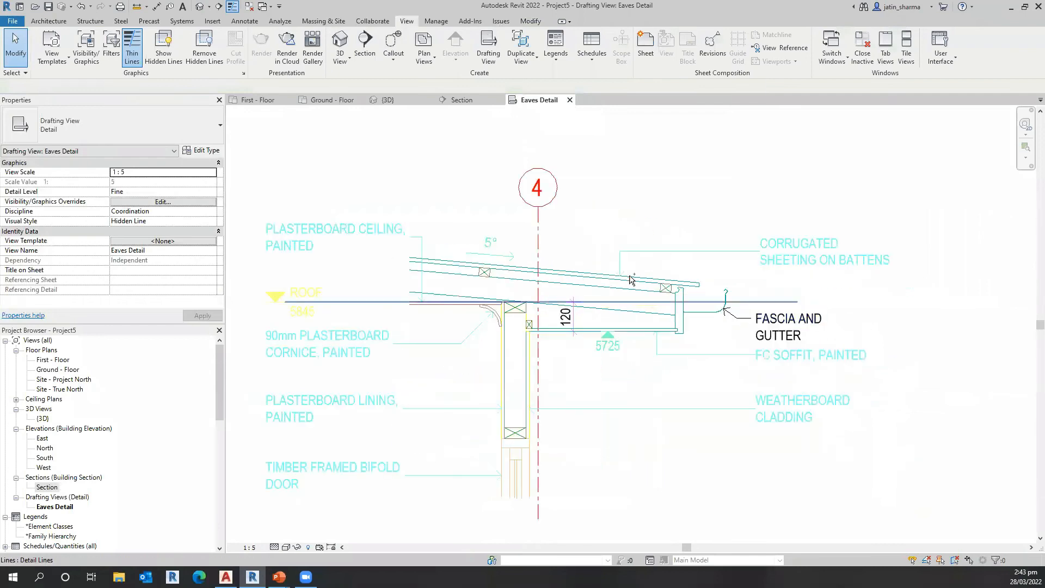
{"action": "scroll", "coordinate": [669, 319], "scroll_direction": "up", "scroll_amount": 1}
{"action": "scroll", "coordinate": [683, 326], "scroll_direction": "up", "scroll_amount": 1}
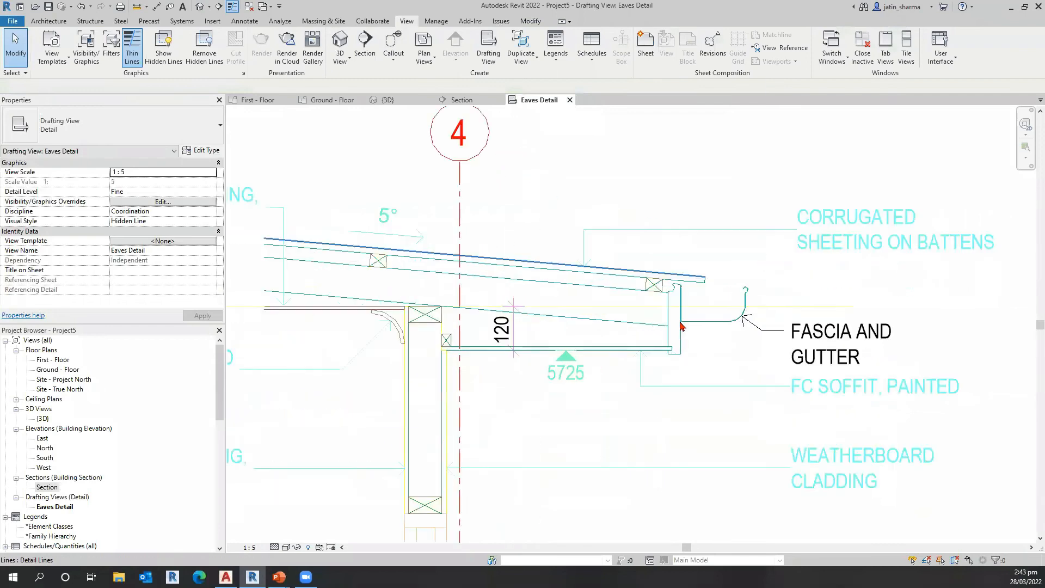
{"action": "left_click", "coordinate": [392, 249]}
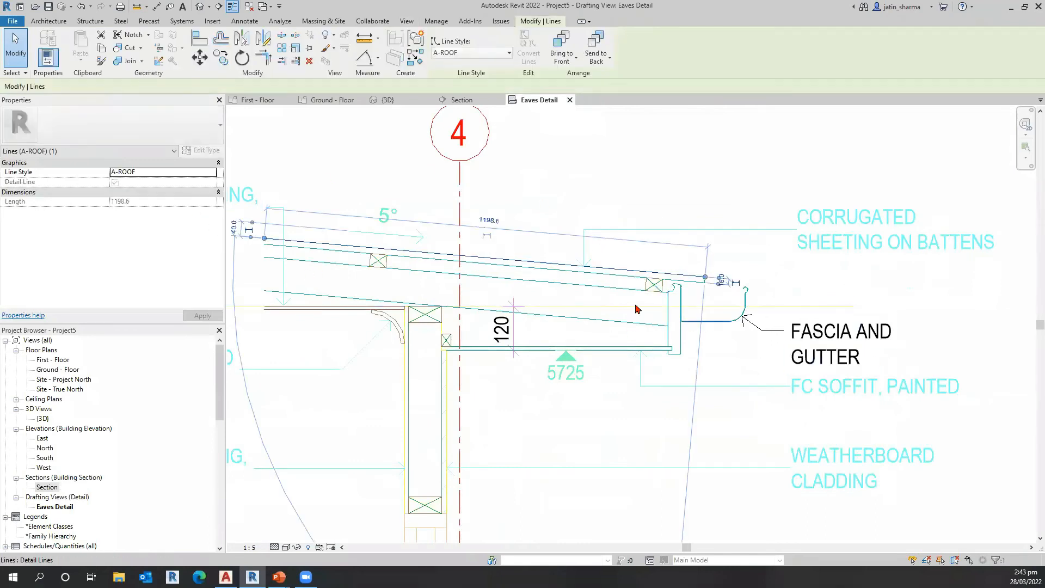
{"action": "key", "text": "Escape"}
Step: Set the colour of the PLASTERBOARD CEILING note's text type, Detail View - Eaves-Arial Narrow-3, to Black
{"action": "middle_click_drag", "start_coordinate": [883, 358], "coordinate": [923, 356]}
{"action": "middle_click_drag", "start_coordinate": [503, 234], "coordinate": [752, 243]}
{"action": "scroll", "coordinate": [431, 301], "scroll_direction": "down", "scroll_amount": 1}
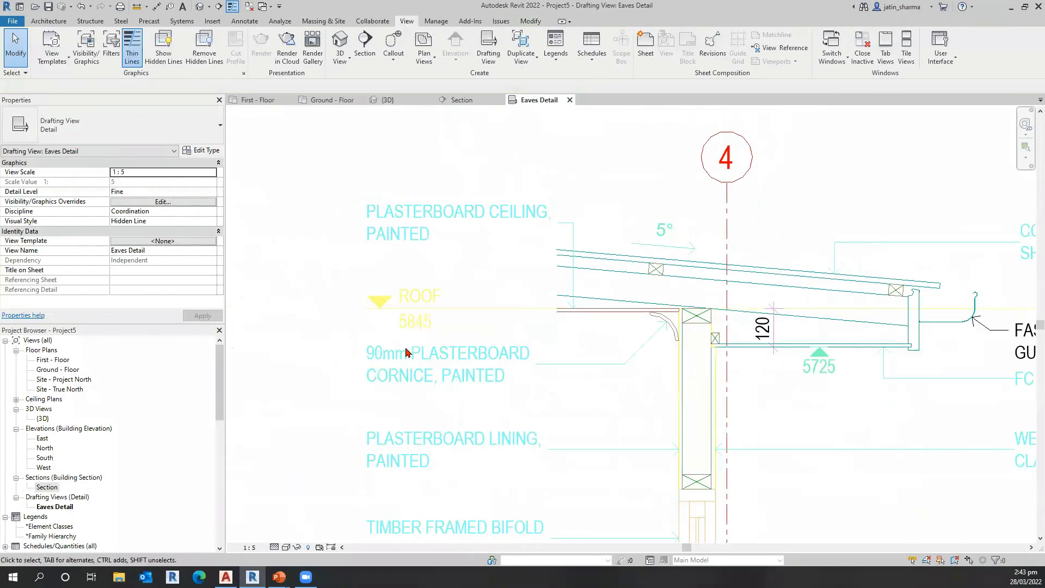
{"action": "scroll", "coordinate": [544, 275], "scroll_direction": "down", "scroll_amount": 1}
{"action": "left_click", "coordinate": [409, 317]}
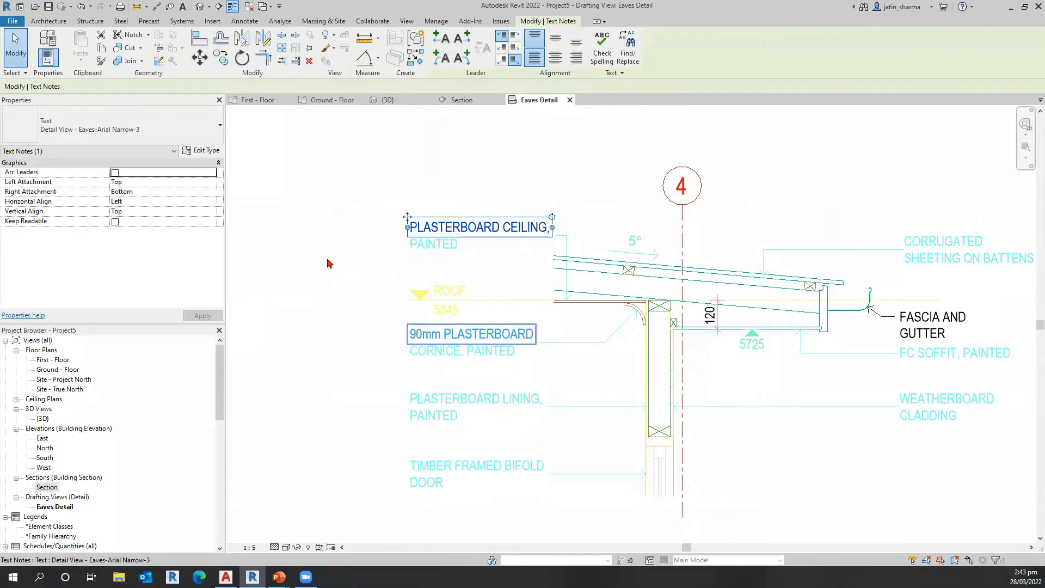
{"action": "left_click", "coordinate": [203, 151]}
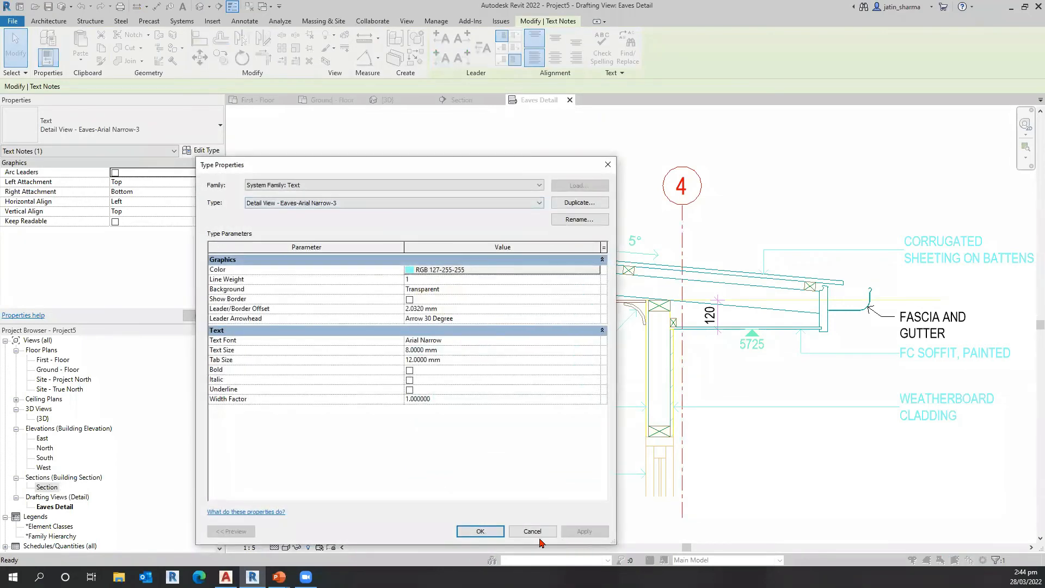
{"action": "left_click", "coordinate": [293, 337]}
{"action": "left_click", "coordinate": [451, 447]}
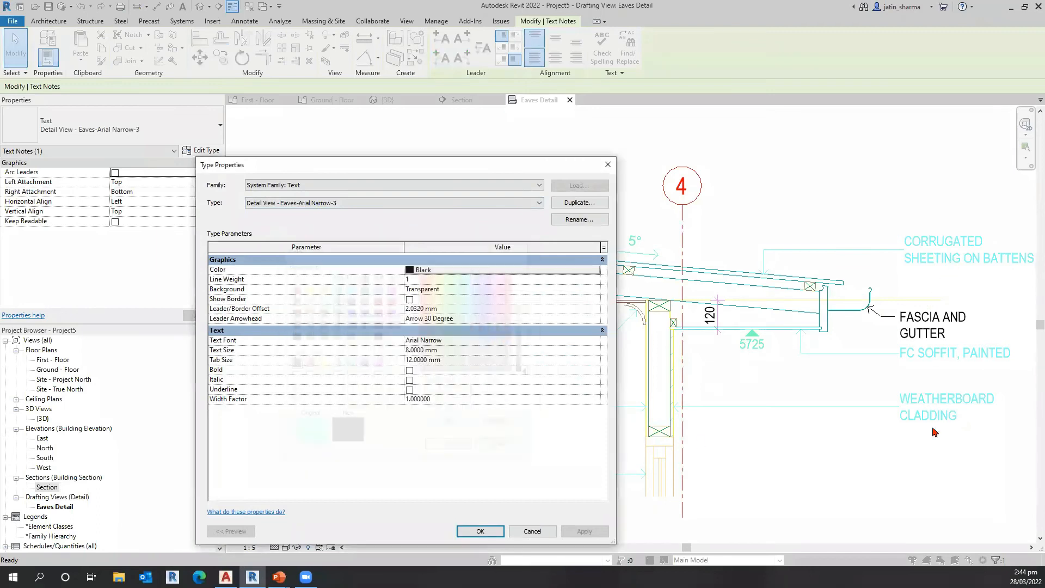
{"action": "left_click", "coordinate": [584, 531]}
{"action": "left_click", "coordinate": [481, 531]}
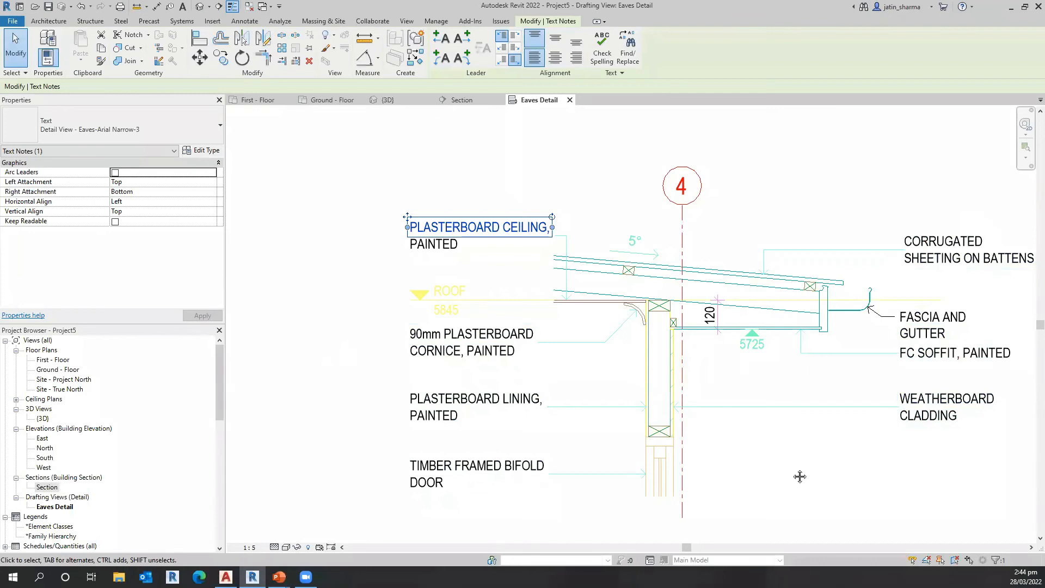
Step: Delete the grid 4 bubble with its number and vertical centreline from the eaves detail
{"action": "middle_click_drag", "start_coordinate": [644, 220], "coordinate": [648, 189]}
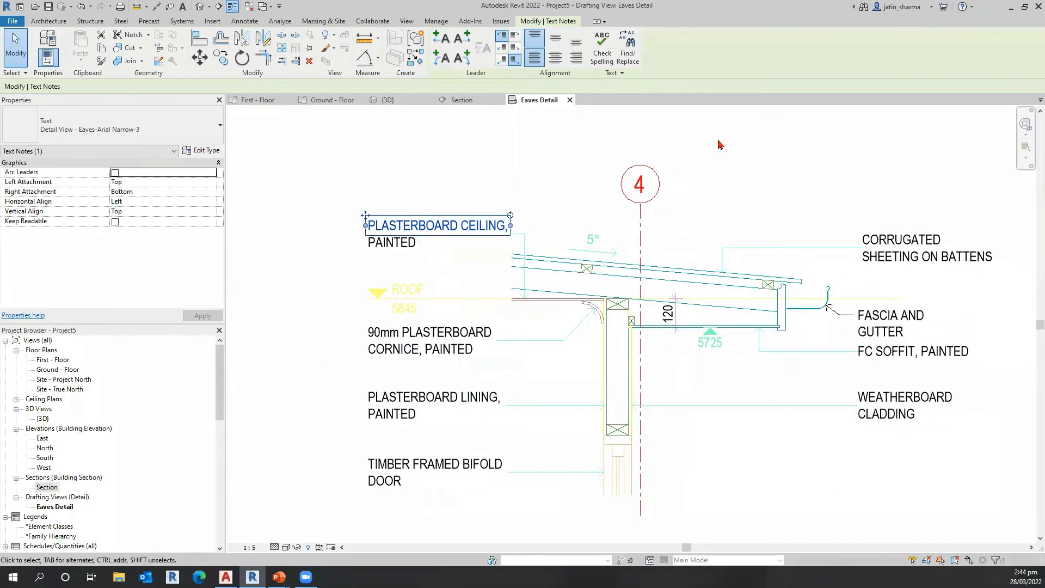
{"action": "left_click", "coordinate": [641, 214]}
{"action": "key", "text": "Delete"}
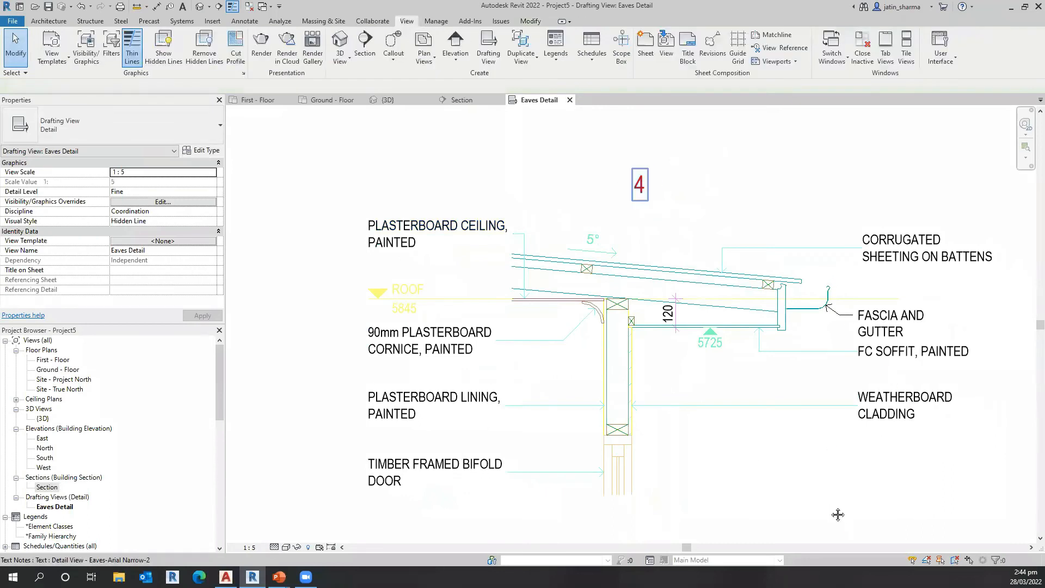
Step: Delete the ROOF label and its 5845 level text beside the yellow level marker
{"action": "middle_click_drag", "start_coordinate": [442, 310], "coordinate": [433, 286]}
{"action": "scroll", "coordinate": [434, 290], "scroll_direction": "up", "scroll_amount": 3}
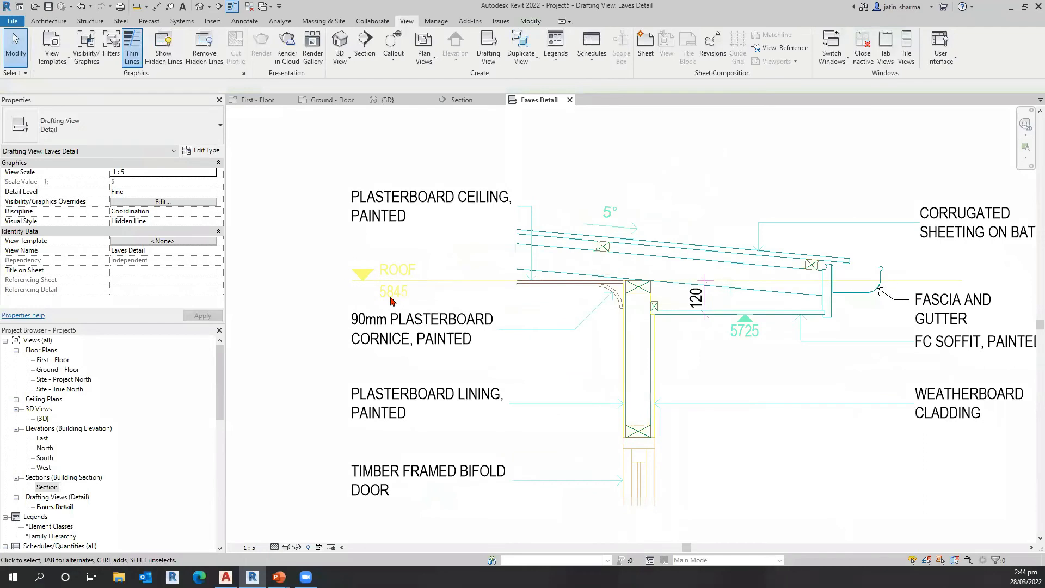
{"action": "left_click", "coordinate": [353, 273]}
{"action": "key", "text": "Delete"}
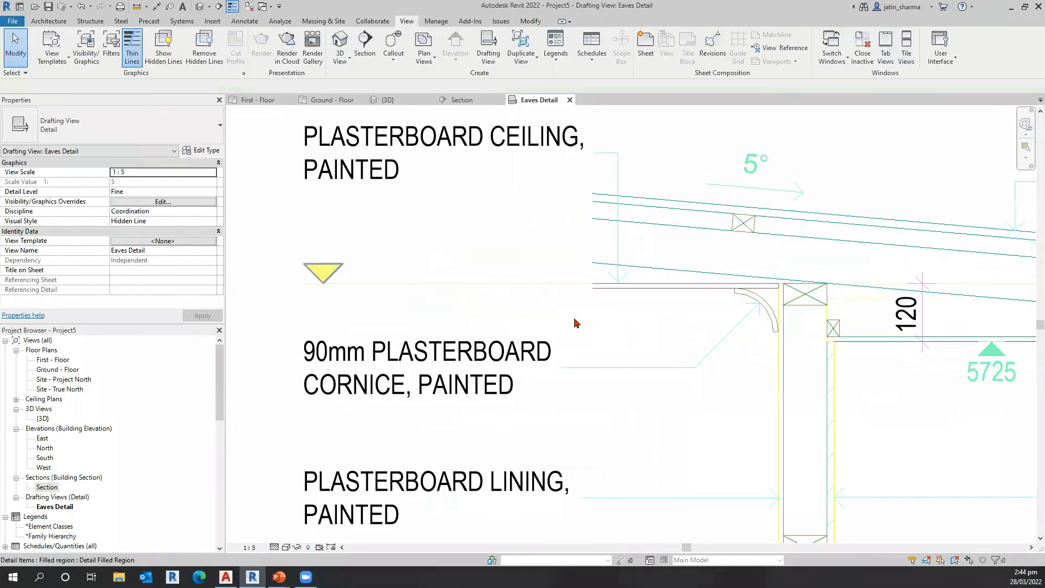
{"action": "scroll", "coordinate": [785, 418], "scroll_direction": "down", "scroll_amount": 2}
{"action": "scroll", "coordinate": [687, 361], "scroll_direction": "down", "scroll_amount": 2}
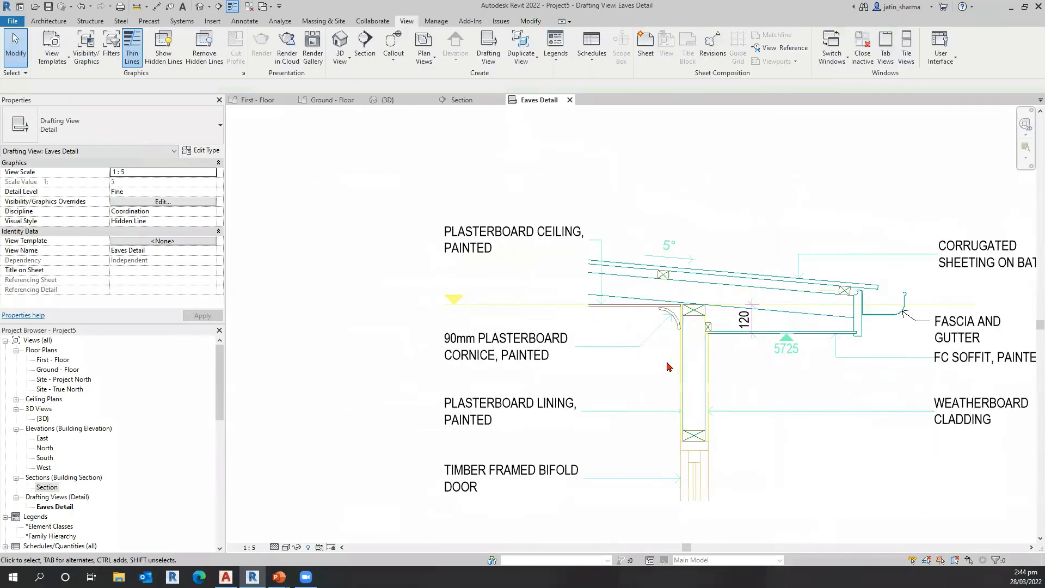
Step: Change the line style of the outer vertical weatherboard cladding line to Dotted-Loose
{"action": "scroll", "coordinate": [635, 374], "scroll_direction": "up", "scroll_amount": 4}
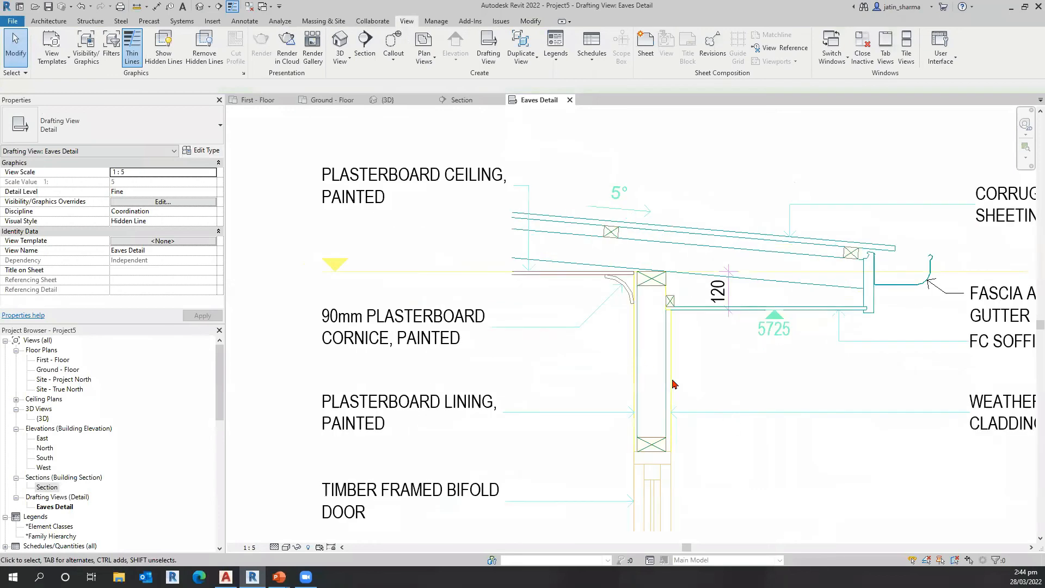
{"action": "scroll", "coordinate": [674, 385], "scroll_direction": "up", "scroll_amount": 4}
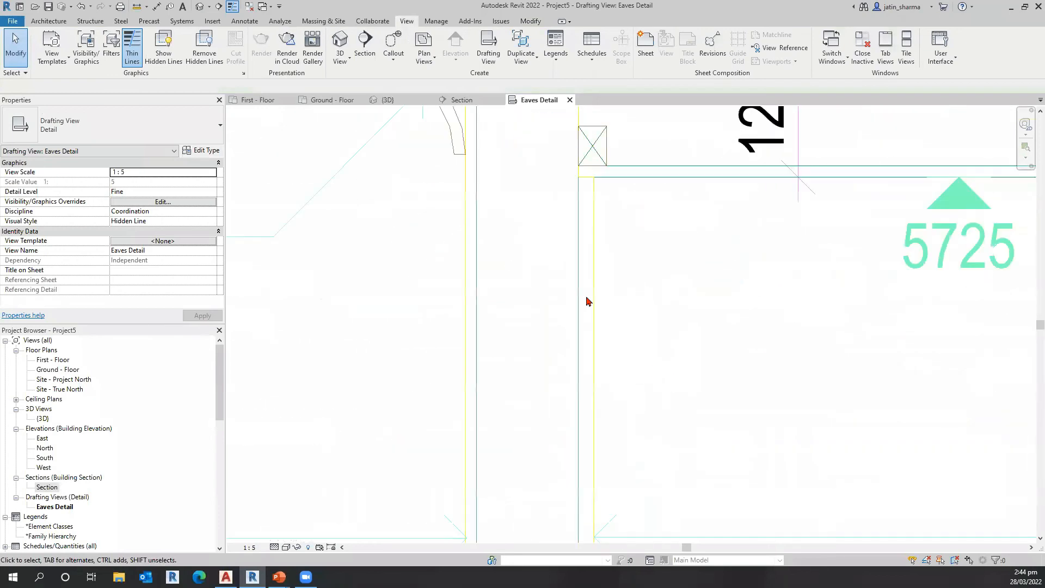
{"action": "left_click", "coordinate": [628, 266]}
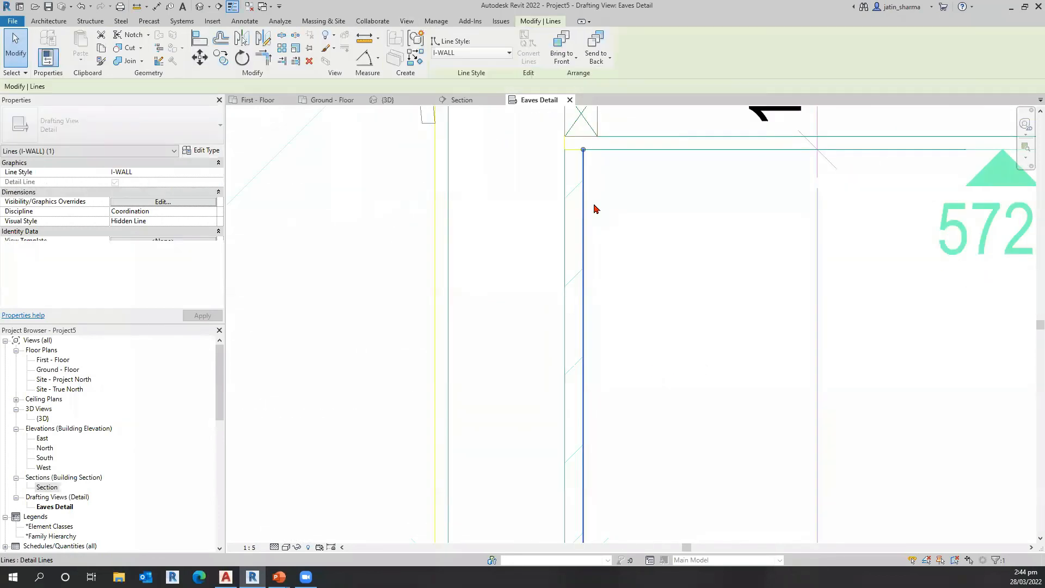
{"action": "left_click", "coordinate": [583, 173]}
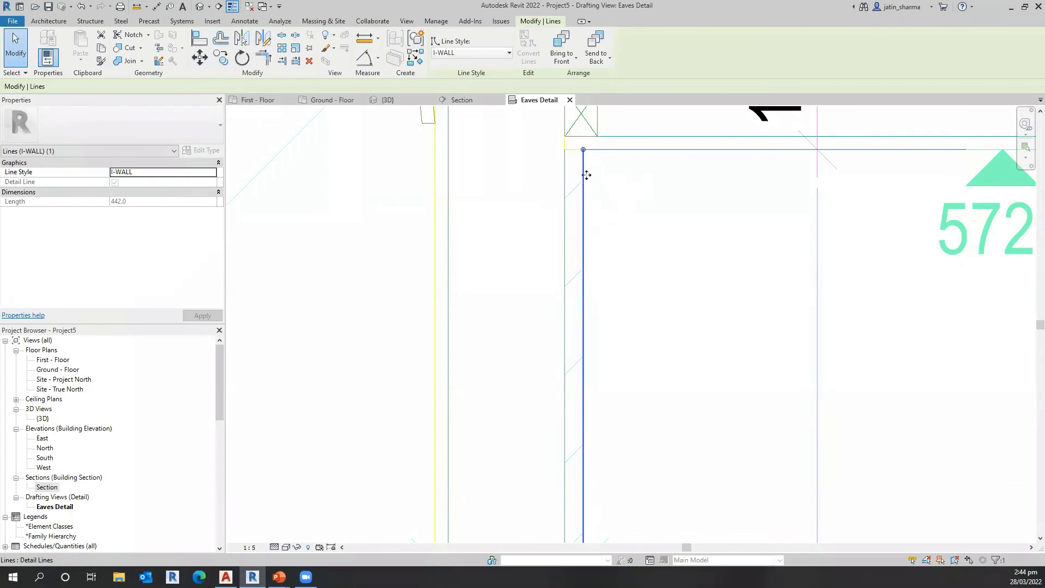
{"action": "left_click", "coordinate": [489, 54]}
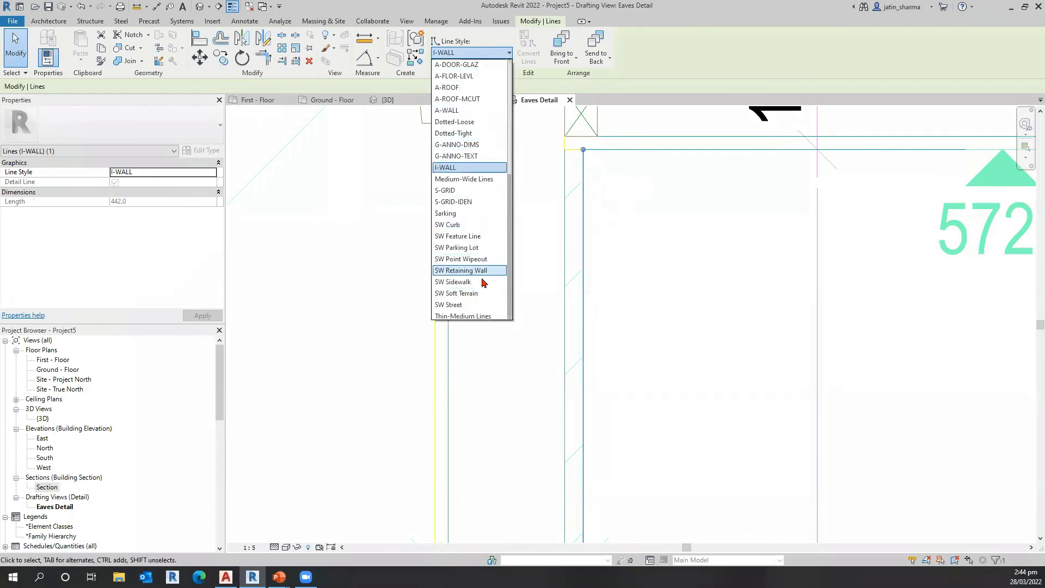
{"action": "left_click", "coordinate": [460, 122]}
{"action": "left_click", "coordinate": [746, 418]}
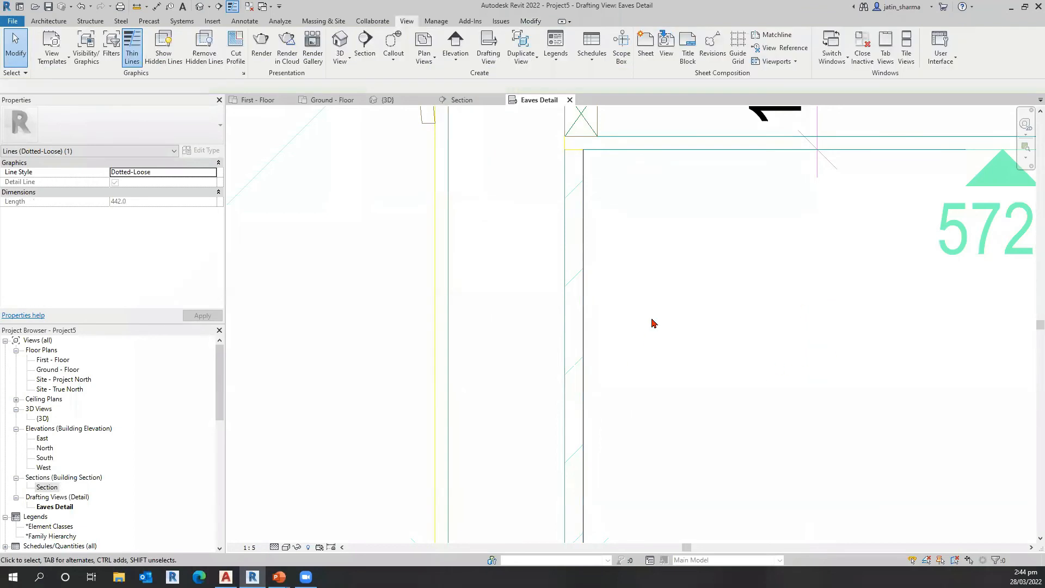
Step: Inspect the line style of the wall frame's inner vertical line beside the plasterboard lining, and clear the selection
{"action": "key", "text": "ctrl"}
{"action": "key", "text": "ctrl"}
{"action": "key", "text": "ctrl"}
{"action": "key", "text": "ctrl"}
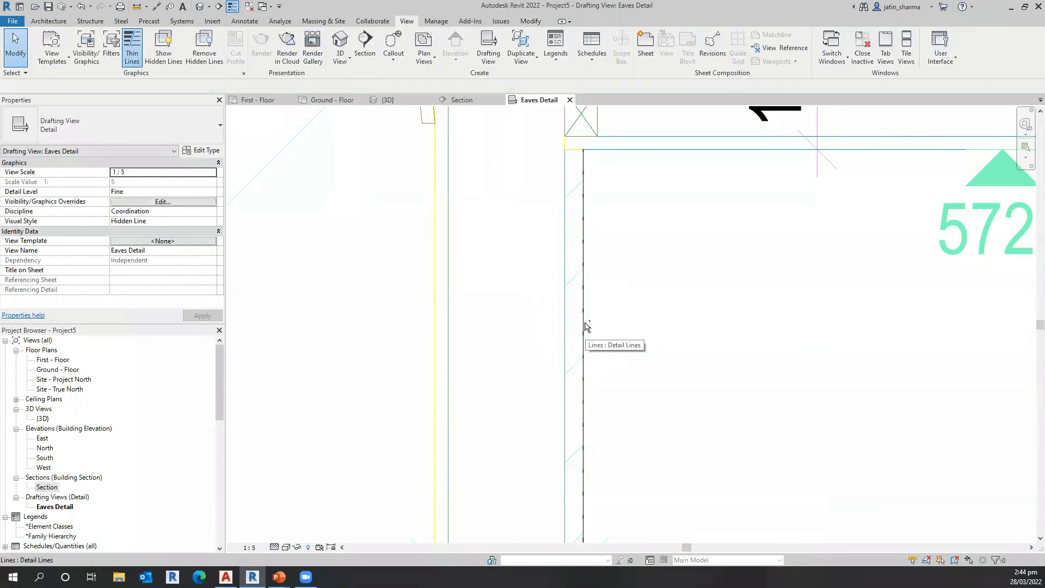
{"action": "left_click", "coordinate": [448, 351]}
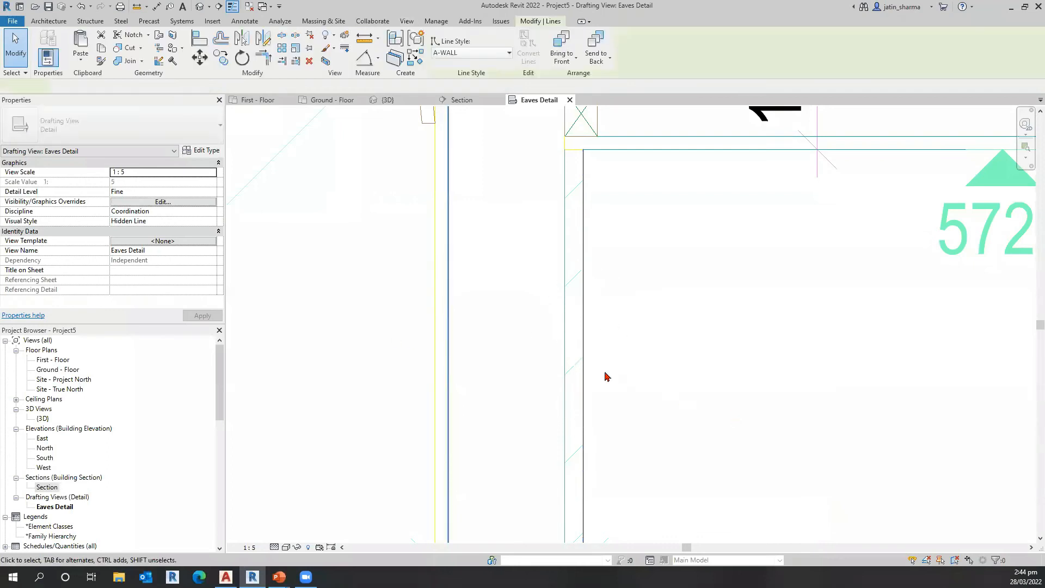
{"action": "left_click", "coordinate": [353, 332]}
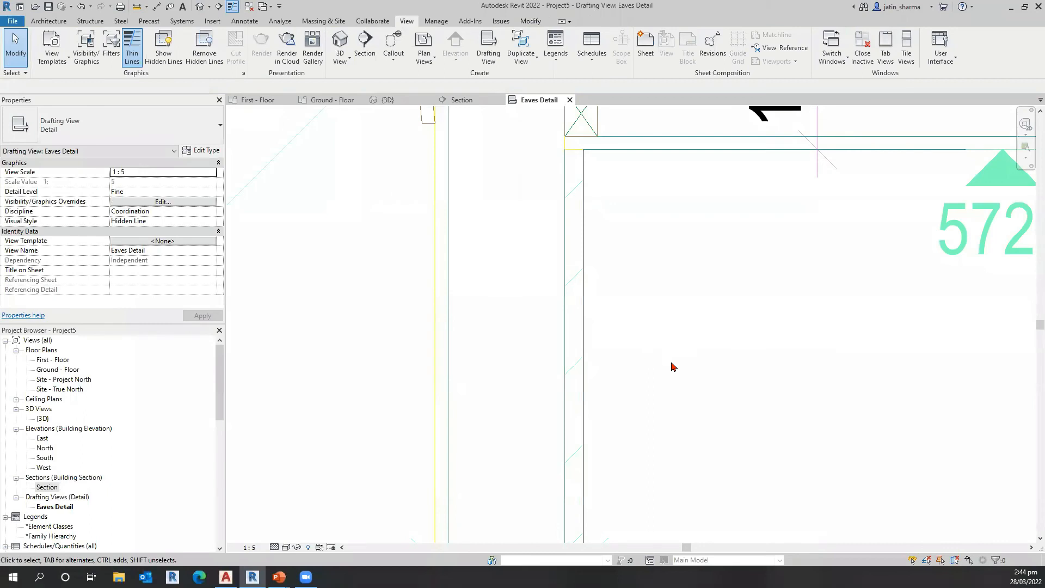
Step: Select the outer vertical door frame line below the wall to examine its line style
{"action": "scroll", "coordinate": [676, 373], "scroll_direction": "down", "scroll_amount": 5}
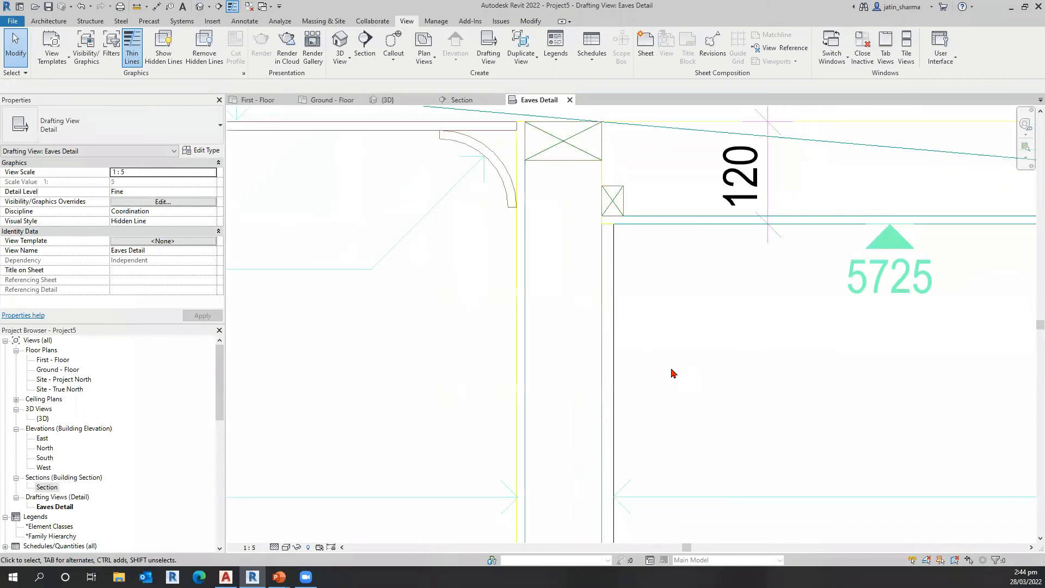
{"action": "scroll", "coordinate": [750, 505], "scroll_direction": "down", "scroll_amount": 3}
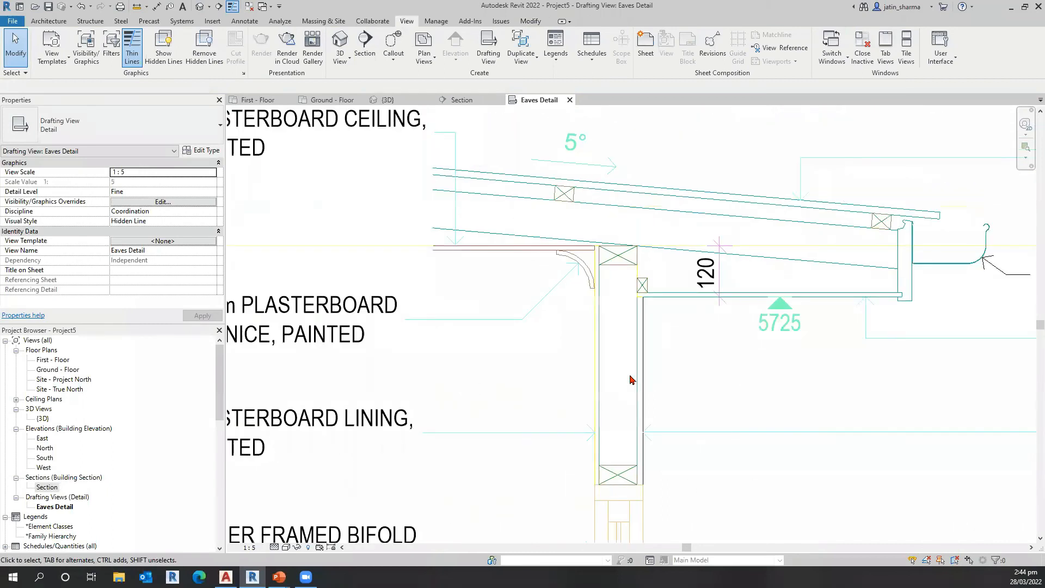
{"action": "middle_click_drag", "start_coordinate": [746, 409], "coordinate": [740, 396]}
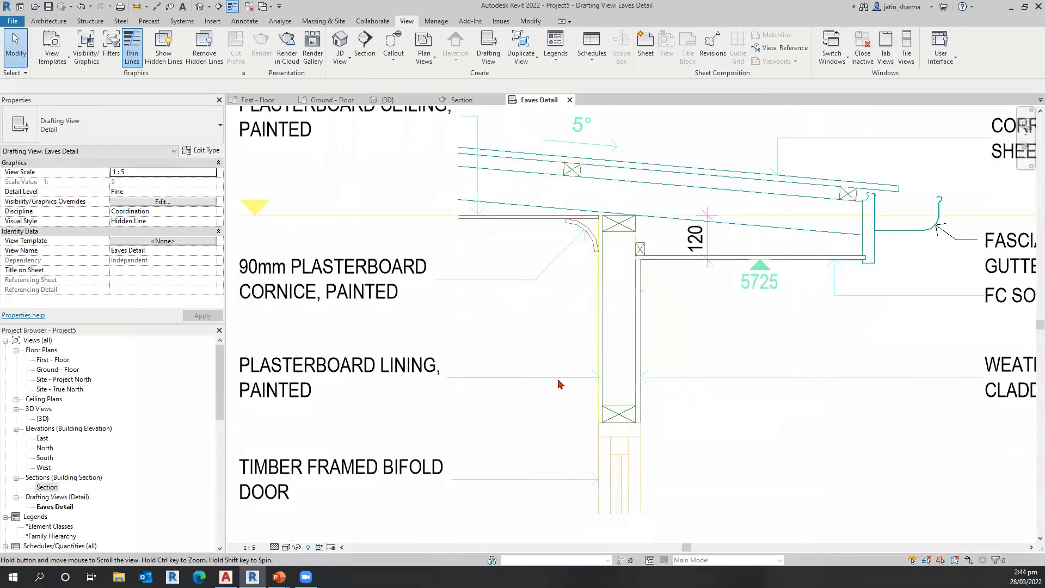
{"action": "left_click", "coordinate": [637, 386]}
{"action": "scroll", "coordinate": [709, 438], "scroll_direction": "up", "scroll_amount": 3}
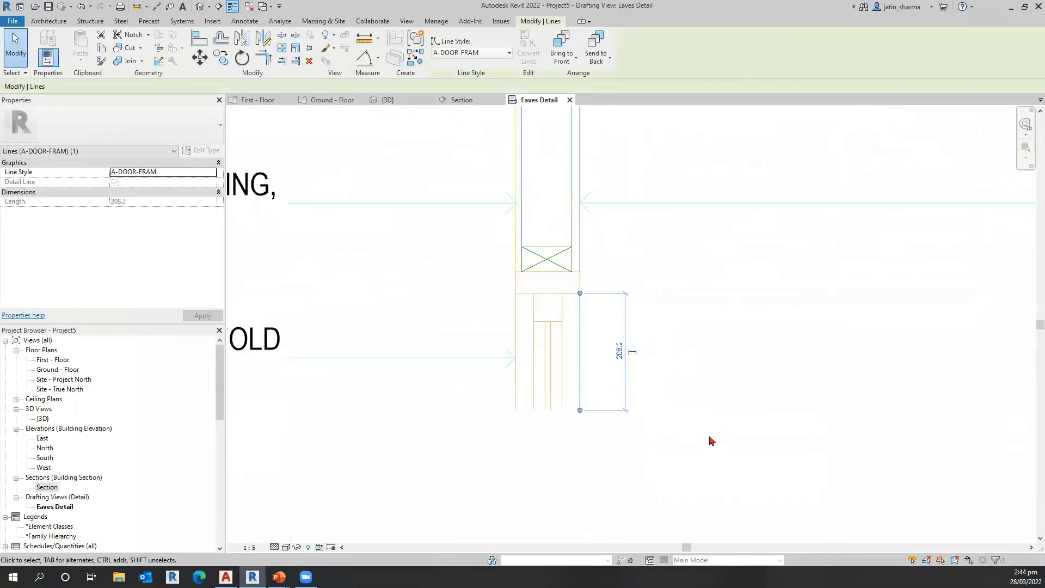
Step: Delete the outer vertical door frame line below the wall
{"action": "key", "text": "Delete"}
{"action": "scroll", "coordinate": [626, 349], "scroll_direction": "down", "scroll_amount": 2}
{"action": "scroll", "coordinate": [669, 443], "scroll_direction": "down", "scroll_amount": 4}
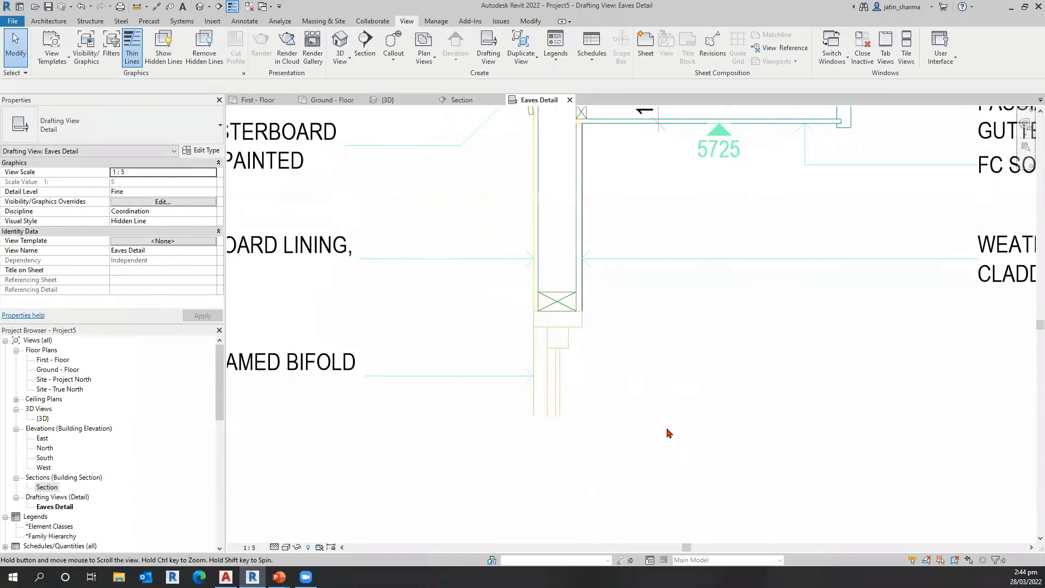
{"action": "scroll", "coordinate": [675, 343], "scroll_direction": "down", "scroll_amount": 3}
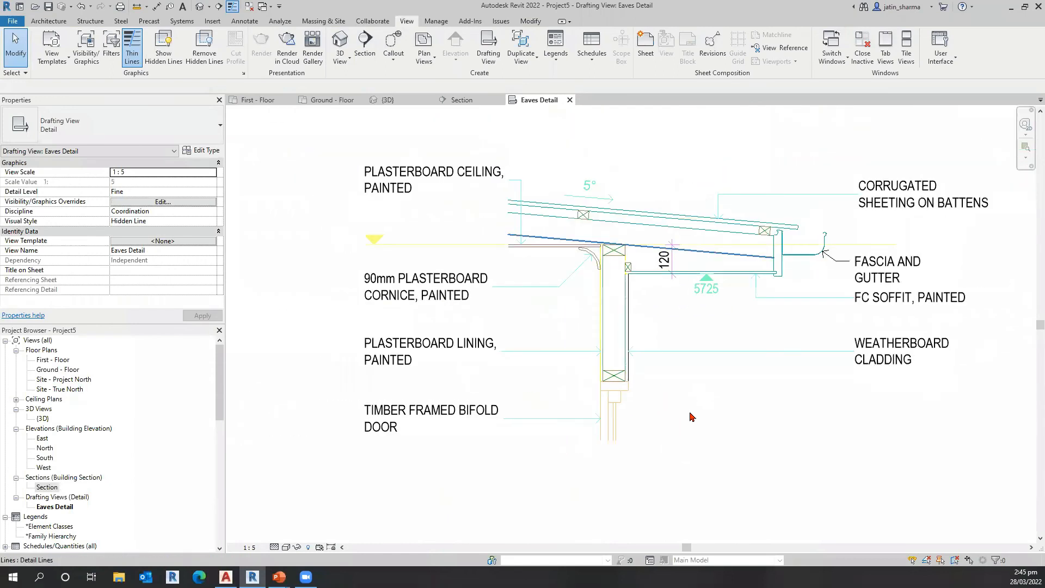
Step: Examine the view templates available for the Eaves Detail drafting view without assigning one
{"action": "left_click", "coordinate": [132, 242]}
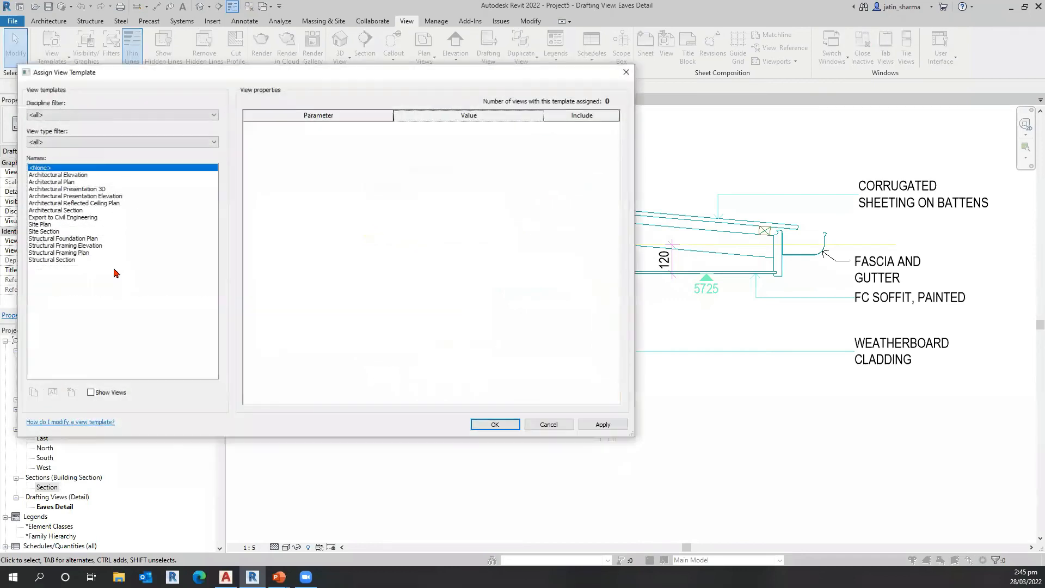
{"action": "left_click", "coordinate": [539, 425]}
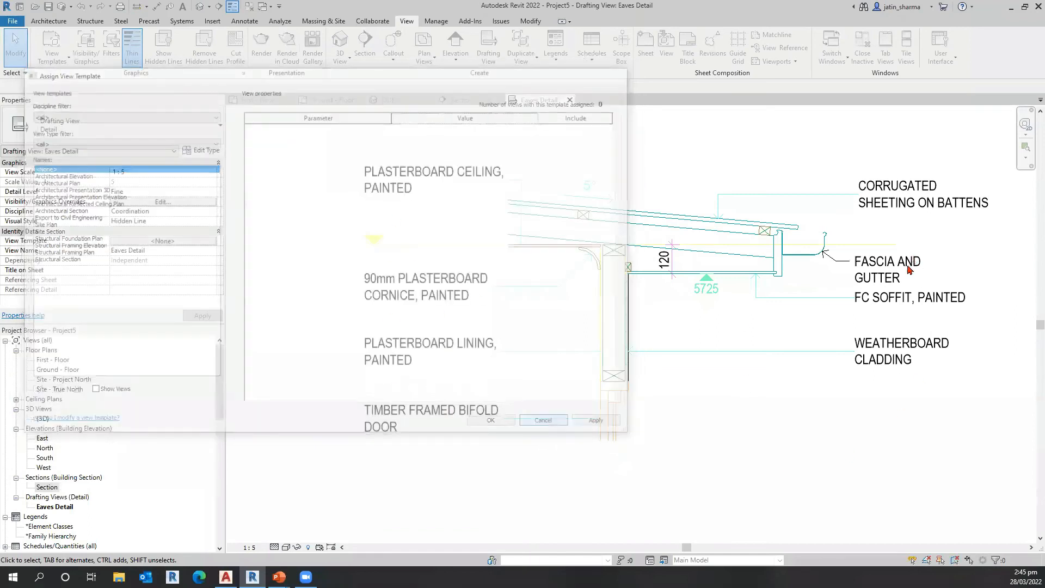
{"action": "left_click", "coordinate": [138, 242]}
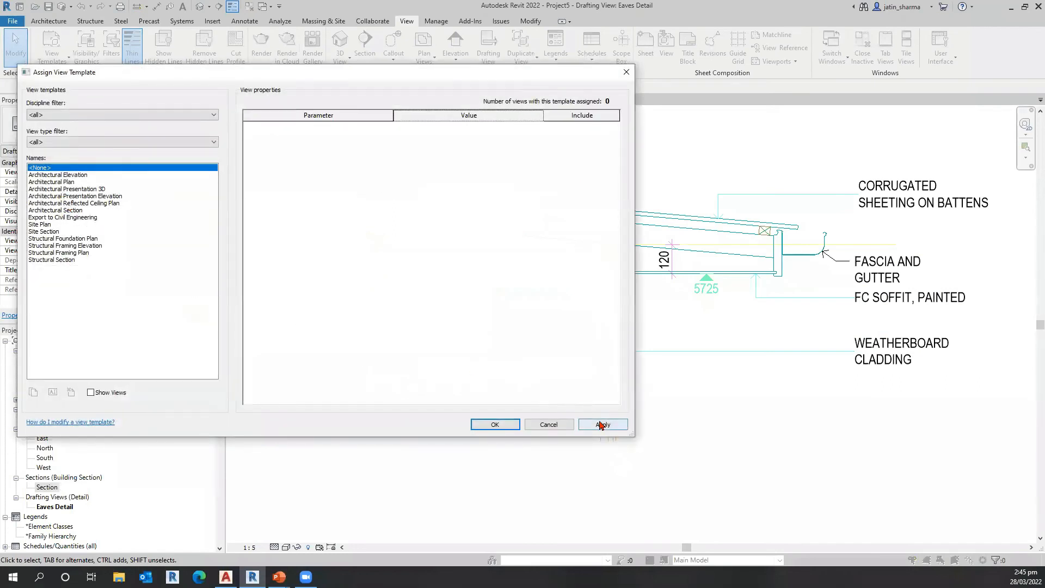
{"action": "left_click", "coordinate": [550, 425]}
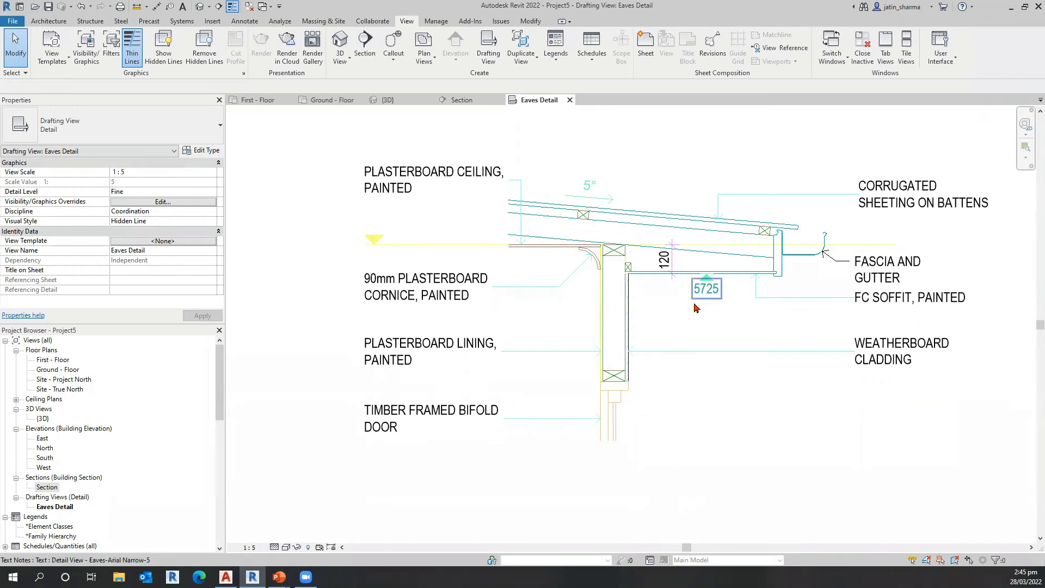
Step: Delete the 5° roof slope text and its slope arrow above the corrugated roof sheeting
{"action": "scroll", "coordinate": [694, 304], "scroll_direction": "down", "scroll_amount": 2}
{"action": "middle_click_drag", "start_coordinate": [777, 474], "coordinate": [756, 493]}
{"action": "scroll", "coordinate": [867, 306], "scroll_direction": "up", "scroll_amount": 1}
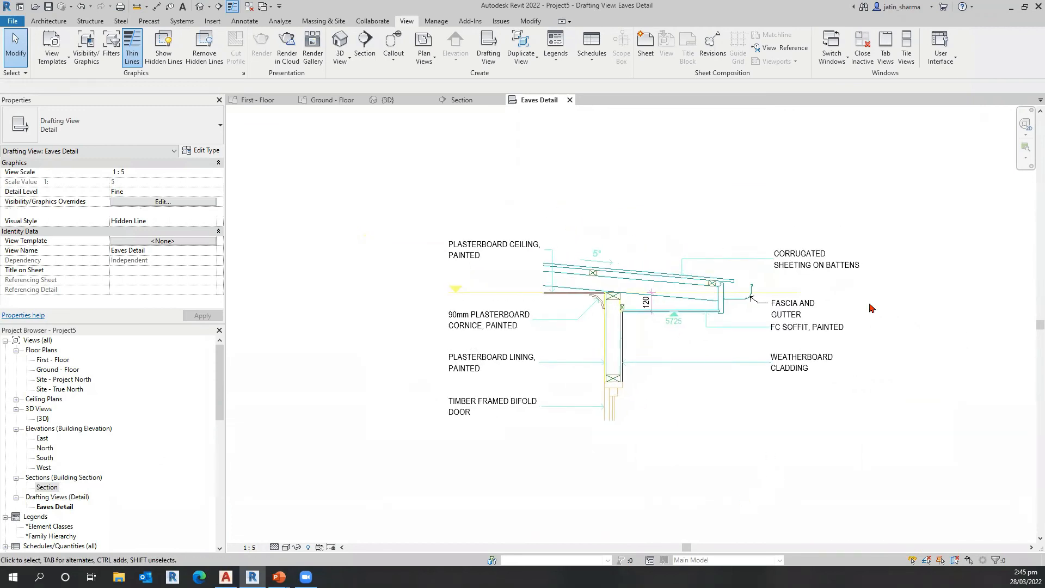
{"action": "scroll", "coordinate": [551, 178], "scroll_direction": "up", "scroll_amount": 2}
{"action": "scroll", "coordinate": [551, 178], "scroll_direction": "up", "scroll_amount": 1}
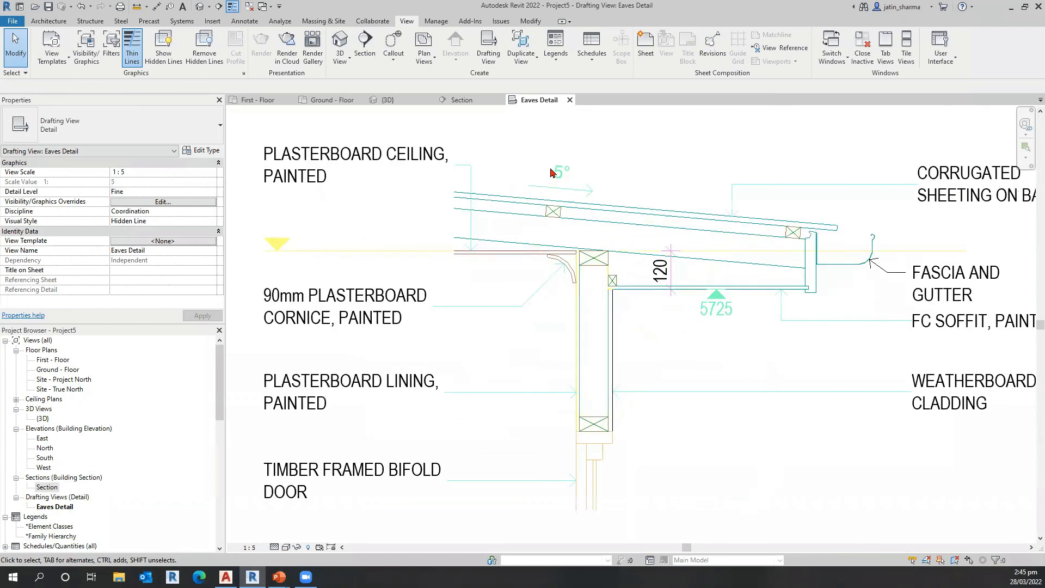
{"action": "scroll", "coordinate": [553, 174], "scroll_direction": "up", "scroll_amount": 1}
{"action": "left_click", "coordinate": [601, 196]}
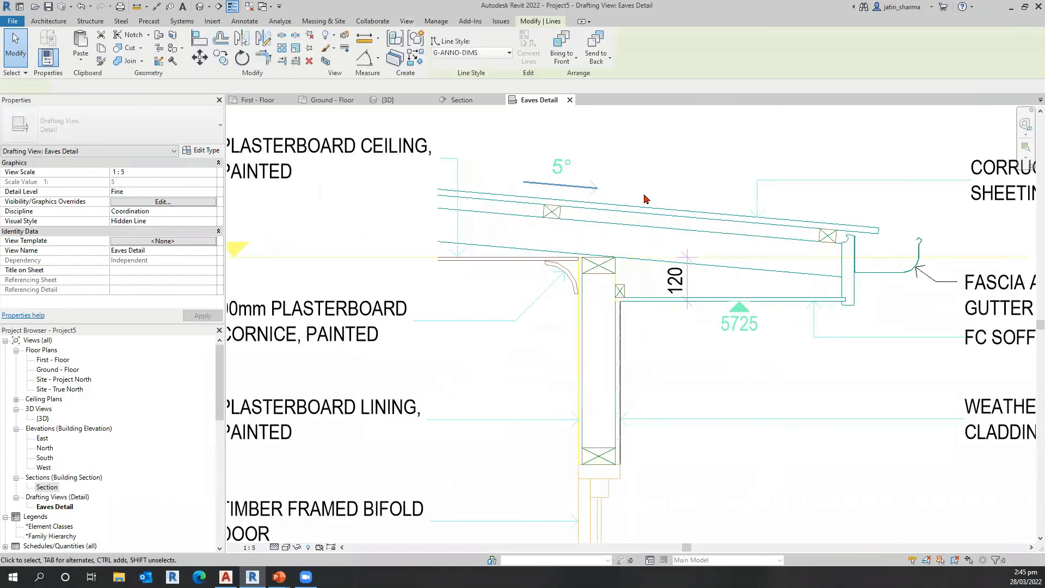
{"action": "left_click", "coordinate": [587, 181]}
{"action": "key", "text": "Delete"}
{"action": "left_click", "coordinate": [593, 192]}
{"action": "key", "text": "Delete"}
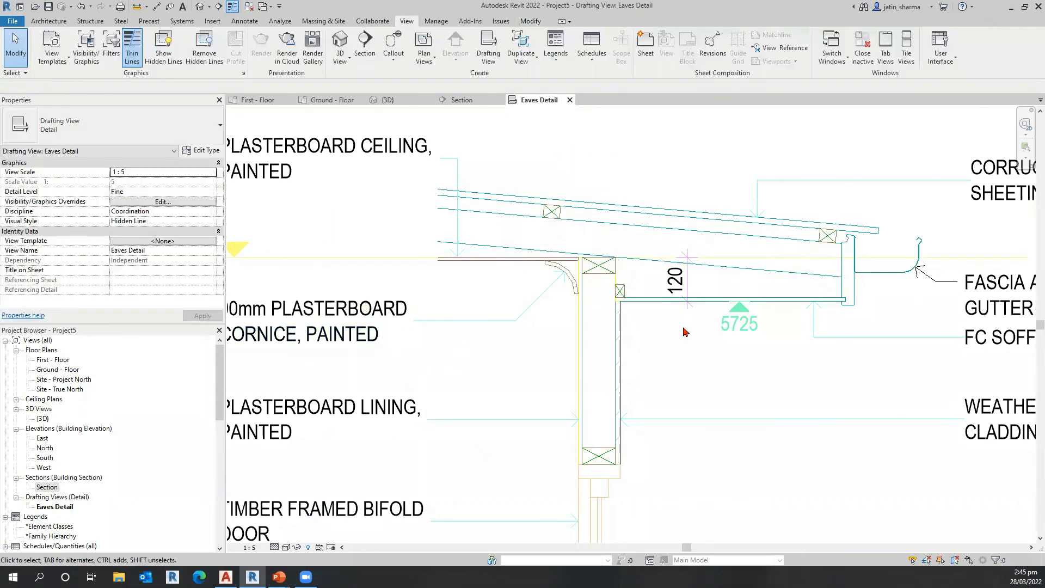
Step: Close all inactive views and open the First - Floor plan
{"action": "scroll", "coordinate": [414, 381], "scroll_direction": "down", "scroll_amount": 2}
{"action": "scroll", "coordinate": [401, 485], "scroll_direction": "down", "scroll_amount": 1}
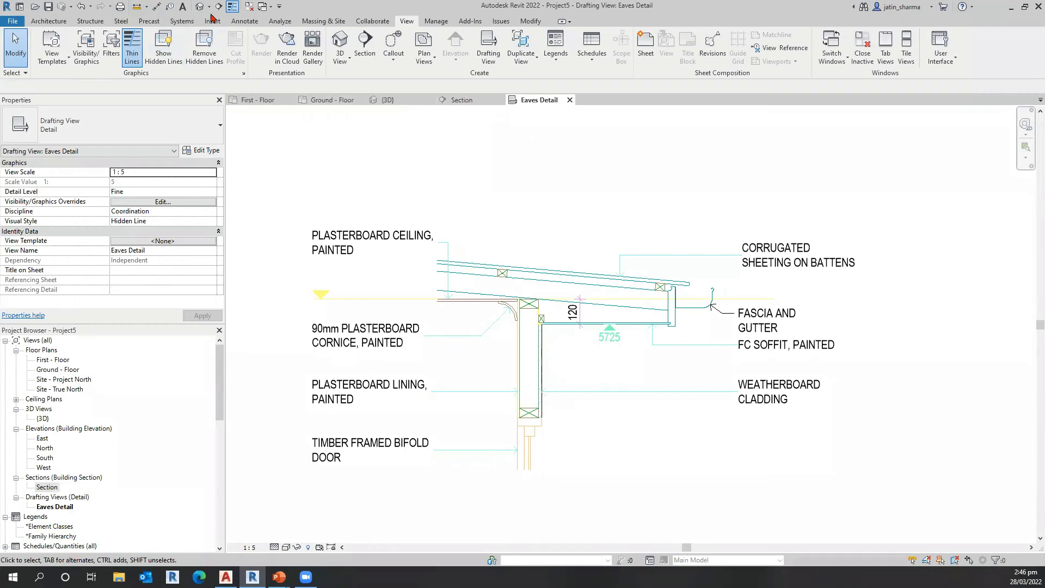
{"action": "left_click", "coordinate": [242, 8]}
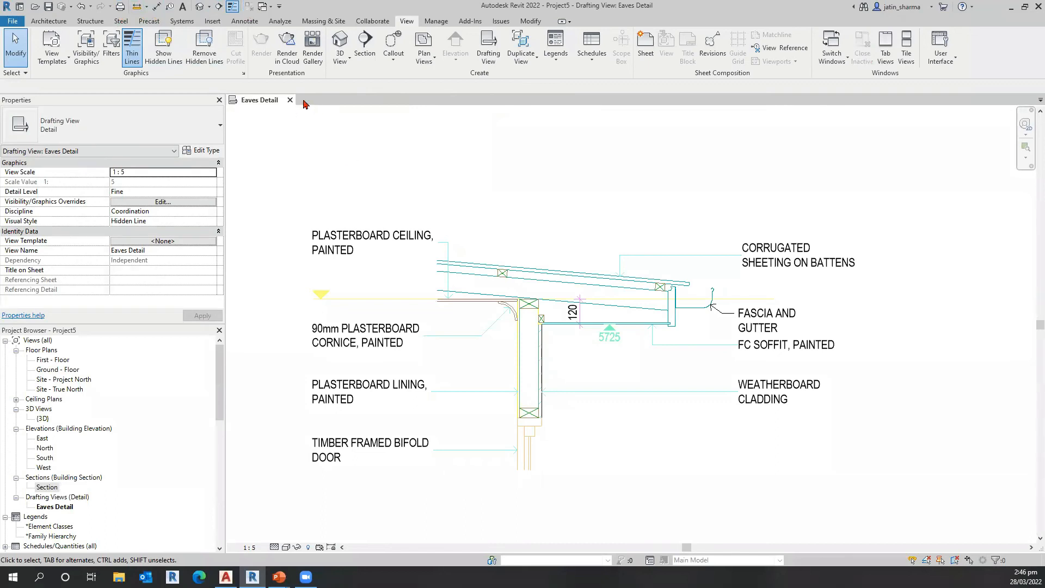
{"action": "double_click", "coordinate": [53, 360]}
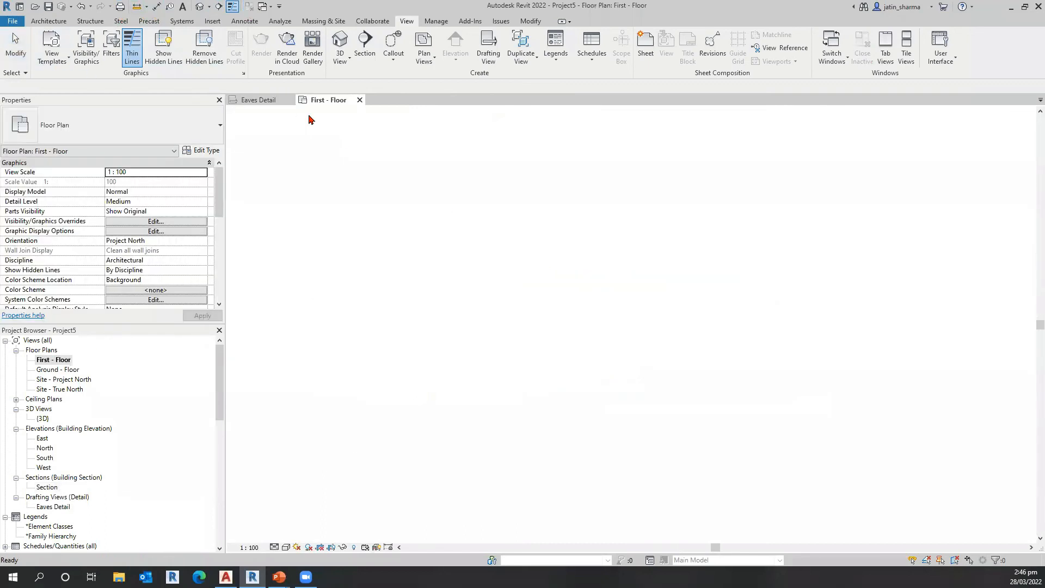
{"action": "scroll", "coordinate": [267, 35], "scroll_direction": "up", "scroll_amount": 5}
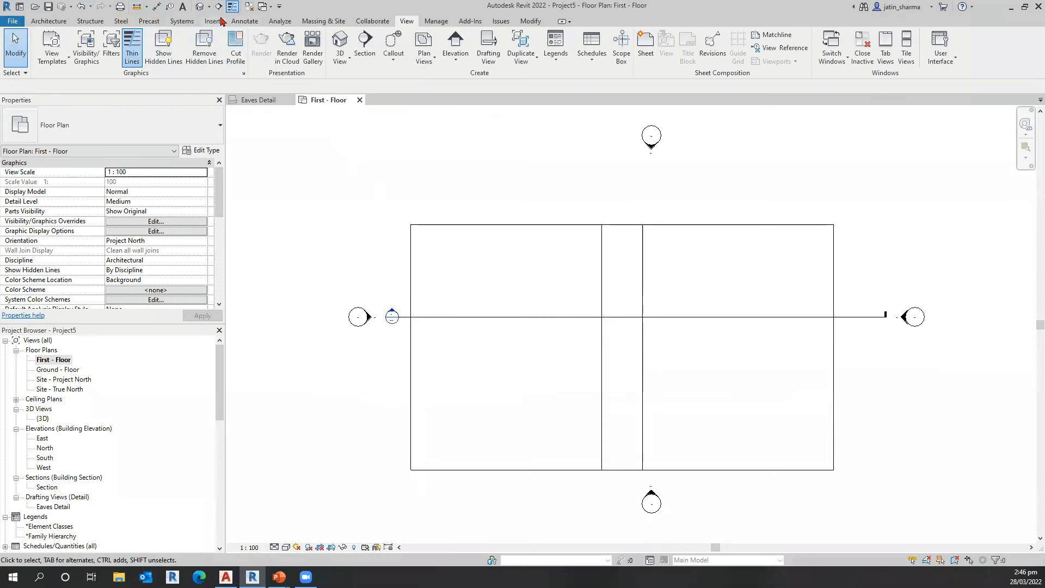
Step: Link Detail View - Eaves.dwg into the First - Floor plan and place it above the building outline
{"action": "left_click", "coordinate": [81, 59]}
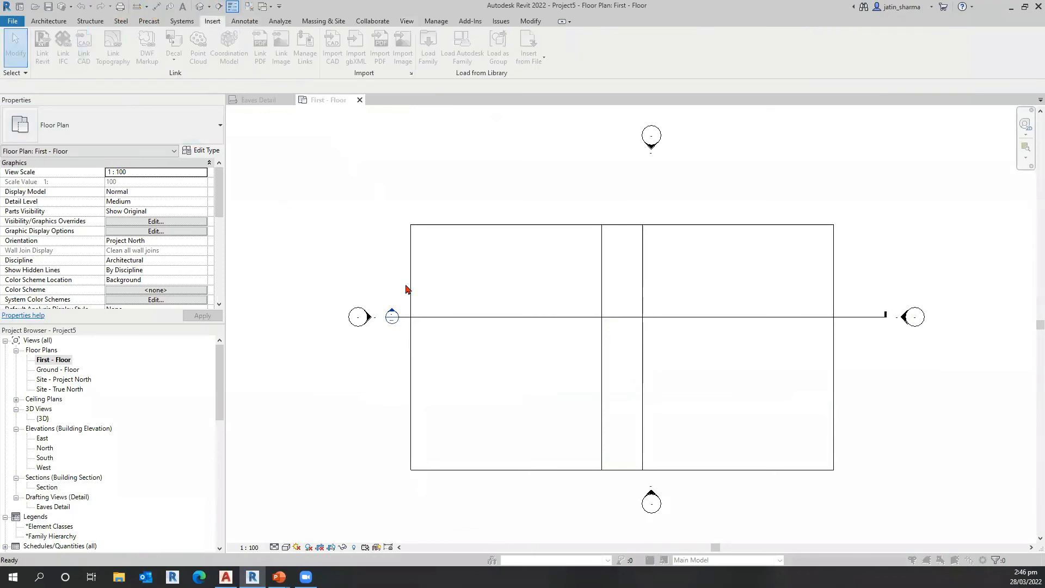
{"action": "left_click", "coordinate": [413, 162]}
{"action": "key", "text": "Return"}
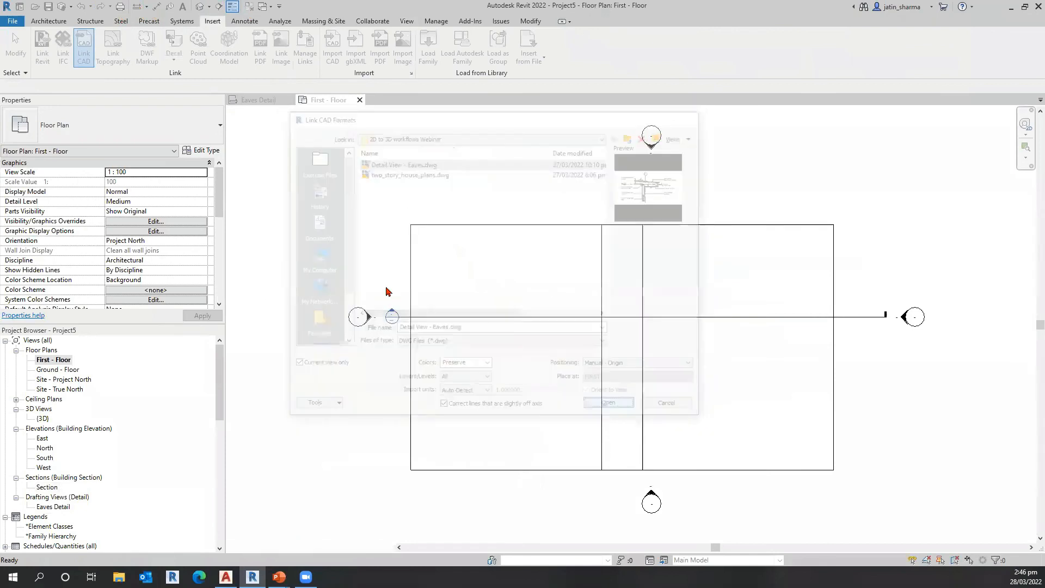
{"action": "left_click", "coordinate": [460, 228]}
{"action": "scroll", "coordinate": [553, 340], "scroll_direction": "up", "scroll_amount": 4}
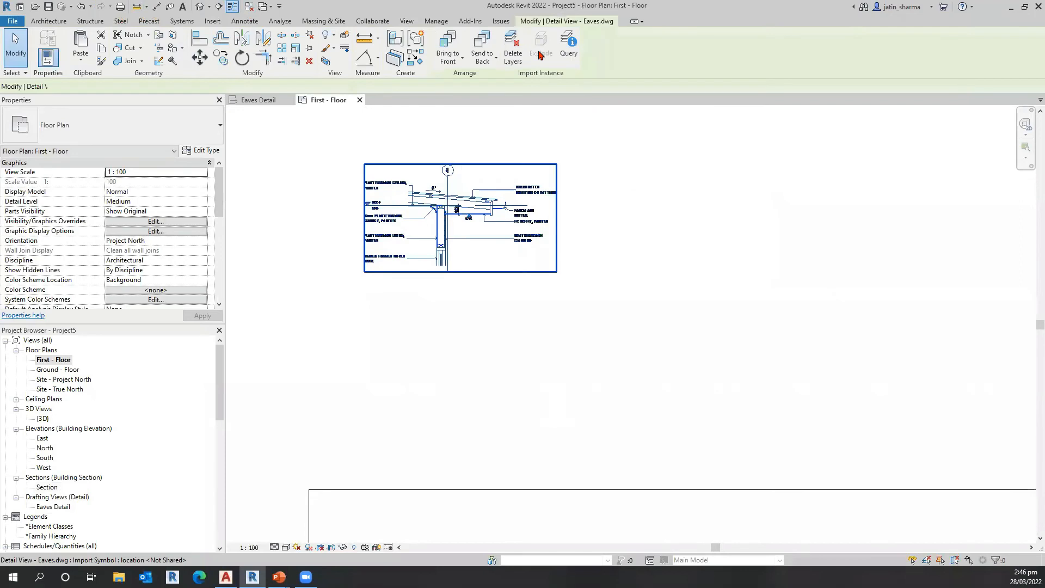
Step: Try to explode the linked eaves drawing, and delete it from the First - Floor plan
{"action": "left_click", "coordinate": [539, 55]}
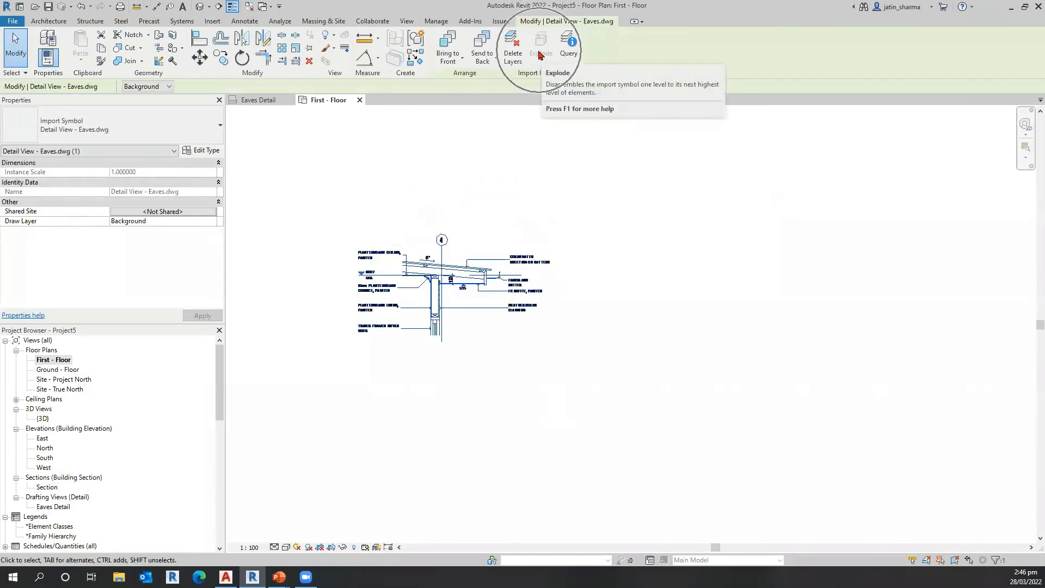
{"action": "key", "text": "ctrl"}
{"action": "left_click", "coordinate": [212, 21]}
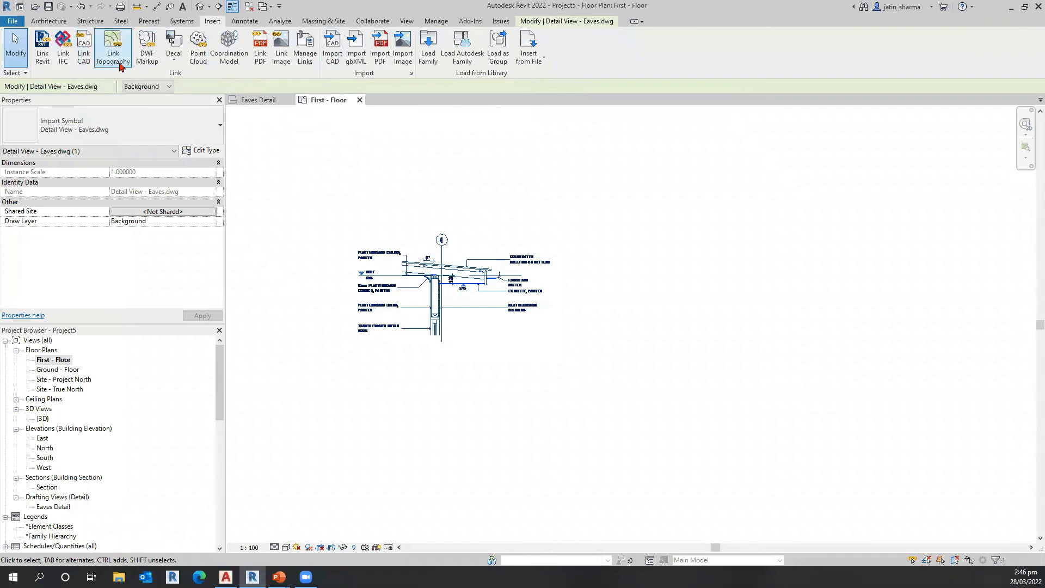
{"action": "key", "text": "Delete"}
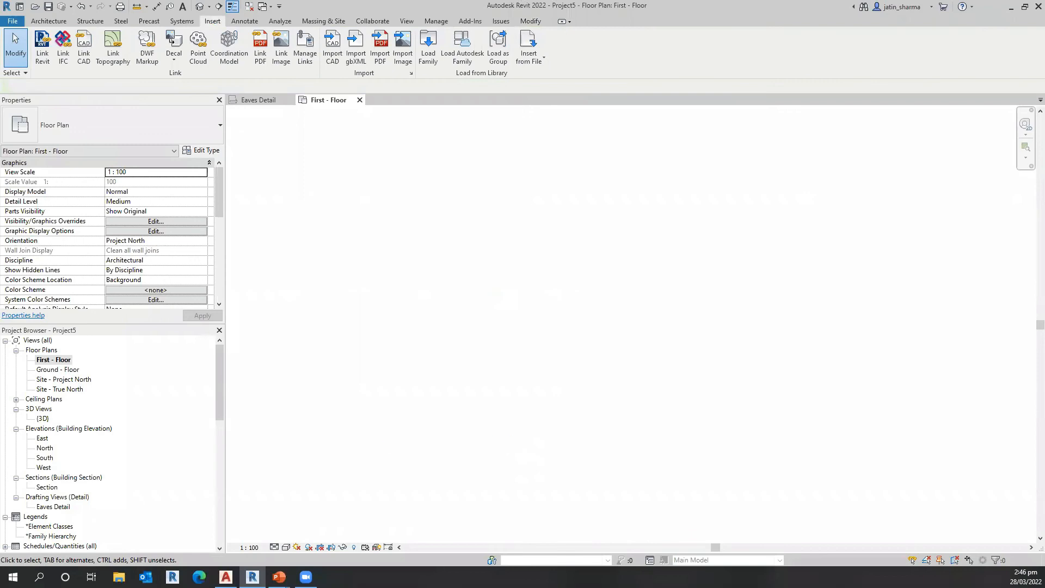
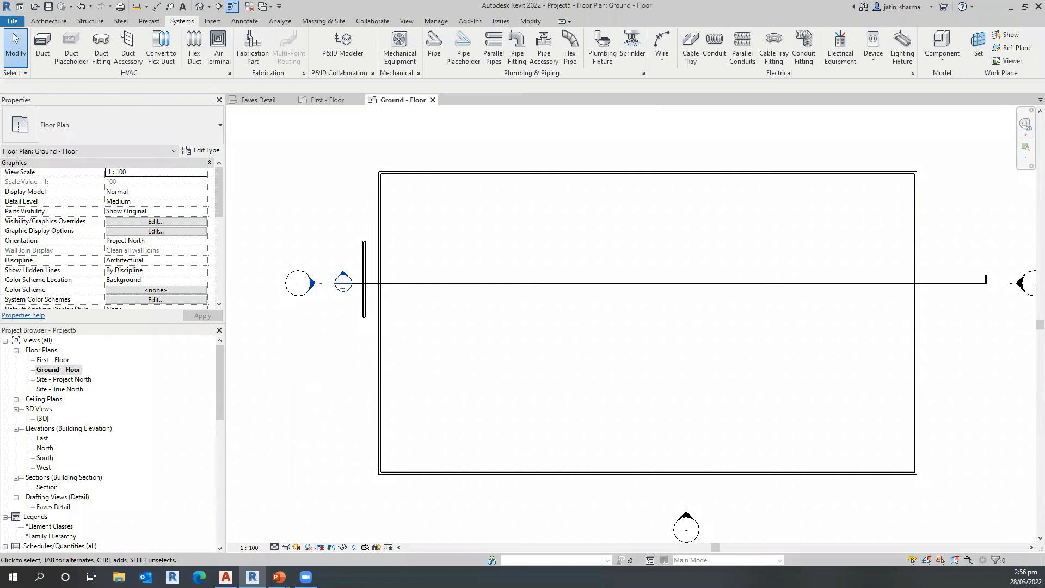
Step: Examine the project's position and shared coordinates commands, and the orientation setting of the Ground - Floor plan
{"action": "scroll", "coordinate": [302, 365], "scroll_direction": "down", "scroll_amount": 2}
{"action": "middle_click_drag", "start_coordinate": [287, 389], "coordinate": [343, 393]}
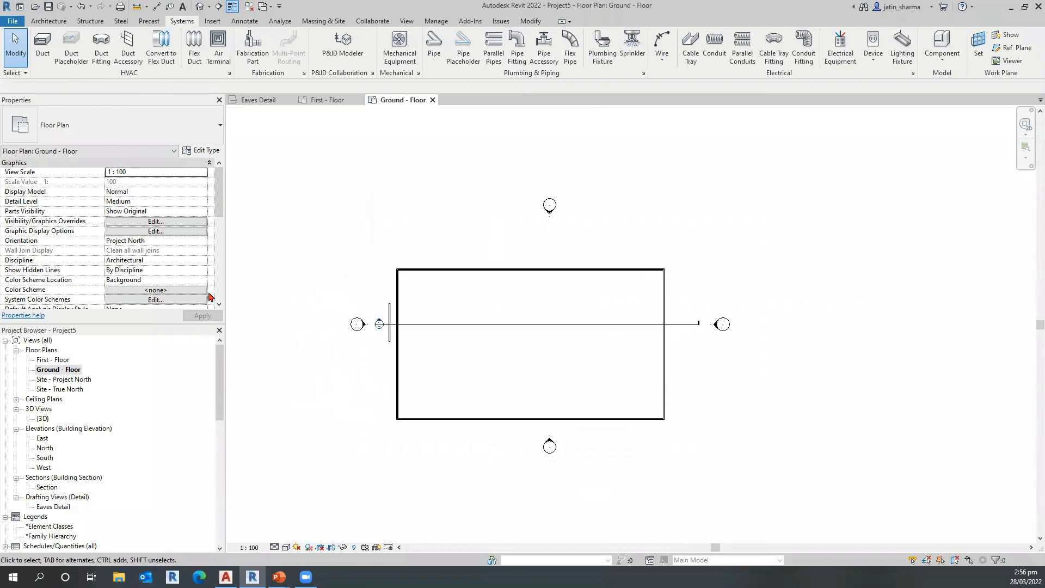
{"action": "scroll", "coordinate": [175, 245], "scroll_direction": "down", "scroll_amount": 8}
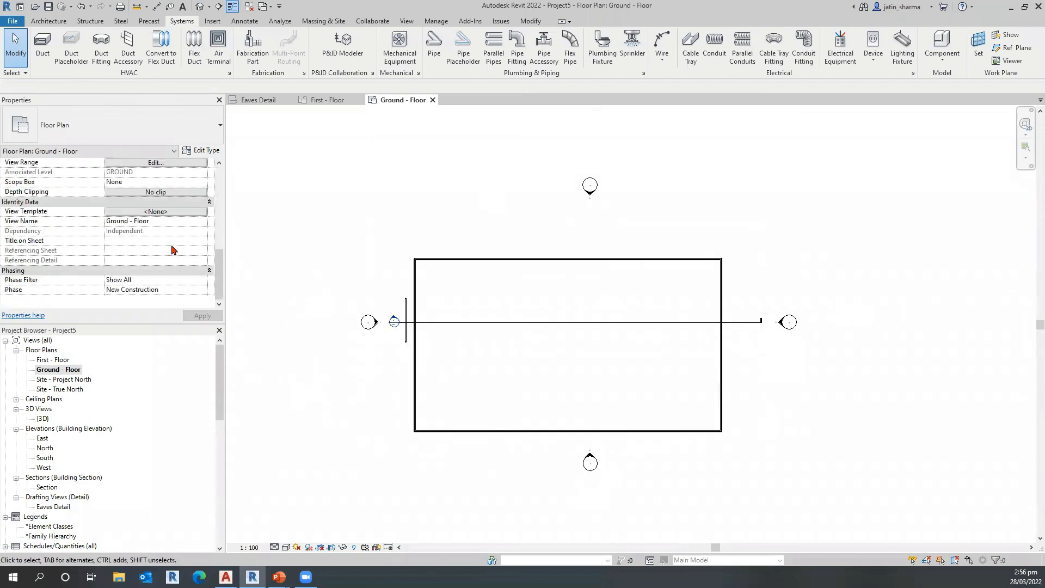
{"action": "left_click", "coordinate": [439, 23]}
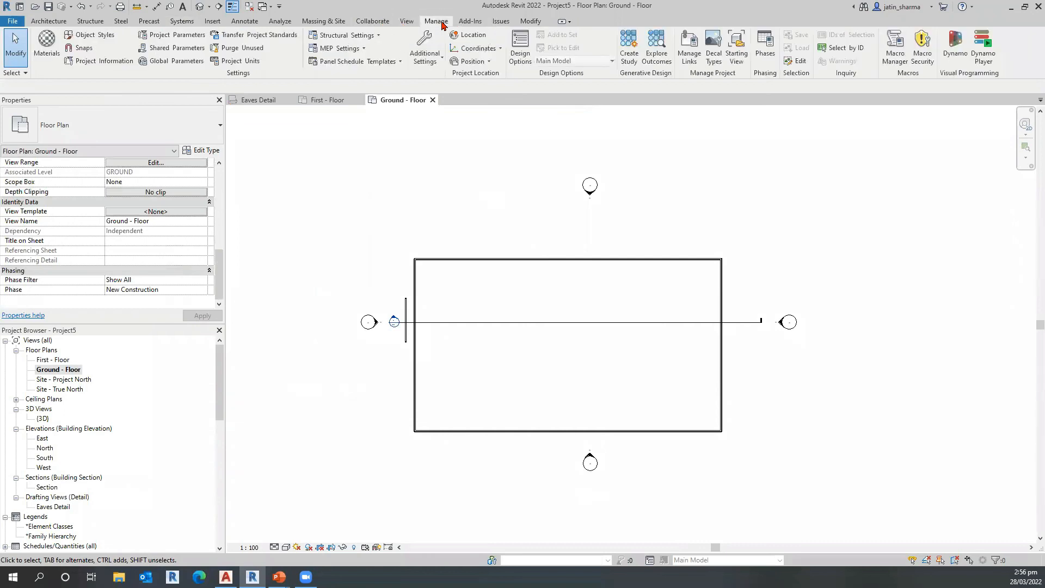
{"action": "left_click", "coordinate": [468, 63]}
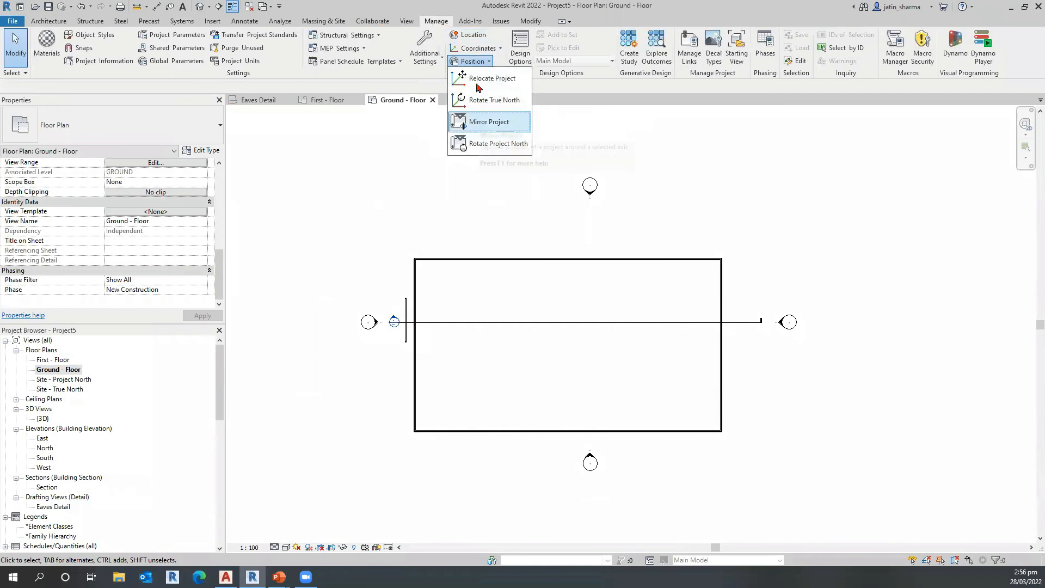
{"action": "left_click", "coordinate": [488, 51]}
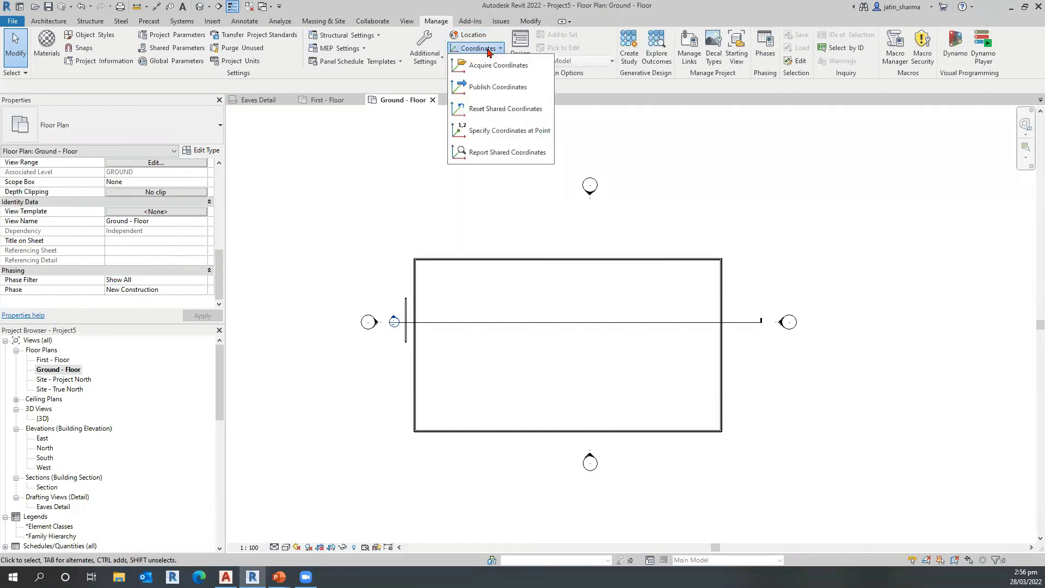
{"action": "left_click", "coordinate": [403, 191]}
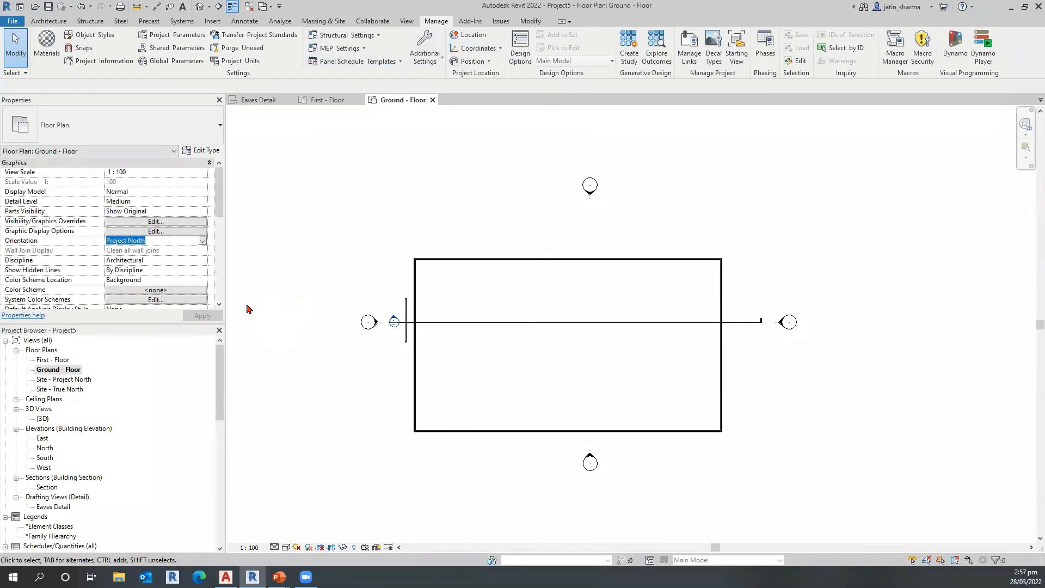
{"action": "left_click", "coordinate": [207, 240]}
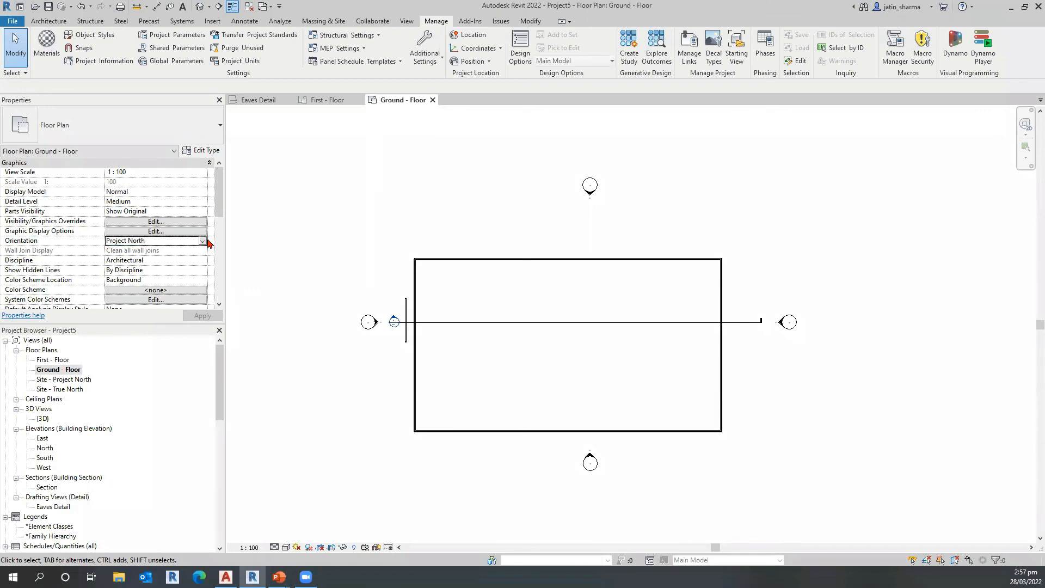